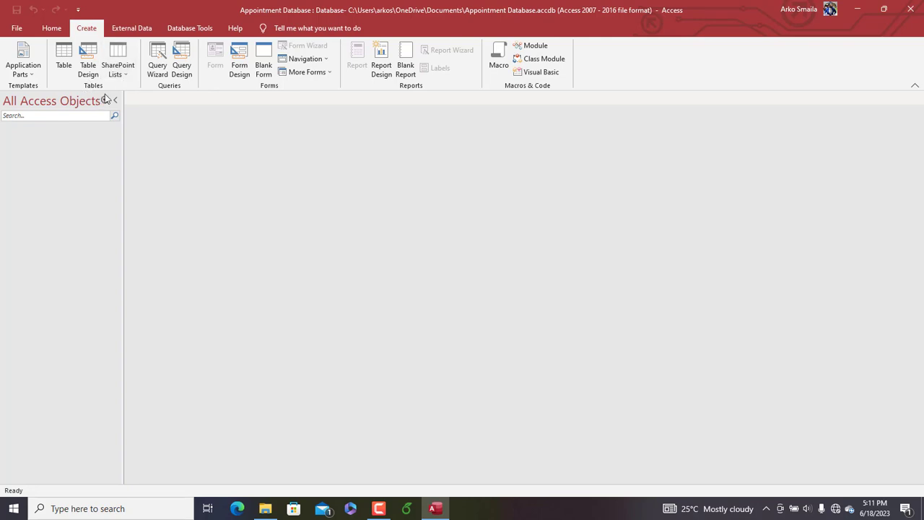
Create a new table in Design View with a CustomerID AutoNumber field and make that field the primary key
{"action": "left_click", "coordinate": [88, 67]}
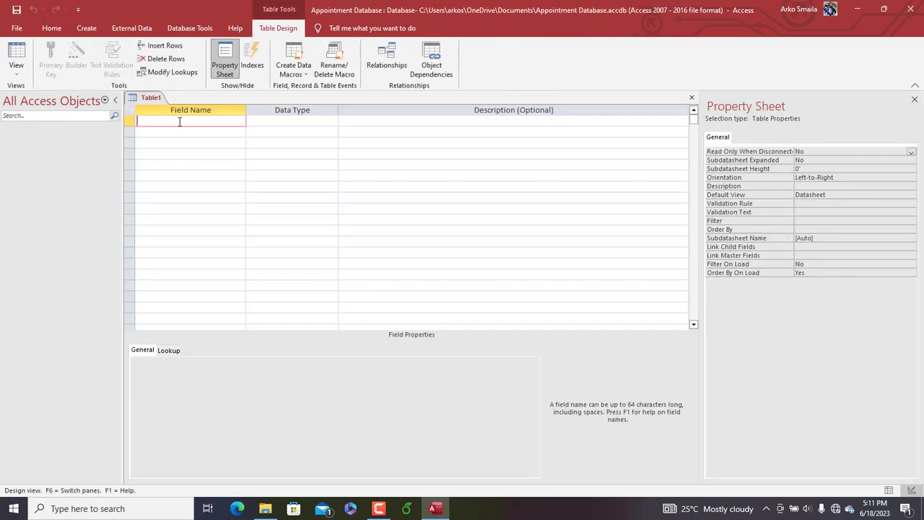
{"action": "type", "text": "CustomerID"}
{"action": "key", "text": "Tab"}
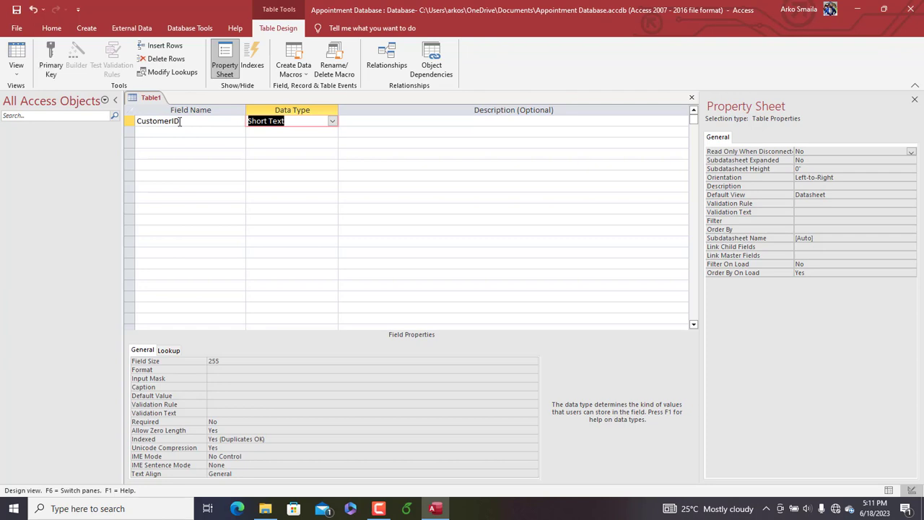
{"action": "type", "text": "a"}
{"action": "key", "text": "Tab"}
{"action": "left_click", "coordinate": [120, 121]}
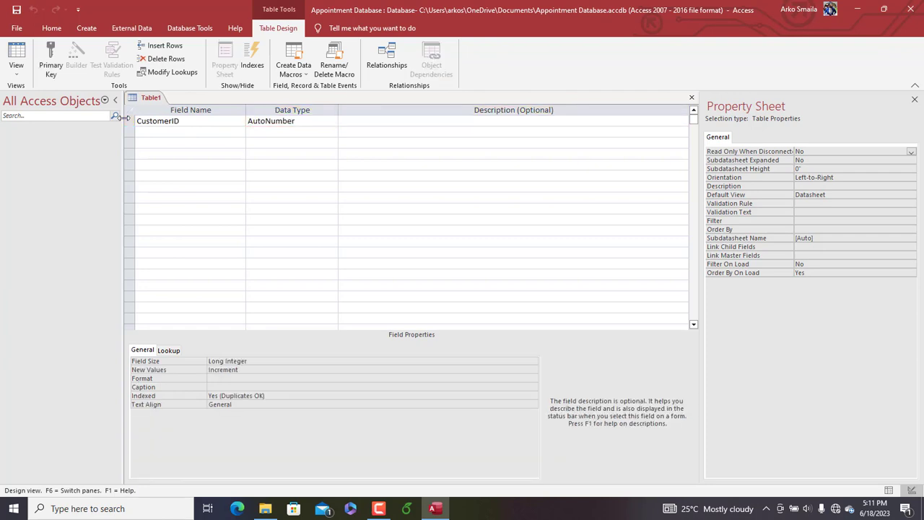
{"action": "left_click", "coordinate": [46, 64]}
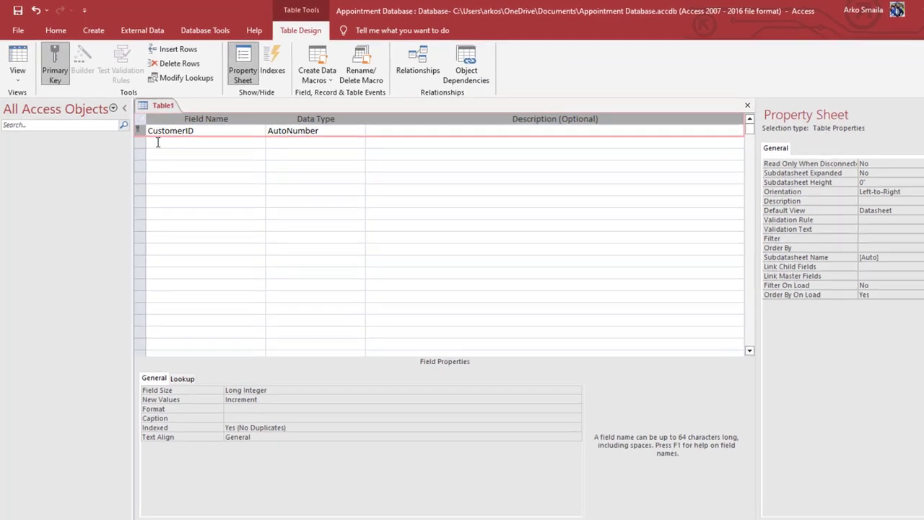
Add a CustomerName field of type Short Text and set its field size to 50
{"action": "left_click", "coordinate": [157, 142]}
{"action": "type", "text": "C"}
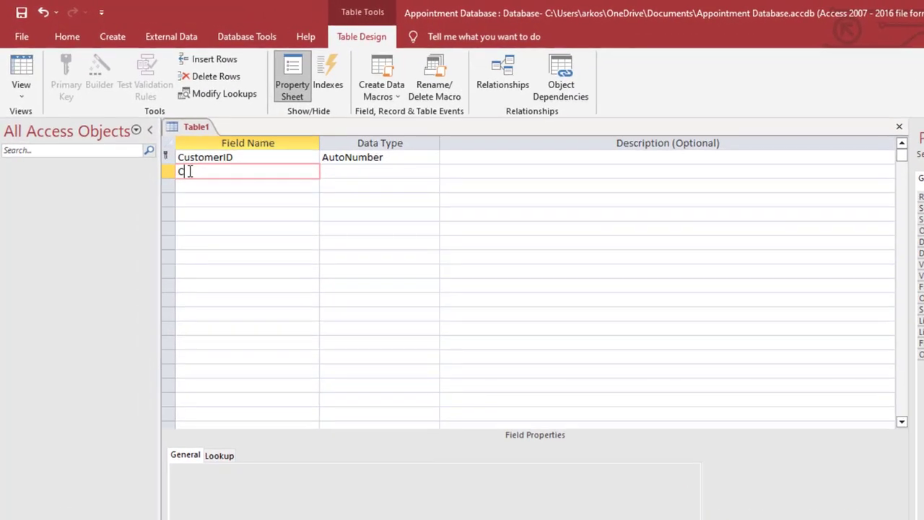
{"action": "type", "text": "ustomerName"}
{"action": "key", "text": "Tab"}
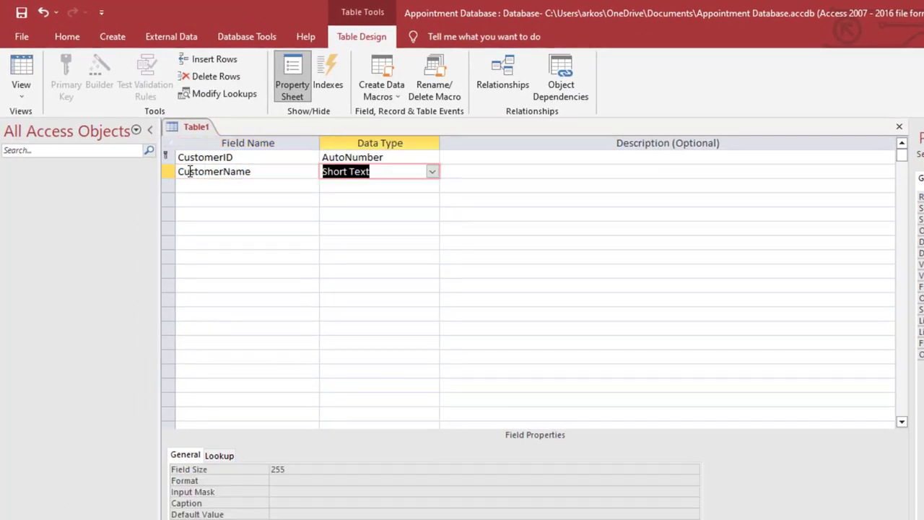
{"action": "double_click", "coordinate": [305, 470]}
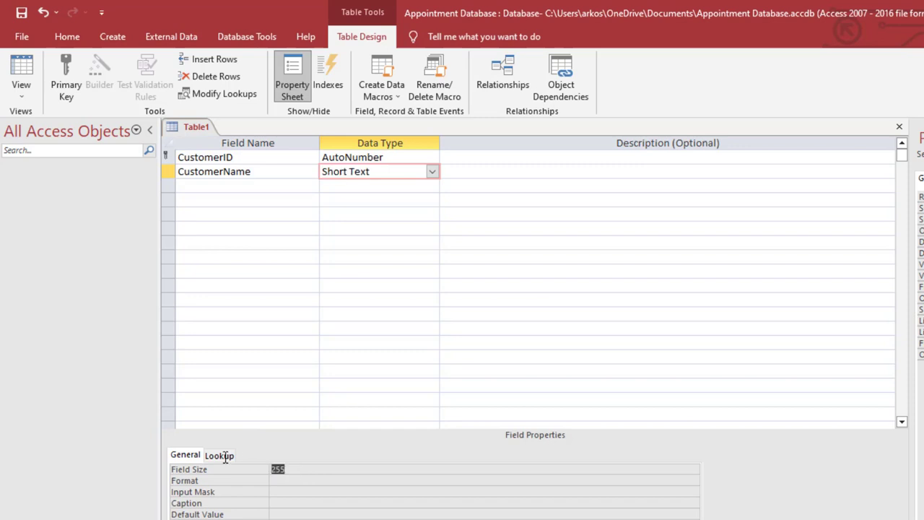
{"action": "type", "text": "550"}
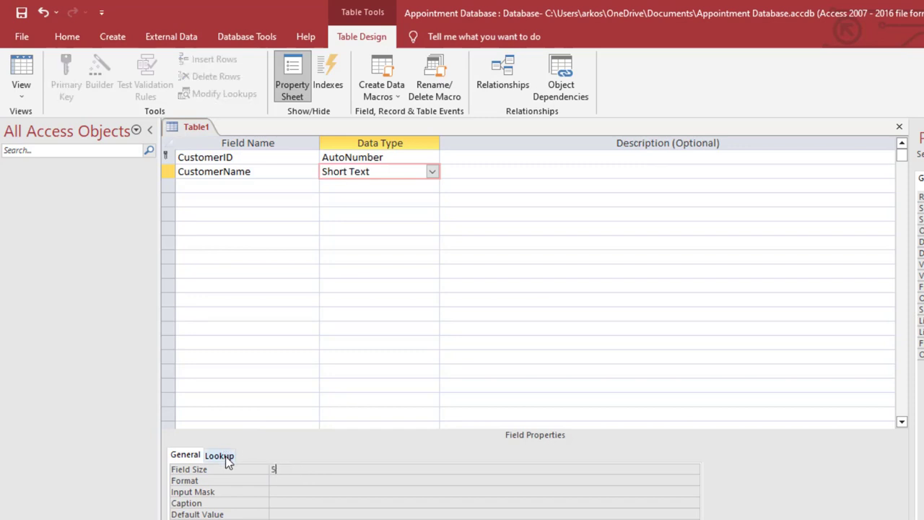
Add an Address field with the Short Text data type below CustomerName
{"action": "left_click", "coordinate": [225, 186]}
{"action": "type", "text": "Address"}
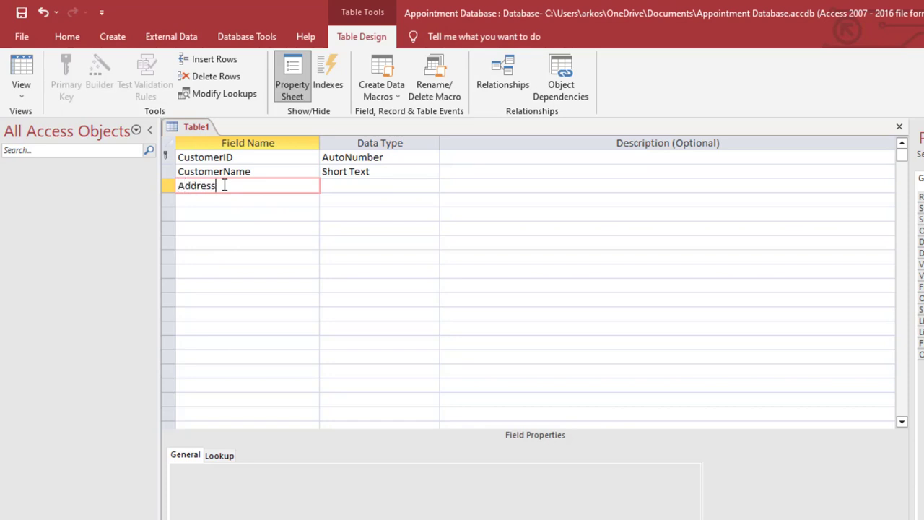
{"action": "key", "text": "Tab"}
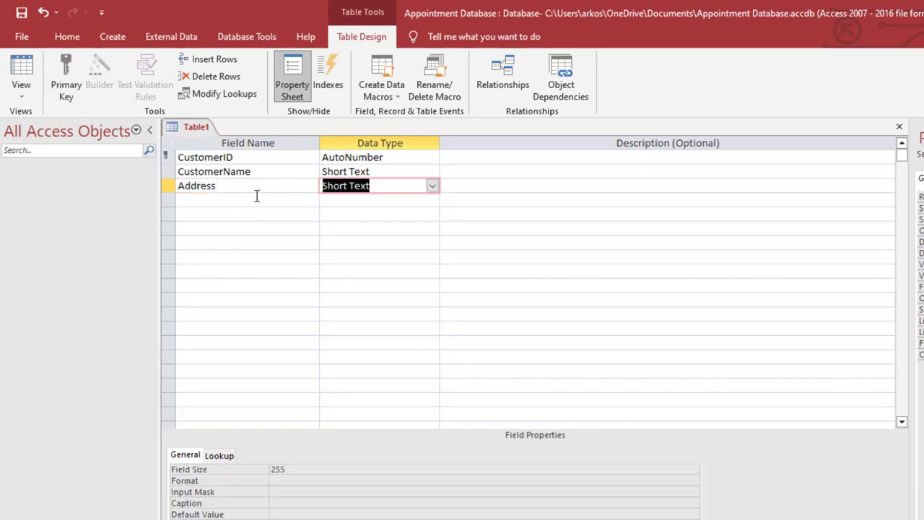
{"action": "left_click", "coordinate": [310, 471]}
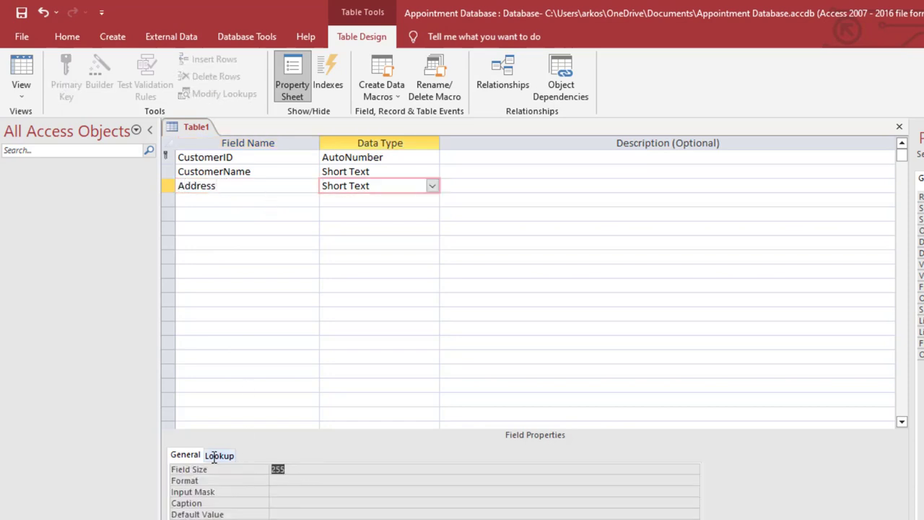
Add a Phone field of type Short Text and set its field size to 15
{"action": "left_click", "coordinate": [233, 202]}
{"action": "type", "text": "Phone"}
{"action": "key", "text": "Tab"}
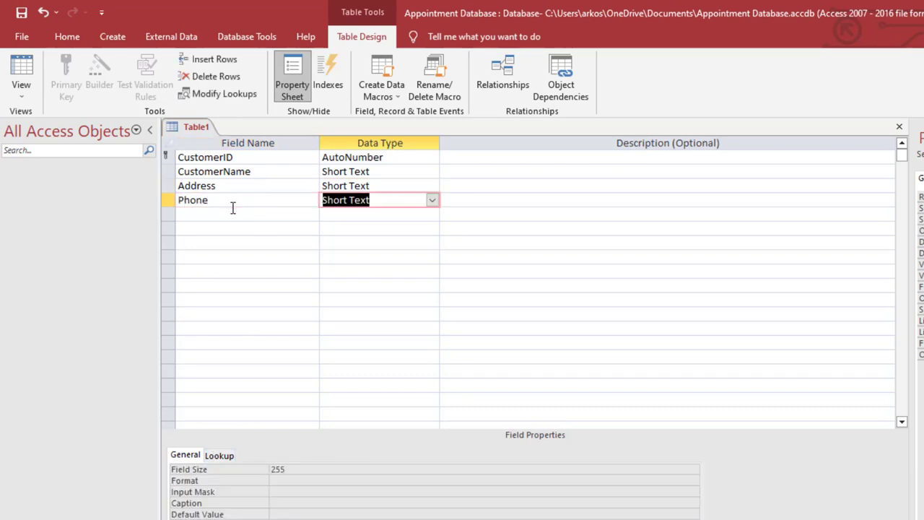
{"action": "double_click", "coordinate": [279, 470]}
{"action": "type", "text": "15"}
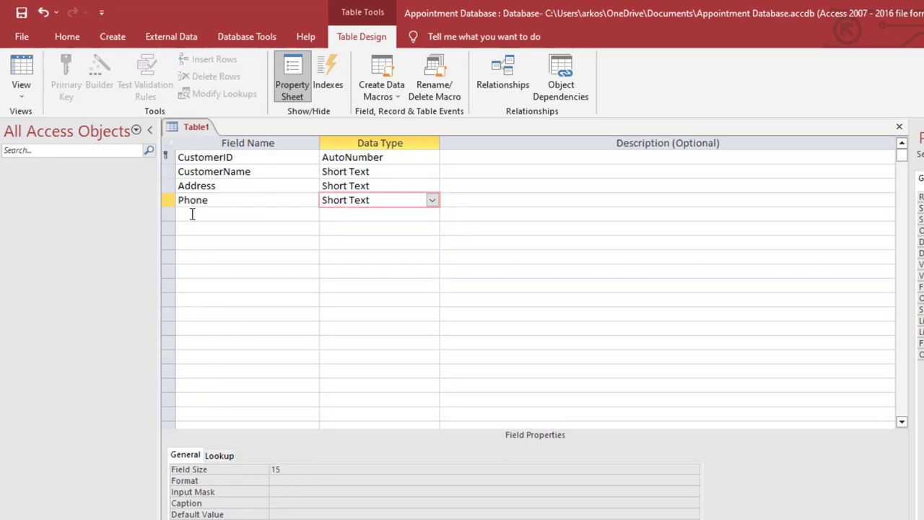
Add a Gender field using the Lookup Wizard data type and choose to type in the lookup values manually
{"action": "left_click", "coordinate": [192, 213]}
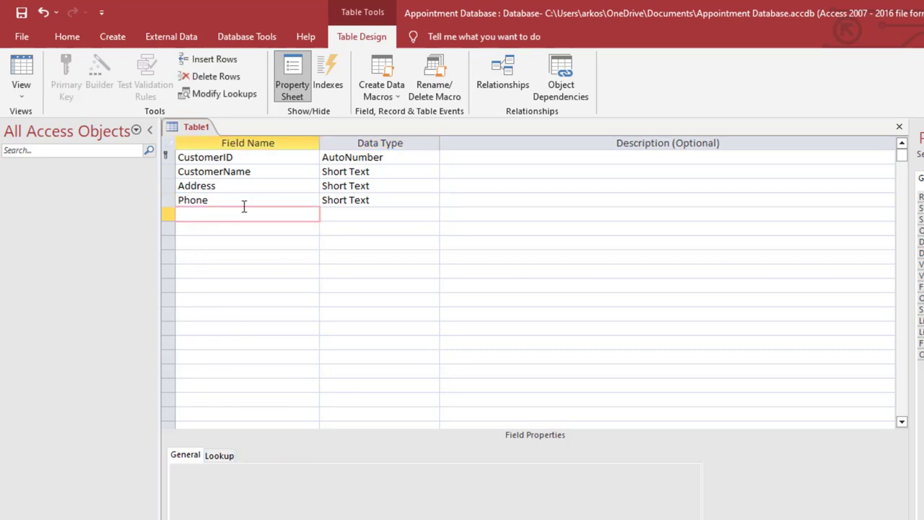
{"action": "type", "text": "Gender"}
{"action": "key", "text": "Tab"}
{"action": "type", "text": "loo"}
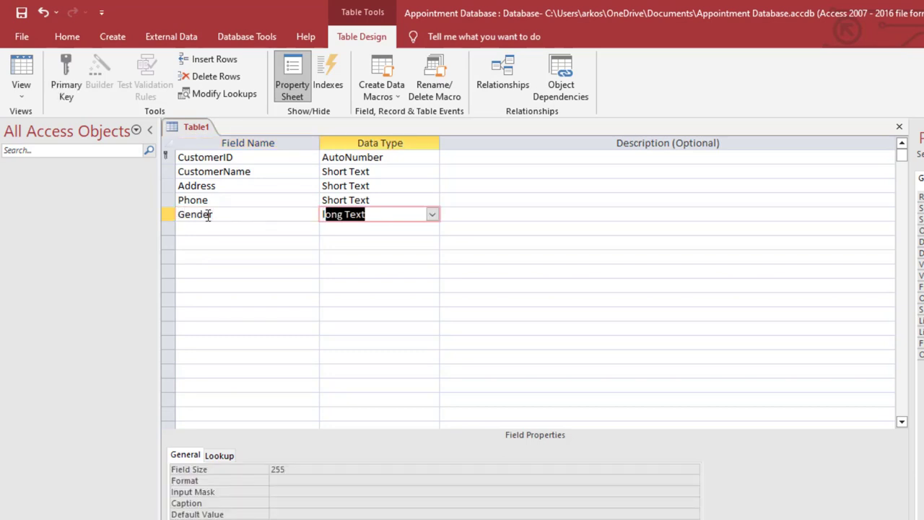
{"action": "key", "text": "Return"}
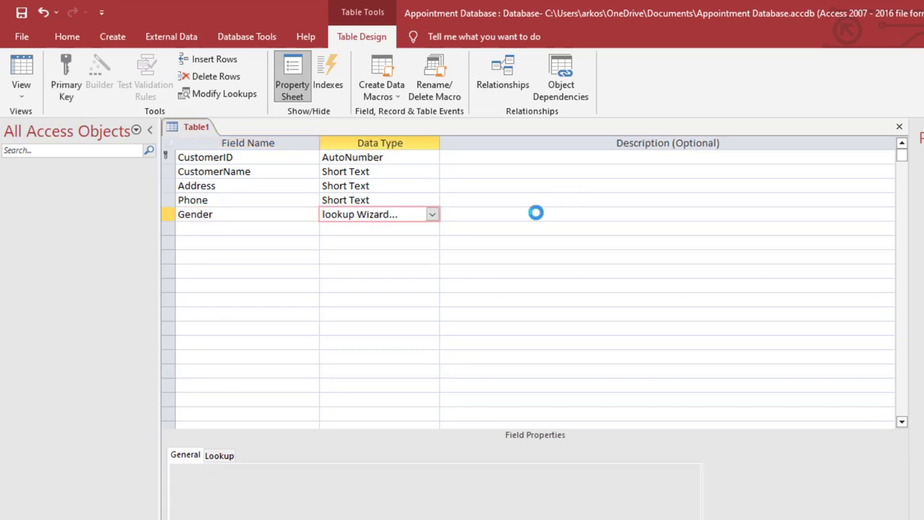
{"action": "left_click", "coordinate": [574, 243]}
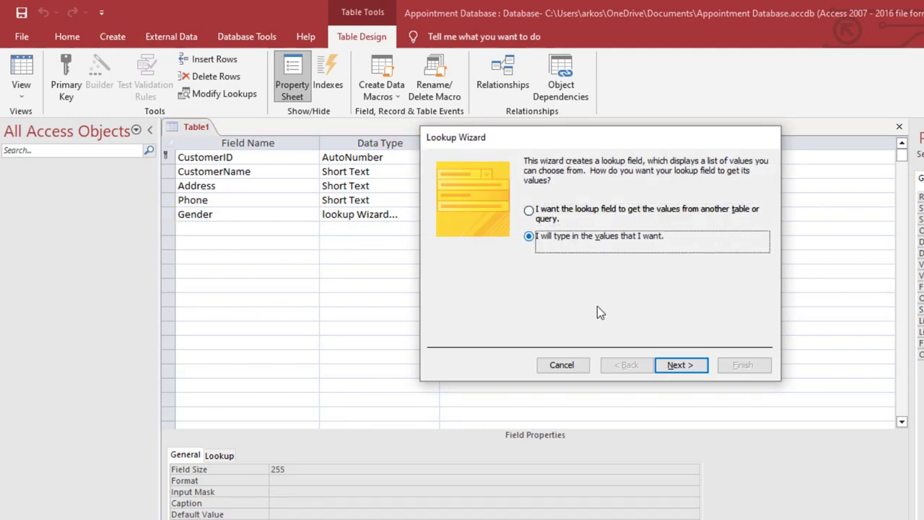
{"action": "left_click", "coordinate": [682, 366]}
Enter Male and Female as the Gender lookup values and finish the wizard with entries limited to the list
{"action": "left_click", "coordinate": [494, 250]}
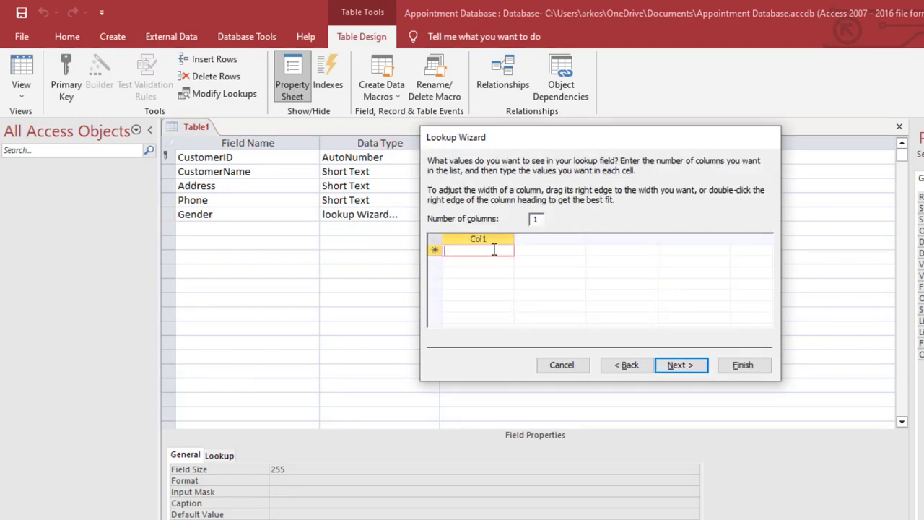
{"action": "type", "text": "Male"}
{"action": "key", "text": "Down"}
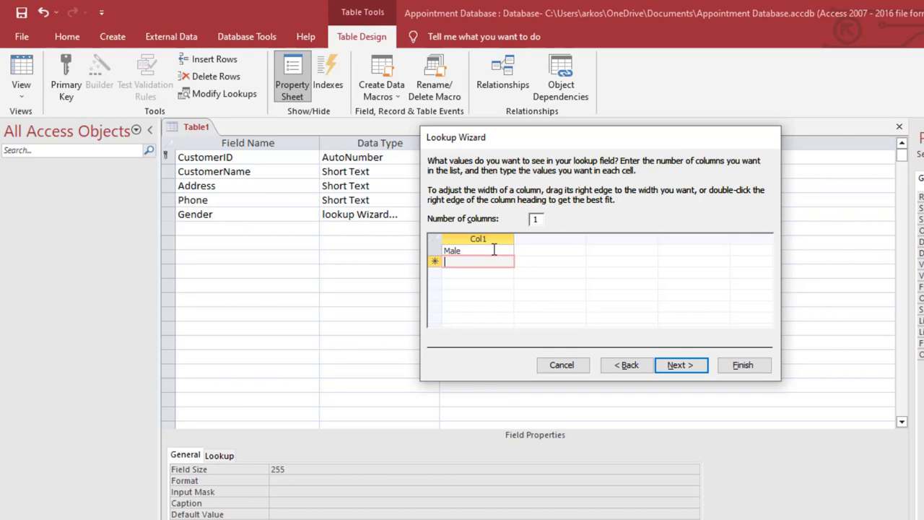
{"action": "type", "text": "Female"}
{"action": "left_click", "coordinate": [679, 366]}
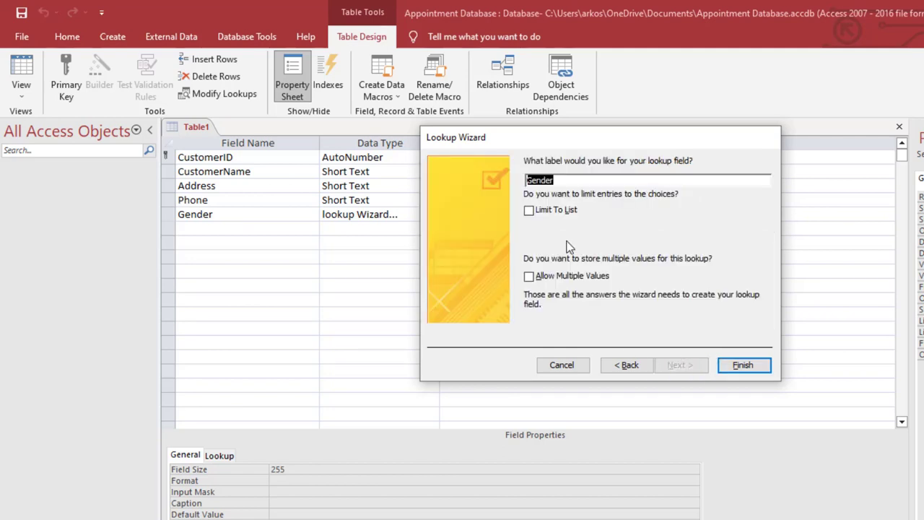
{"action": "left_click", "coordinate": [545, 214]}
{"action": "left_click", "coordinate": [748, 361]}
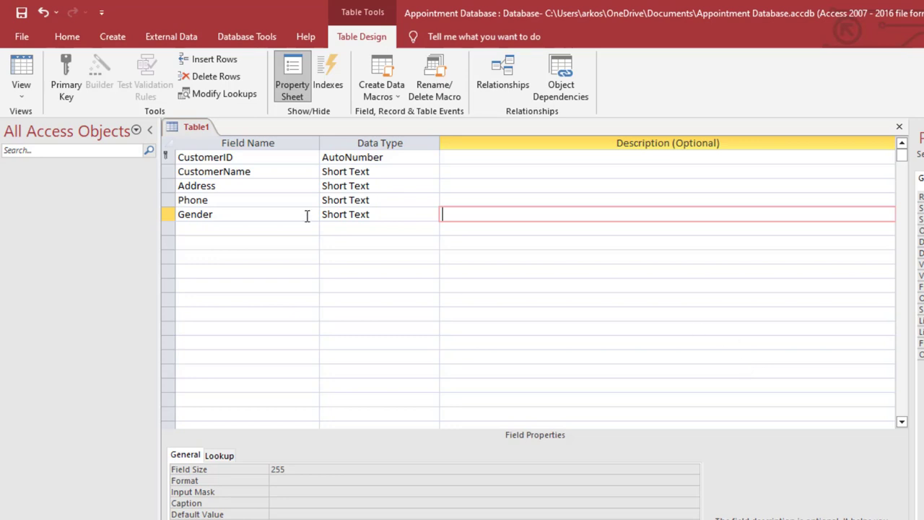
Save the table as tbl_customers and, in Datasheet View, widen the CustomerName column to fit its heading
{"action": "right_click", "coordinate": [197, 131]}
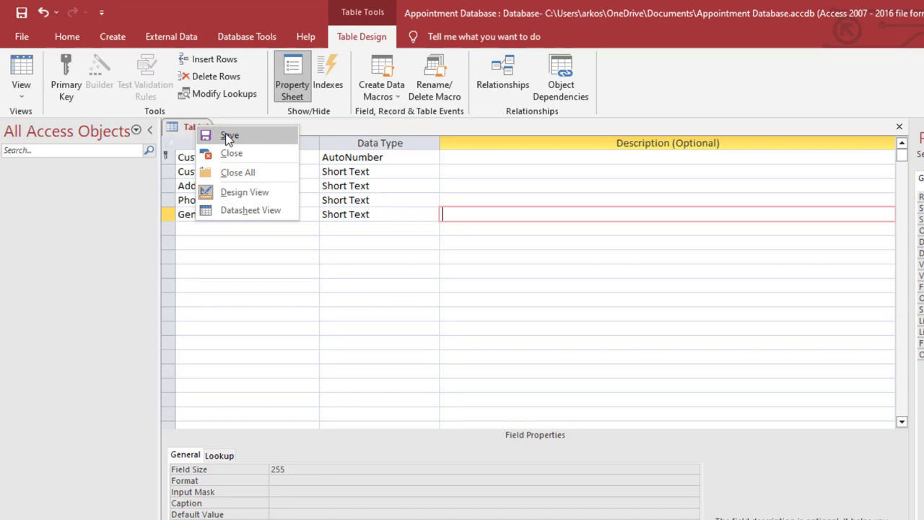
{"action": "left_click", "coordinate": [225, 134]}
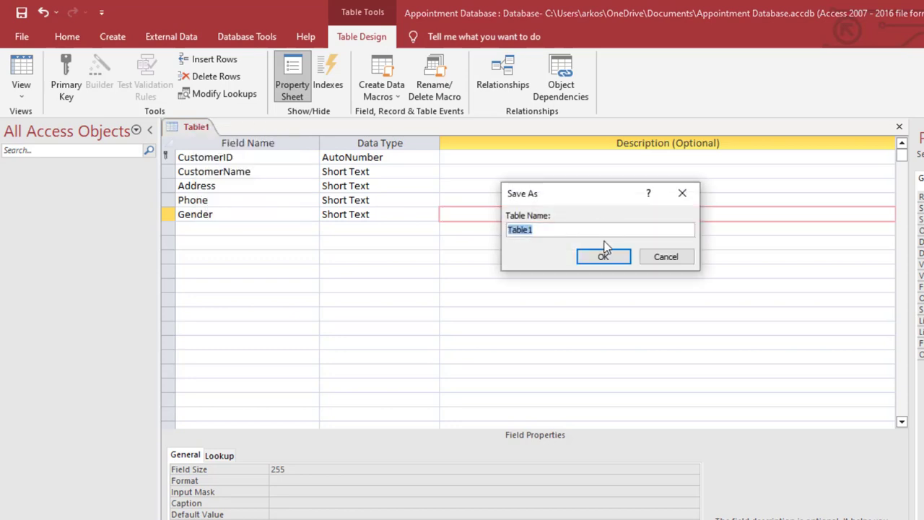
{"action": "type", "text": "tbl"}
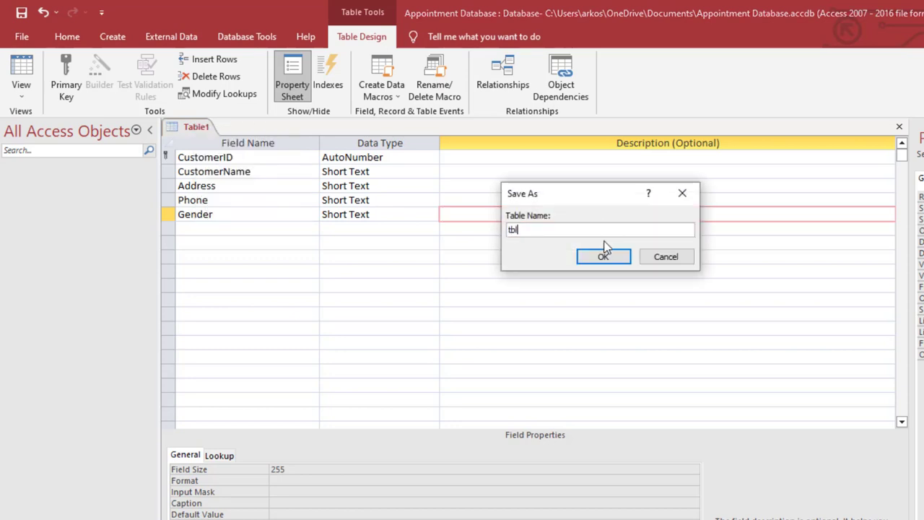
{"action": "type", "text": "_customers"}
{"action": "left_click", "coordinate": [604, 249]}
{"action": "left_click", "coordinate": [30, 69]}
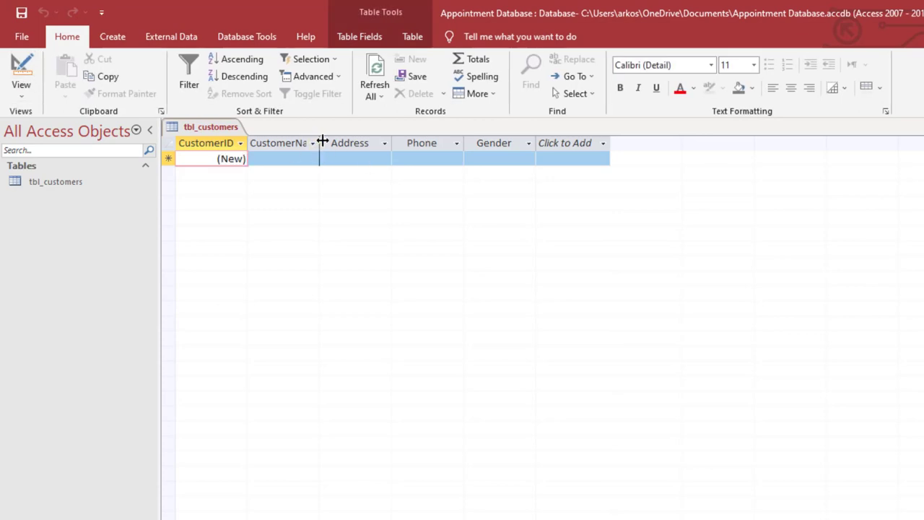
{"action": "double_click", "coordinate": [322, 142]}
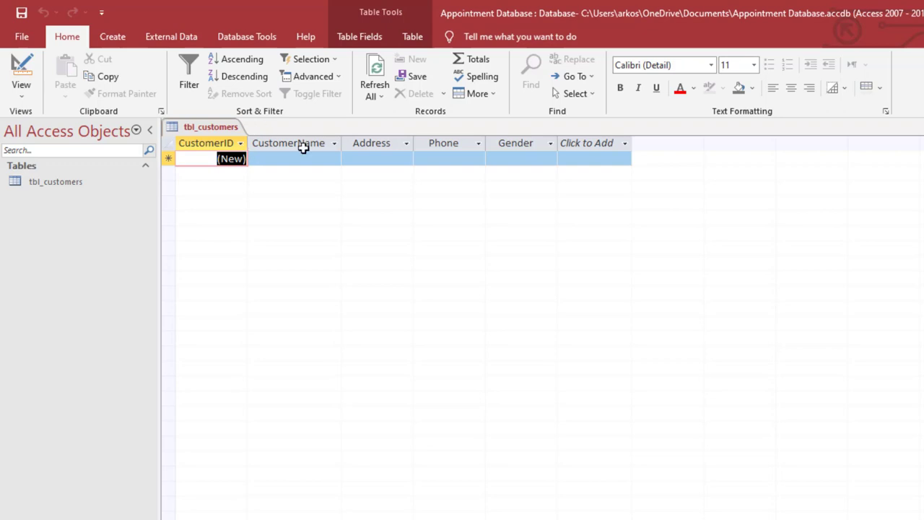
Start a form with the Form Wizard, including all fields of tbl_customers in the Columnar layout
{"action": "left_click", "coordinate": [113, 37]}
{"action": "left_click", "coordinate": [383, 60]}
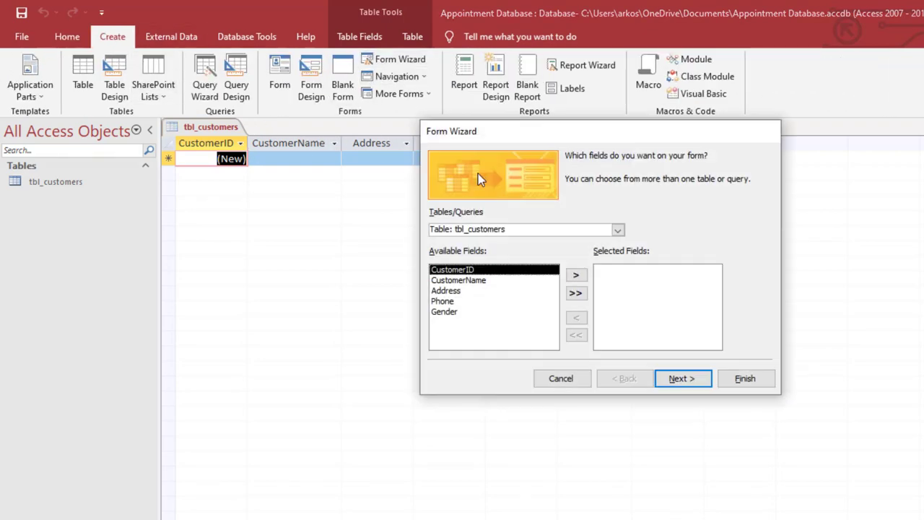
{"action": "left_click", "coordinate": [576, 293]}
{"action": "left_click", "coordinate": [682, 380]}
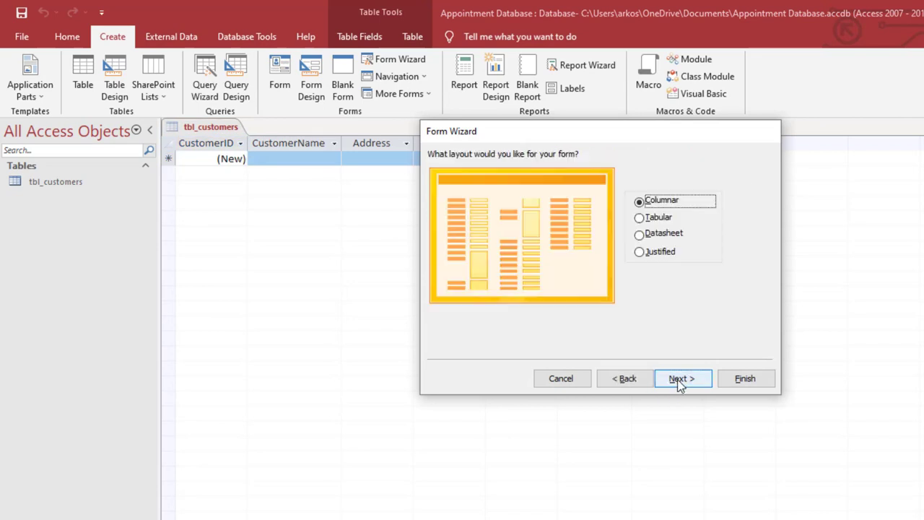
{"action": "left_click", "coordinate": [683, 378]}
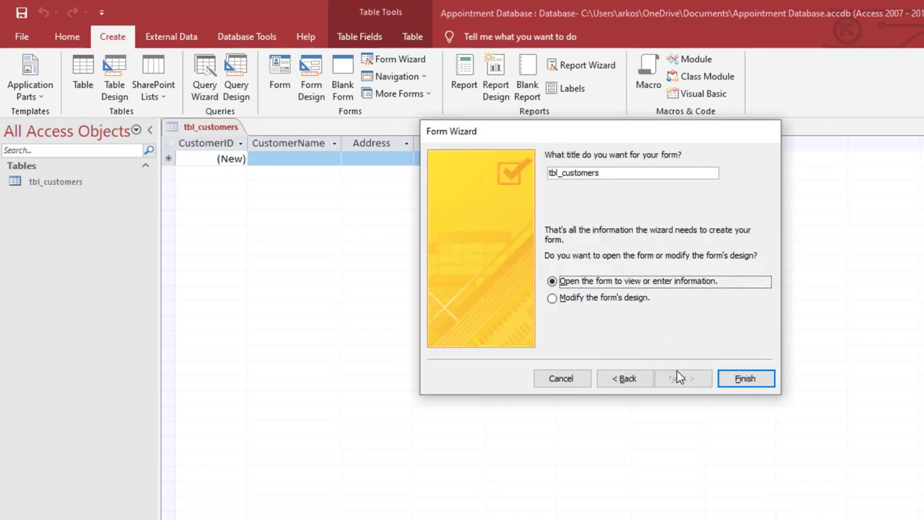
Title the form frm_customers and finish the wizard with the option to modify the form's design
{"action": "left_click_drag", "start_coordinate": [621, 173], "coordinate": [549, 173]}
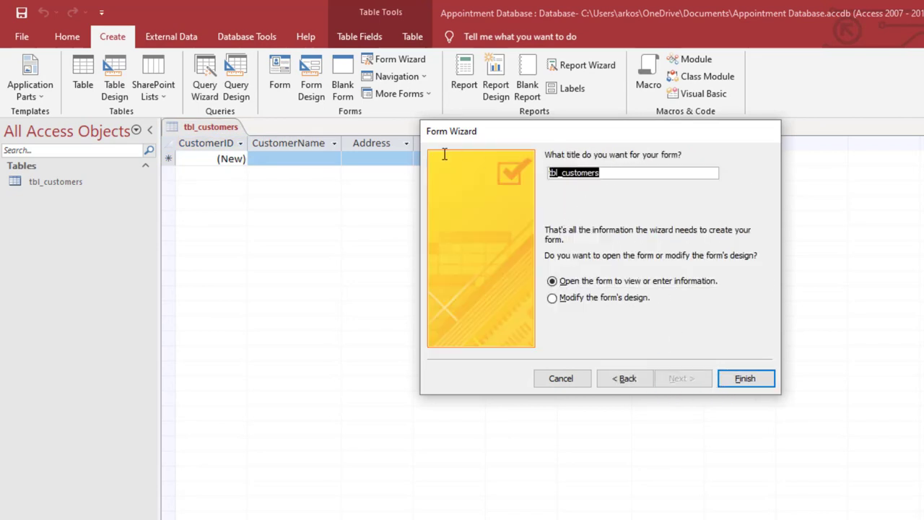
{"action": "type", "text": "frm"}
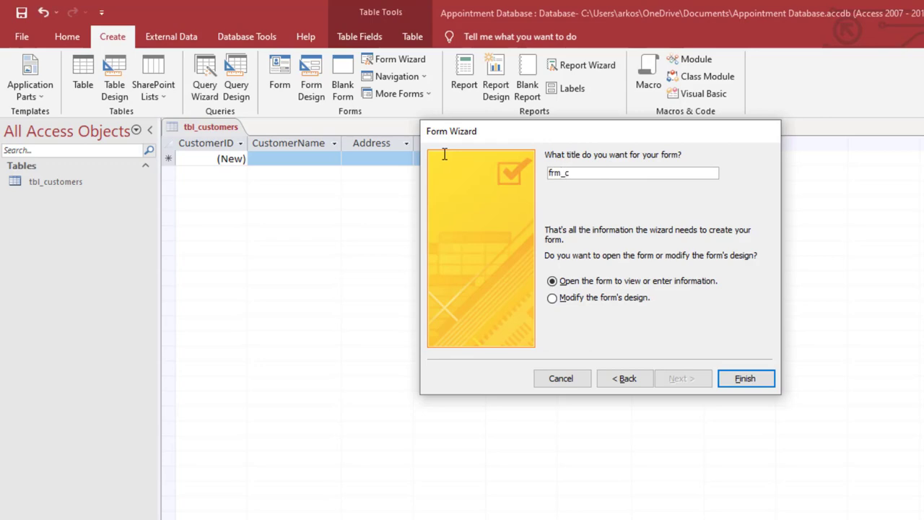
{"action": "left_click", "coordinate": [582, 297]}
{"action": "left_click", "coordinate": [746, 379]}
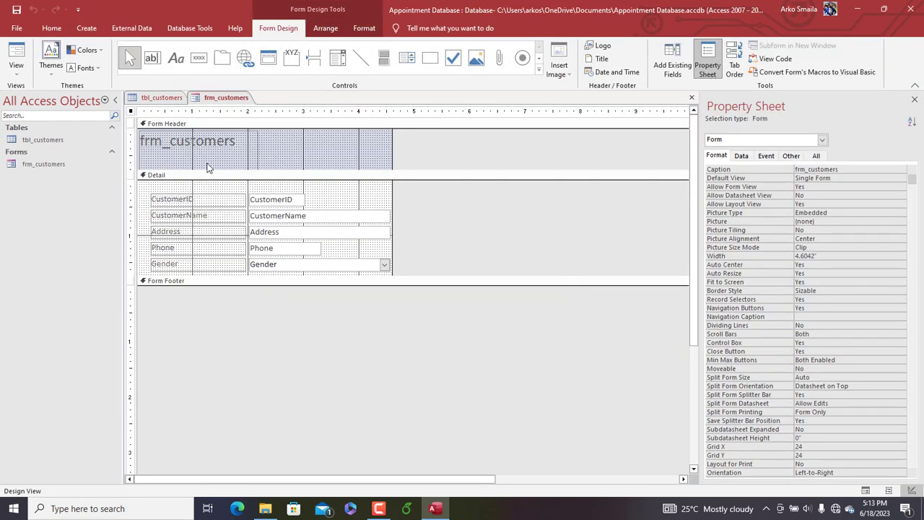
Shrink and reposition the title label in the Form Header and change its text to "Customers profile"
{"action": "left_click", "coordinate": [225, 163]}
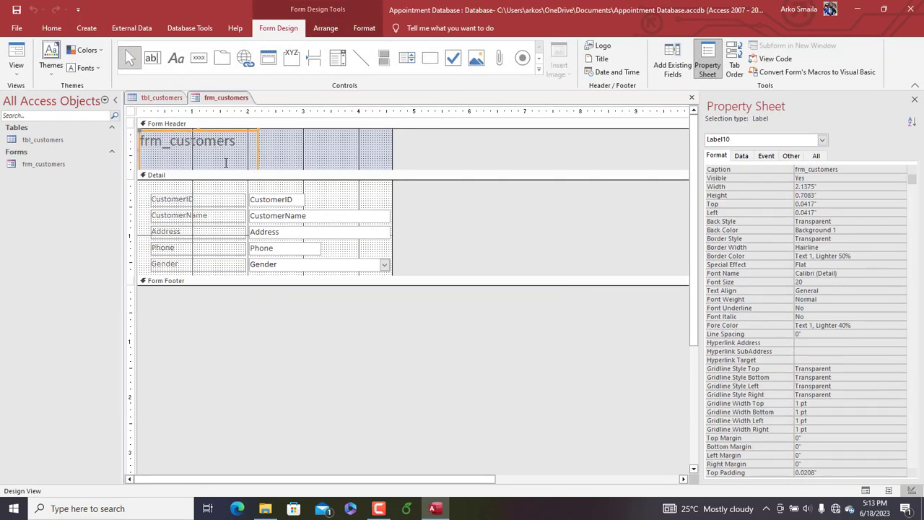
{"action": "left_click_drag", "start_coordinate": [258, 170], "coordinate": [262, 158]}
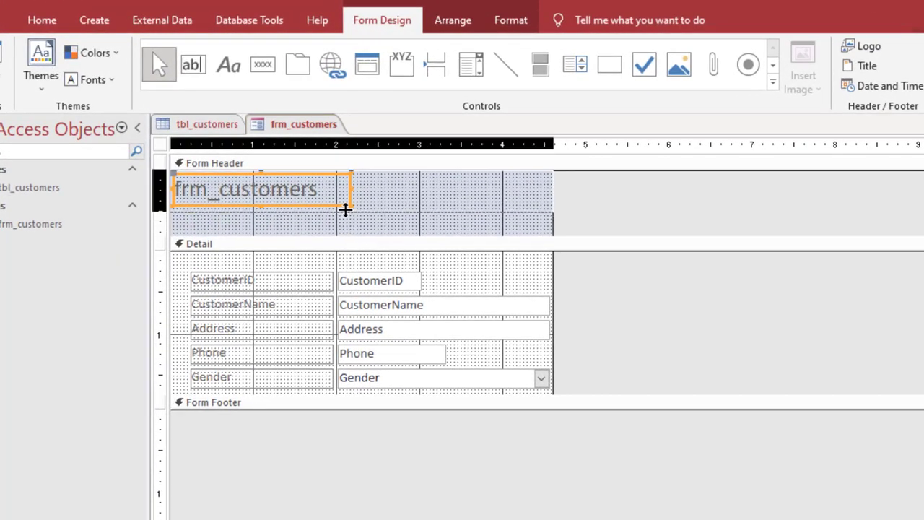
{"action": "left_click_drag", "start_coordinate": [346, 209], "coordinate": [145, 178]}
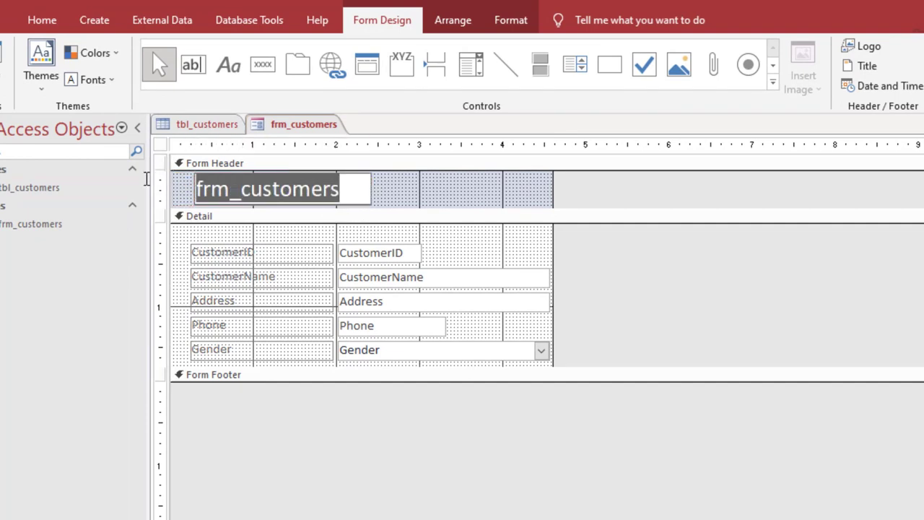
{"action": "type", "text": "C"}
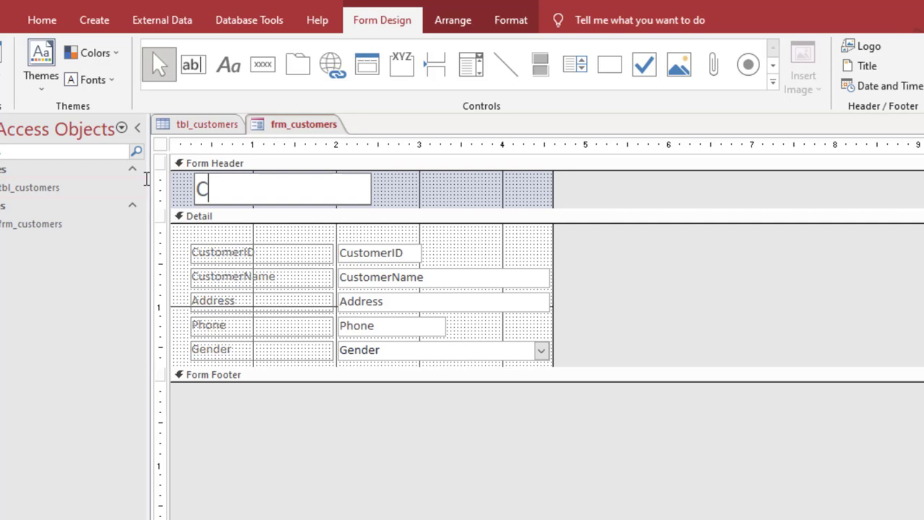
{"action": "type", "text": "ustemr"}
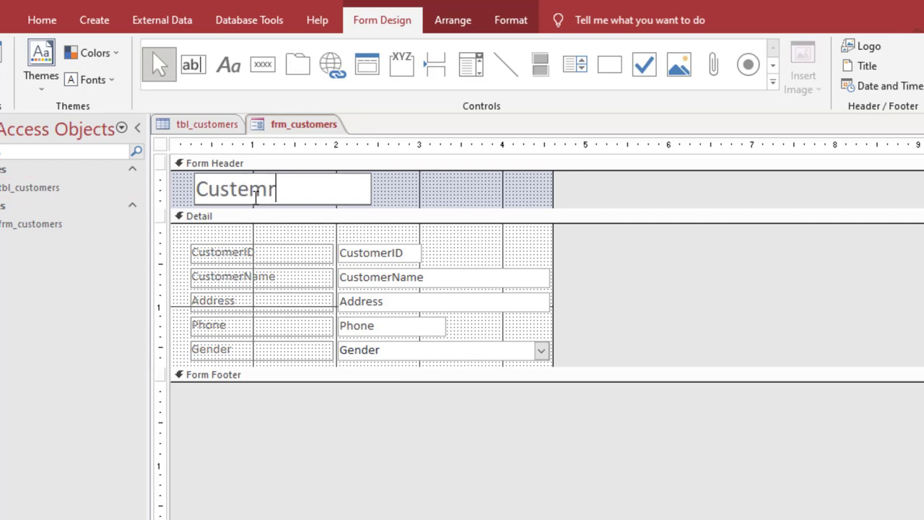
{"action": "key", "text": "BackSpace"}
{"action": "key", "text": "BackSpace"}
{"action": "key", "text": "BackSpace"}
{"action": "type", "text": "omers profile"}
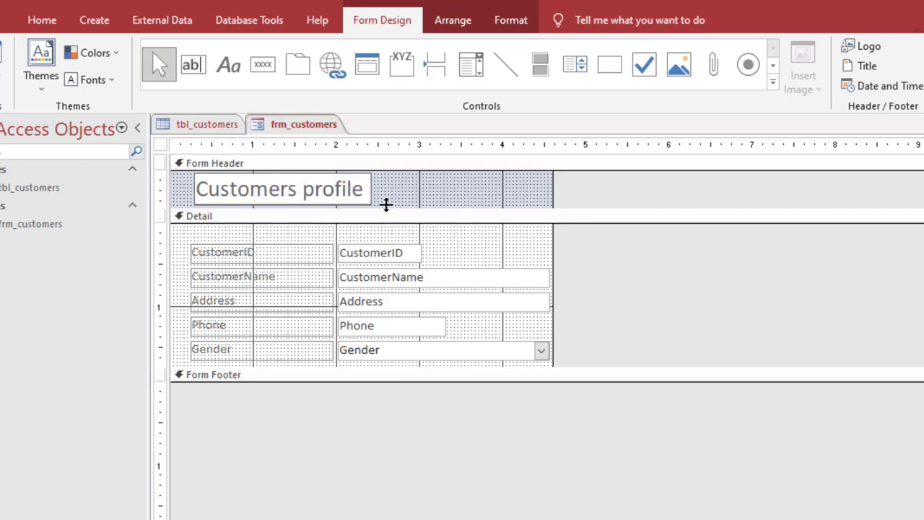
{"action": "left_click", "coordinate": [450, 202]}
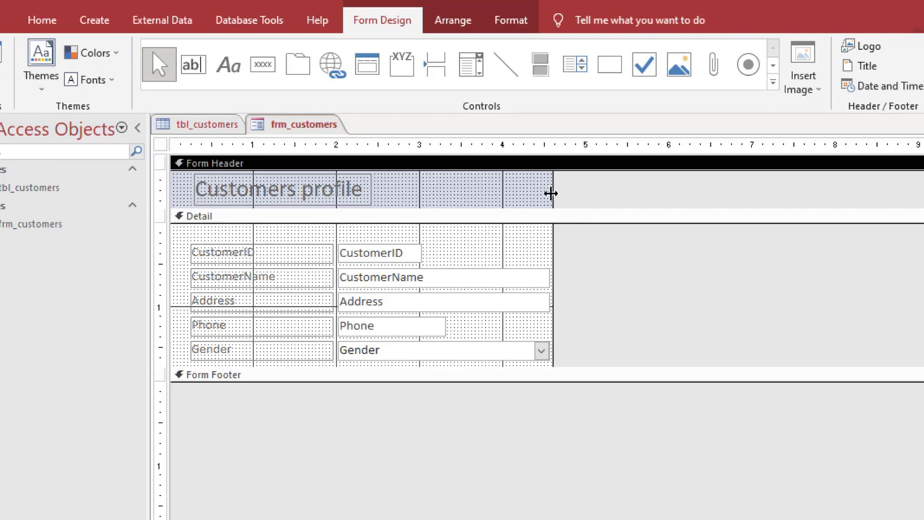
Widen the form to about 5.79 inches and set the font color of all its labels and fields to black
{"action": "left_click_drag", "start_coordinate": [551, 192], "coordinate": [651, 194]}
{"action": "left_click_drag", "start_coordinate": [566, 368], "coordinate": [214, 189]}
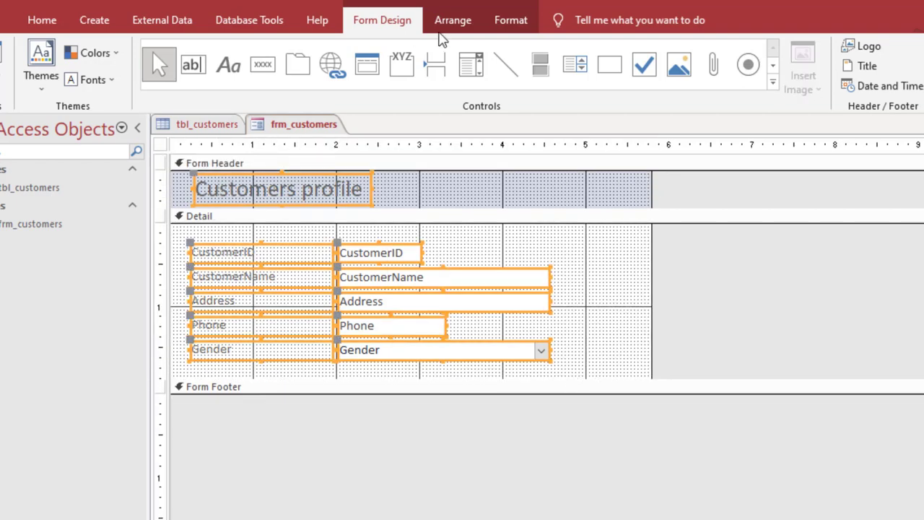
{"action": "left_click", "coordinate": [510, 22]}
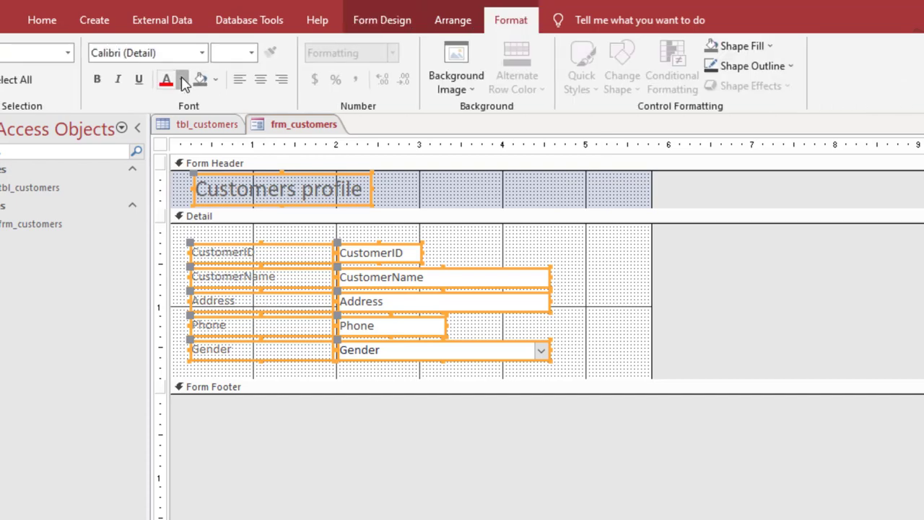
{"action": "left_click", "coordinate": [181, 79]}
{"action": "left_click", "coordinate": [180, 141]}
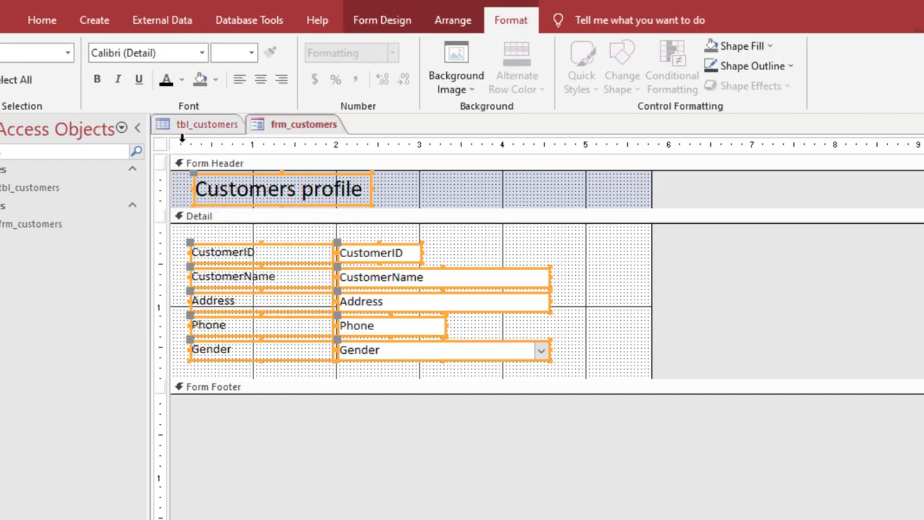
{"action": "left_click", "coordinate": [164, 147]}
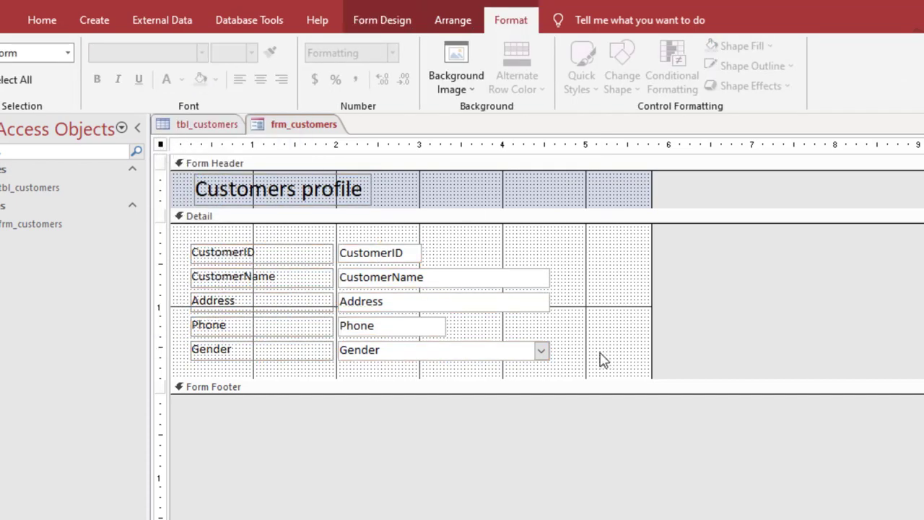
Set the font size of all labels and fields in the Detail section to 12
{"action": "left_click_drag", "start_coordinate": [600, 359], "coordinate": [199, 253]}
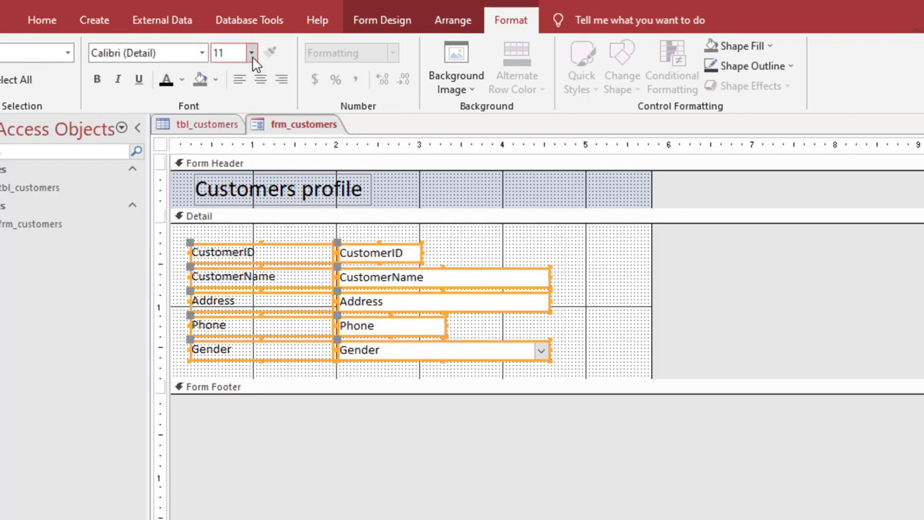
{"action": "left_click", "coordinate": [251, 53]}
{"action": "left_click", "coordinate": [222, 138]}
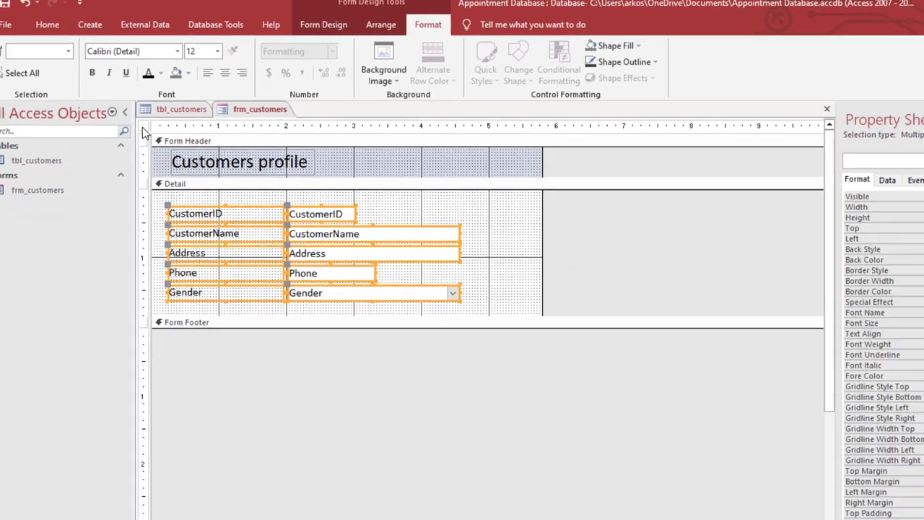
Preview frm_customers in Form View and, back in Design View, turn on the form's Pop Up property
{"action": "left_click", "coordinate": [161, 146]}
{"action": "left_click", "coordinate": [791, 155]}
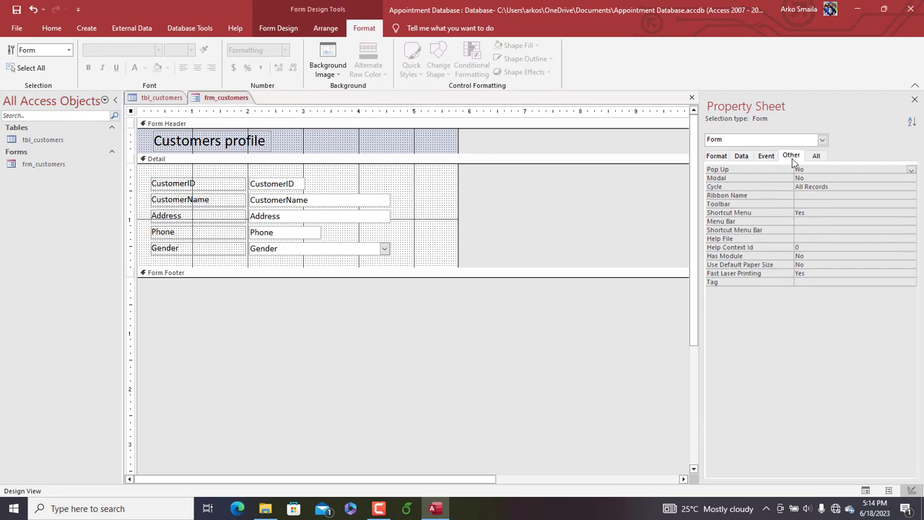
{"action": "right_click", "coordinate": [226, 98]}
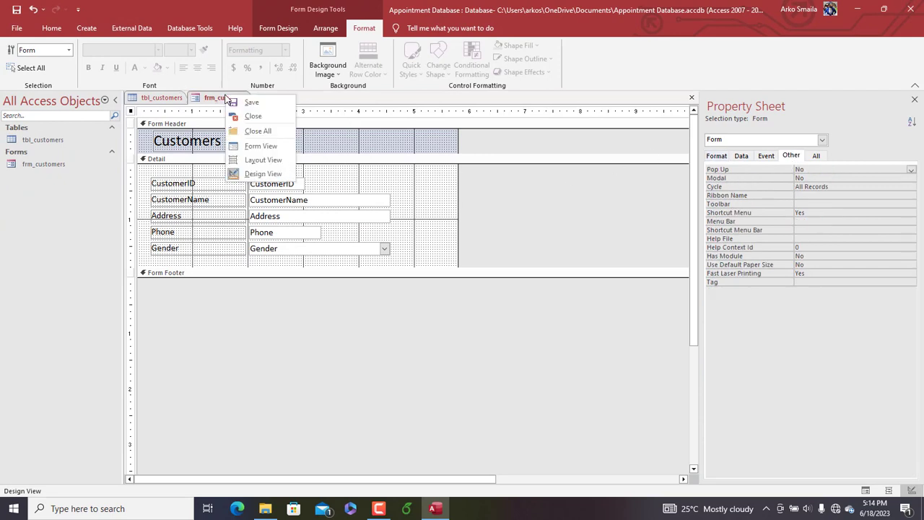
{"action": "left_click", "coordinate": [248, 148]}
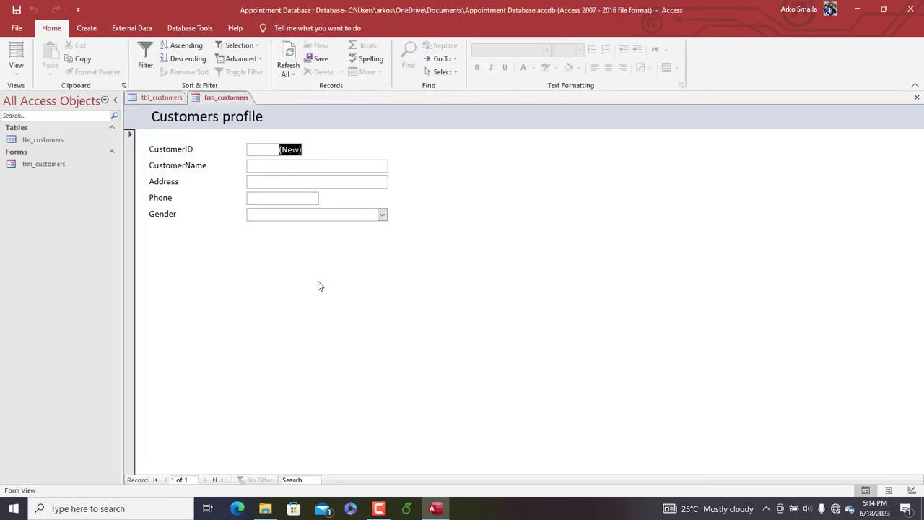
{"action": "right_click", "coordinate": [233, 99]}
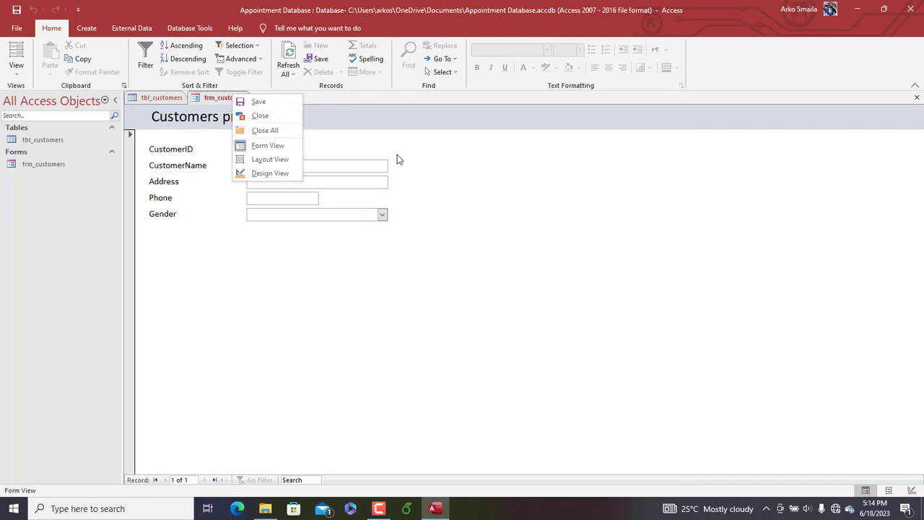
{"action": "left_click", "coordinate": [257, 174]}
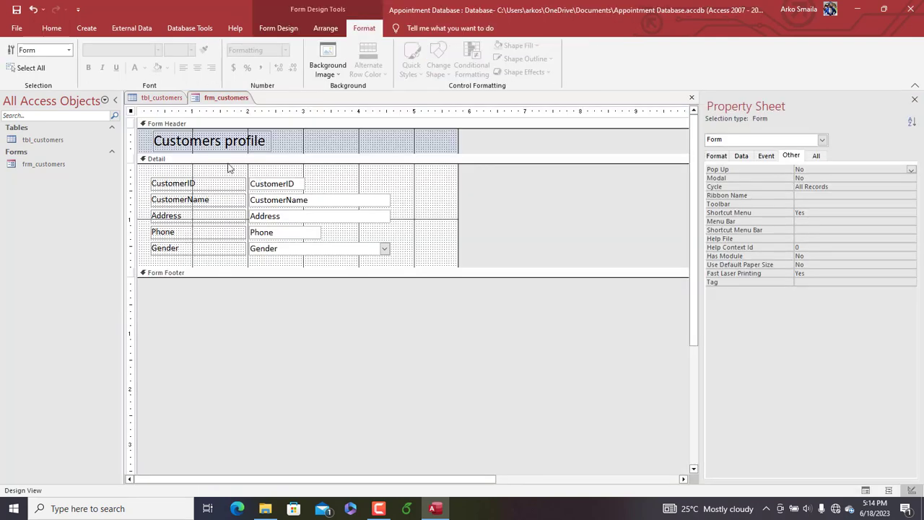
{"action": "left_click", "coordinate": [162, 143]}
{"action": "left_click", "coordinate": [320, 146]}
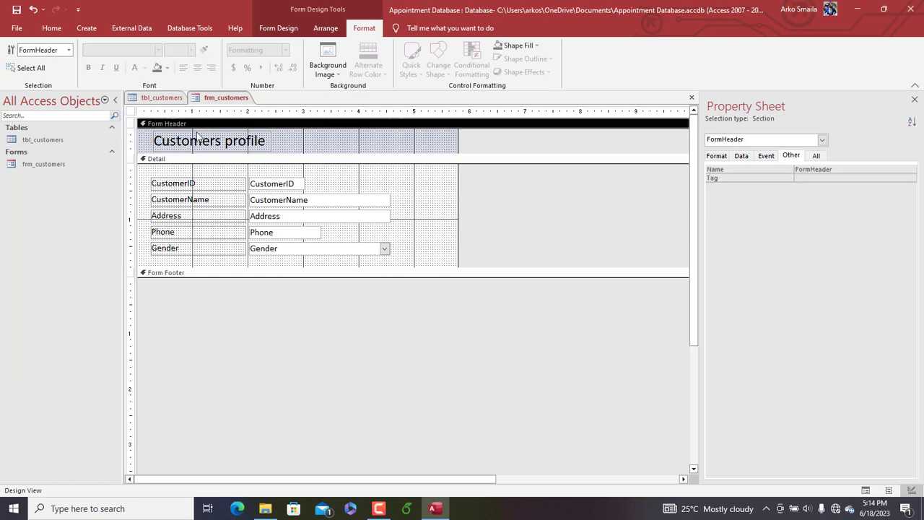
{"action": "left_click", "coordinate": [131, 113]}
{"action": "left_click", "coordinate": [809, 169]}
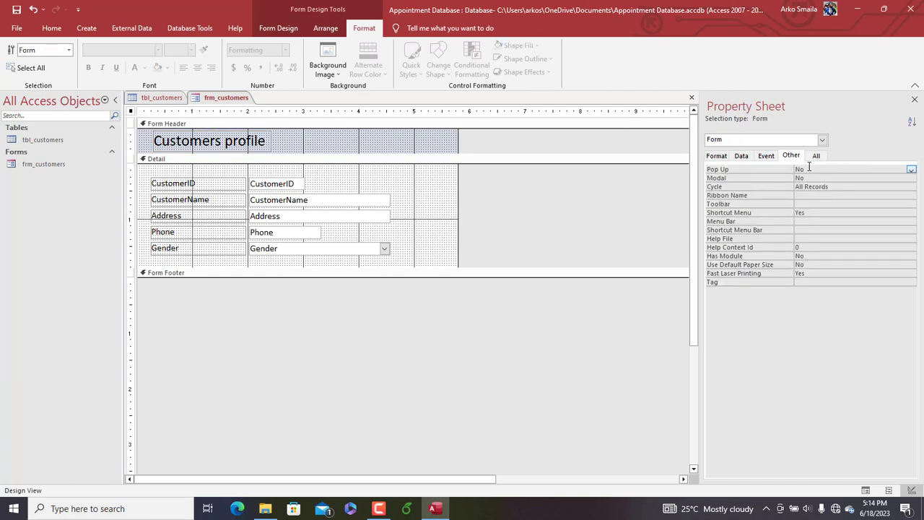
{"action": "left_click", "coordinate": [716, 155]}
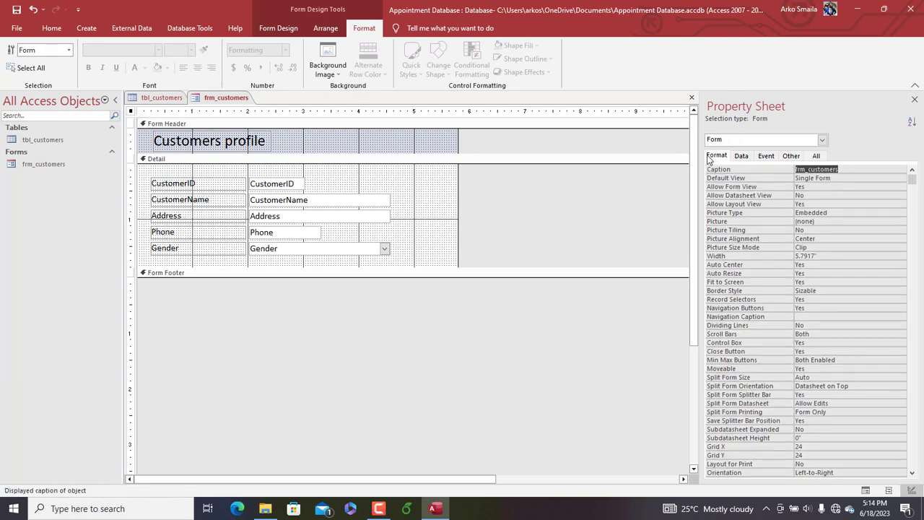
Preview the pop-up form in Form View and, back in Design View, set its Min Max Buttons property to Min Enabled
{"action": "right_click", "coordinate": [220, 99]}
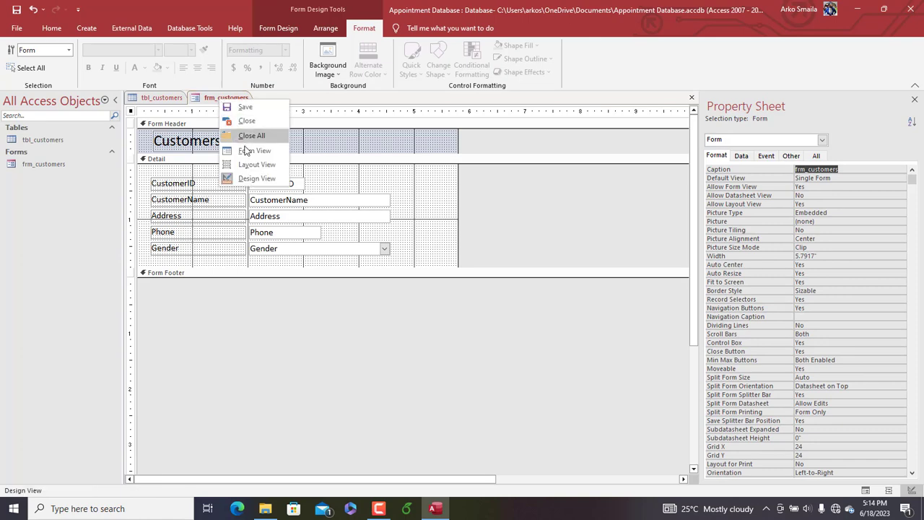
{"action": "left_click", "coordinate": [246, 148]}
{"action": "left_click_drag", "start_coordinate": [242, 117], "coordinate": [391, 95]}
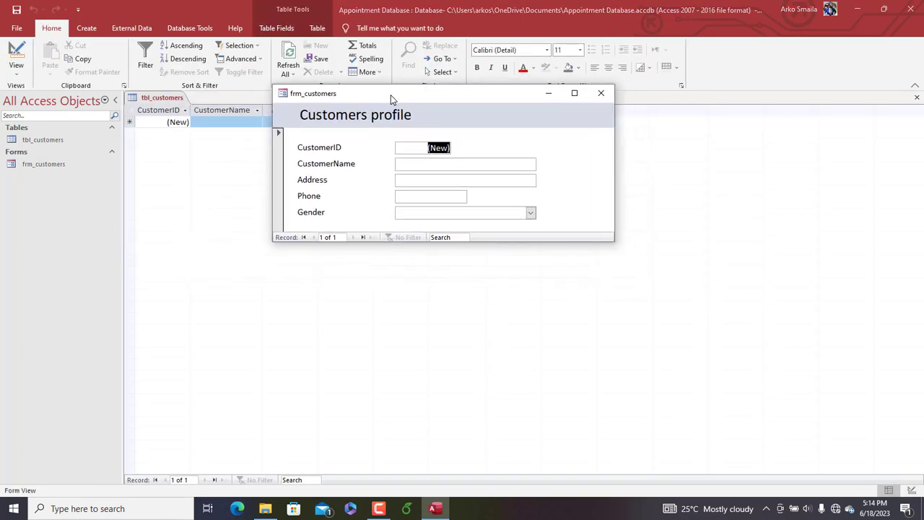
{"action": "right_click", "coordinate": [390, 95]}
{"action": "left_click", "coordinate": [380, 99]}
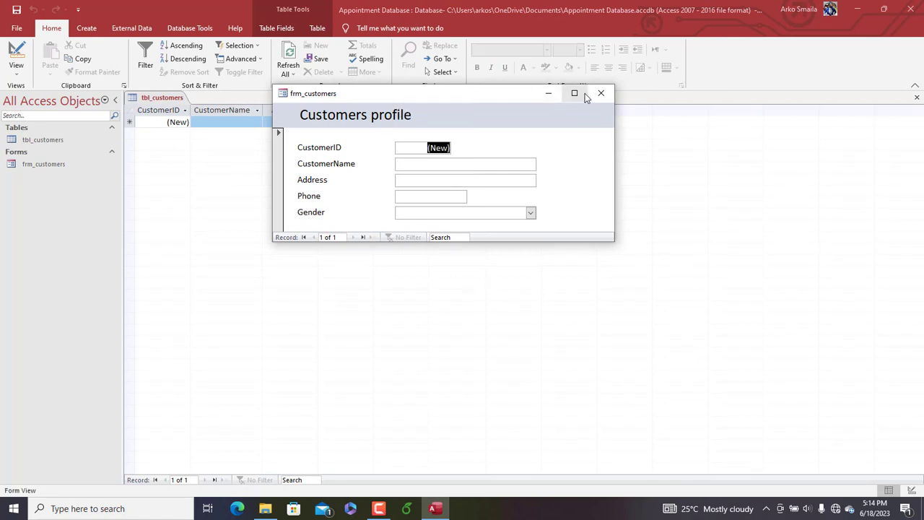
{"action": "right_click", "coordinate": [473, 99]}
{"action": "left_click", "coordinate": [512, 176]}
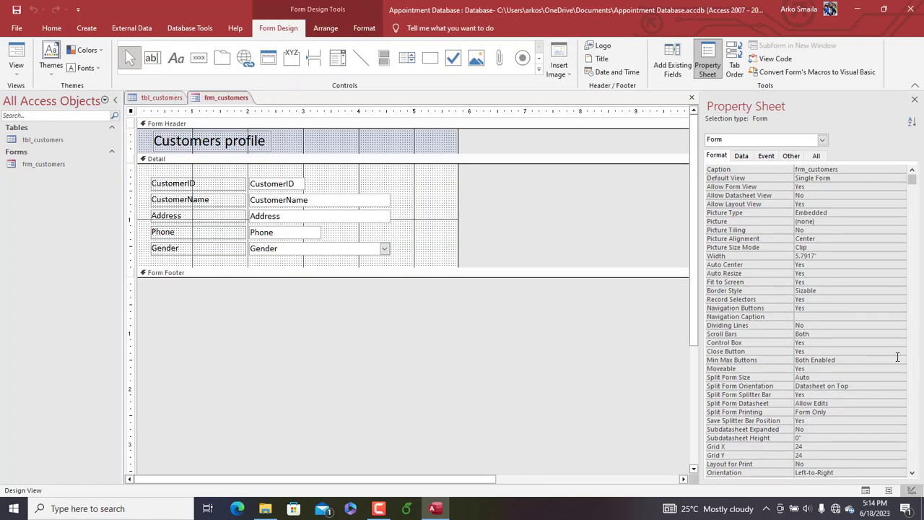
{"action": "left_click", "coordinate": [847, 358]}
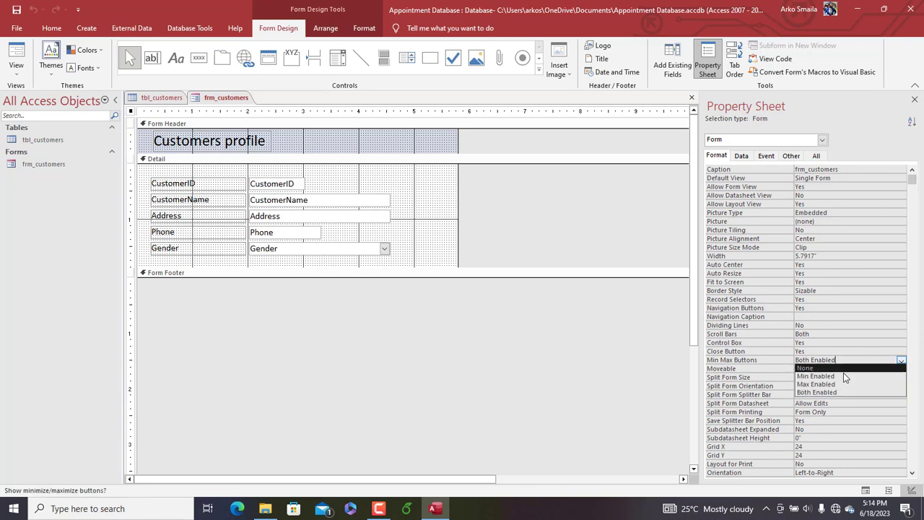
{"action": "left_click", "coordinate": [816, 376]}
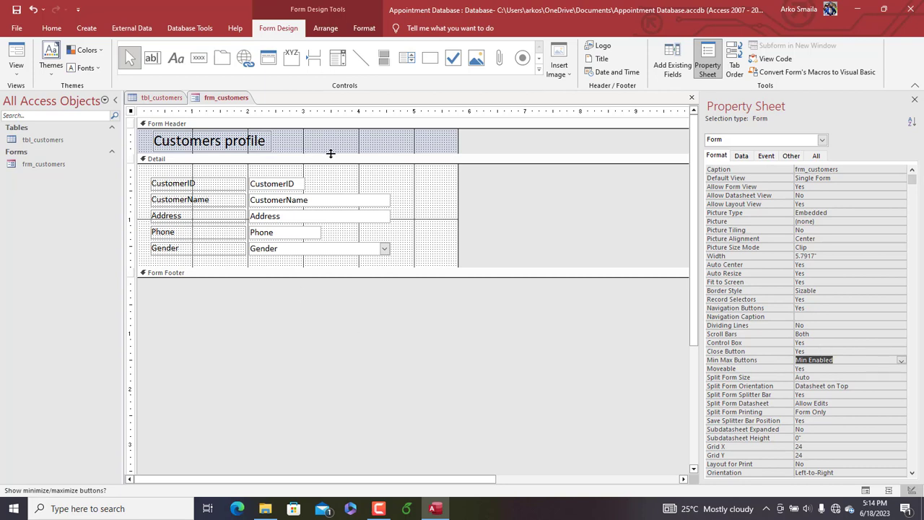
Extend the Detail section to about 2.29 inches high and draw a command button about 1.08 by 0.33 inches below the Gender label
{"action": "left_click", "coordinate": [389, 182]}
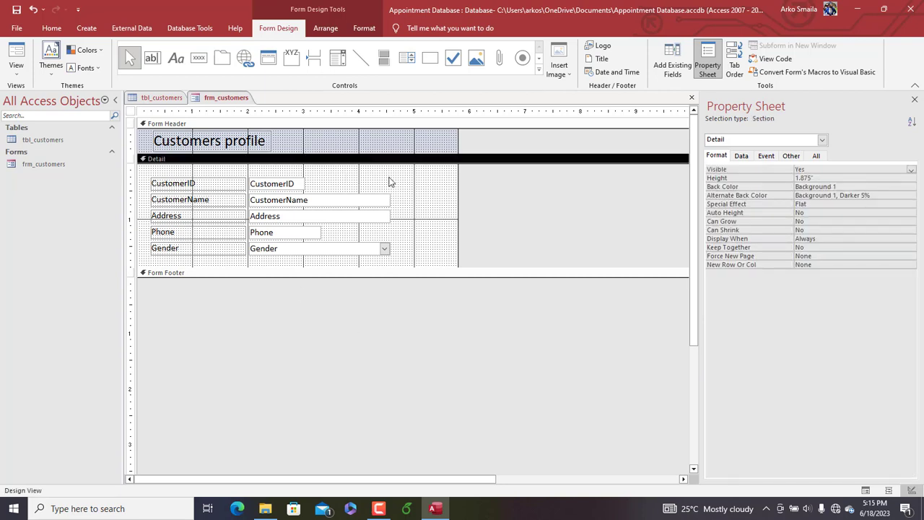
{"action": "left_click_drag", "start_coordinate": [385, 266], "coordinate": [386, 289]}
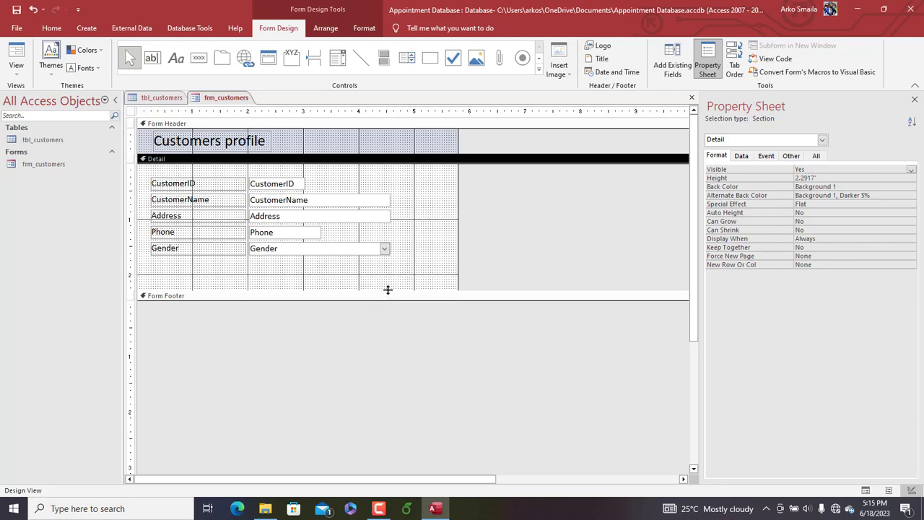
{"action": "left_click", "coordinate": [200, 59]}
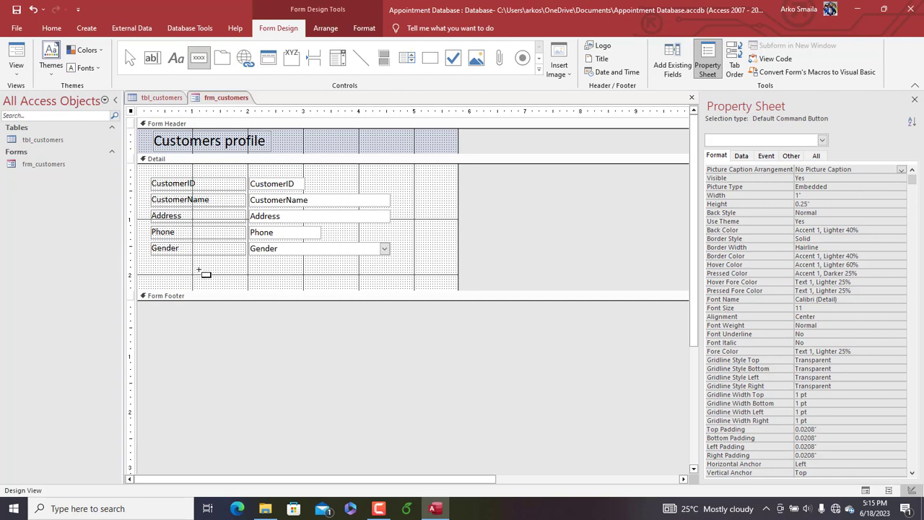
{"action": "left_click_drag", "start_coordinate": [188, 267], "coordinate": [248, 286]}
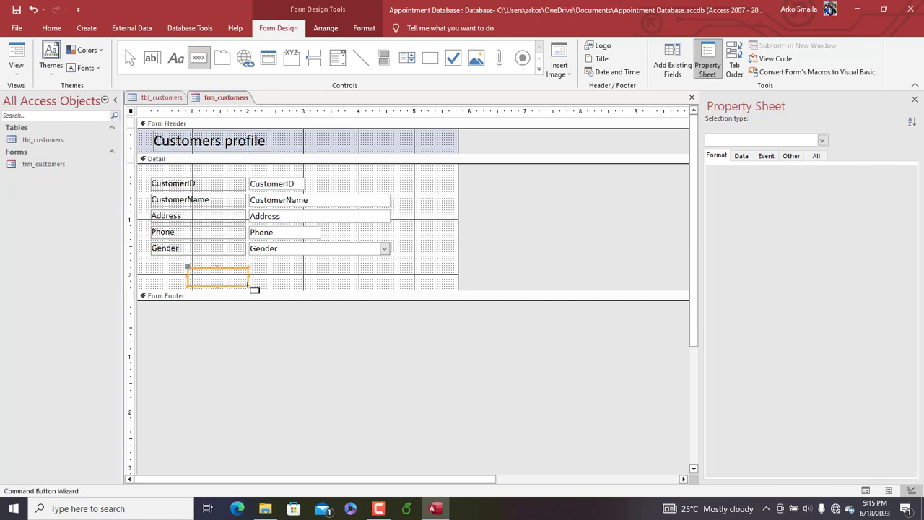
Assign the Add New Record action from Record Operations to the button, label it with the text Add, and finish the wizard
{"action": "left_click", "coordinate": [442, 193]}
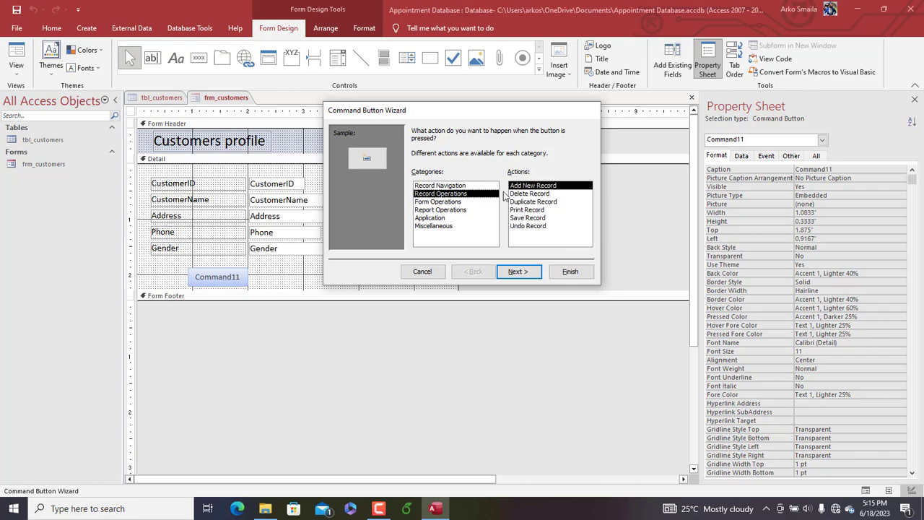
{"action": "left_click", "coordinate": [518, 271]}
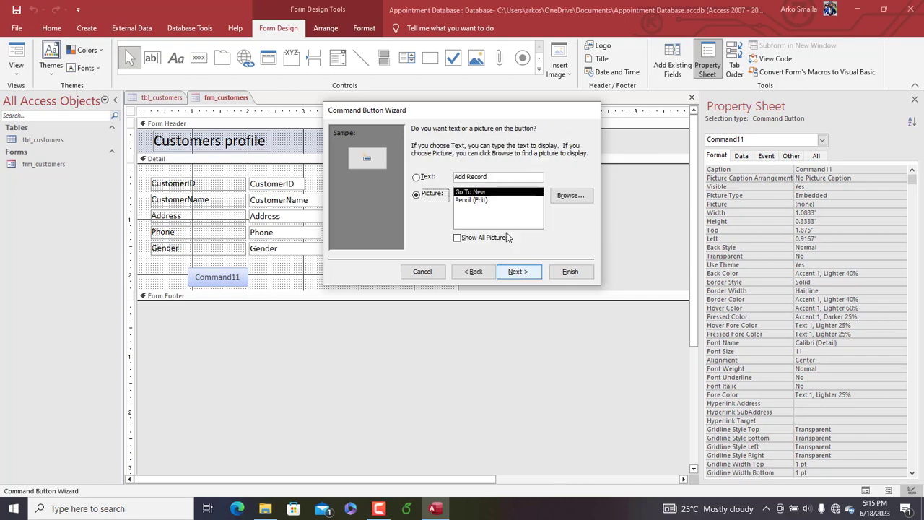
{"action": "left_click", "coordinate": [433, 178]}
{"action": "left_click_drag", "start_coordinate": [493, 178], "coordinate": [411, 170]}
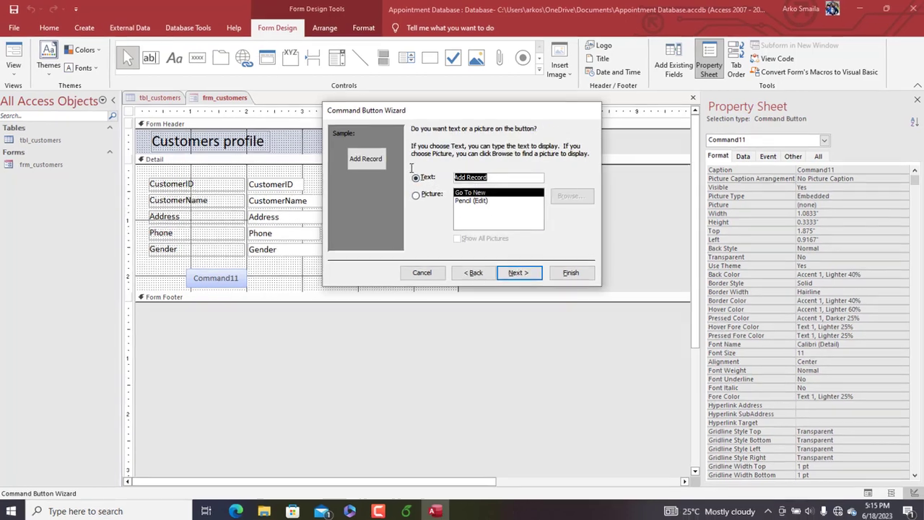
{"action": "type", "text": "Add"}
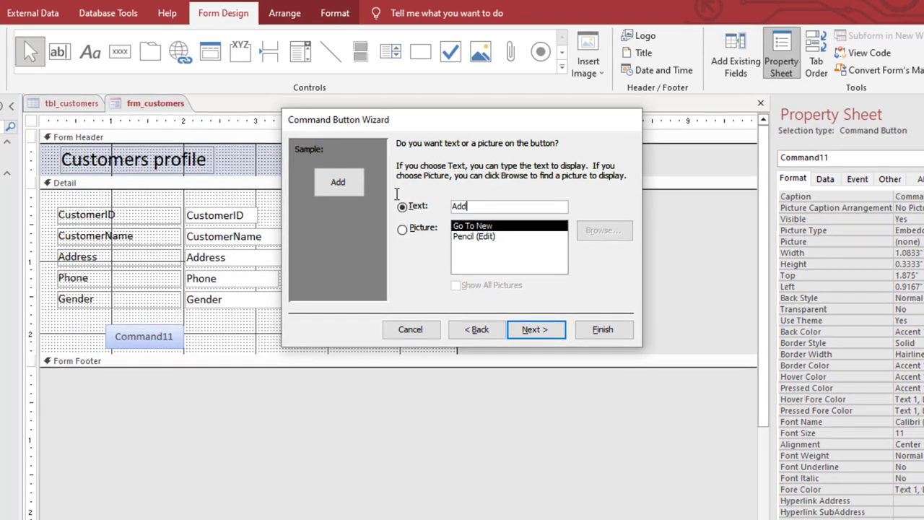
{"action": "left_click", "coordinate": [593, 330]}
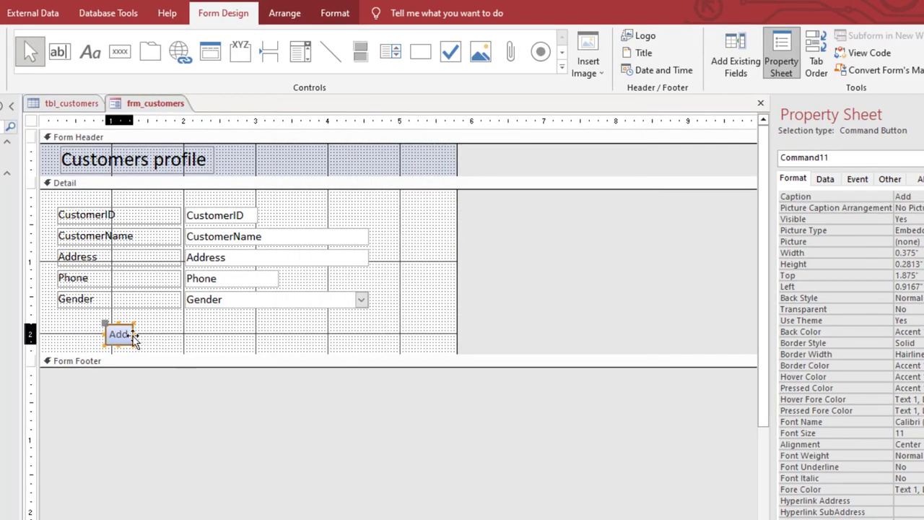
Widen the Add button to about 0.83 inches and change its caption to Add new
{"action": "left_click_drag", "start_coordinate": [133, 333], "coordinate": [157, 333]}
{"action": "left_click", "coordinate": [157, 333]}
{"action": "type", "text": "new"}
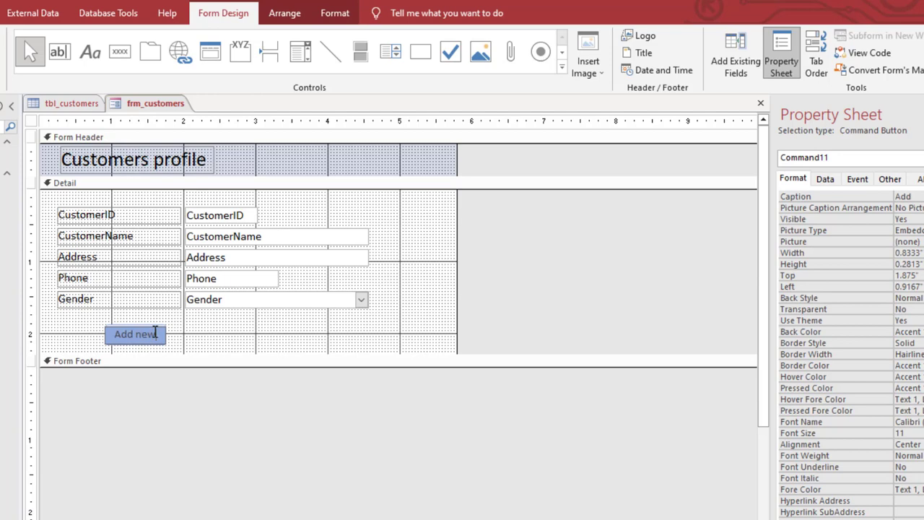
{"action": "left_click", "coordinate": [202, 335]}
{"action": "left_click", "coordinate": [202, 334]}
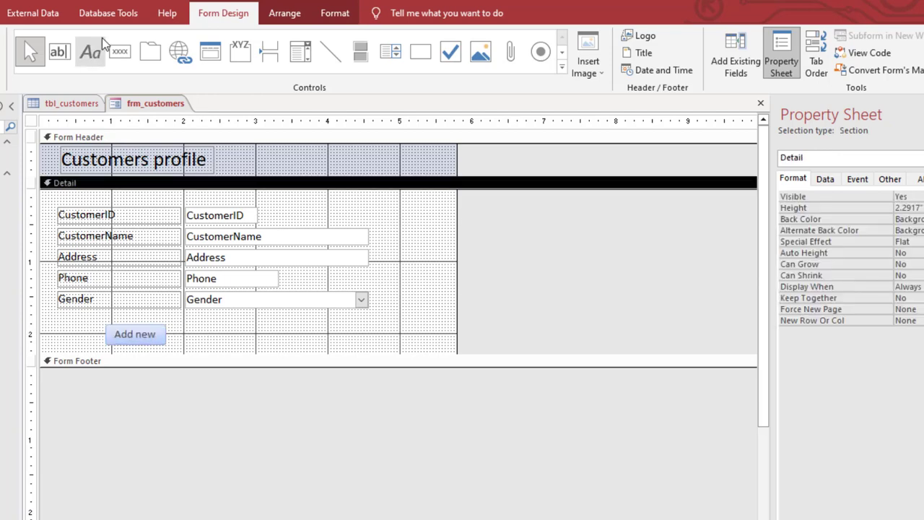
Draw a command button about 0.88 inches wide right of Add new without a wizard action, and reduce its height to about 0.29 inches
{"action": "left_click", "coordinate": [120, 51]}
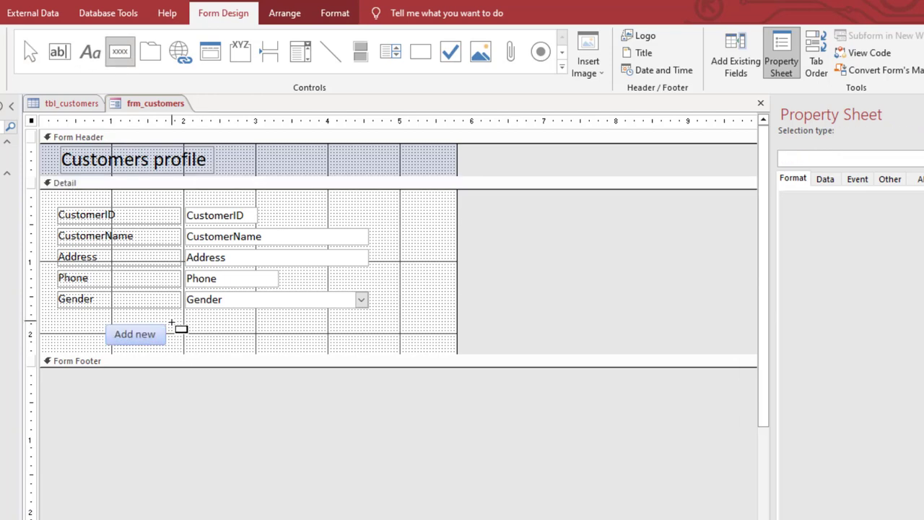
{"action": "left_click_drag", "start_coordinate": [171, 323], "coordinate": [233, 342]}
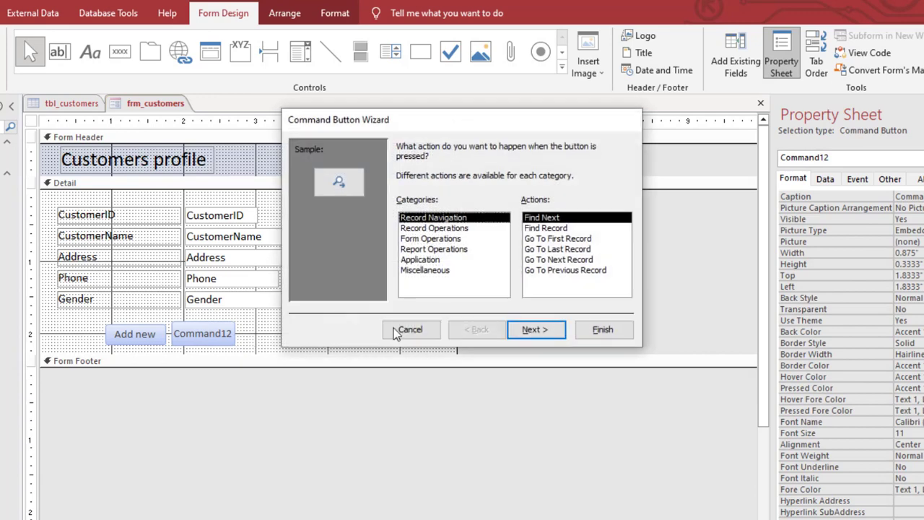
{"action": "left_click", "coordinate": [425, 330]}
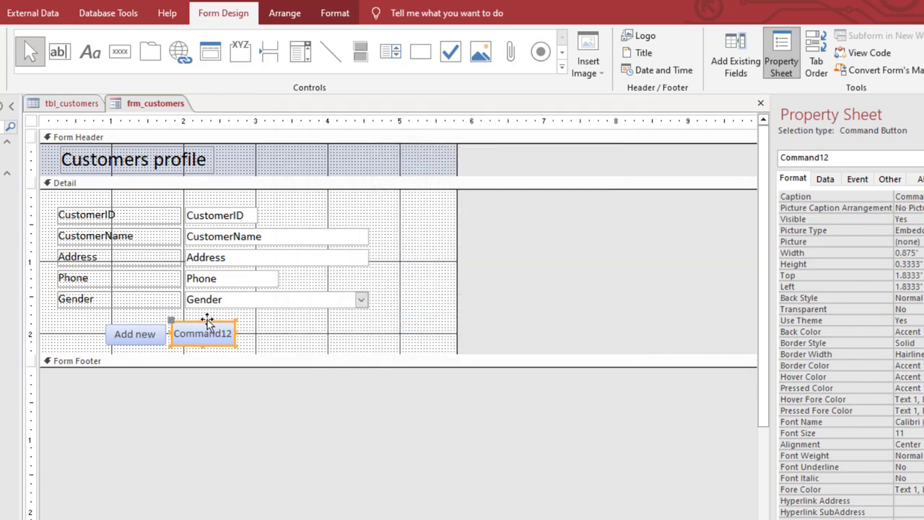
{"action": "left_click_drag", "start_coordinate": [201, 319], "coordinate": [203, 323]}
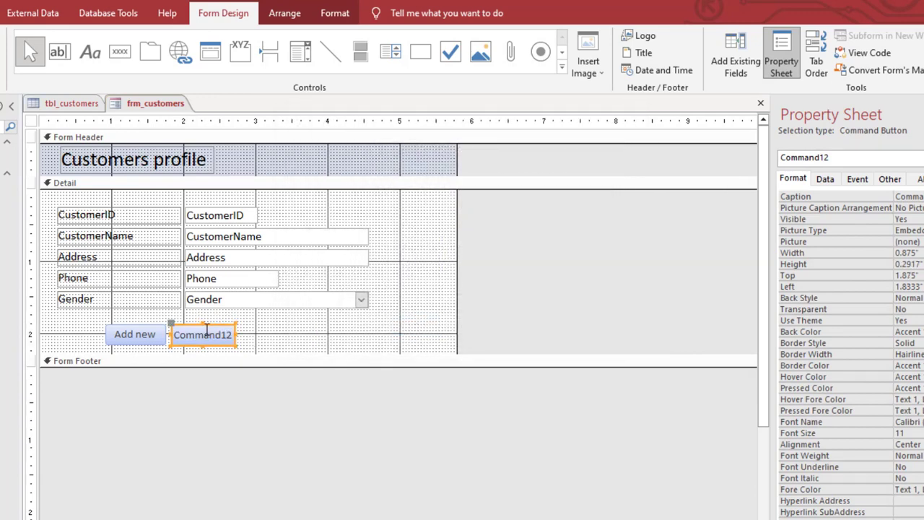
Change the caption of the new command button beside Add new to Save/submit
{"action": "double_click", "coordinate": [208, 333]}
{"action": "type", "text": "Save"}
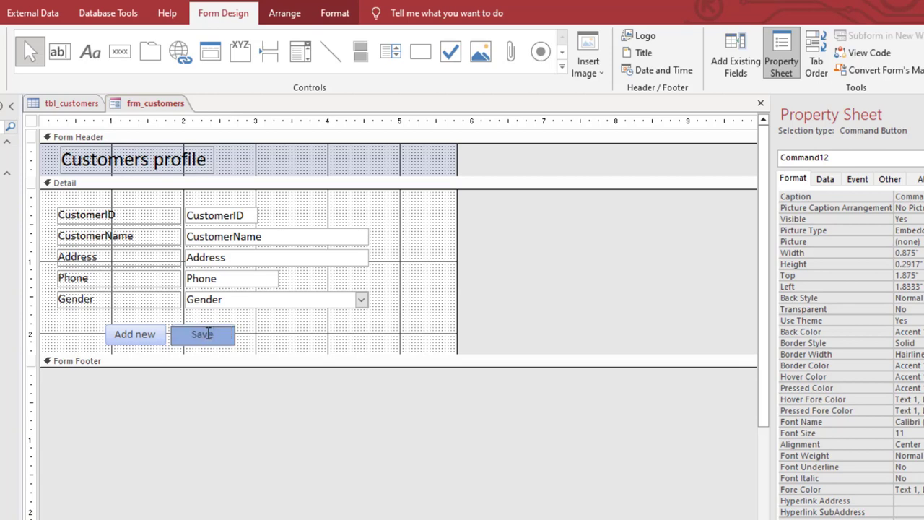
{"action": "type", "text": "/submit"}
{"action": "left_click", "coordinate": [278, 337]}
Draw a command button about 0.96 by 0.29 inches beside Save/submit and assign it the Delete Record operation with the text Delete
{"action": "left_click", "coordinate": [120, 52]}
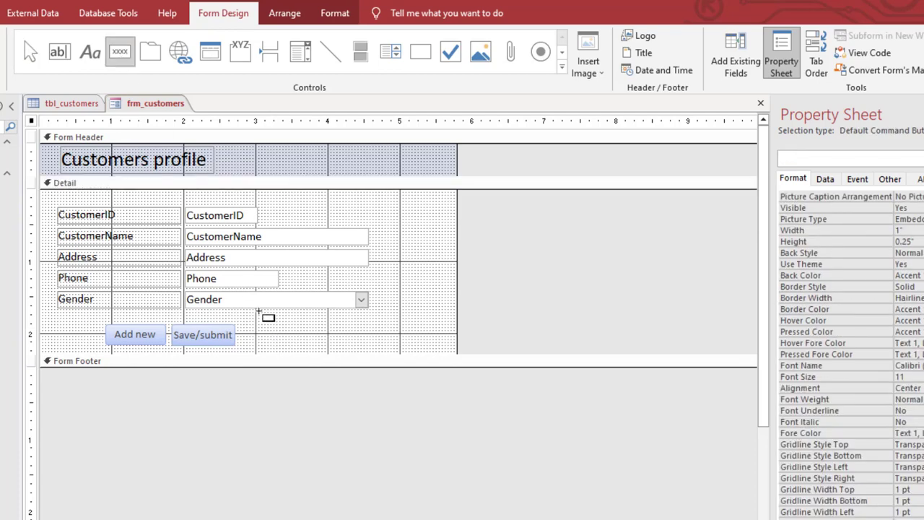
{"action": "left_click_drag", "start_coordinate": [238, 325], "coordinate": [305, 343]}
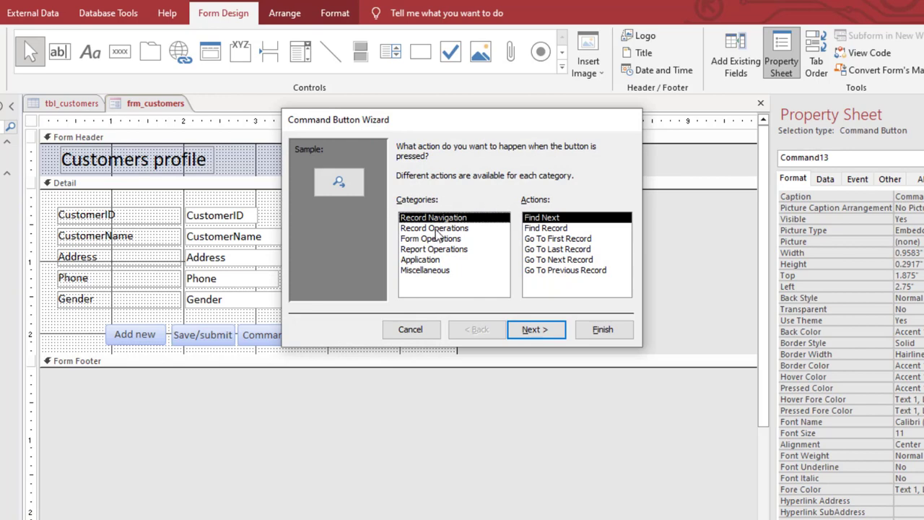
{"action": "left_click", "coordinate": [436, 228]}
{"action": "left_click", "coordinate": [545, 230]}
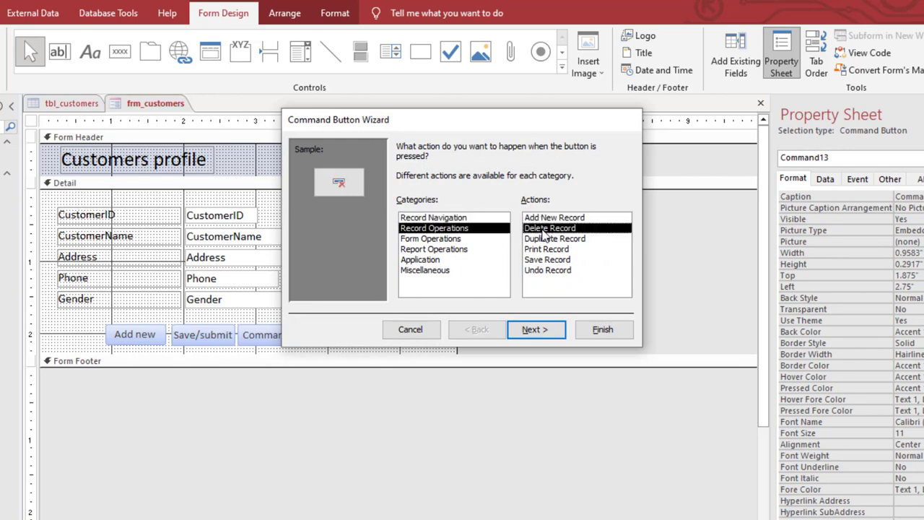
{"action": "left_click", "coordinate": [535, 329]}
{"action": "left_click", "coordinate": [403, 207]}
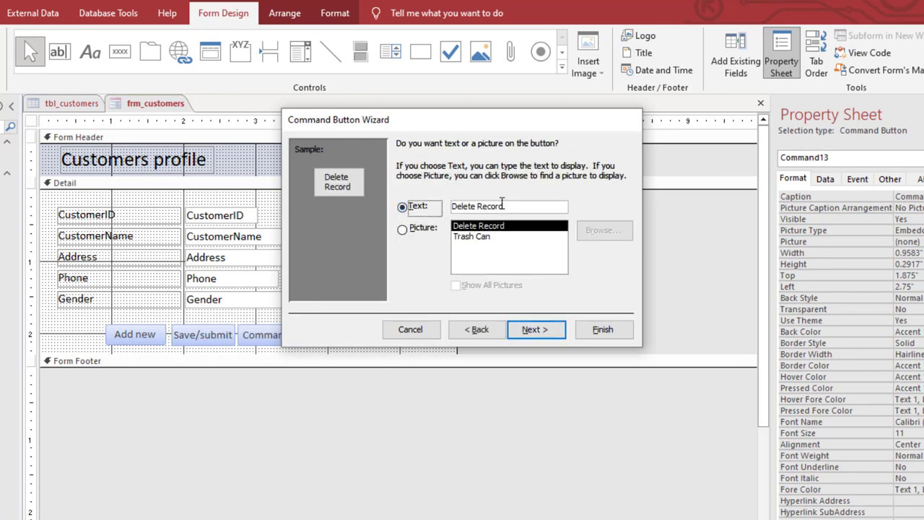
{"action": "left_click", "coordinate": [502, 206]}
{"action": "key", "text": "BackSpace"}
{"action": "key", "text": "BackSpace"}
{"action": "key", "text": "BackSpace"}
{"action": "key", "text": "BackSpace"}
{"action": "key", "text": "BackSpace"}
{"action": "key", "text": "BackSpace"}
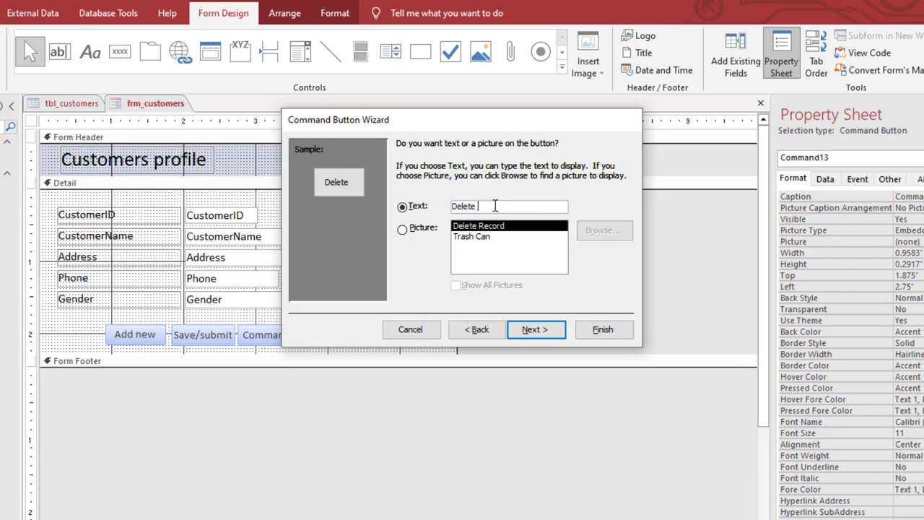
{"action": "left_click", "coordinate": [588, 331]}
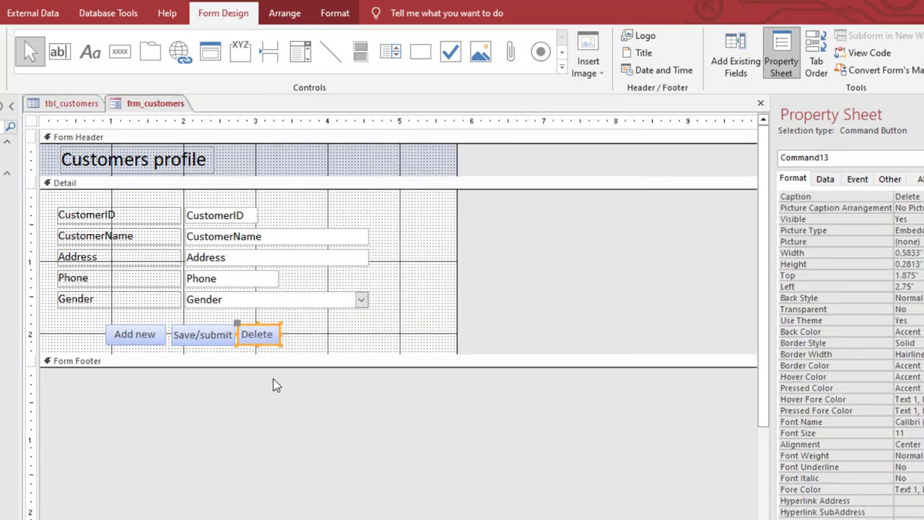
Widen the Delete button to about 1.04 inches and shift it right, then widen the Save/submit button to about 1 inch
{"action": "left_click_drag", "start_coordinate": [281, 334], "coordinate": [301, 329]}
{"action": "left_click", "coordinate": [343, 337]}
{"action": "left_click", "coordinate": [293, 332]}
{"action": "left_click", "coordinate": [200, 335]}
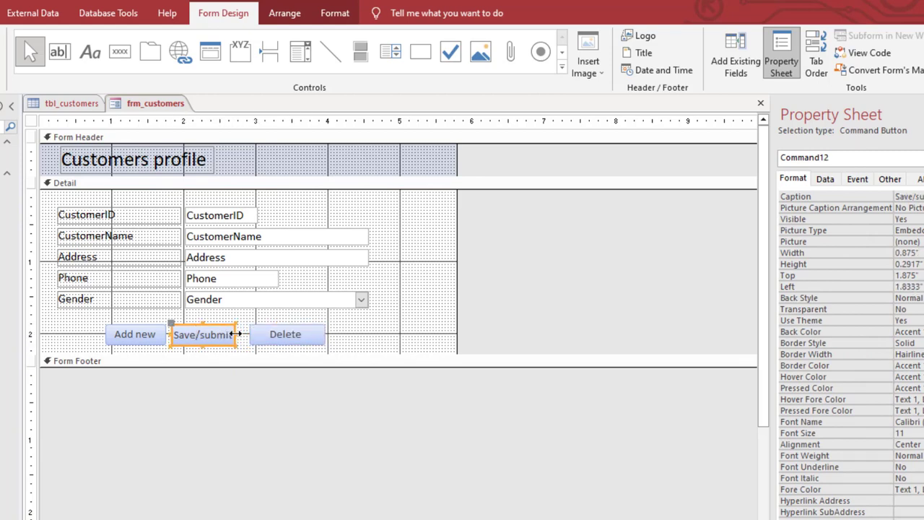
{"action": "left_click_drag", "start_coordinate": [236, 334], "coordinate": [245, 334]}
Add the built-in Delete picture to the Delete button and set its Picture Caption Arrangement to Right
{"action": "left_click", "coordinate": [281, 338]}
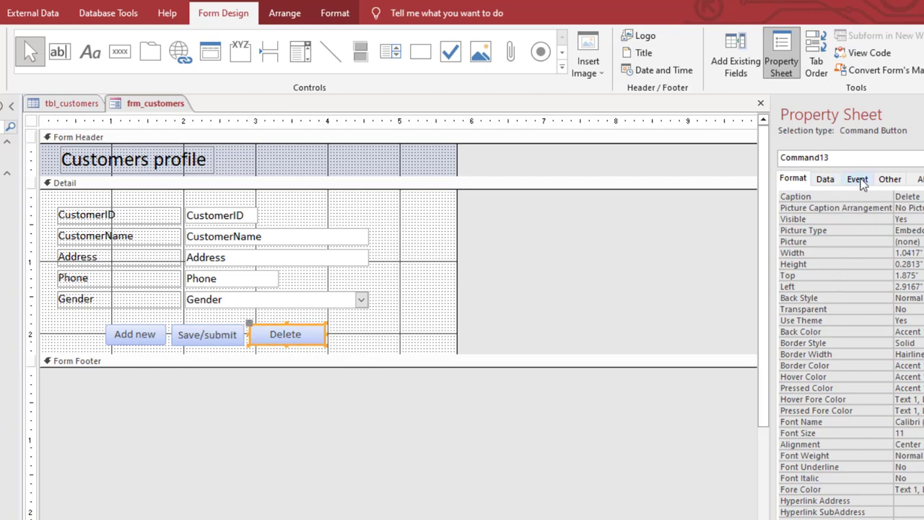
{"action": "left_click", "coordinate": [918, 241]}
{"action": "left_click", "coordinate": [923, 242]}
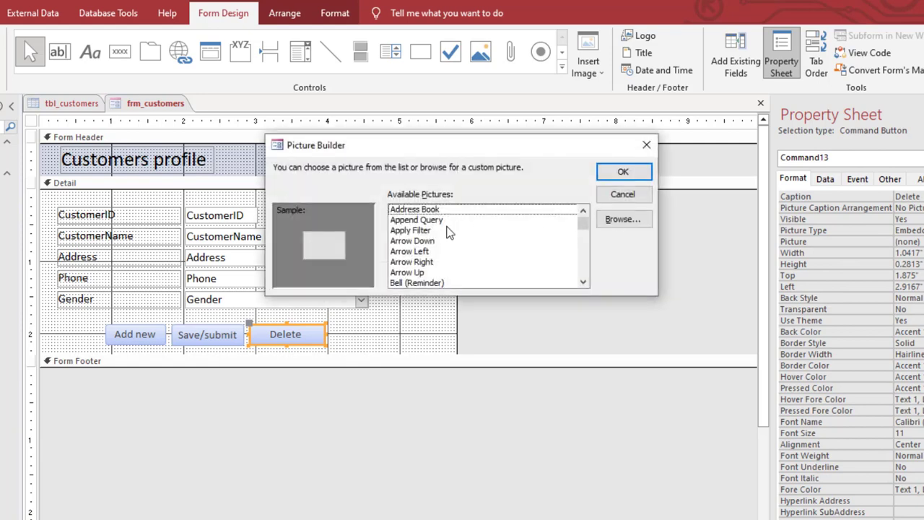
{"action": "key", "text": "d"}
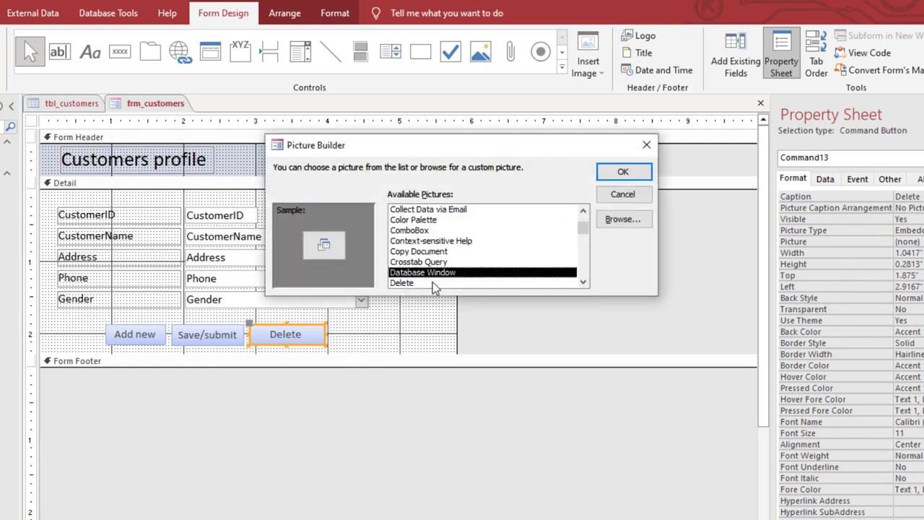
{"action": "left_click", "coordinate": [414, 282]}
{"action": "left_click", "coordinate": [621, 174]}
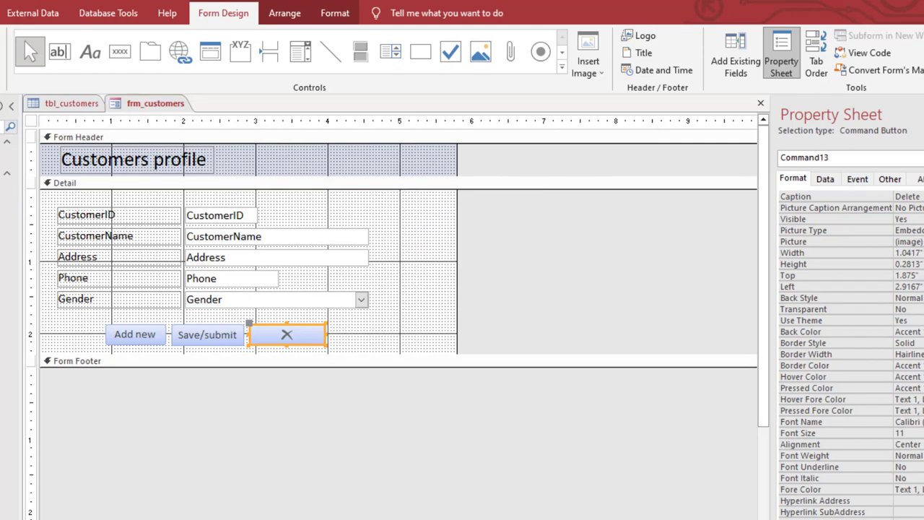
{"action": "left_click", "coordinate": [902, 178]}
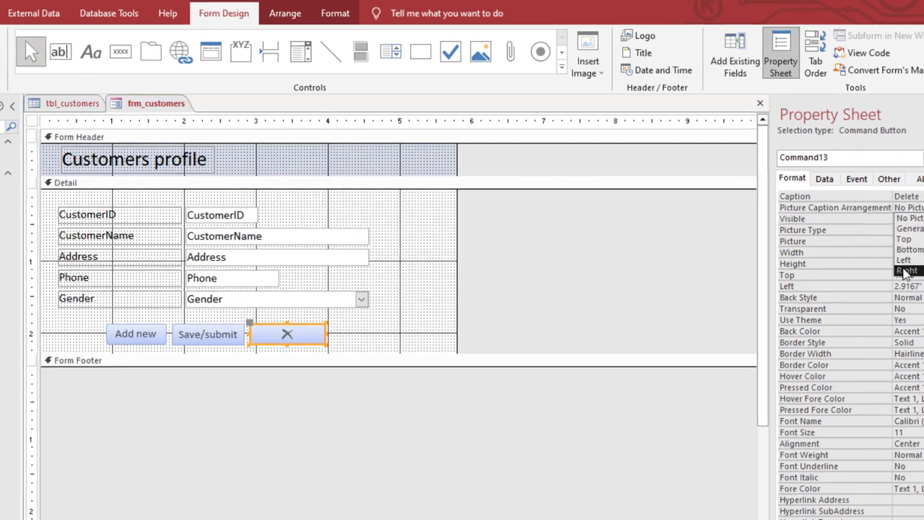
{"action": "left_click", "coordinate": [905, 272]}
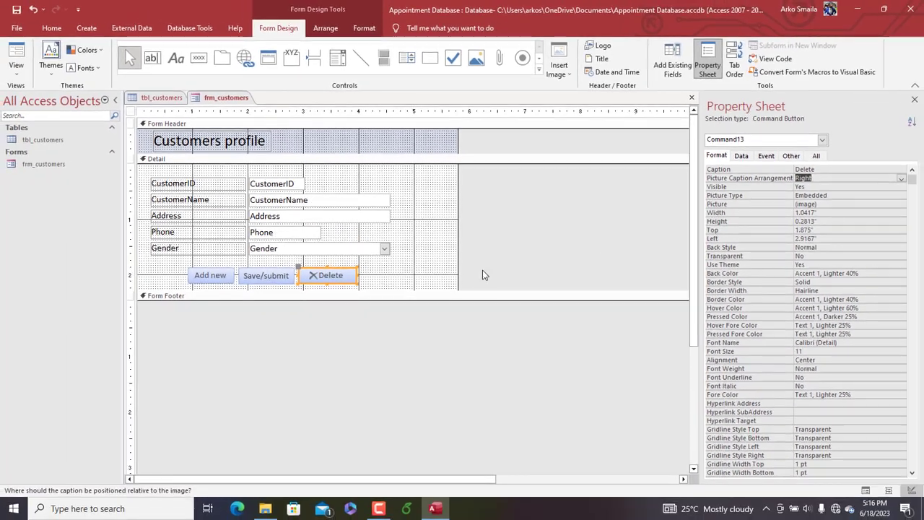
{"action": "left_click", "coordinate": [368, 274]}
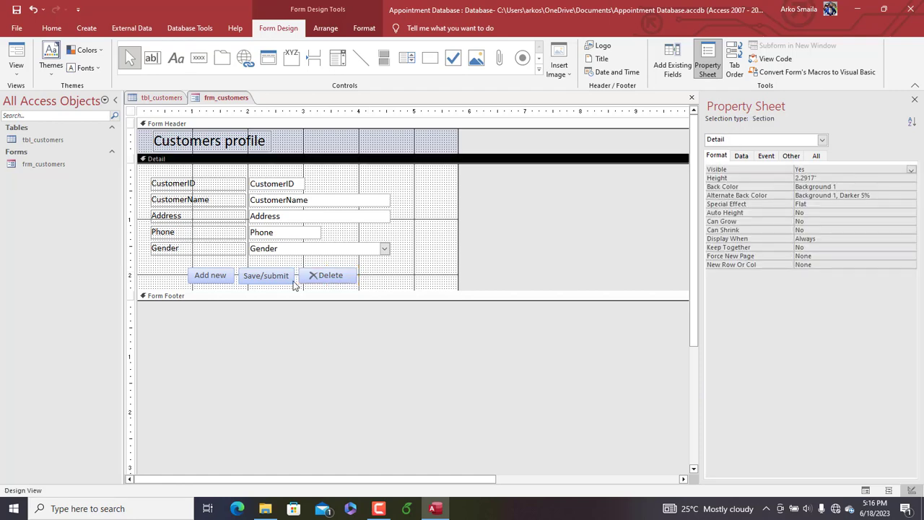
Add the built-in Save picture to the Save/submit button and set its Picture Caption Arrangement to Right
{"action": "left_click", "coordinate": [256, 281]}
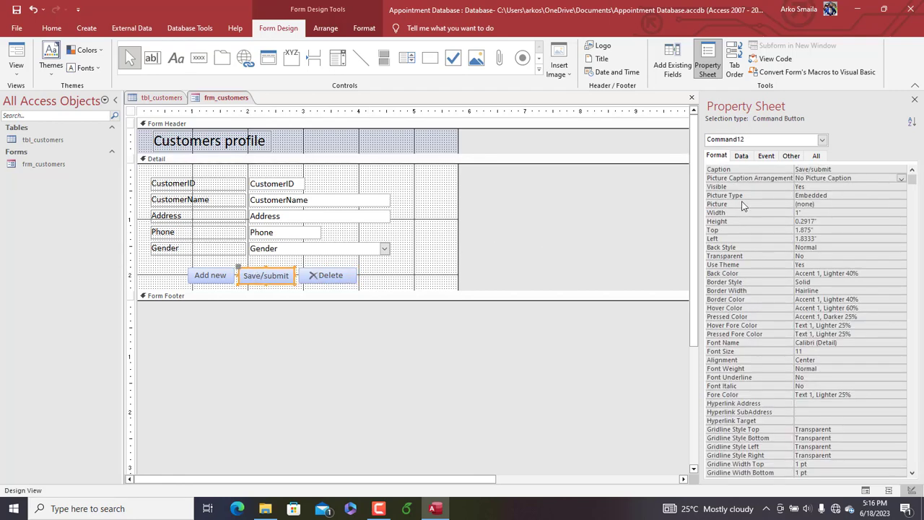
{"action": "left_click", "coordinate": [825, 203]}
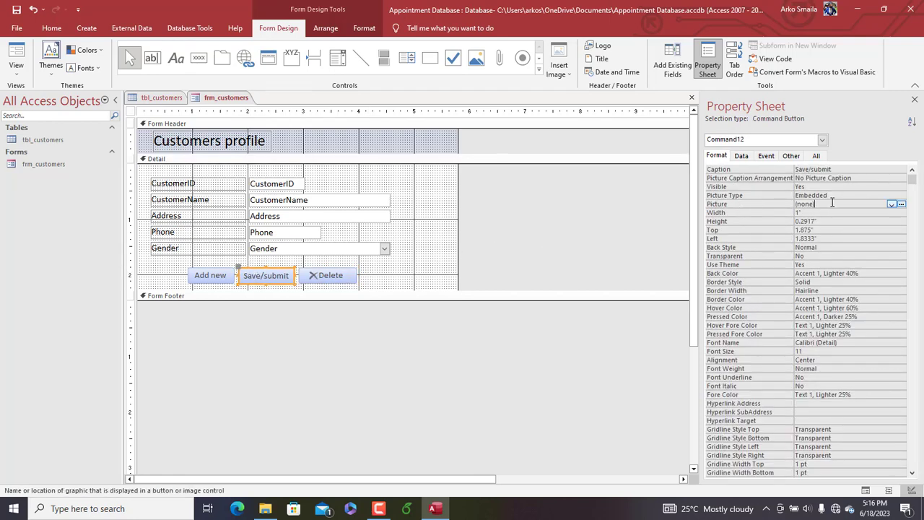
{"action": "left_click", "coordinate": [901, 204]}
{"action": "key", "text": "s"}
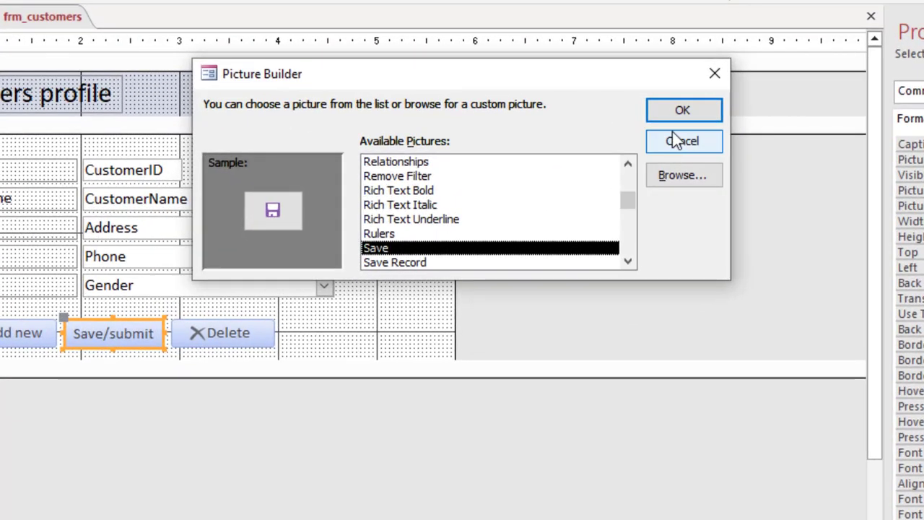
{"action": "left_click", "coordinate": [670, 112]}
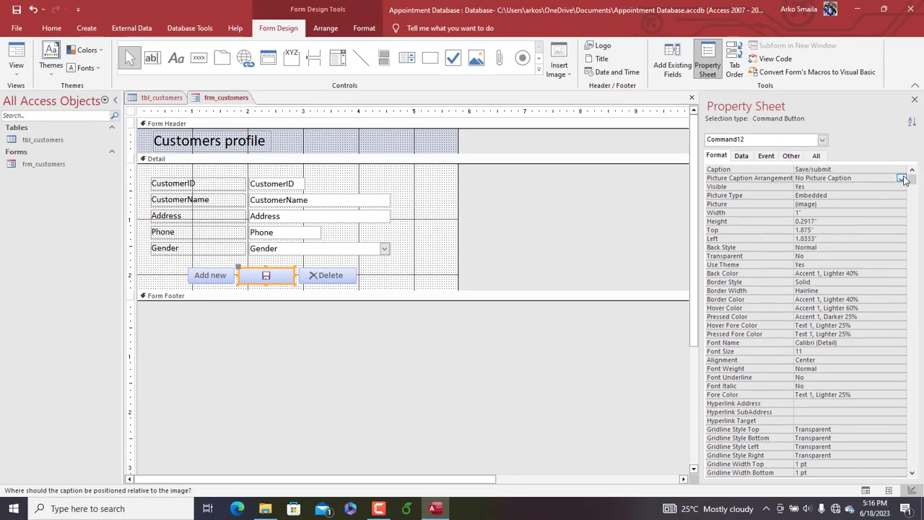
{"action": "left_click", "coordinate": [902, 178]}
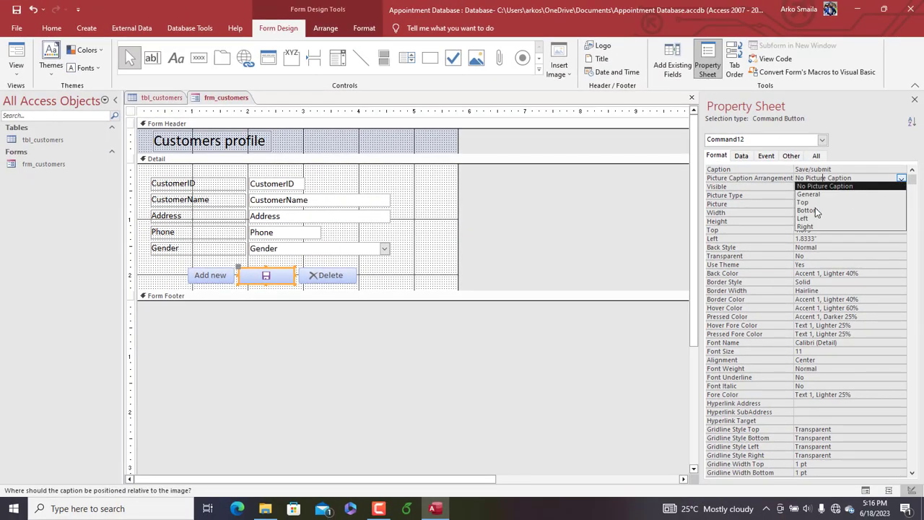
{"action": "left_click", "coordinate": [809, 229]}
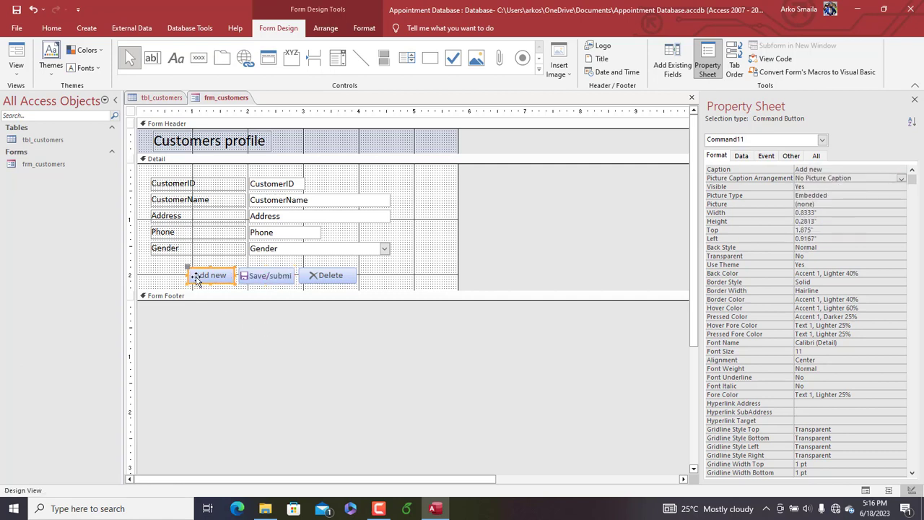
Move the Add new, Save/submit and Delete buttons together about 0.33 inches to the right
{"action": "left_click", "coordinate": [384, 277]}
{"action": "left_click_drag", "start_coordinate": [426, 279], "coordinate": [237, 276]}
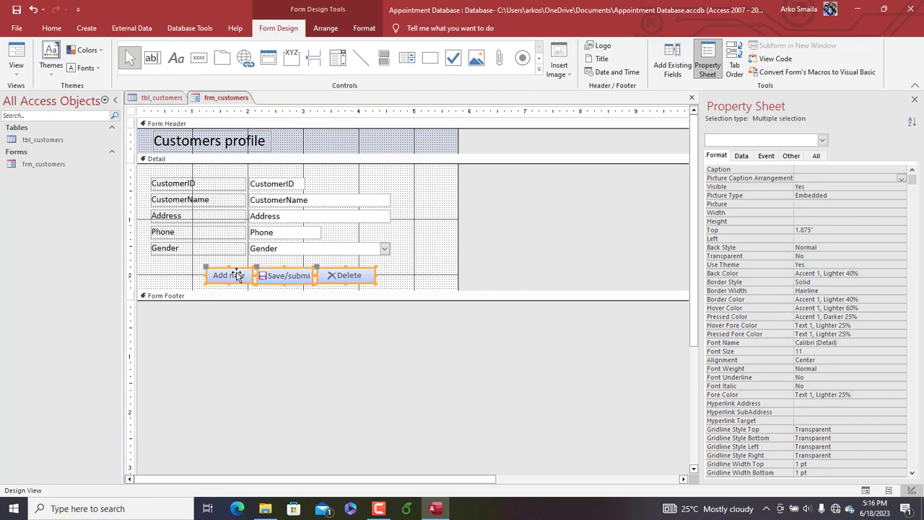
{"action": "left_click", "coordinate": [402, 278]}
Move the Delete button right to about 3.38 inches from the left edge and widen the Save/submit button to about 1.13 inches
{"action": "left_click", "coordinate": [291, 279]}
{"action": "right_click", "coordinate": [288, 276]}
{"action": "left_click", "coordinate": [491, 248]}
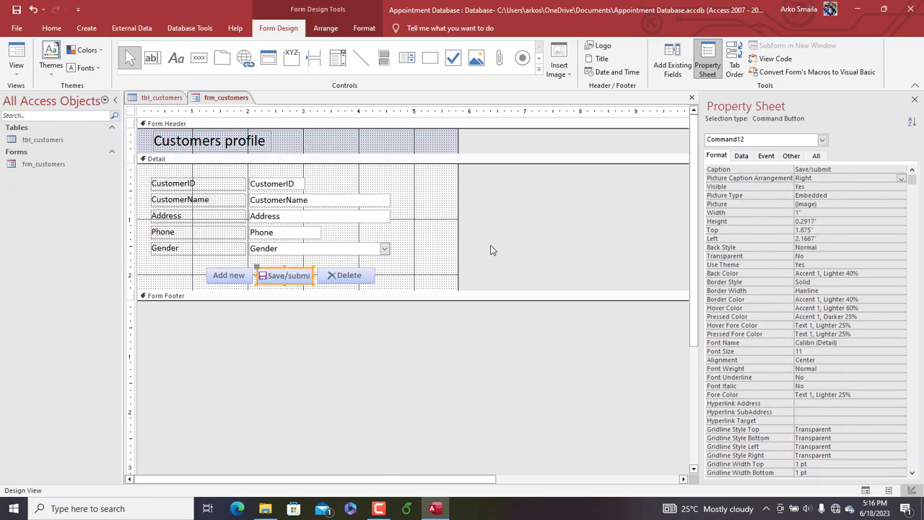
{"action": "left_click", "coordinate": [492, 247]}
{"action": "left_click", "coordinate": [367, 271]}
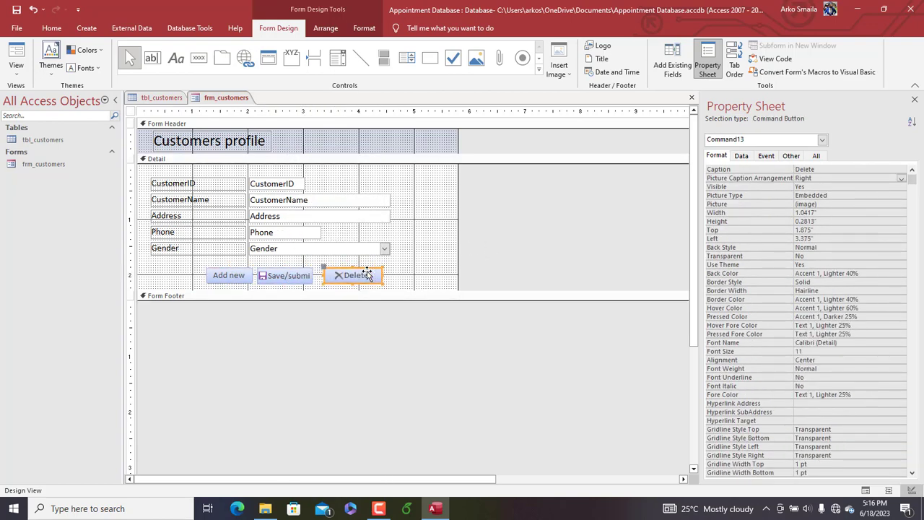
{"action": "left_click", "coordinate": [313, 276]}
{"action": "left_click_drag", "start_coordinate": [318, 276], "coordinate": [317, 276]}
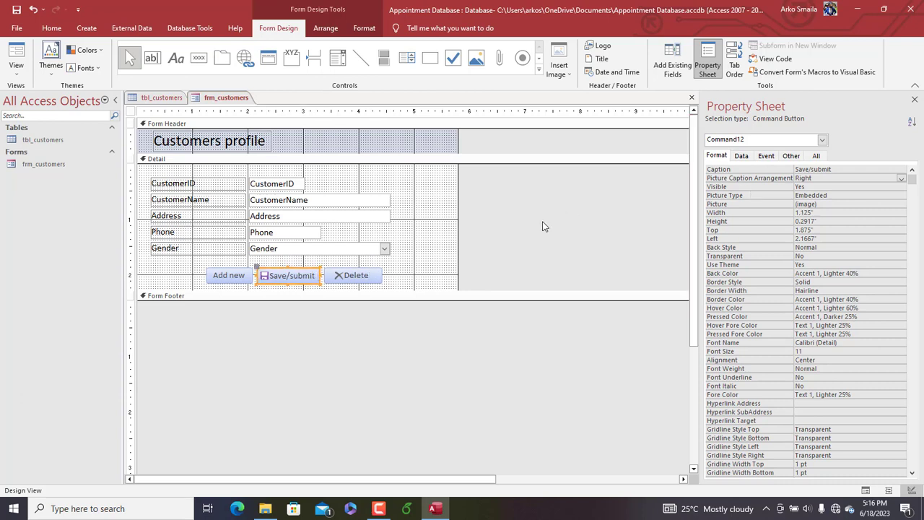
{"action": "left_click", "coordinate": [422, 276]}
Create an On Click event procedure for the Save/submit button with the Code Builder and enter the line DoCmd.RefreshRecord
{"action": "left_click", "coordinate": [284, 280]}
{"action": "left_click", "coordinate": [766, 155]}
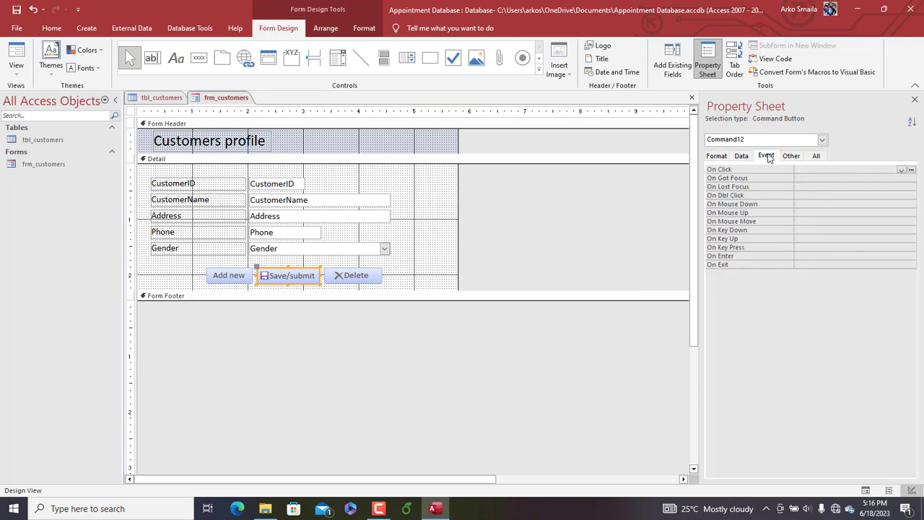
{"action": "left_click", "coordinate": [814, 169]}
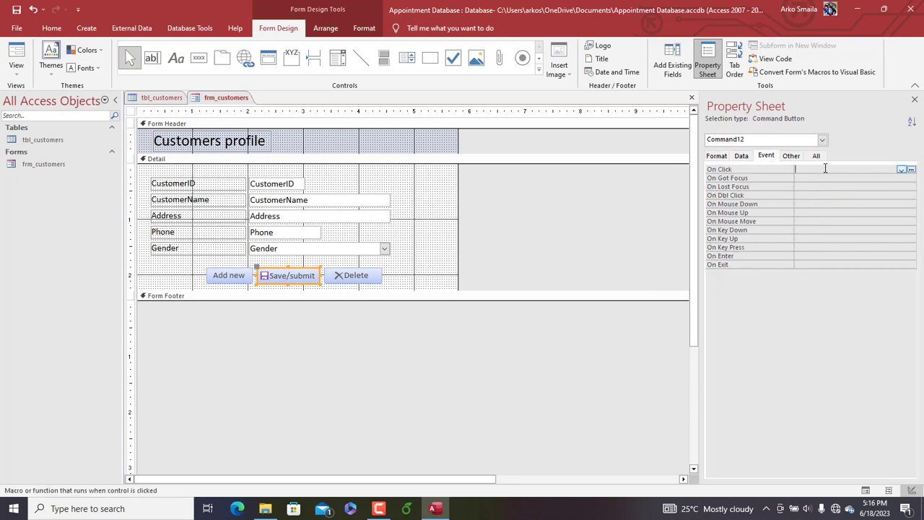
{"action": "left_click", "coordinate": [906, 170]}
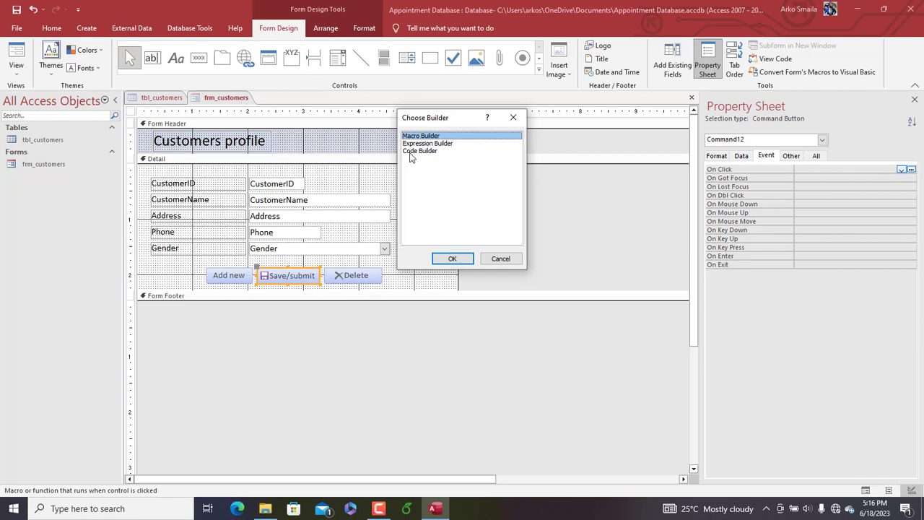
{"action": "double_click", "coordinate": [409, 152]}
{"action": "type", "text": "do"}
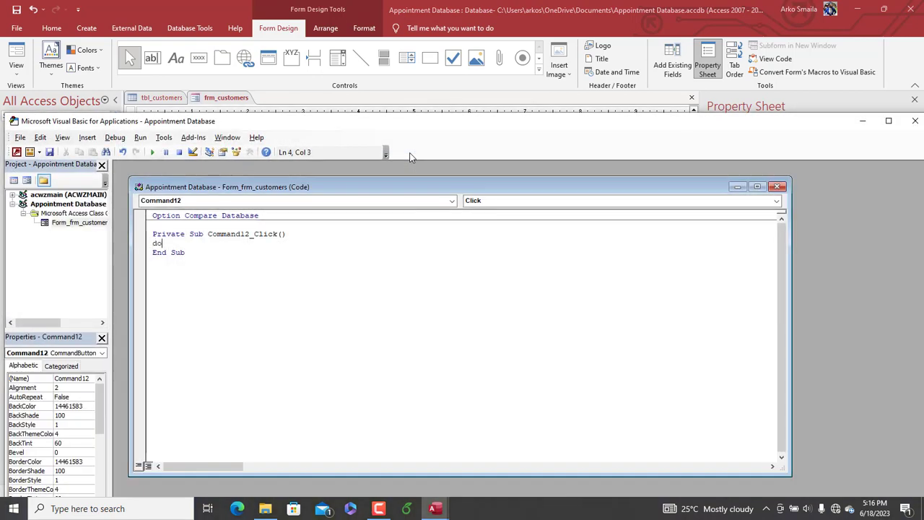
{"action": "type", "text": "cmd.re"}
{"action": "key", "text": "Return"}
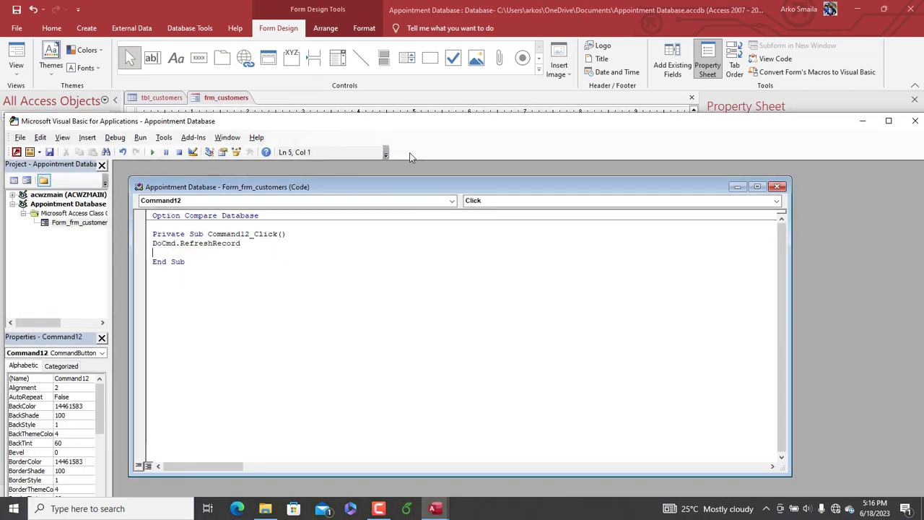
Save the changes to frm_customers and tbl_customers and close the Visual Basic editor
{"action": "key", "text": "ctrl+s"}
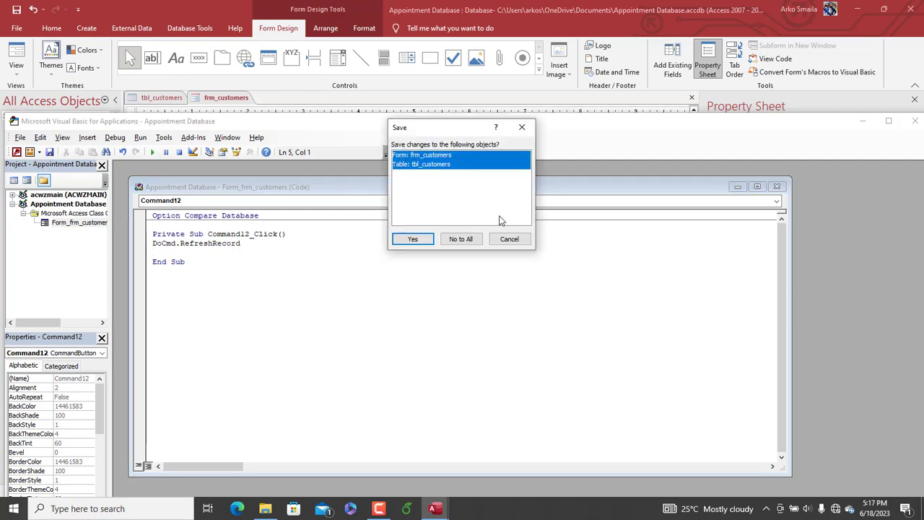
{"action": "key", "text": "Return"}
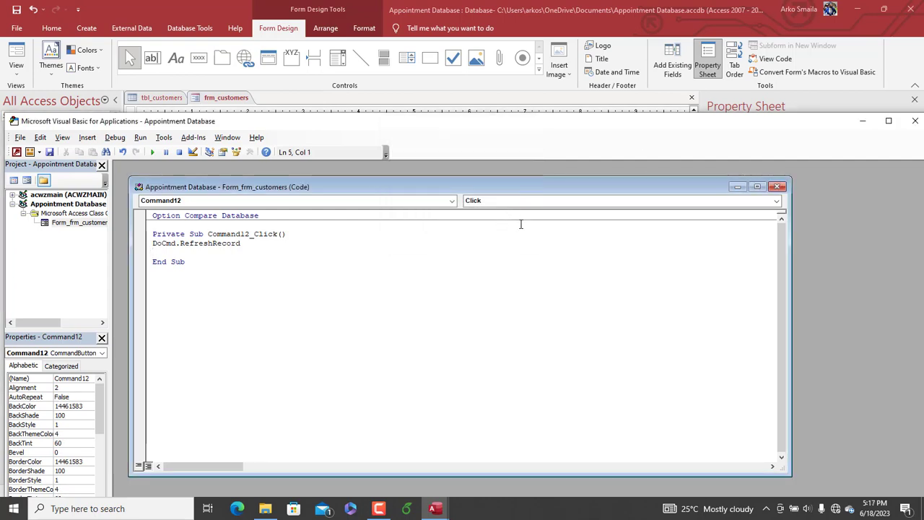
{"action": "left_click", "coordinate": [915, 121]}
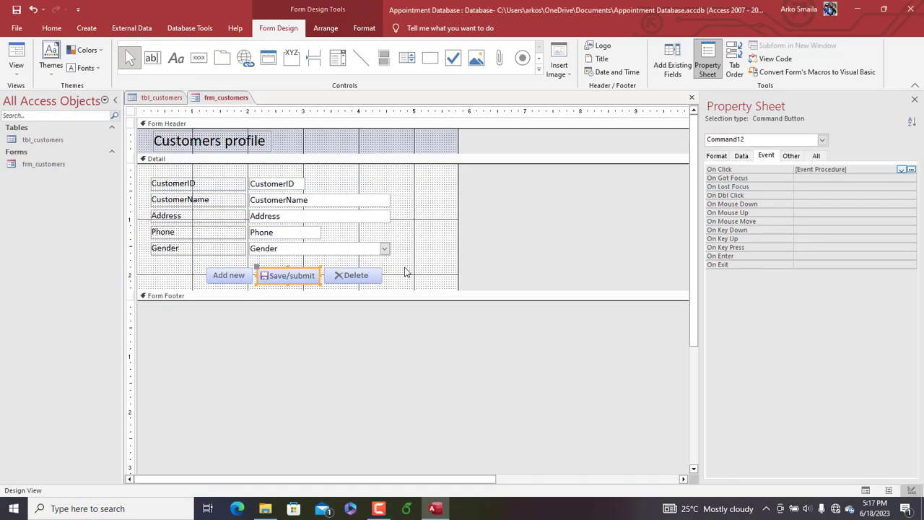
Show frm_customers in Form View and reposition its pop-up window over the tbl_customers datasheet
{"action": "left_click", "coordinate": [405, 272]}
{"action": "right_click", "coordinate": [213, 101]}
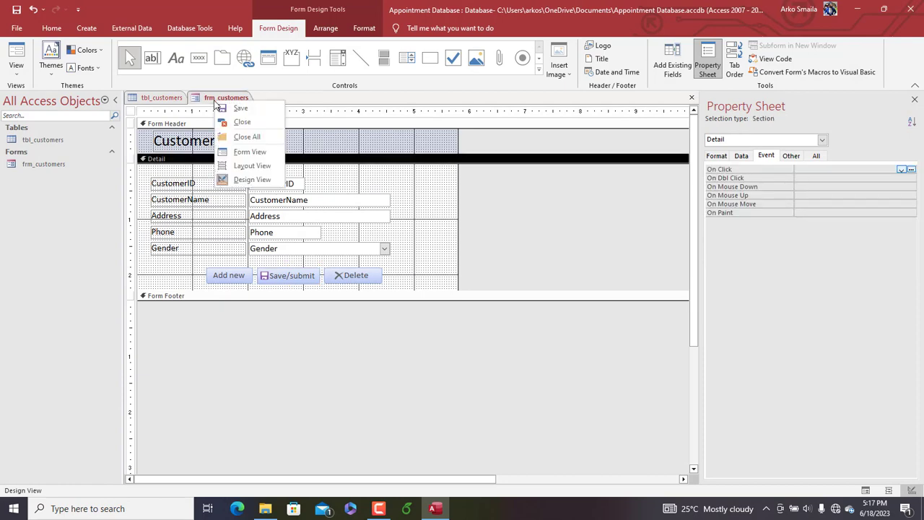
{"action": "left_click", "coordinate": [248, 152]}
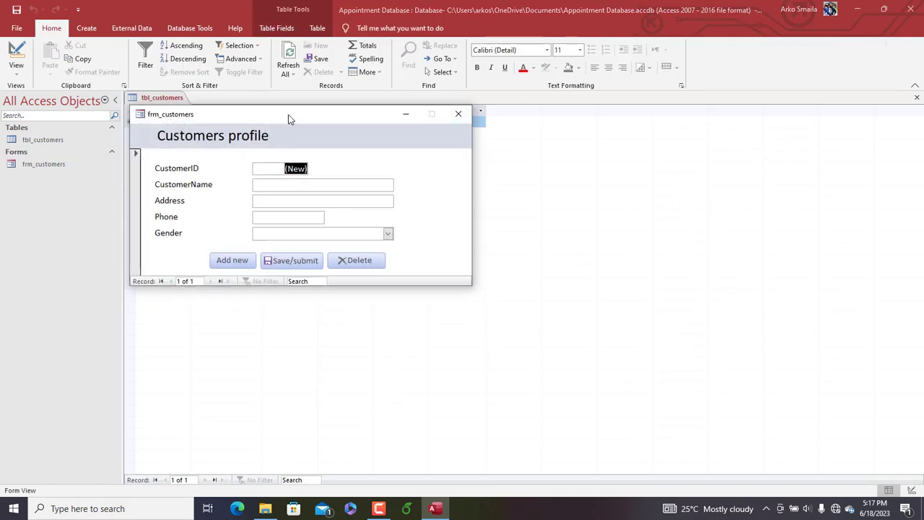
{"action": "left_click_drag", "start_coordinate": [288, 118], "coordinate": [372, 97]}
Enter the first customer's full name, address and phone number in the Customers profile form
{"action": "left_click", "coordinate": [364, 162]}
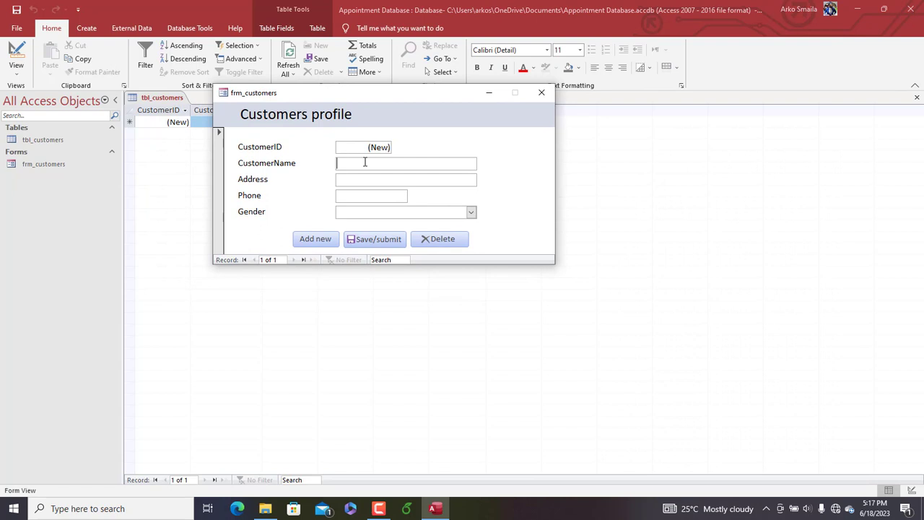
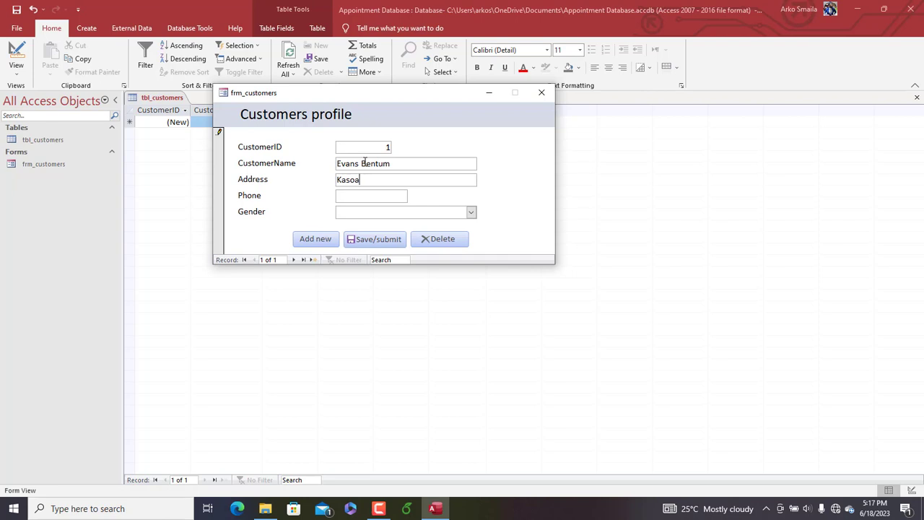
{"action": "left_click", "coordinate": [352, 195]}
{"action": "type", "text": "20354"}
Set the first customer's gender to Male, submit the record and refresh the tbl_customers datasheet
{"action": "left_click", "coordinate": [470, 212]}
{"action": "left_click", "coordinate": [405, 223]}
{"action": "left_click", "coordinate": [381, 240]}
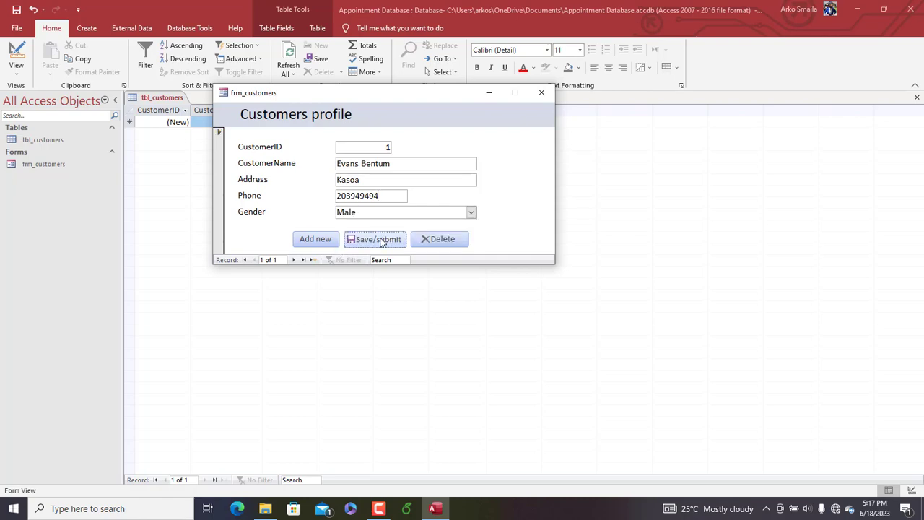
{"action": "left_click_drag", "start_coordinate": [352, 96], "coordinate": [336, 161]}
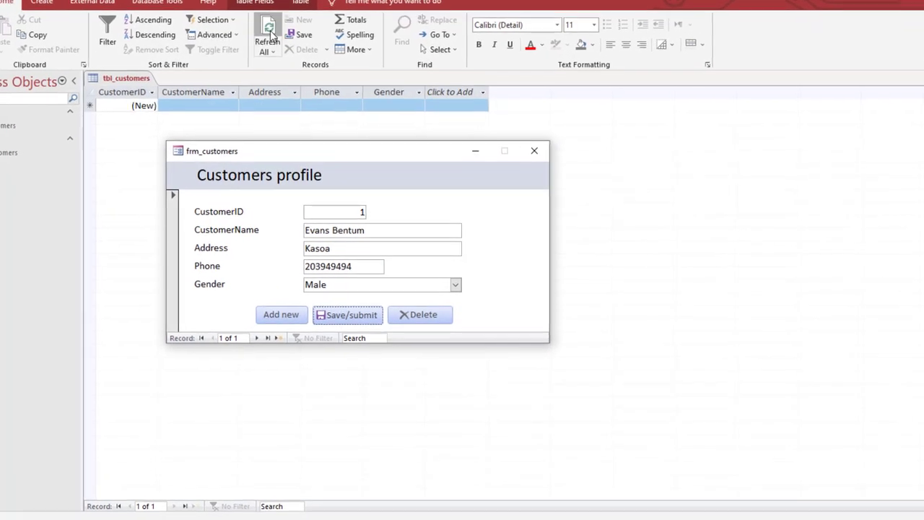
{"action": "left_click", "coordinate": [268, 33]}
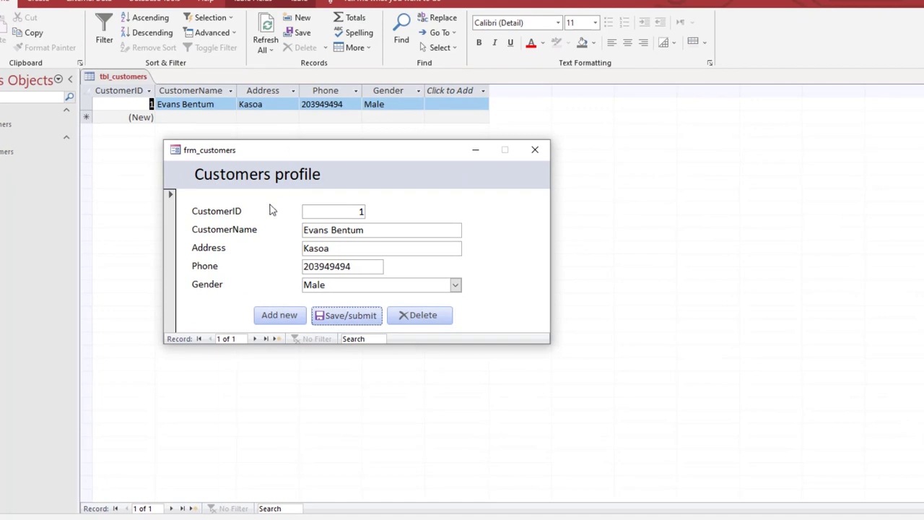
Add a new record and enter the second customer's full name, address and phone number
{"action": "left_click", "coordinate": [293, 319]}
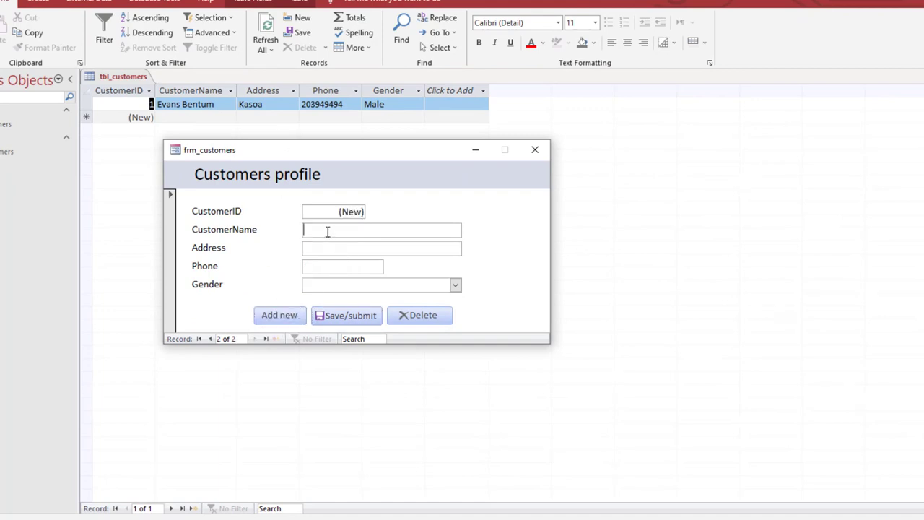
{"action": "type", "text": "Kumasi, Kotei"}
{"action": "left_click", "coordinate": [345, 267]}
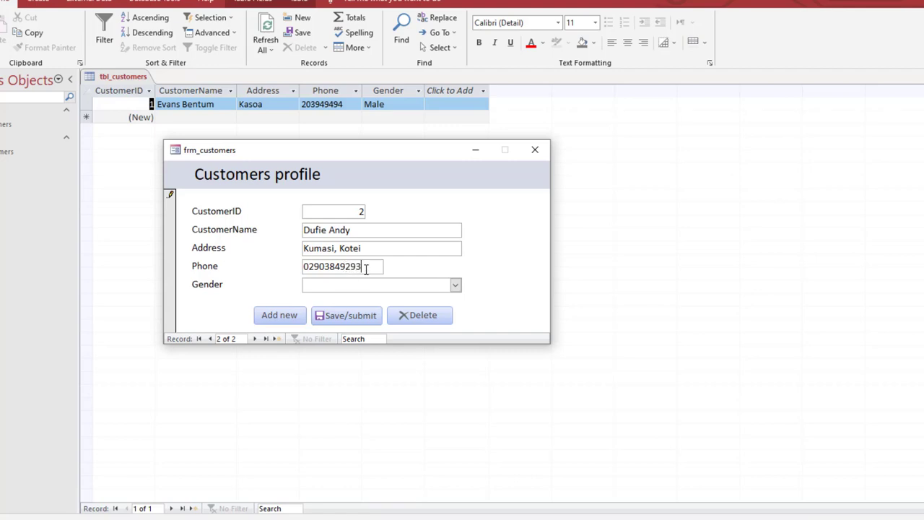
{"action": "left_click_drag", "start_coordinate": [367, 269], "coordinate": [291, 263]}
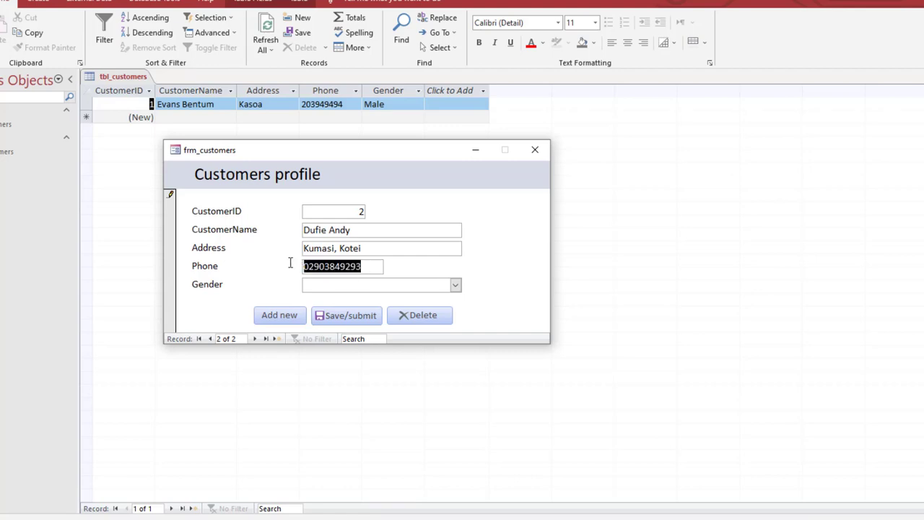
Set the second customer's gender to Male, submit the record and refresh the tbl_customers datasheet
{"action": "left_click", "coordinate": [456, 287]}
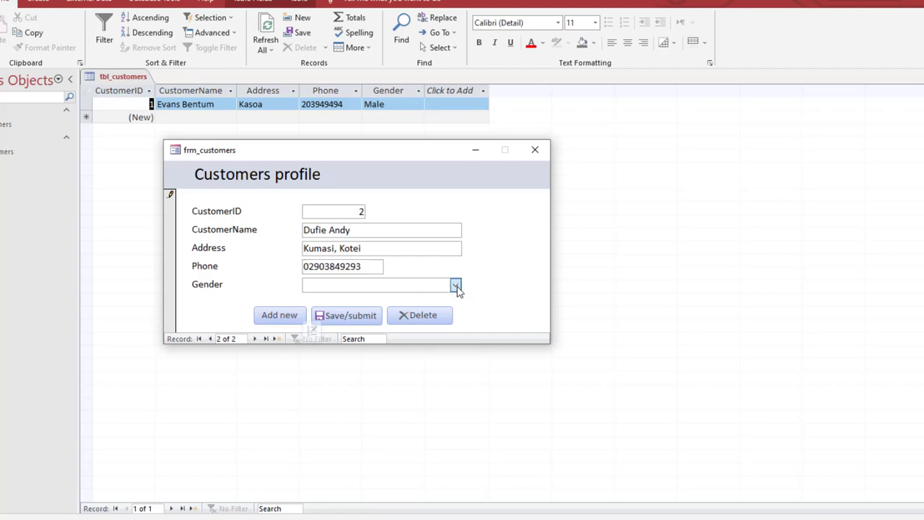
{"action": "left_click", "coordinate": [405, 299]}
{"action": "left_click", "coordinate": [347, 316]}
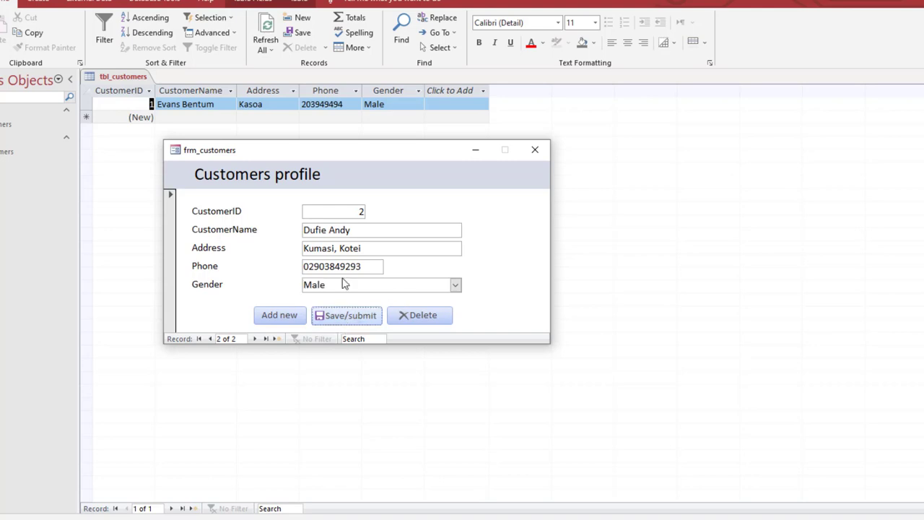
{"action": "left_click", "coordinate": [268, 40]}
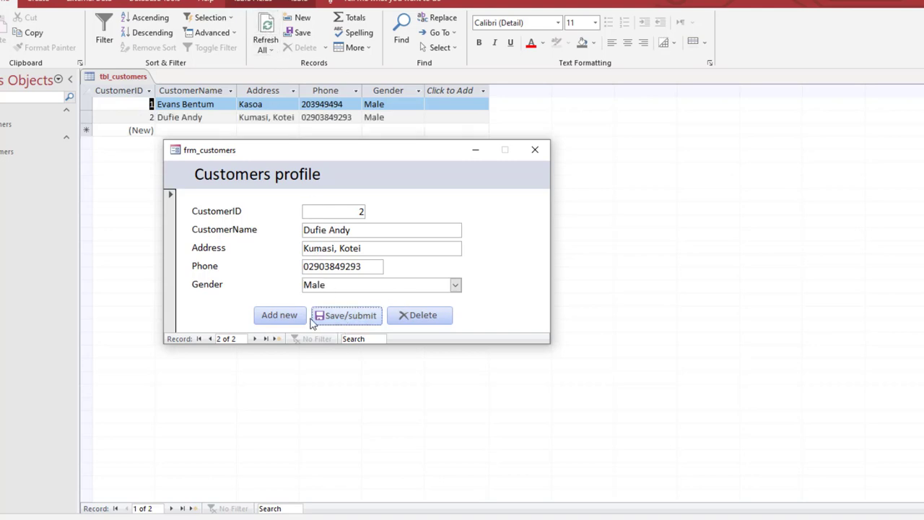
Add a new record and enter the third customer's full name, address and phone number
{"action": "left_click", "coordinate": [284, 319]}
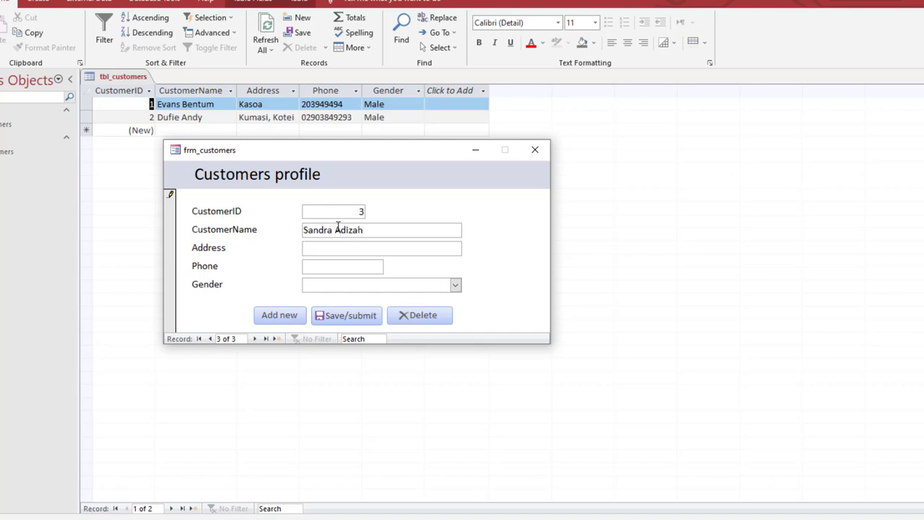
{"action": "type", "text": "Kumasi, KNUST"}
{"action": "left_click", "coordinate": [328, 264]}
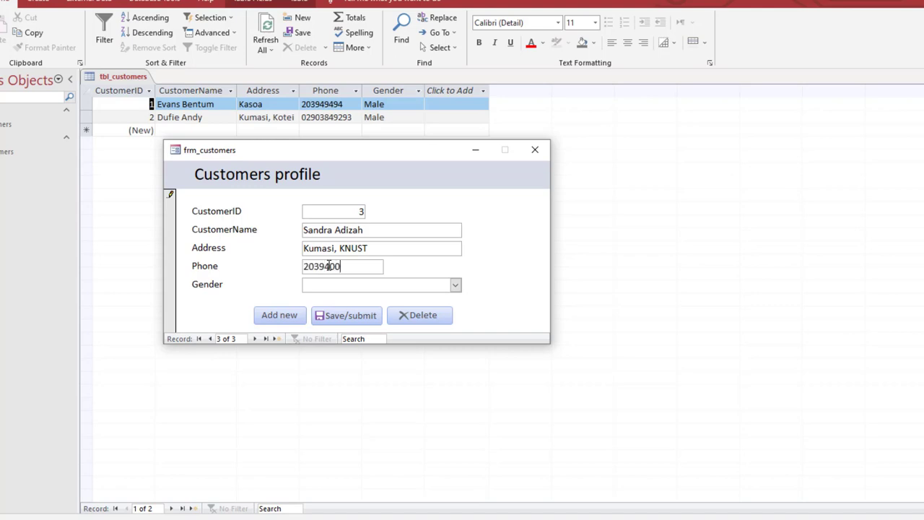
Set the third customer's gender to Female, submit the record and refresh the tbl_customers datasheet
{"action": "left_click", "coordinate": [455, 285]}
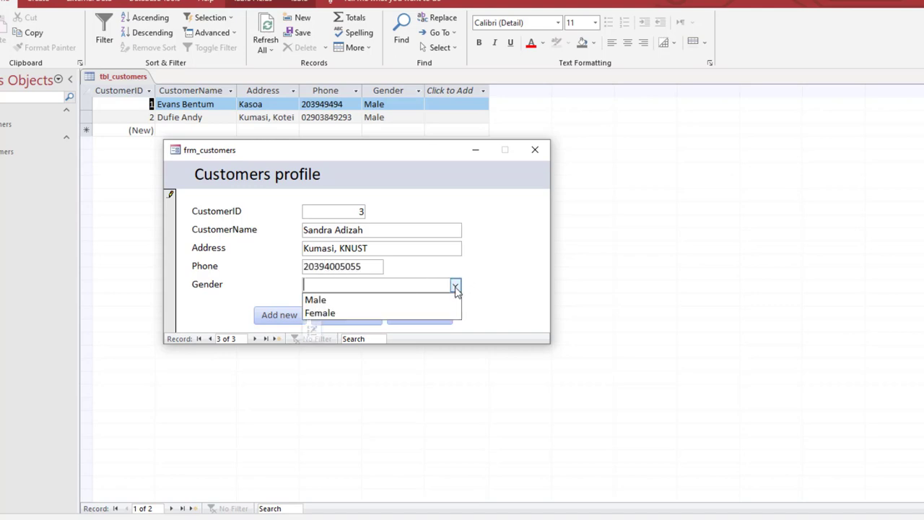
{"action": "left_click", "coordinate": [360, 313]}
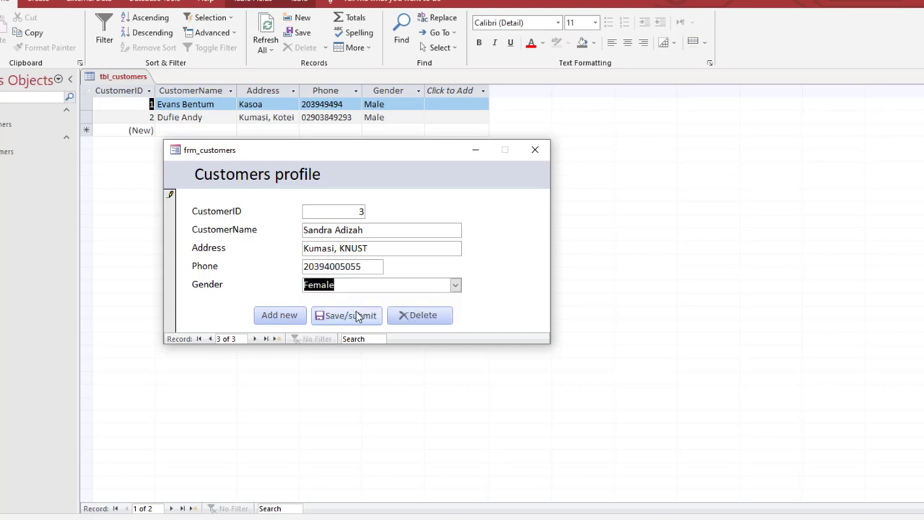
{"action": "left_click", "coordinate": [355, 316]}
{"action": "left_click", "coordinate": [261, 29]}
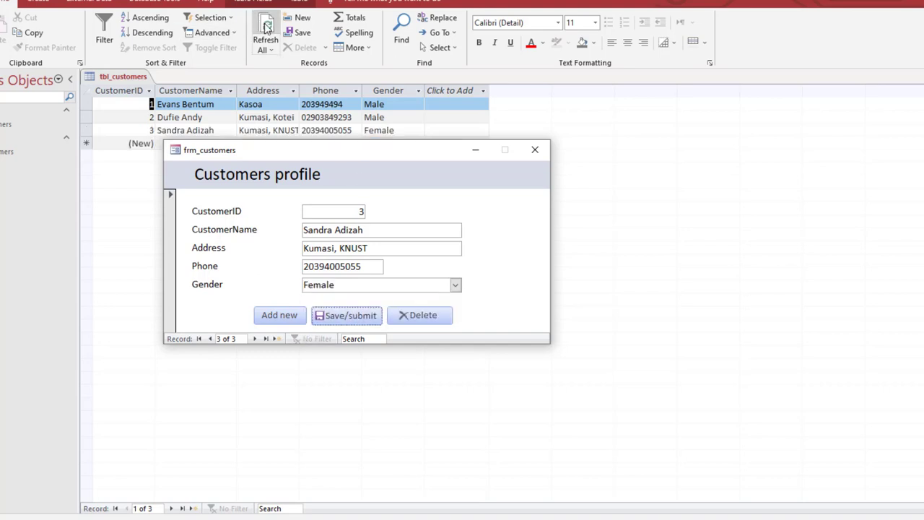
Close the frm_customers form and all remaining open objects, including tbl_customers
{"action": "left_click_drag", "start_coordinate": [362, 140], "coordinate": [363, 145]}
{"action": "left_click_drag", "start_coordinate": [364, 157], "coordinate": [399, 139]}
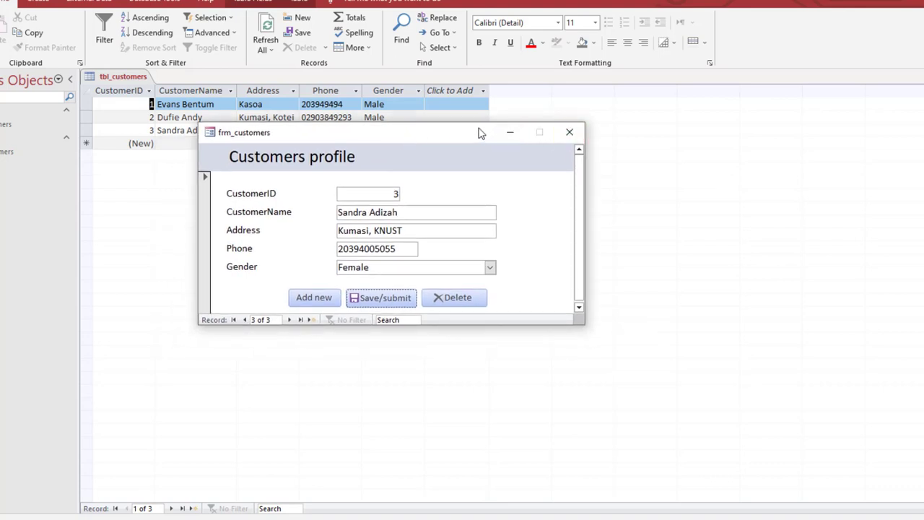
{"action": "left_click_drag", "start_coordinate": [477, 121], "coordinate": [476, 117]}
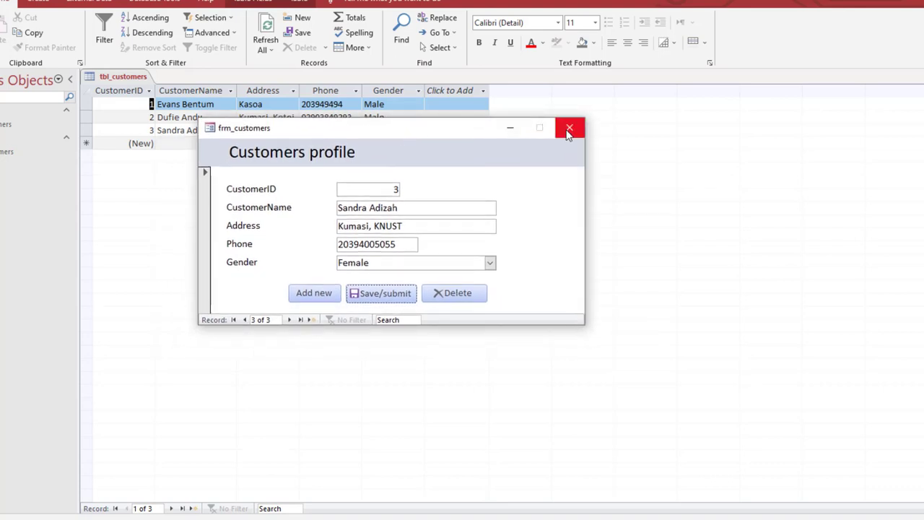
{"action": "left_click", "coordinate": [568, 130]}
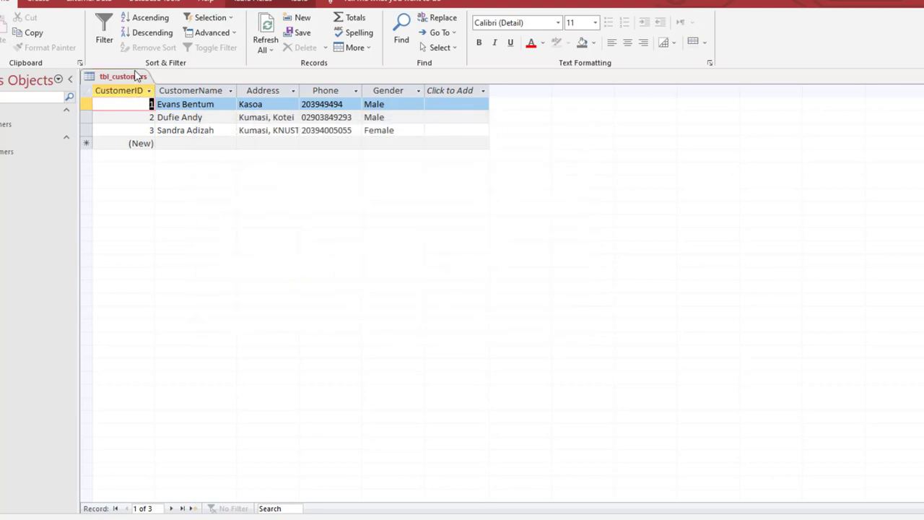
{"action": "right_click", "coordinate": [135, 75]}
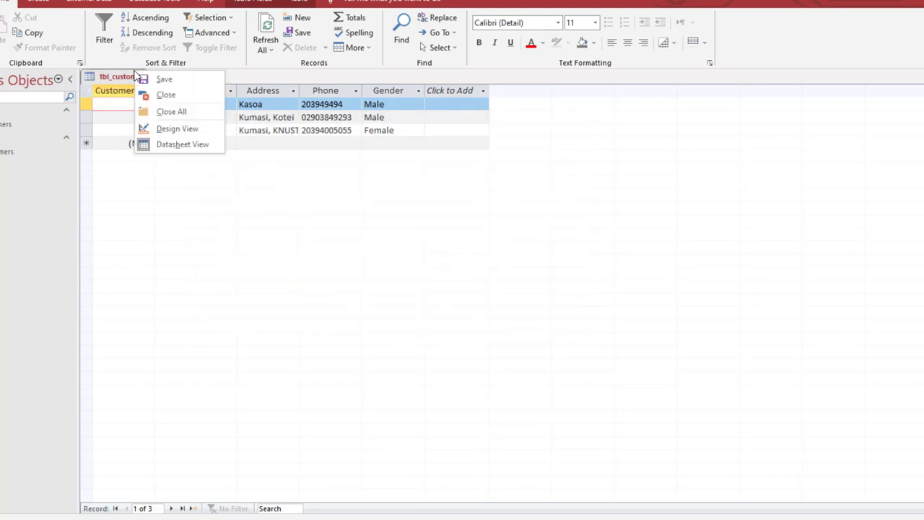
{"action": "left_click", "coordinate": [165, 114]}
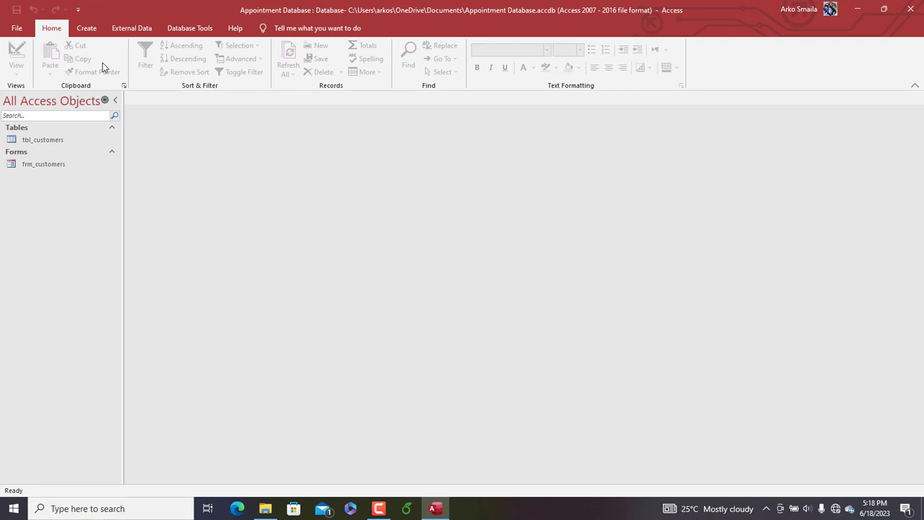
Create a new table in Design View with a Short Text field named PurposeID
{"action": "left_click", "coordinate": [84, 27]}
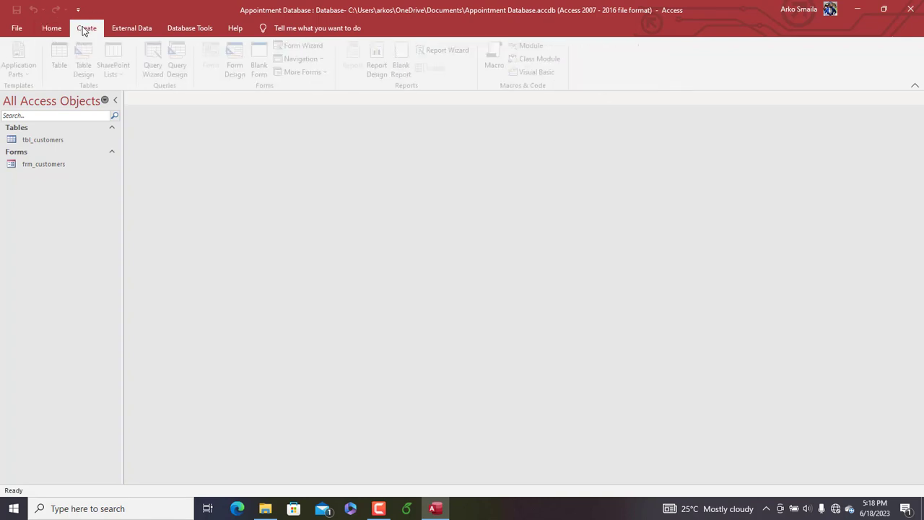
{"action": "left_click", "coordinate": [89, 66]}
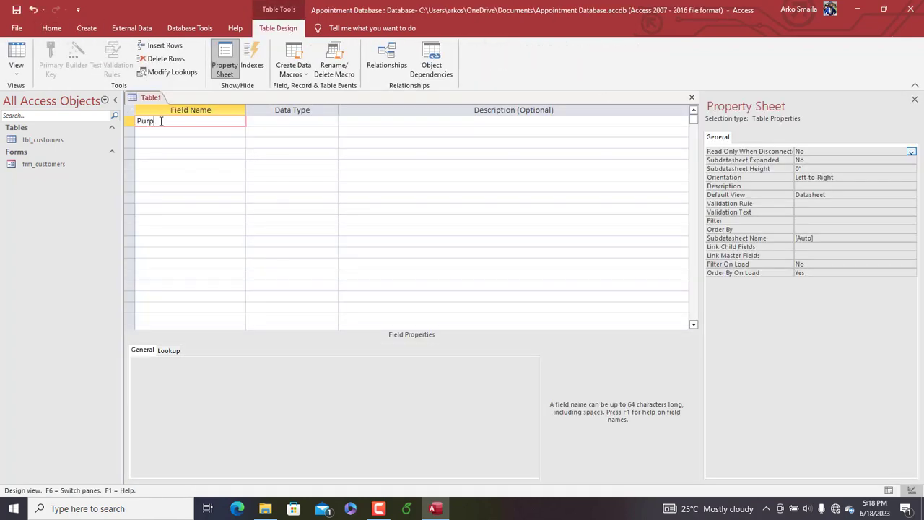
{"action": "type", "text": "PurposeID"}
{"action": "key", "text": "Tab"}
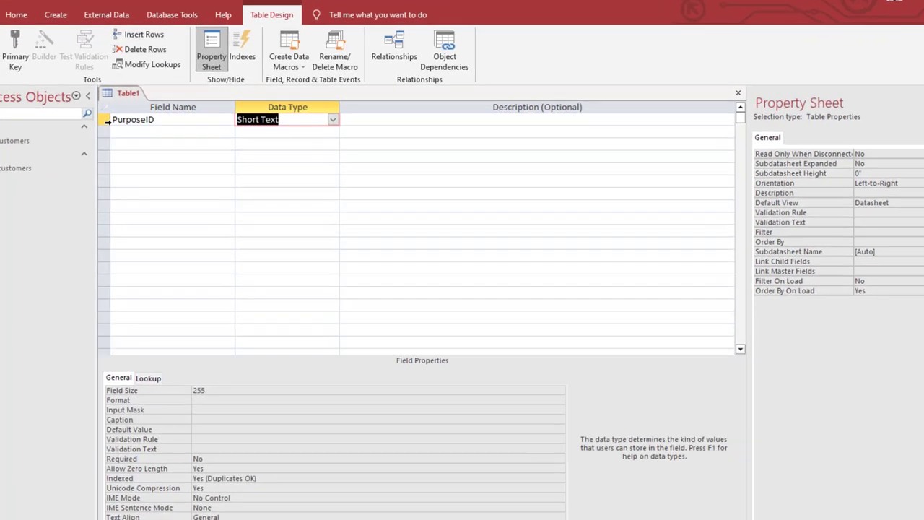
{"action": "left_click", "coordinate": [132, 122]}
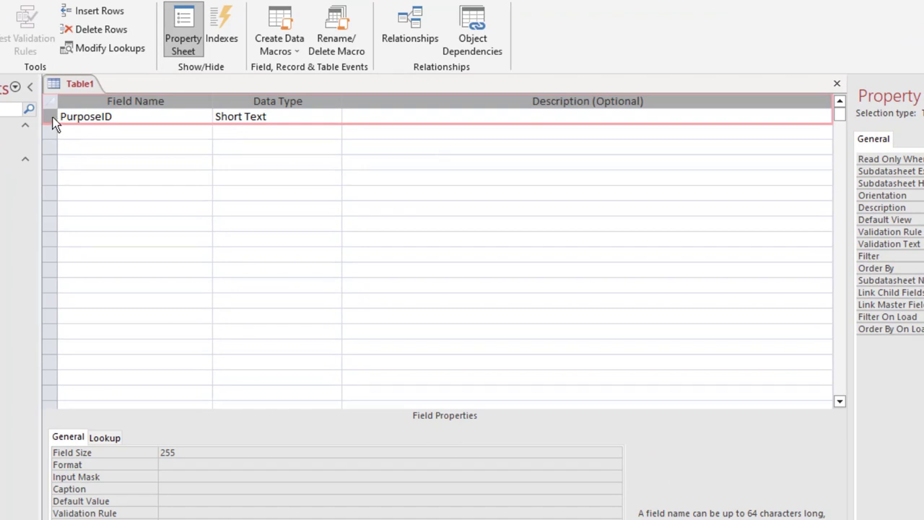
Add a second field named Purpose/type with the Short Text data type
{"action": "left_click", "coordinate": [76, 130]}
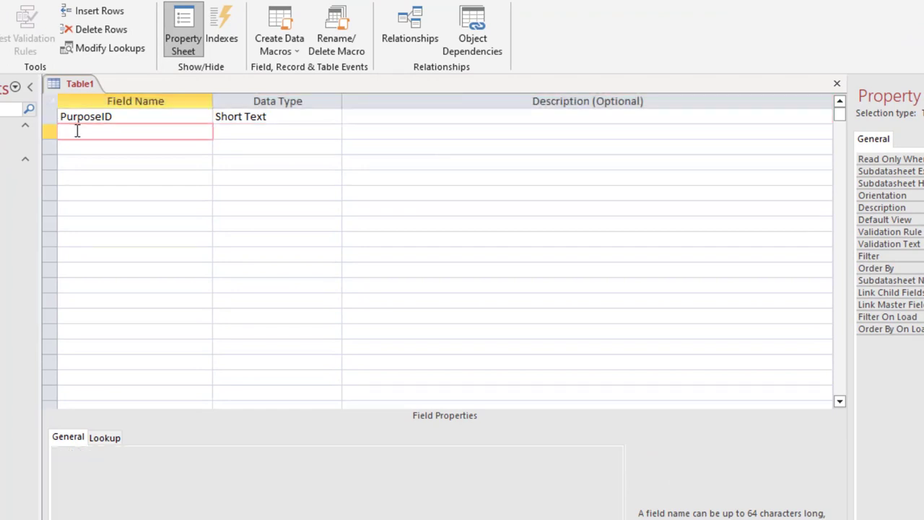
{"action": "type", "text": "Purpose/type"}
{"action": "key", "text": "Tab"}
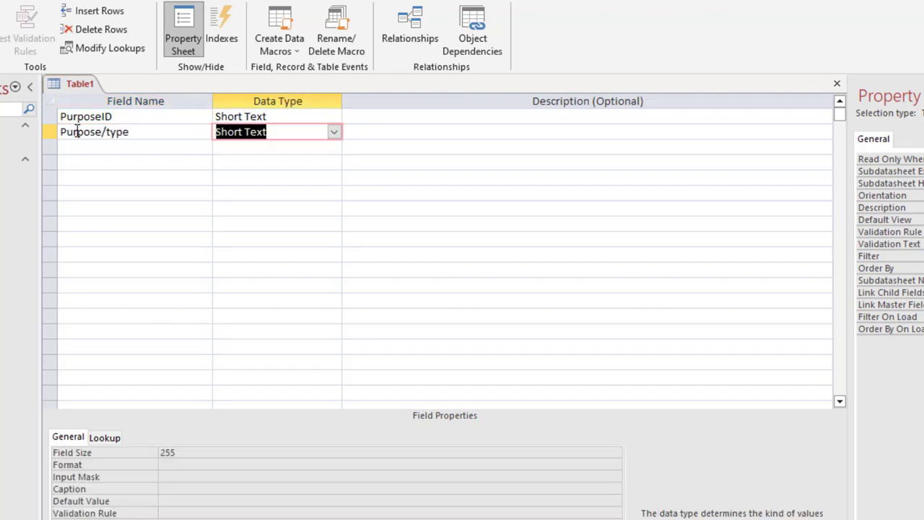
Set the Field Size of the PurposeID field to 5
{"action": "left_click", "coordinate": [270, 119]}
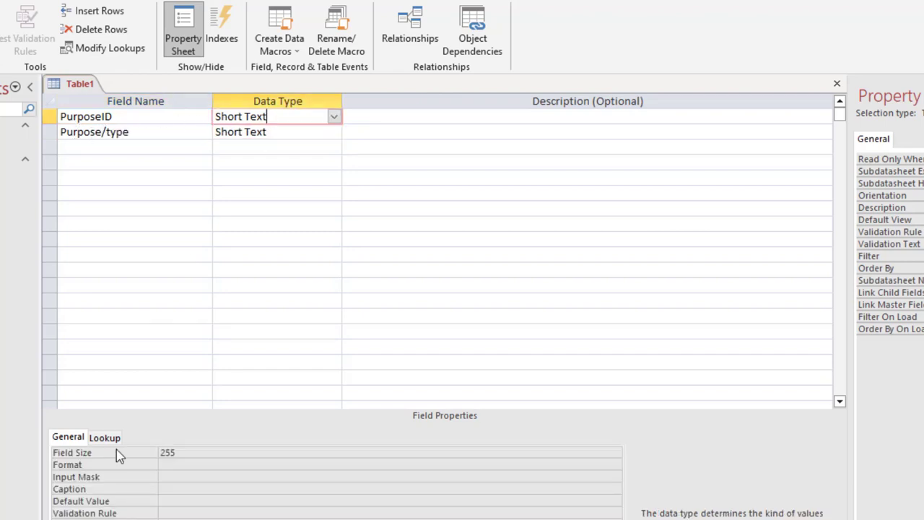
{"action": "left_click", "coordinate": [143, 449]}
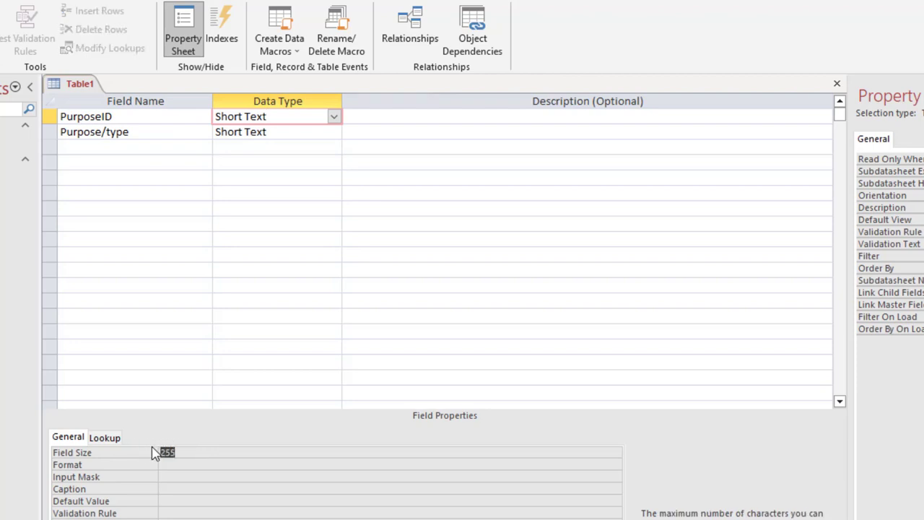
{"action": "type", "text": "5"}
Set the Field Size of the Purpose/type field to 25
{"action": "left_click", "coordinate": [252, 133]}
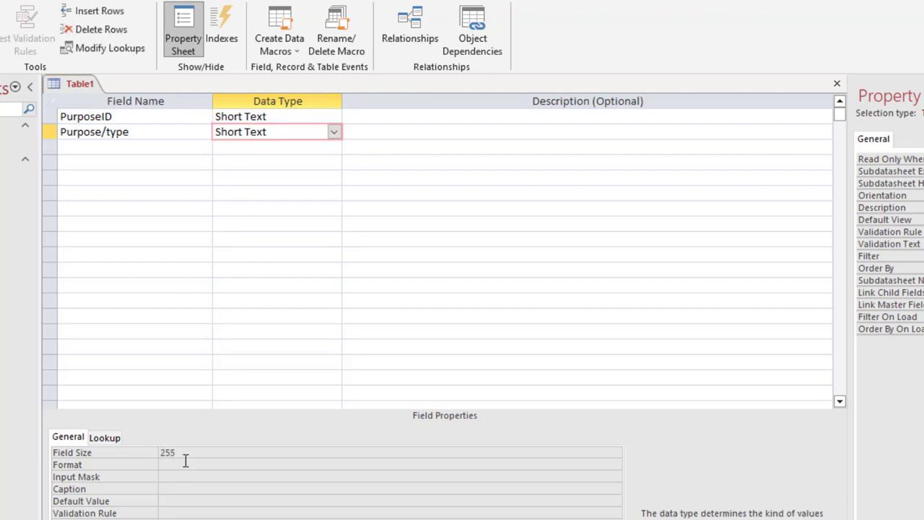
{"action": "left_click_drag", "start_coordinate": [185, 454], "coordinate": [128, 437]}
{"action": "type", "text": "25"}
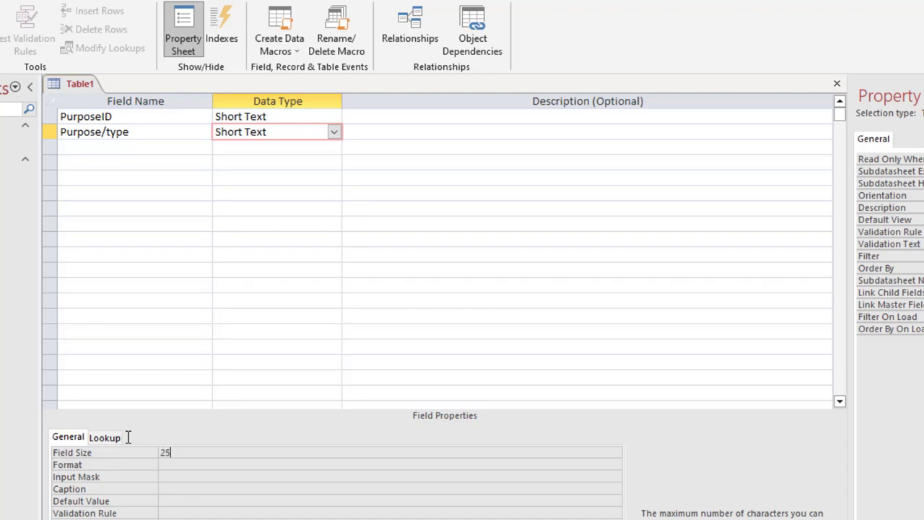
Make PurposeID the primary key and save the table as tbl_purposes
{"action": "left_click", "coordinate": [51, 117]}
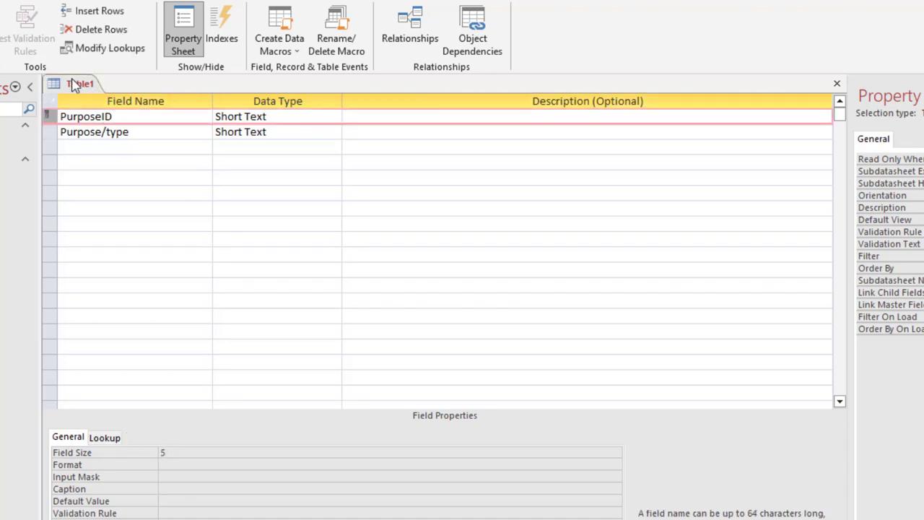
{"action": "key", "text": "ctrl+s"}
{"action": "type", "text": "tbl_"}
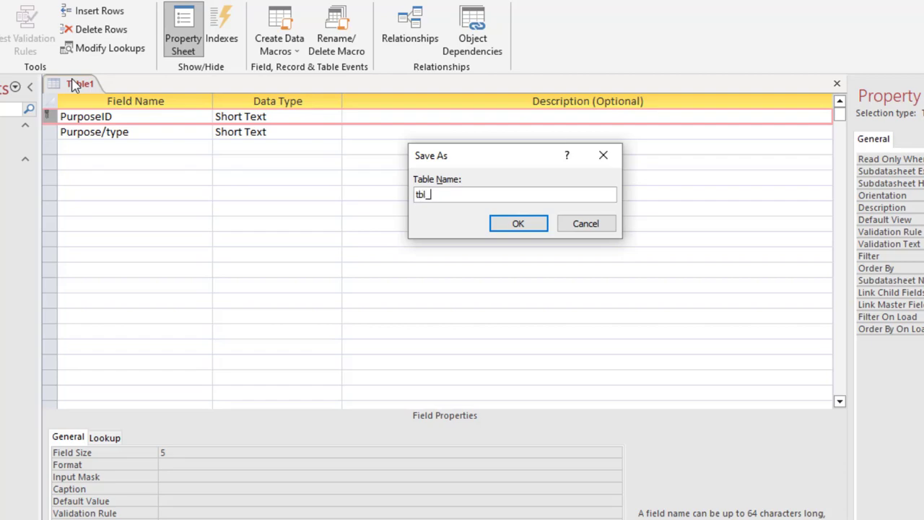
{"action": "type", "text": "purposes"}
{"action": "key", "text": "Return"}
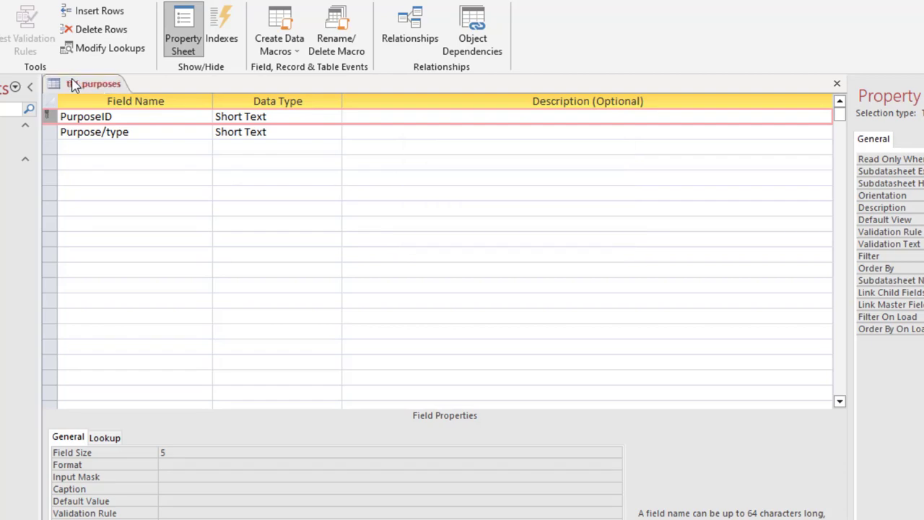
Switch tbl_purposes to Datasheet View and enter the first record with PurposeID INQ and Purpose/type Inquiry
{"action": "left_click", "coordinate": [16, 54]}
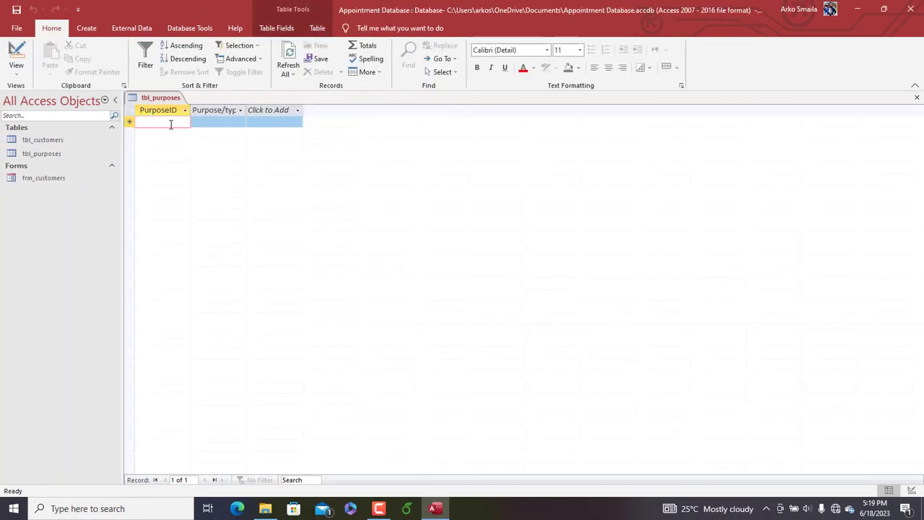
{"action": "key", "text": "Caps_Lock"}
{"action": "type", "text": "INQ"}
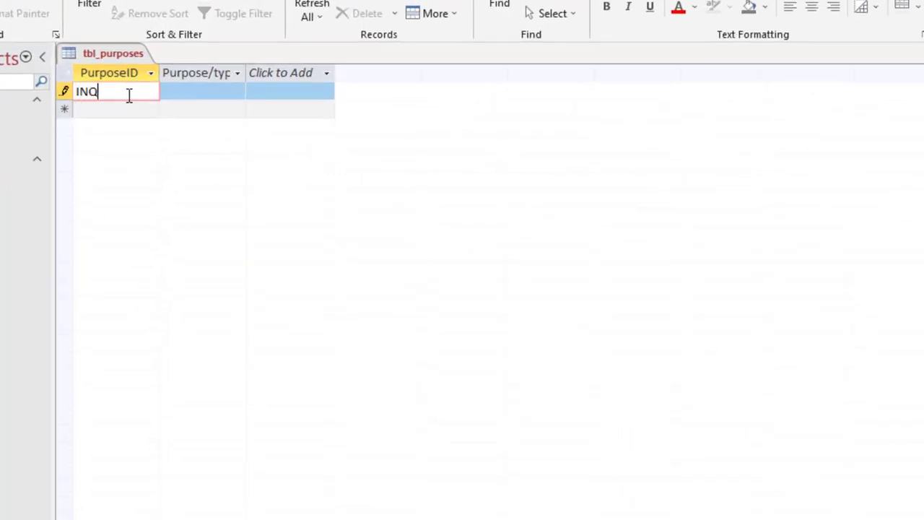
{"action": "key", "text": "Tab"}
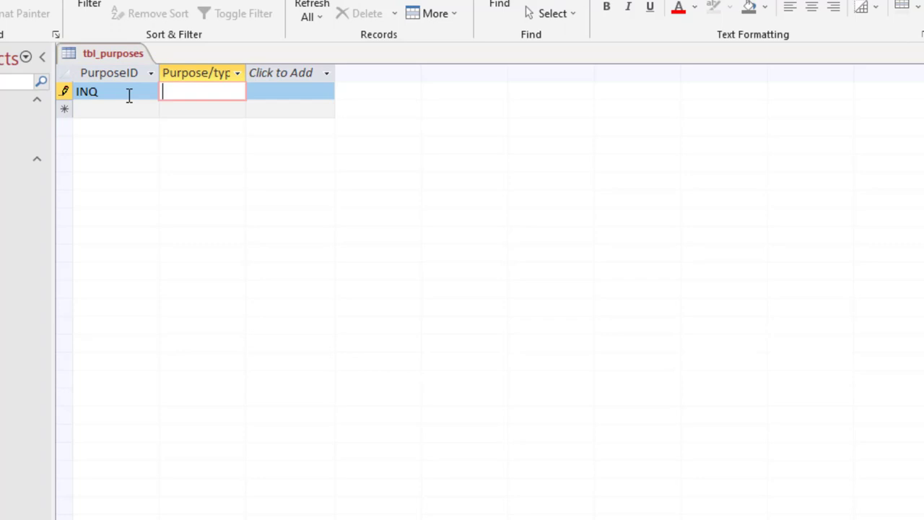
{"action": "type", "text": "Inquiry"}
{"action": "key", "text": "Tab"}
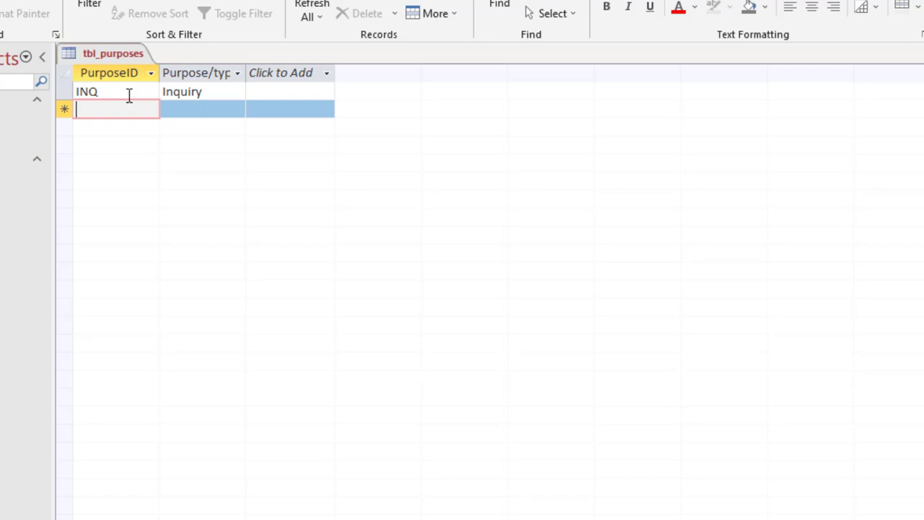
Add a record with PurposeID ACC and Purpose/type Account opening
{"action": "type", "text": "ACC"}
{"action": "key", "text": "Tab"}
{"action": "type", "text": "A"}
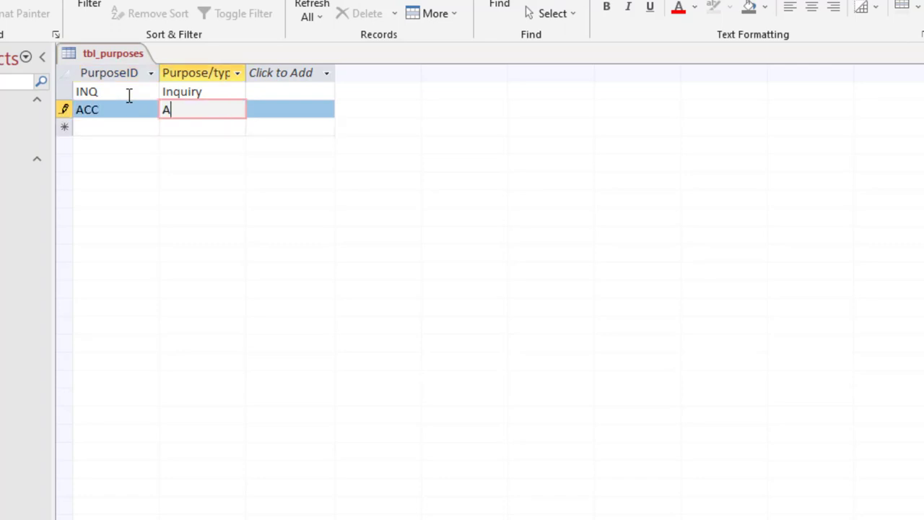
{"action": "type", "text": "ccount open"}
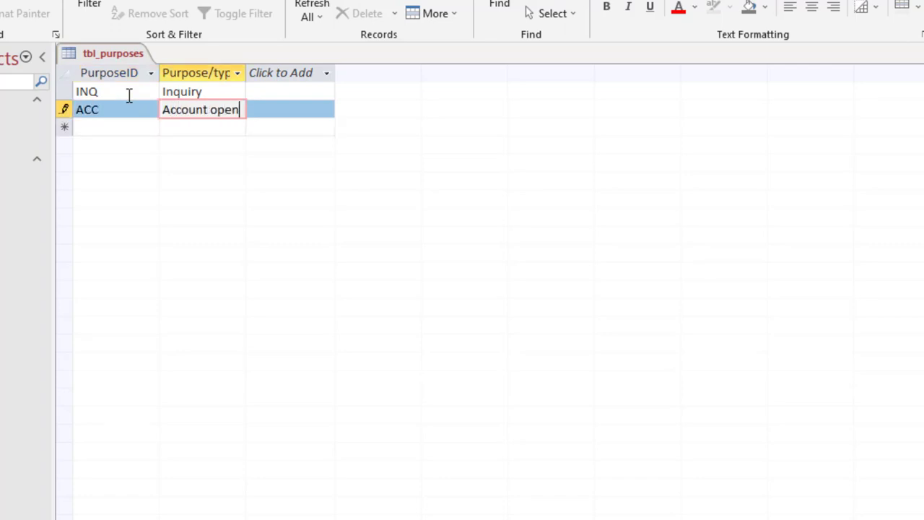
{"action": "type", "text": "ing"}
{"action": "key", "text": "Tab"}
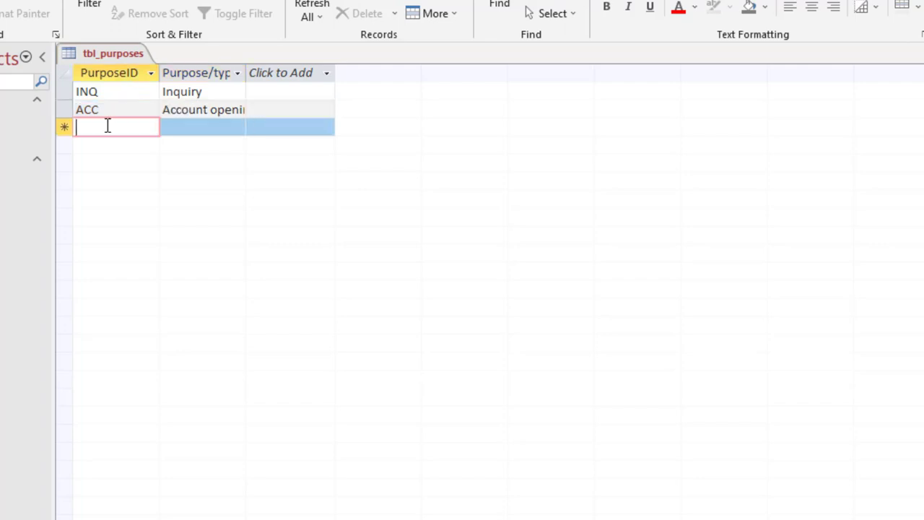
Add a record with PurposeID BLP and Purpose/type Balance Payment
{"action": "type", "text": "bl"}
{"action": "key", "text": "BackSpace"}
{"action": "key", "text": "BackSpace"}
{"action": "type", "text": "BL"}
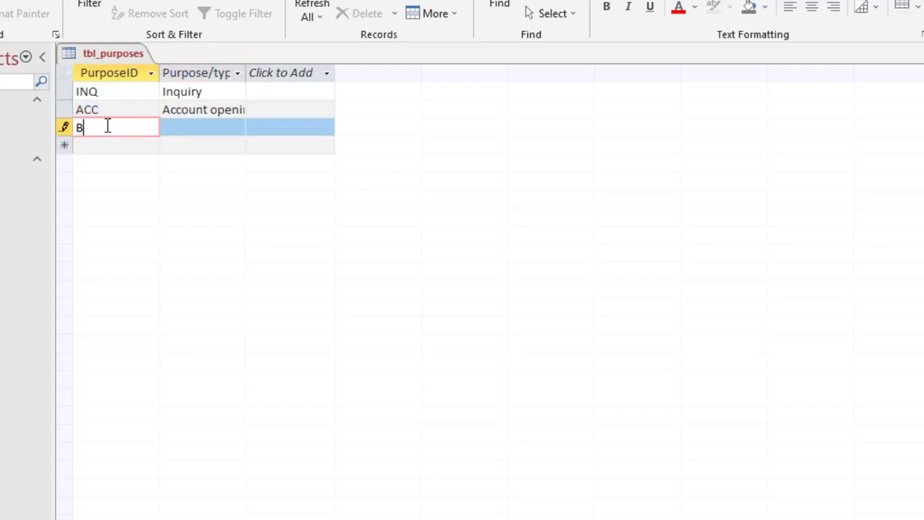
{"action": "key", "text": "Tab"}
{"action": "left_click", "coordinate": [107, 127]}
{"action": "type", "text": "P"}
{"action": "key", "text": "Tab"}
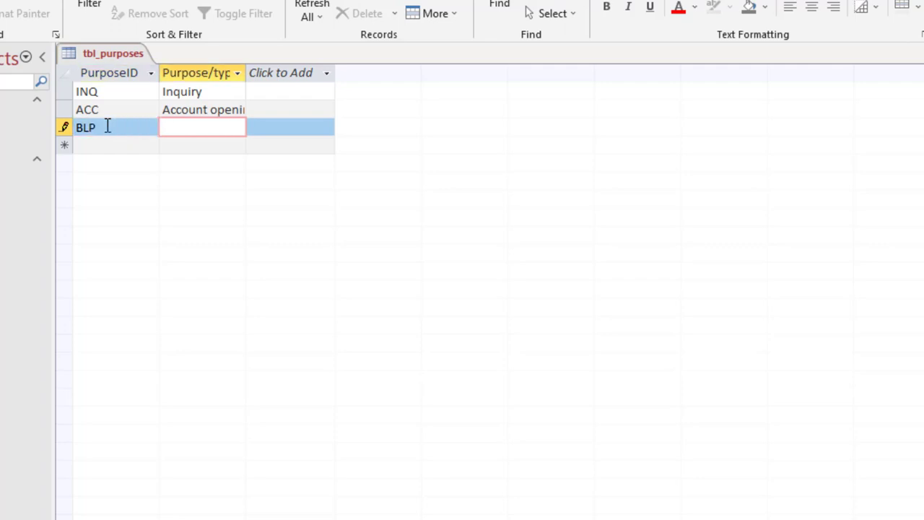
{"action": "type", "text": "Balance Pa"}
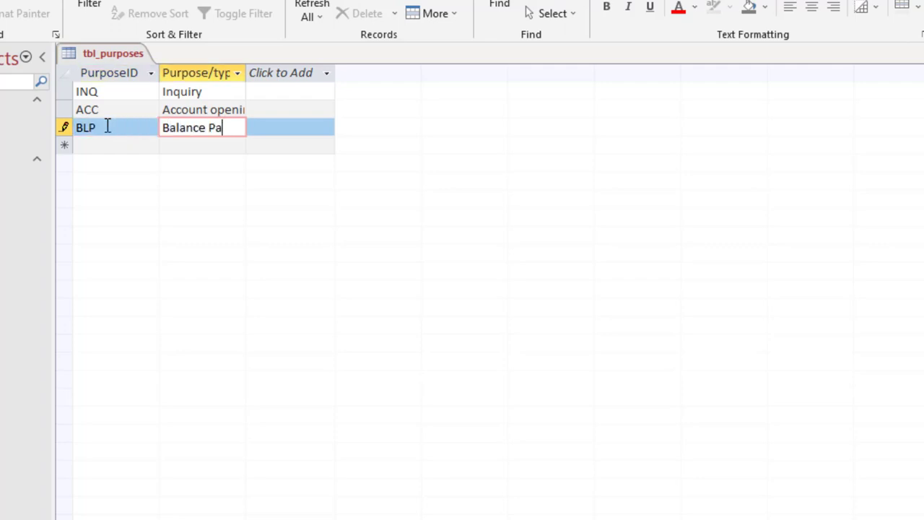
{"action": "type", "text": "yme"}
{"action": "key", "text": "Tab"}
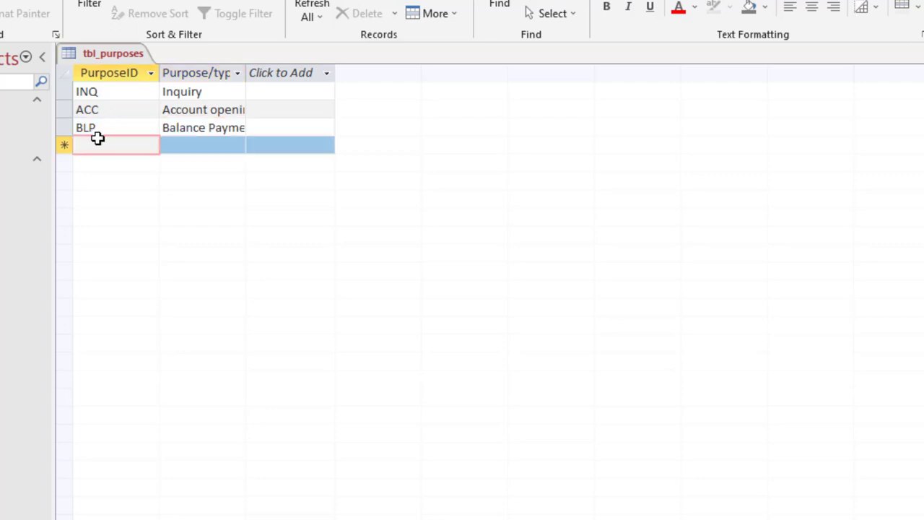
Add a record with PurposeID CTR and Purpose/type Contract and negotiation
{"action": "type", "text": "CRT"}
{"action": "key", "text": "Tab"}
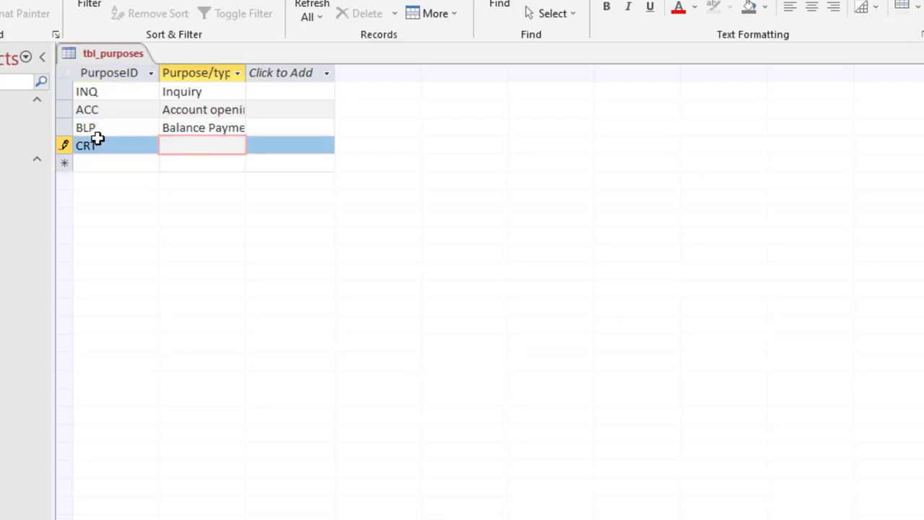
{"action": "double_click", "coordinate": [109, 145]}
{"action": "type", "text": "CTR"}
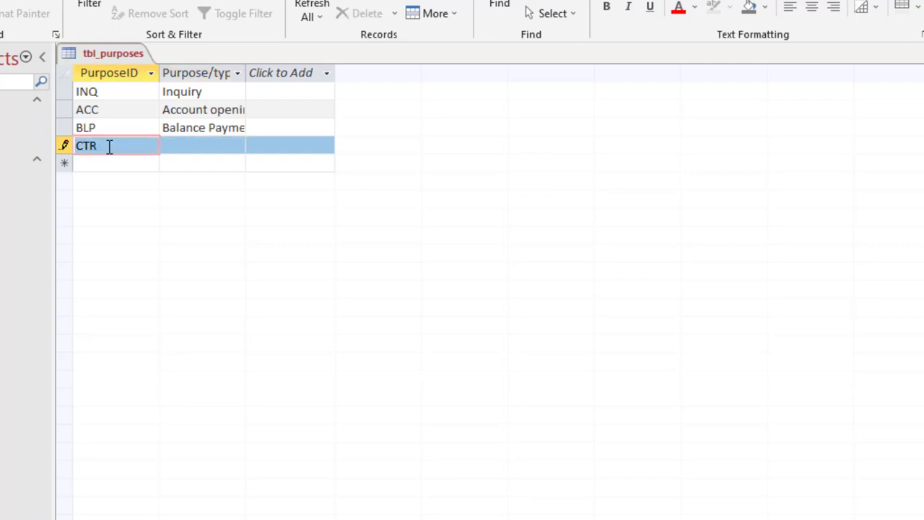
{"action": "key", "text": "Tab"}
{"action": "type", "text": "Contraction"}
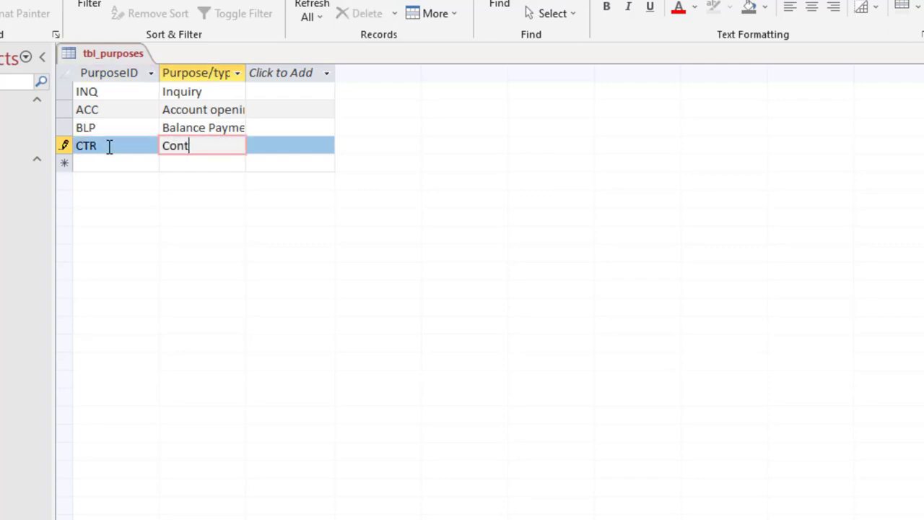
{"action": "key", "text": "BackSpace"}
{"action": "key", "text": "BackSpace"}
{"action": "key", "text": "BackSpace"}
{"action": "type", "text": "and negotiation"}
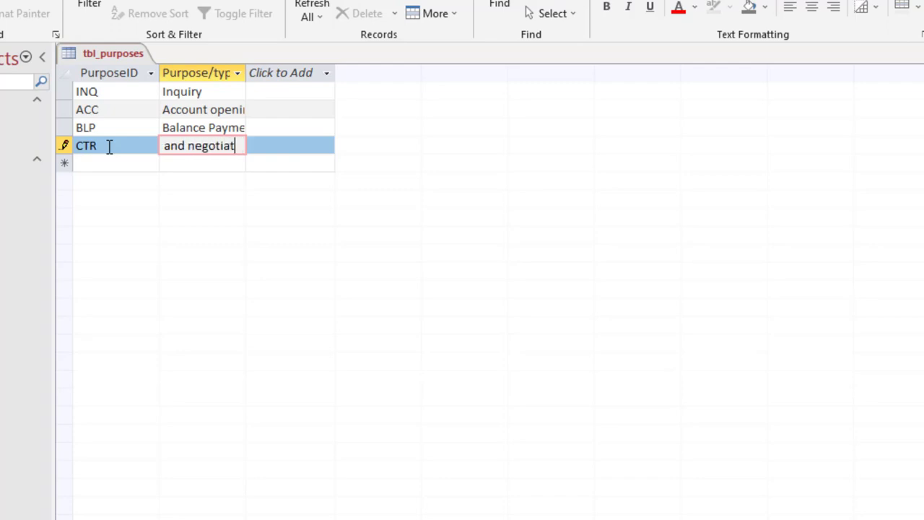
{"action": "key", "text": "Tab"}
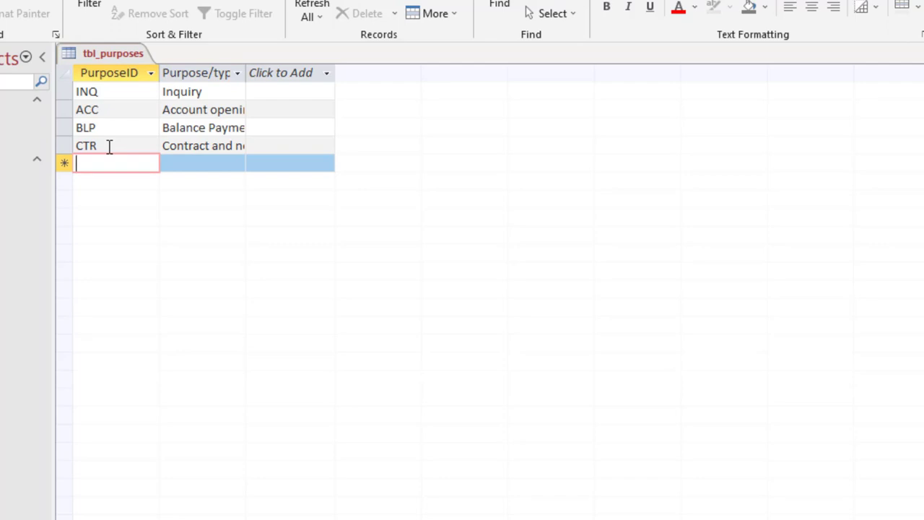
Add a record with PurposeID SHS and Purpose/type Shares and Bonds
{"action": "type", "text": "SH"}
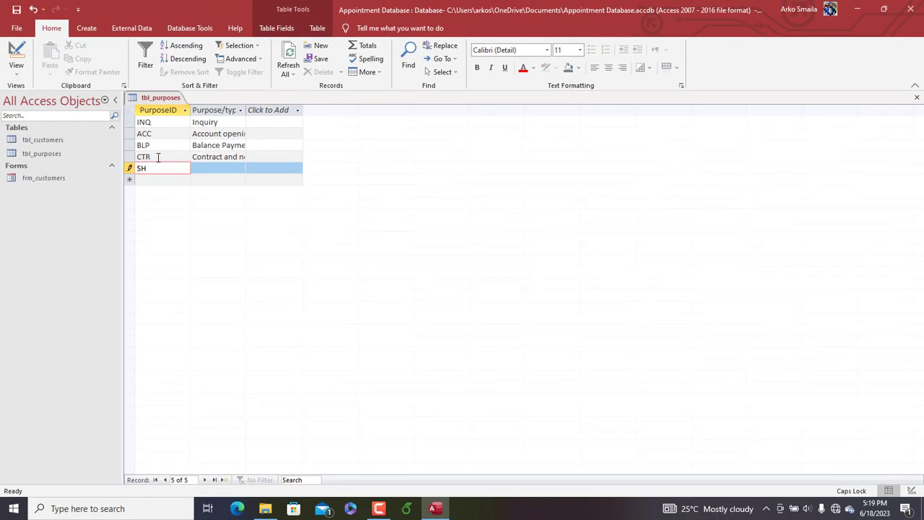
{"action": "type", "text": "S"}
{"action": "key", "text": "Tab"}
{"action": "type", "text": "S"}
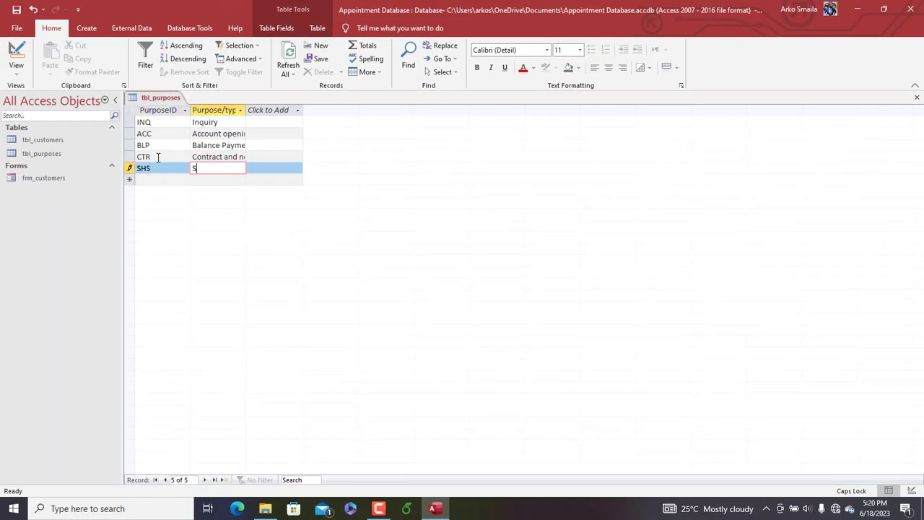
{"action": "key", "text": "Caps_Lock"}
{"action": "type", "text": "h"}
{"action": "type", "text": "ares anad "}
{"action": "type", "text": "Bond"}
{"action": "type", "text": "s"}
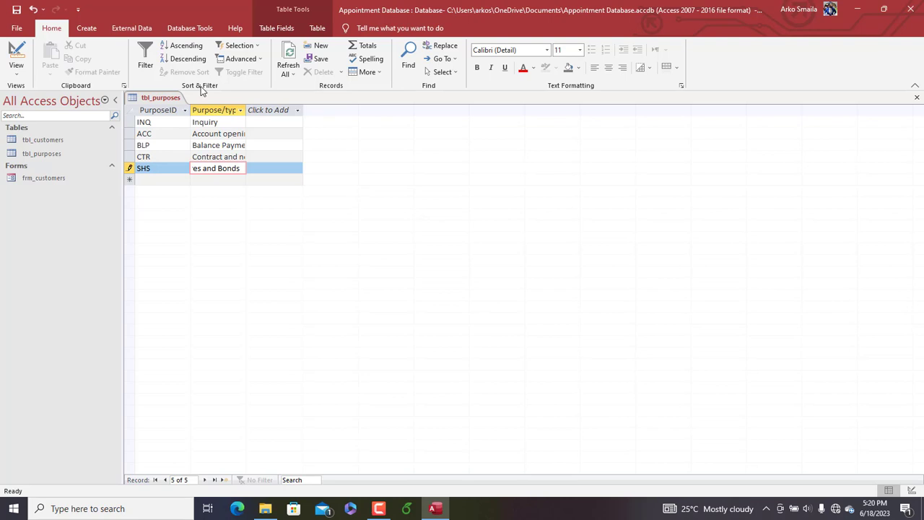
Refresh the records in tbl_purposes and widen the Purpose/type column to fit its contents
{"action": "left_click", "coordinate": [289, 54]}
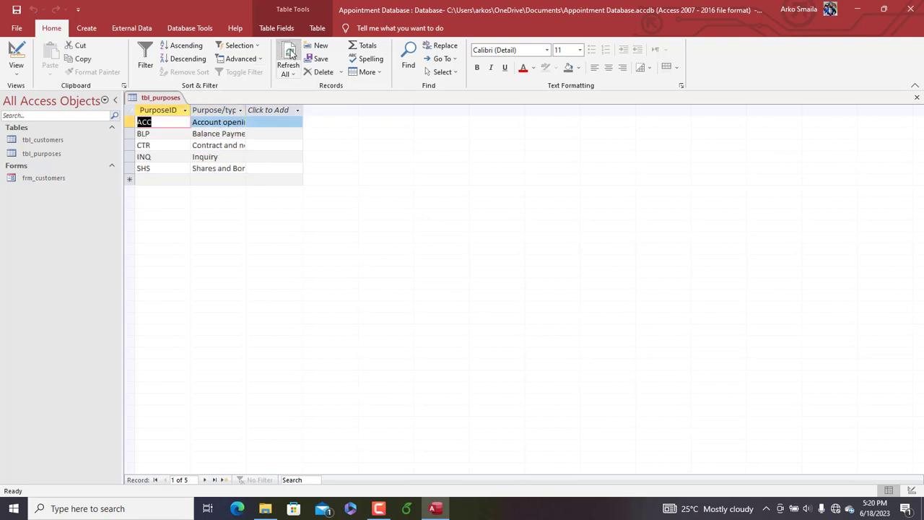
{"action": "double_click", "coordinate": [245, 110]}
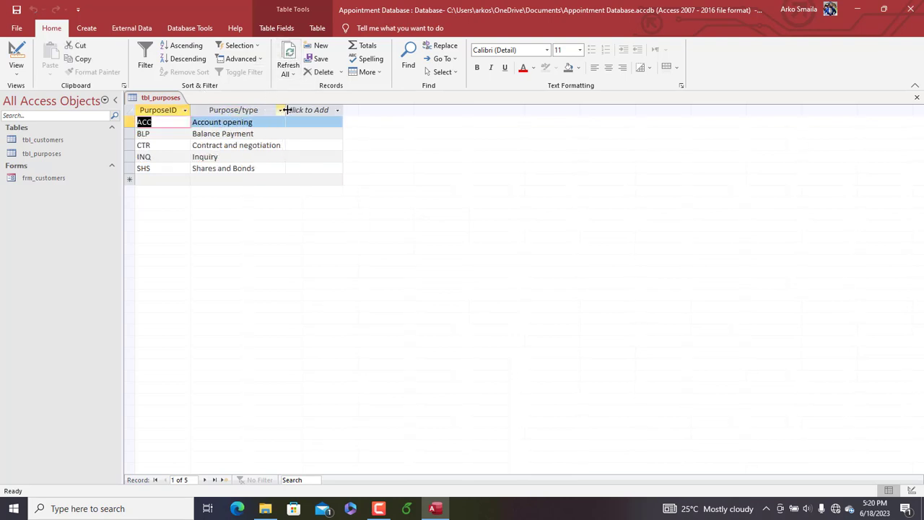
{"action": "left_click_drag", "start_coordinate": [287, 110], "coordinate": [288, 110]}
Start a Form Wizard form from tbl_purposes with both fields, PurposeID and Purpose/type, in Datasheet layout
{"action": "left_click", "coordinate": [87, 28]}
{"action": "left_click", "coordinate": [316, 48]}
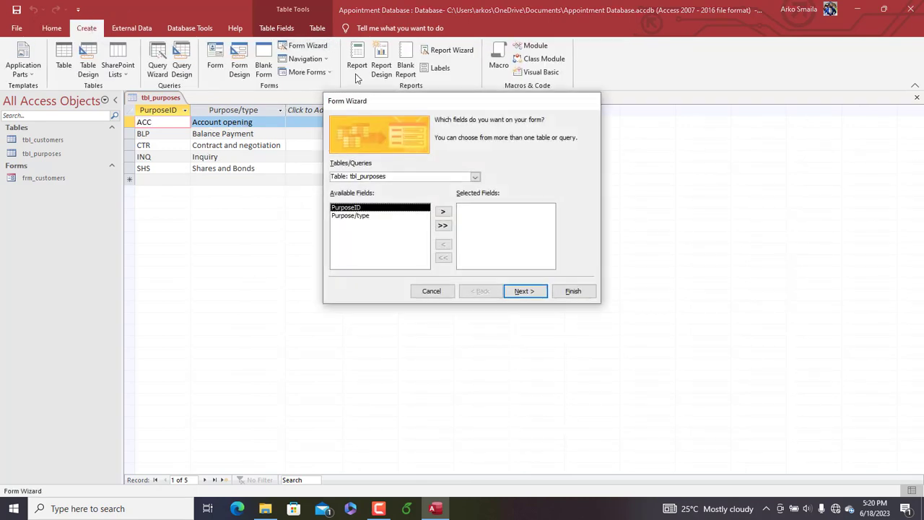
{"action": "left_click", "coordinate": [443, 227]}
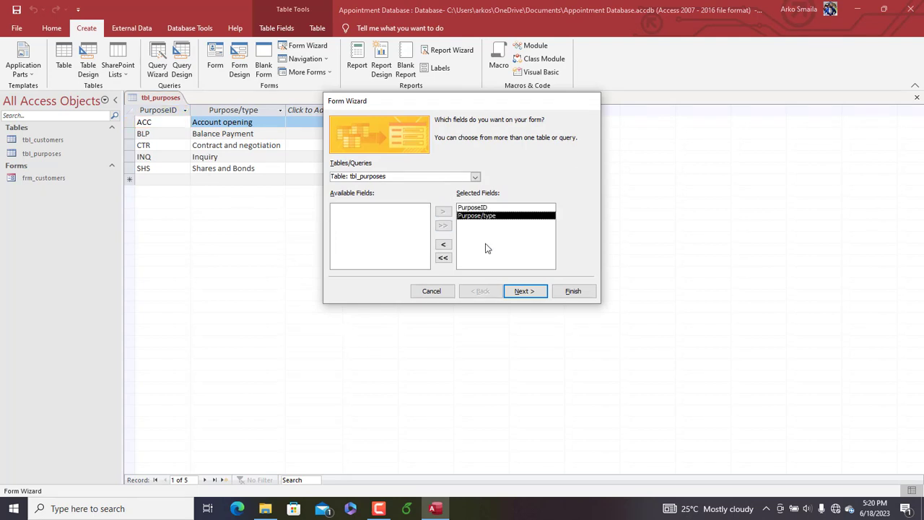
{"action": "left_click", "coordinate": [523, 291]}
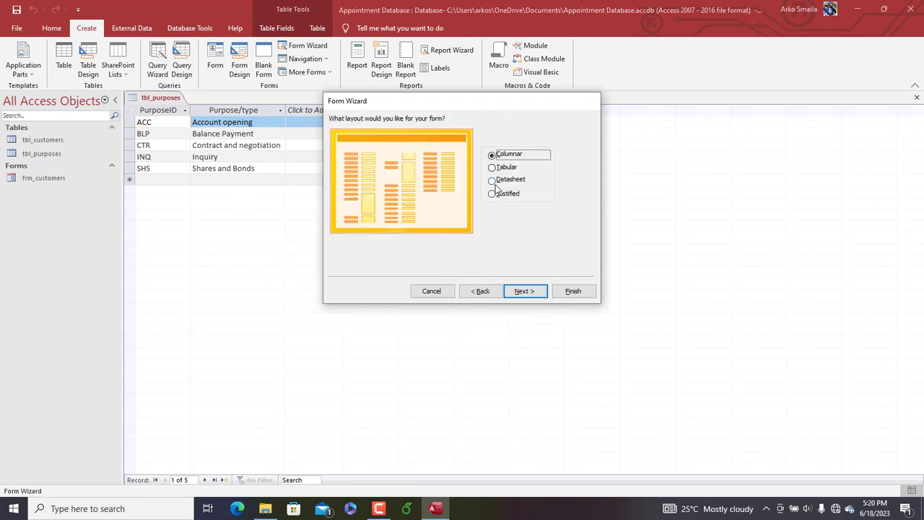
{"action": "left_click", "coordinate": [497, 180]}
{"action": "left_click", "coordinate": [531, 290]}
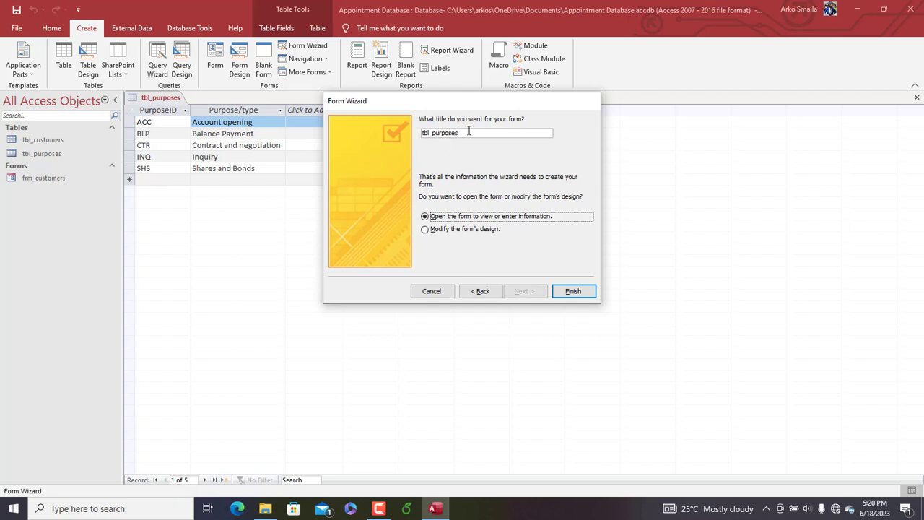
Title the form frm_appointment types and finish the wizard with the option to modify the form's design
{"action": "key", "text": "shift+Tab"}
{"action": "type", "text": "frm"}
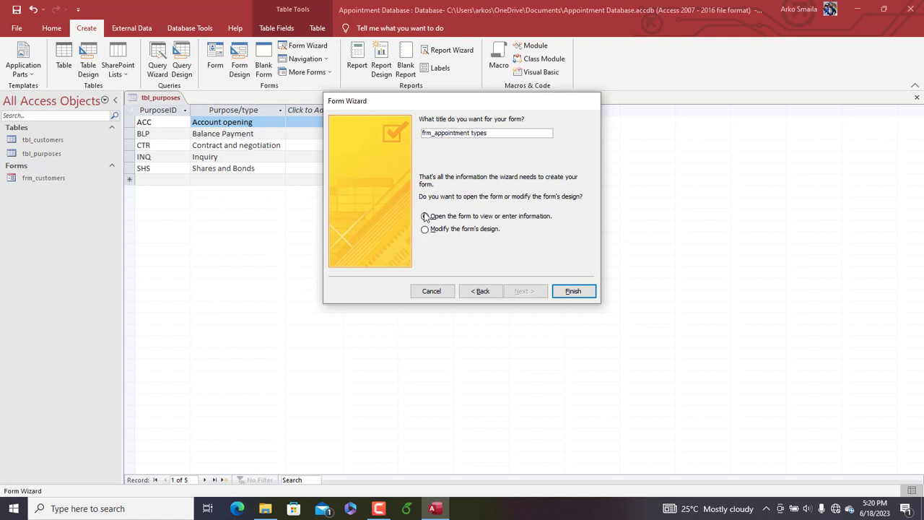
{"action": "left_click", "coordinate": [439, 230]}
{"action": "left_click", "coordinate": [555, 298]}
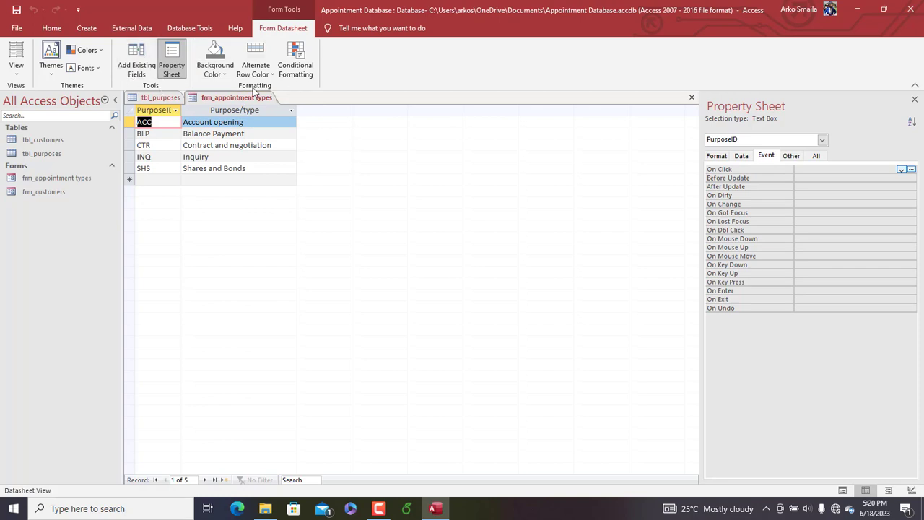
Set both the background color and the alternate row color of the frm_appointment types datasheet to white
{"action": "left_click", "coordinate": [218, 72]}
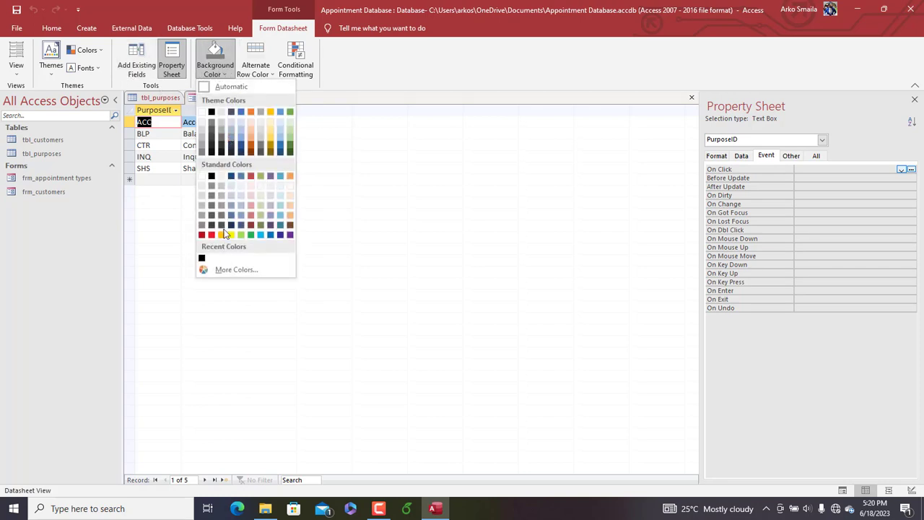
{"action": "left_click", "coordinate": [203, 116]}
{"action": "left_click", "coordinate": [264, 75]}
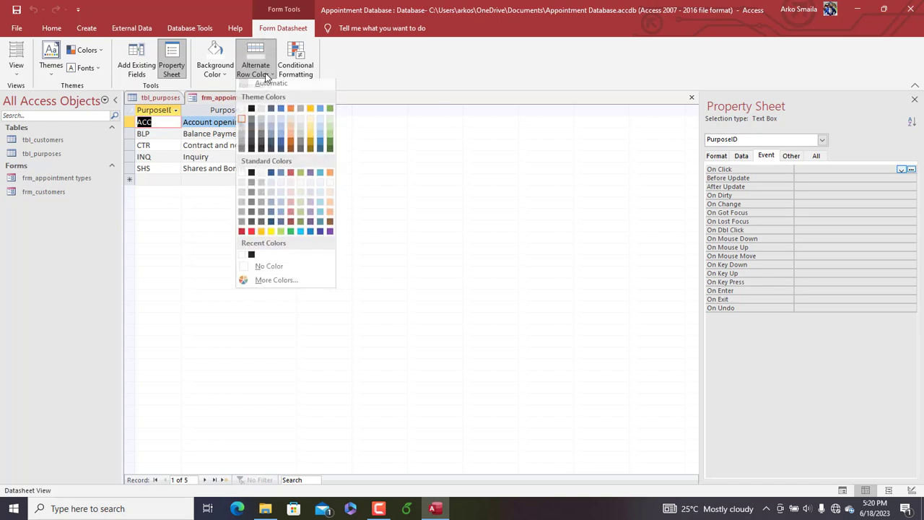
{"action": "left_click", "coordinate": [243, 113]}
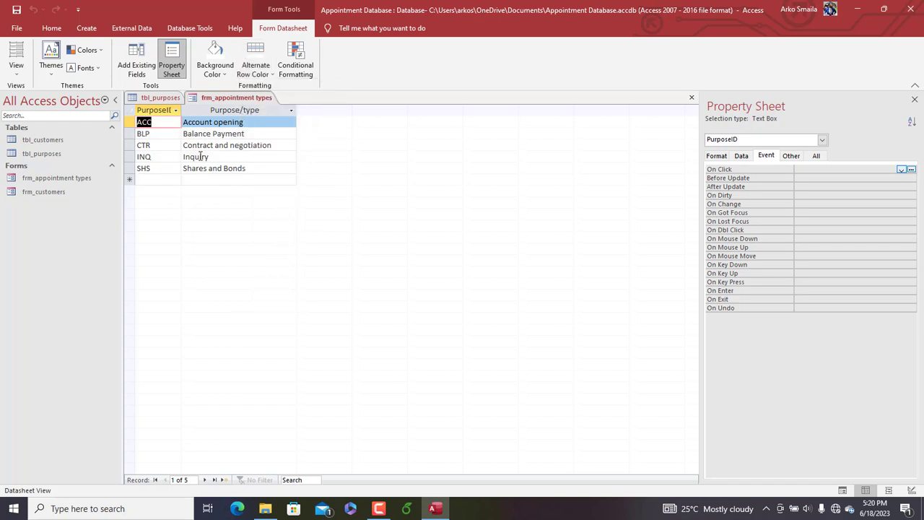
Increase the datasheet's row height slightly and set the font size of all its records to 14
{"action": "left_click_drag", "start_coordinate": [131, 127], "coordinate": [131, 131]}
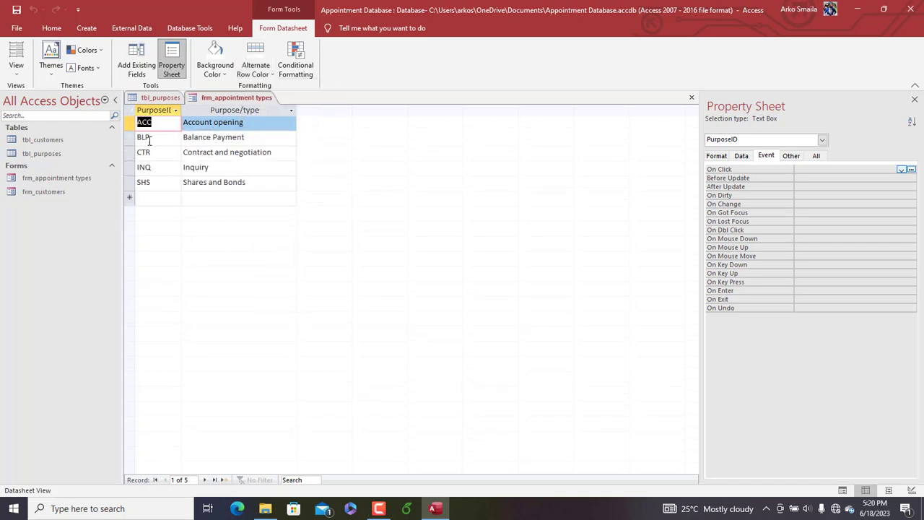
{"action": "key", "text": "ctrl+a"}
{"action": "left_click", "coordinate": [52, 27]}
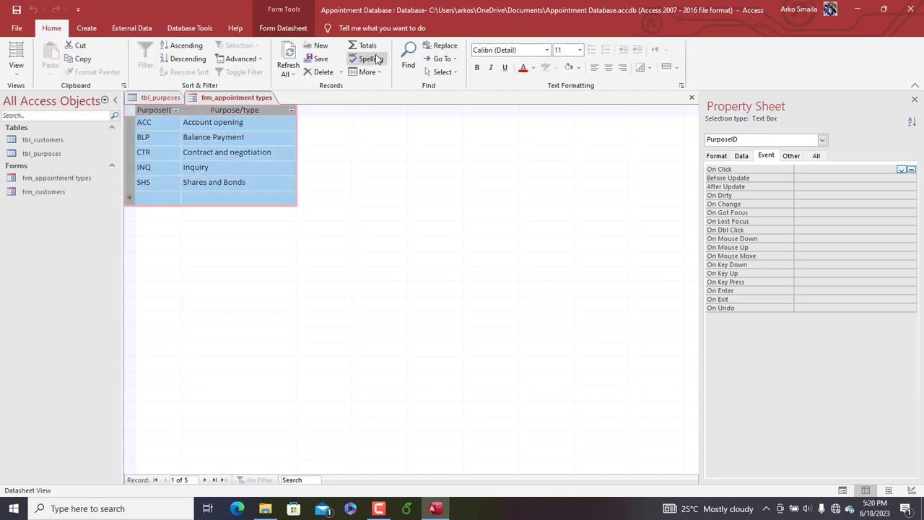
{"action": "left_click", "coordinate": [580, 50]}
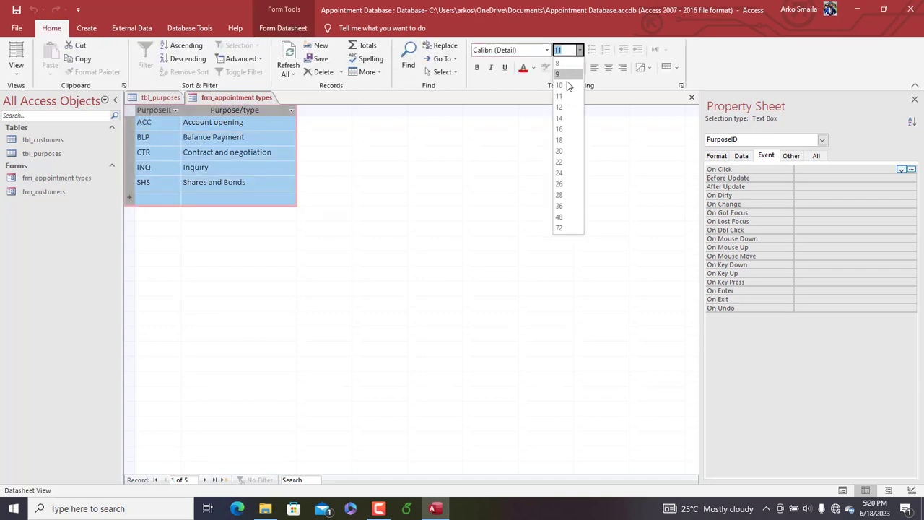
{"action": "left_click", "coordinate": [568, 120]}
{"action": "left_click", "coordinate": [220, 142]}
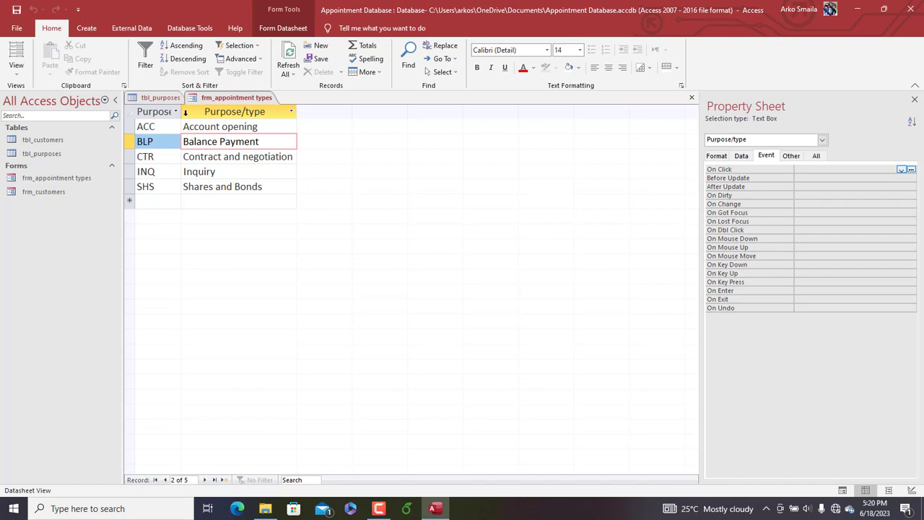
Widen the PurposeID column to fit its heading and save the form
{"action": "double_click", "coordinate": [181, 112]}
{"action": "right_click", "coordinate": [209, 102]}
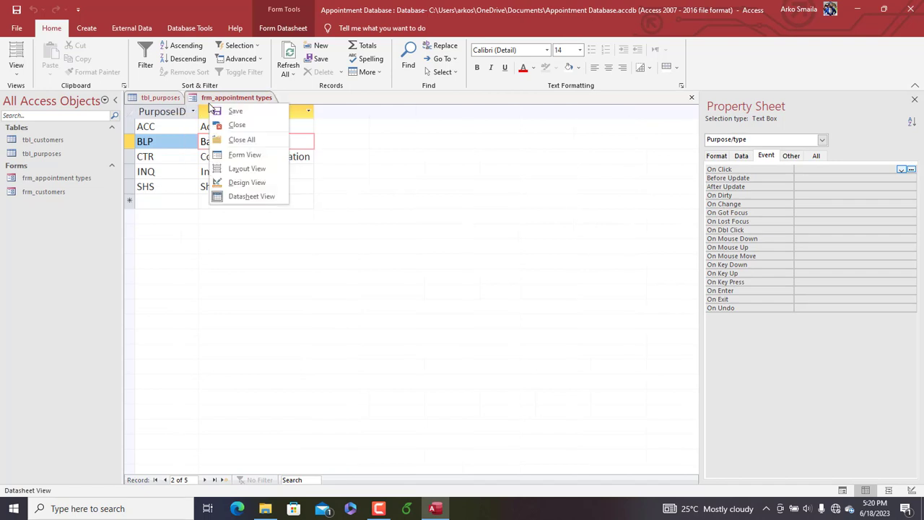
{"action": "left_click", "coordinate": [218, 109]}
Open frm_appointment types in Design View and set the form's Pop Up property to Yes
{"action": "right_click", "coordinate": [215, 104]}
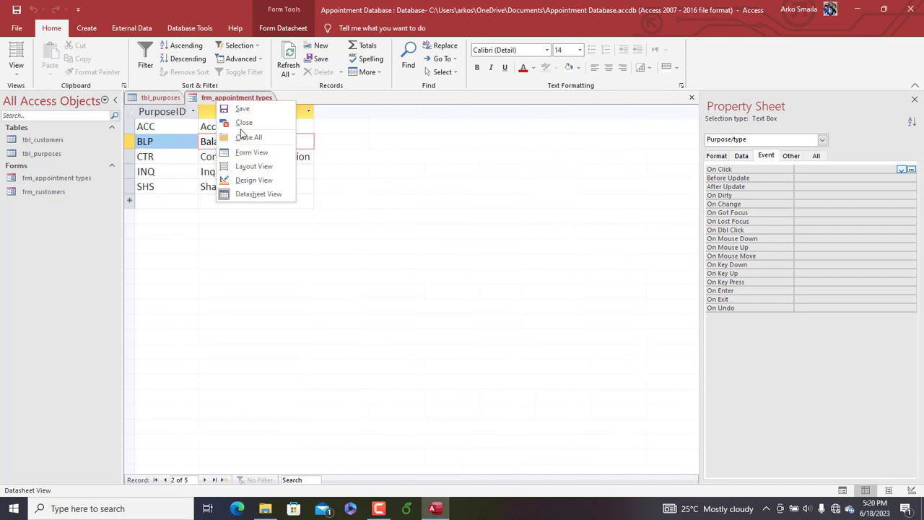
{"action": "left_click", "coordinate": [249, 179]}
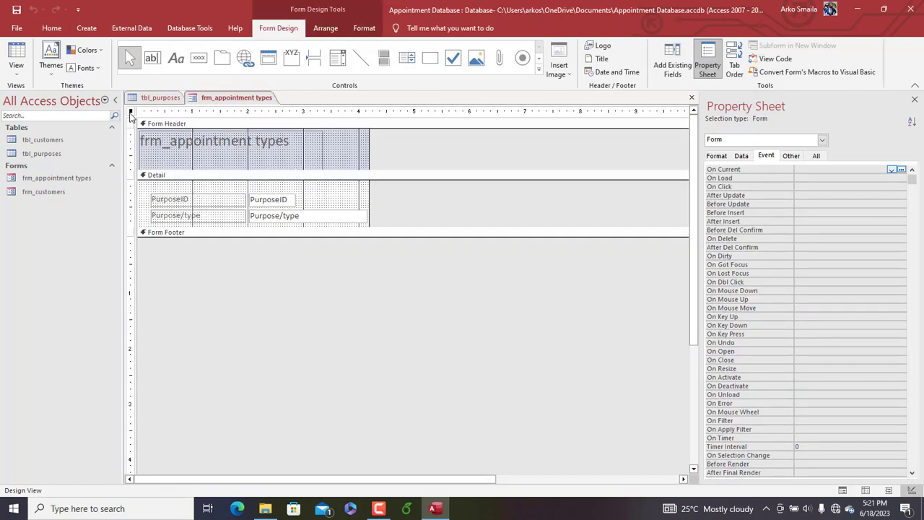
{"action": "left_click", "coordinate": [791, 155]}
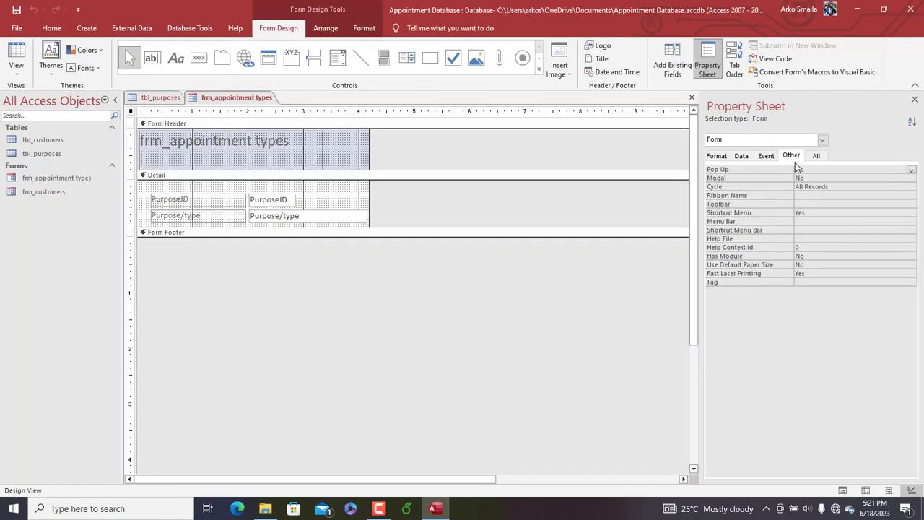
{"action": "double_click", "coordinate": [807, 169]}
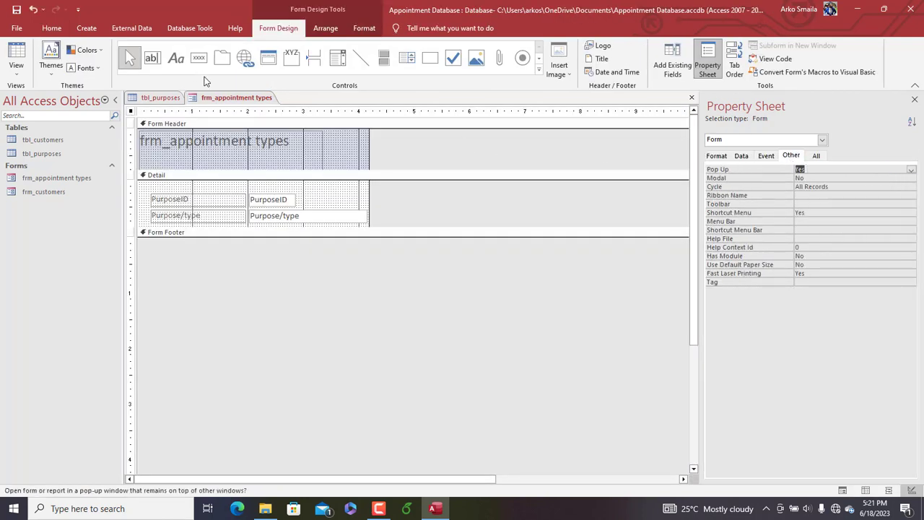
Show frm_appointment types as a pop-up in Form View and switch it to Datasheet View
{"action": "right_click", "coordinate": [228, 104]}
{"action": "left_click", "coordinate": [260, 151]}
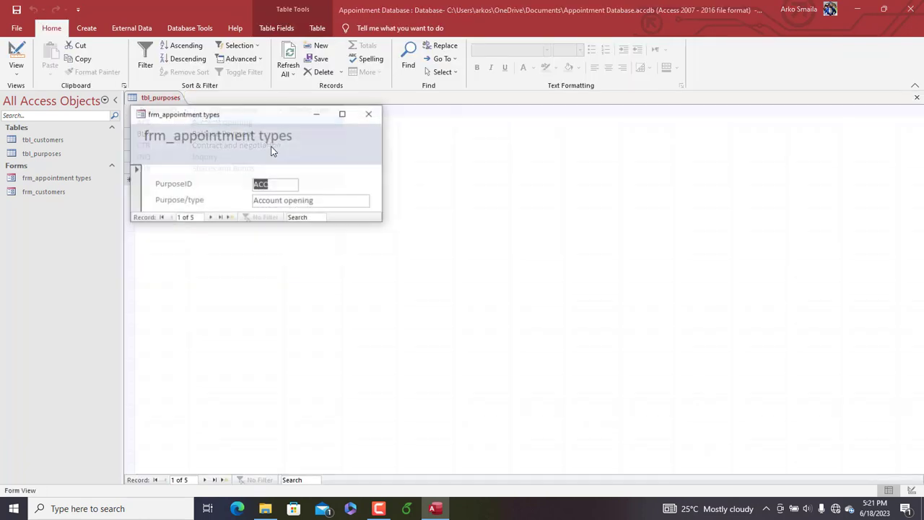
{"action": "right_click", "coordinate": [256, 119]}
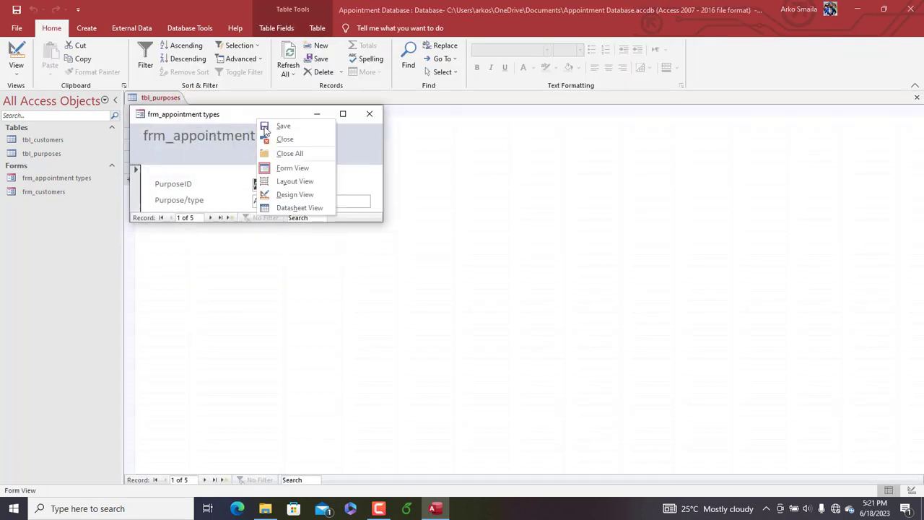
{"action": "left_click", "coordinate": [292, 212]}
Enlarge the pop-up form window to fit all records with spare room below, and move it off the tbl_purposes records
{"action": "left_click_drag", "start_coordinate": [243, 119], "coordinate": [308, 115]}
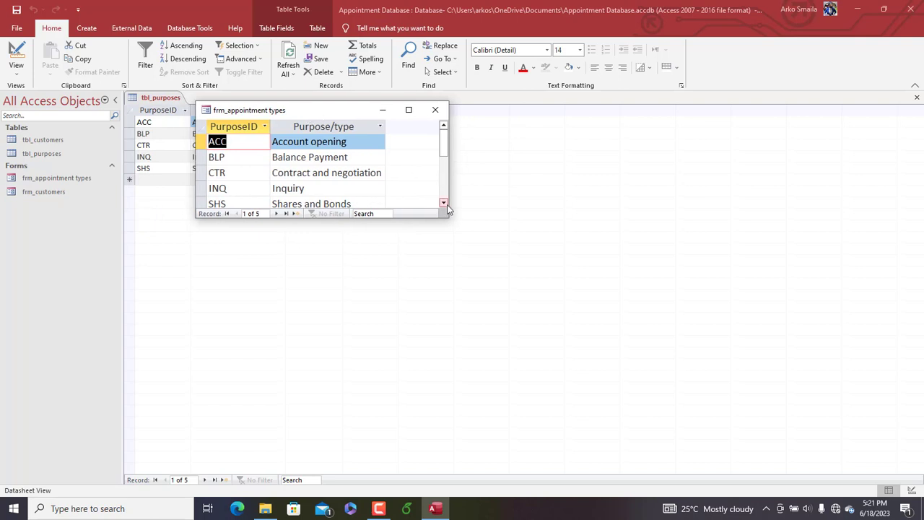
{"action": "left_click_drag", "start_coordinate": [449, 222], "coordinate": [468, 247]}
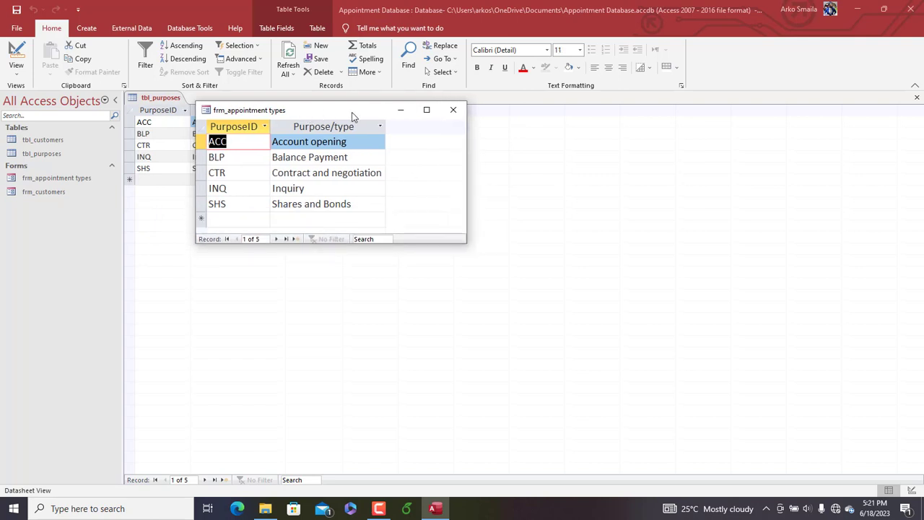
{"action": "left_click_drag", "start_coordinate": [354, 116], "coordinate": [406, 118]}
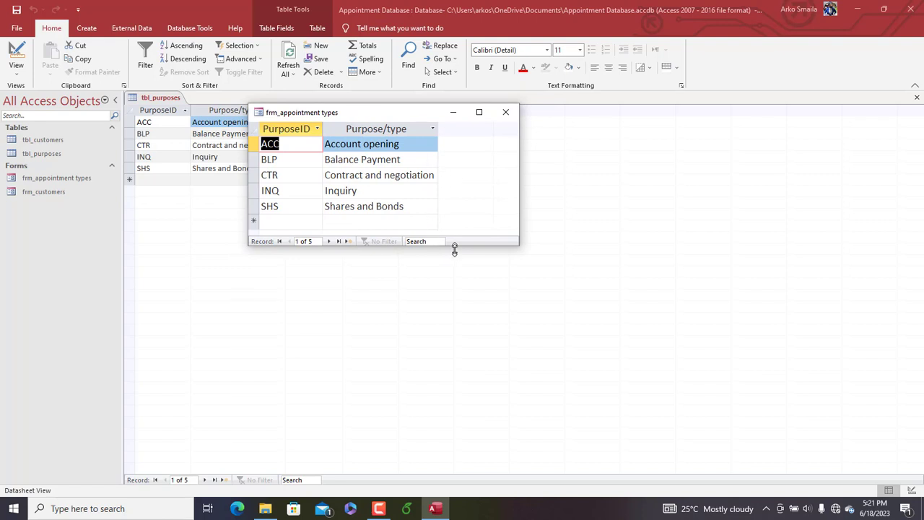
{"action": "left_click_drag", "start_coordinate": [454, 249], "coordinate": [462, 311]}
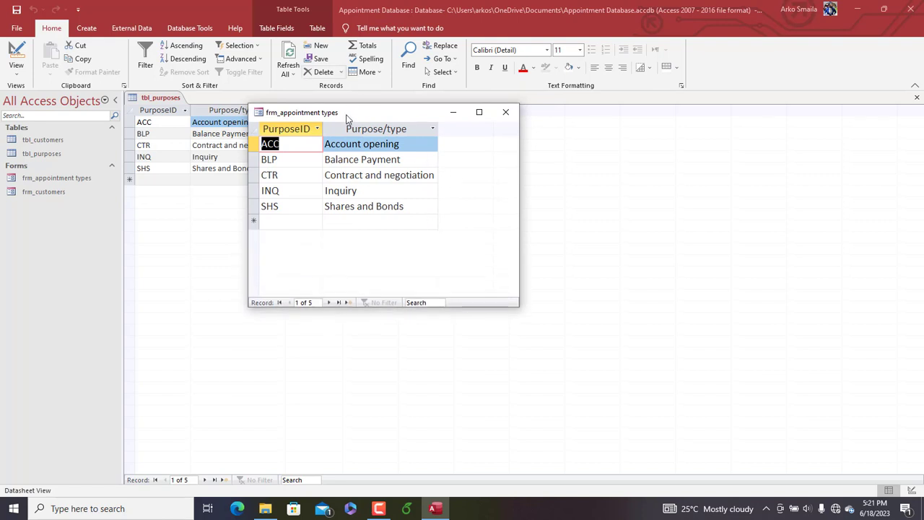
{"action": "left_click_drag", "start_coordinate": [346, 118], "coordinate": [429, 99]}
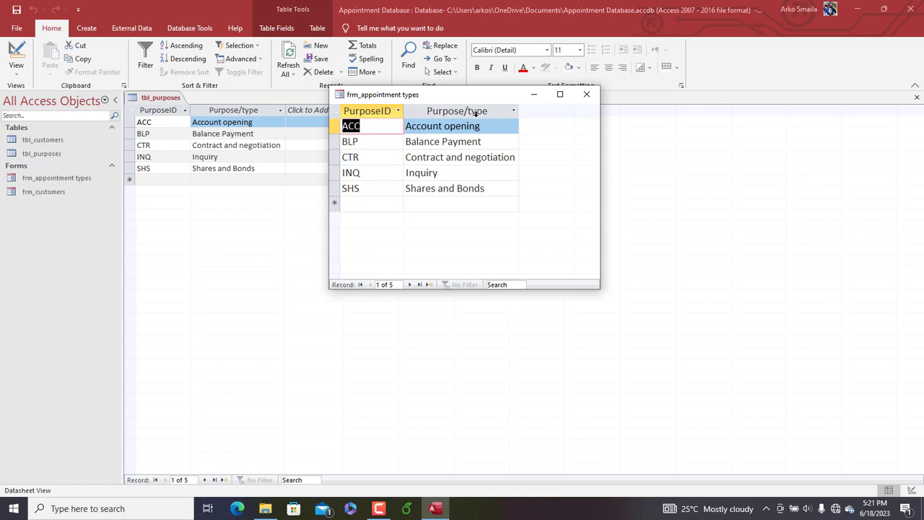
Examine the PurposeID codes and their matching Purpose/type entries in the pop-up datasheet
{"action": "left_click", "coordinate": [372, 110]}
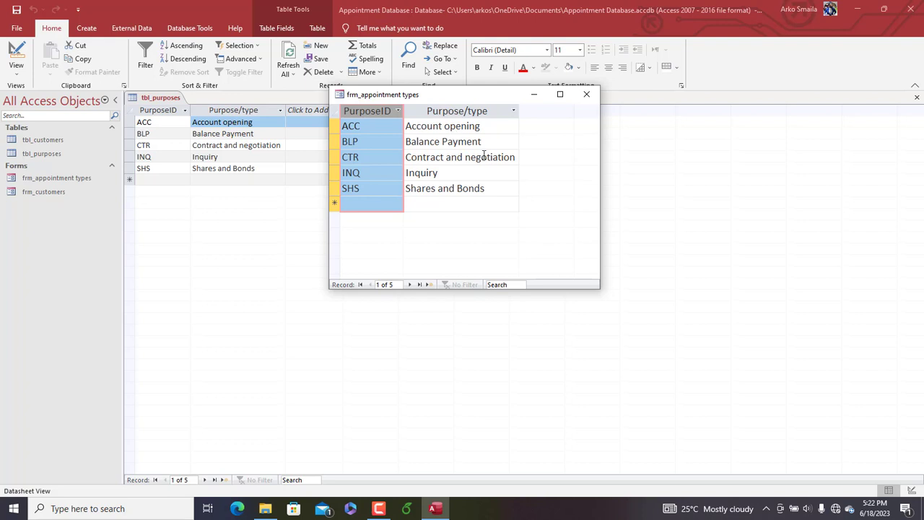
{"action": "left_click_drag", "start_coordinate": [514, 157], "coordinate": [403, 152]}
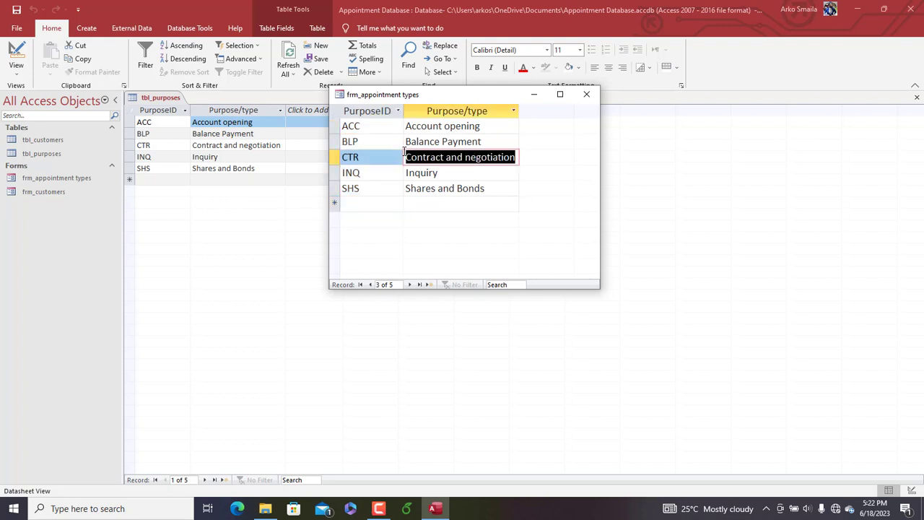
{"action": "left_click", "coordinate": [366, 110]}
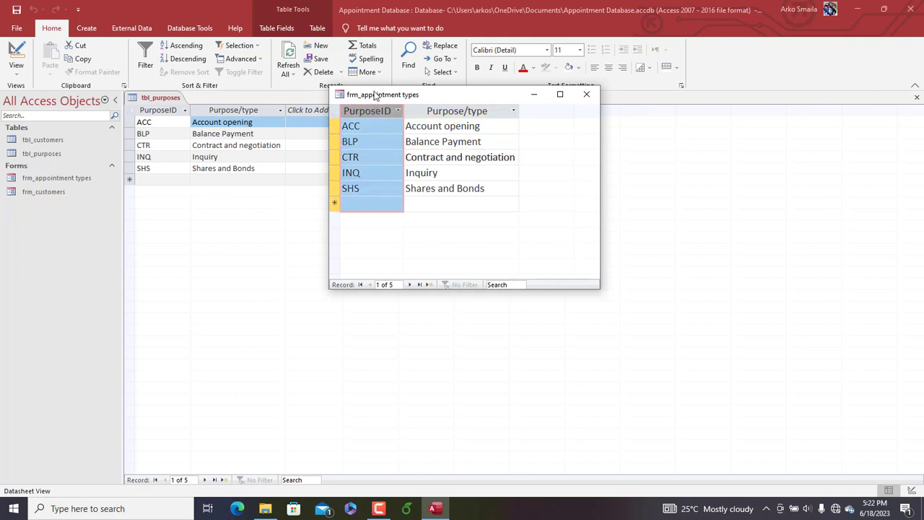
{"action": "left_click_drag", "start_coordinate": [375, 94], "coordinate": [395, 98]}
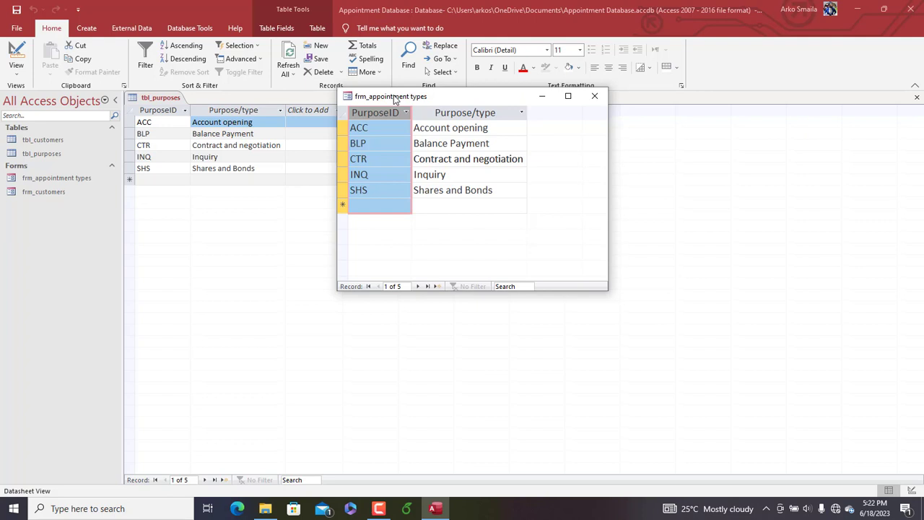
{"action": "left_click", "coordinate": [409, 143]}
{"action": "left_click_drag", "start_coordinate": [495, 143], "coordinate": [425, 142]}
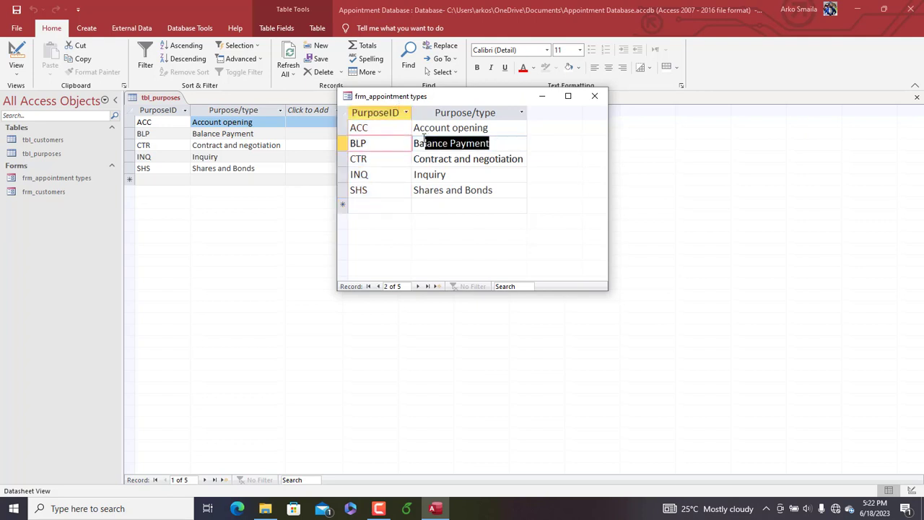
{"action": "left_click", "coordinate": [376, 143]}
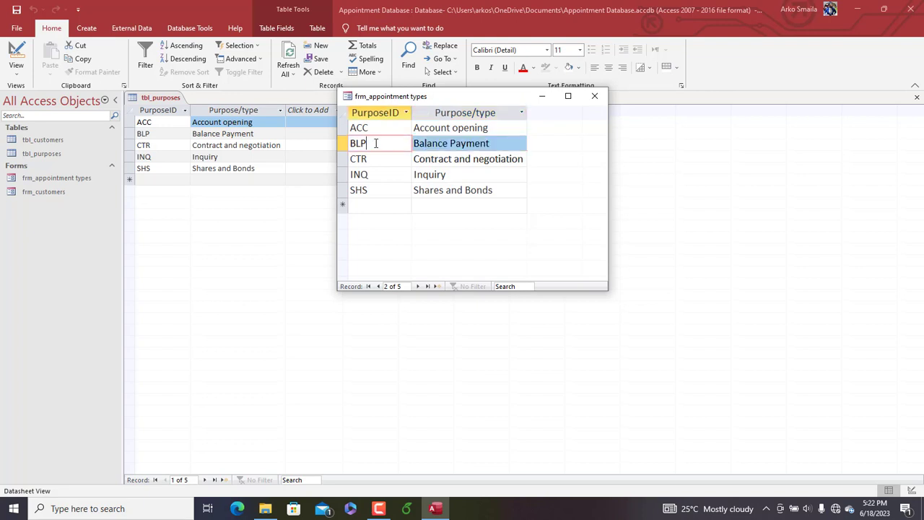
{"action": "left_click_drag", "start_coordinate": [483, 98], "coordinate": [507, 98]}
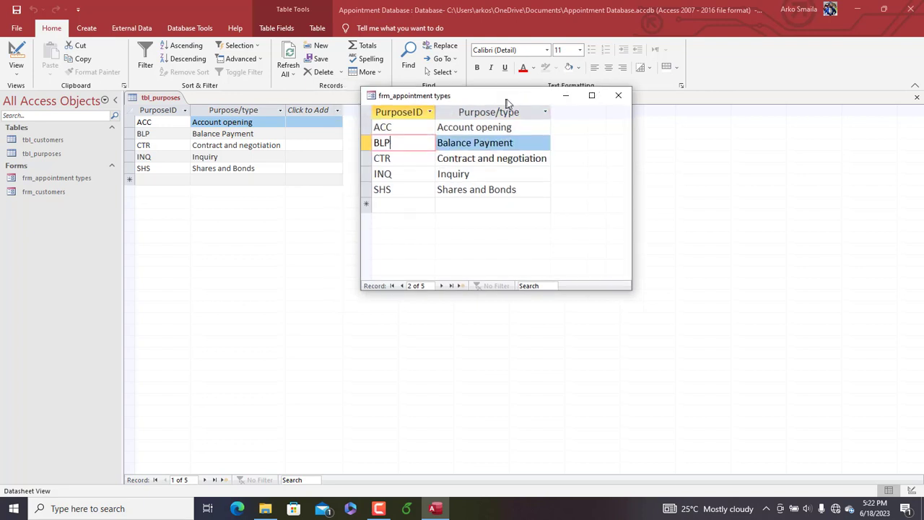
Close frm_appointment types and tbl_purposes, saving the form's design changes and the table's layout changes
{"action": "left_click", "coordinate": [610, 100]}
{"action": "left_click", "coordinate": [419, 290]}
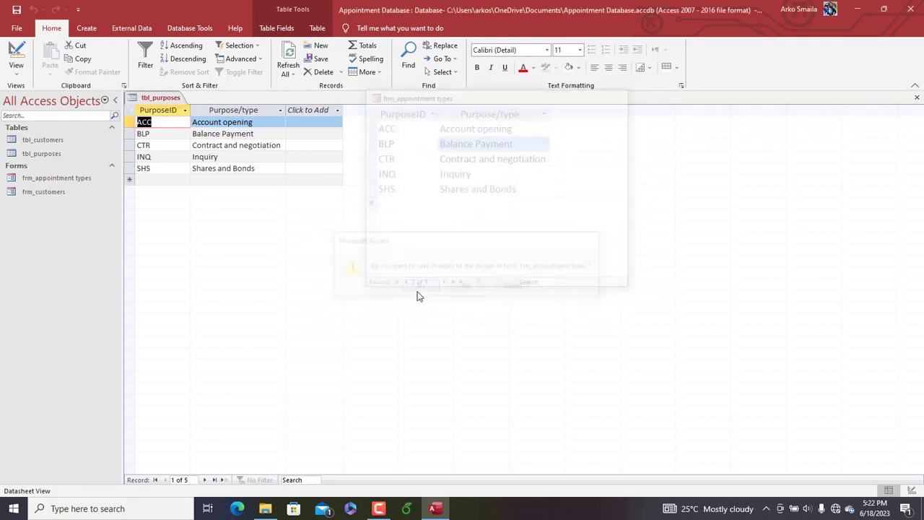
{"action": "right_click", "coordinate": [159, 98]}
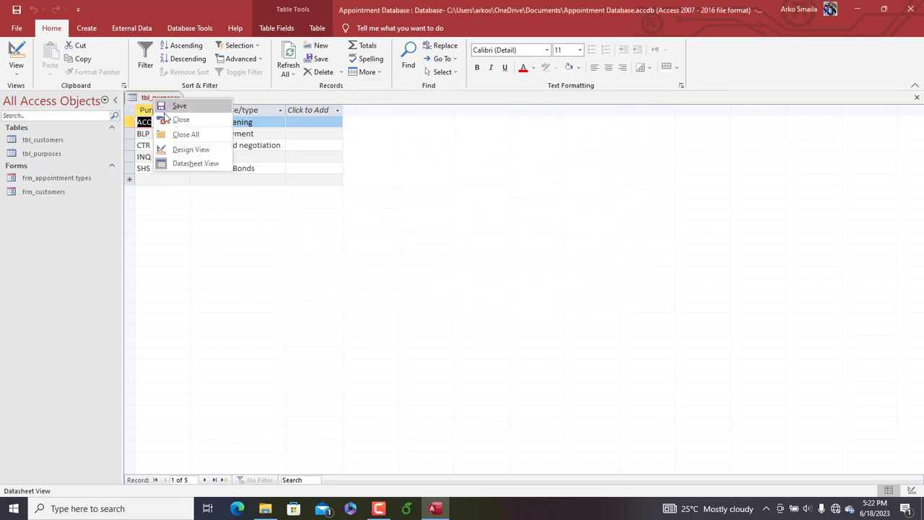
{"action": "left_click", "coordinate": [167, 119]}
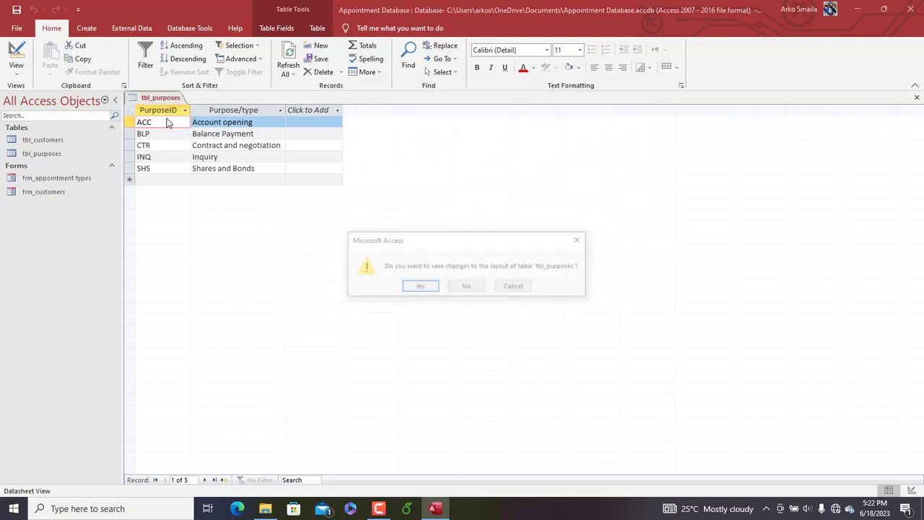
{"action": "left_click", "coordinate": [420, 287]}
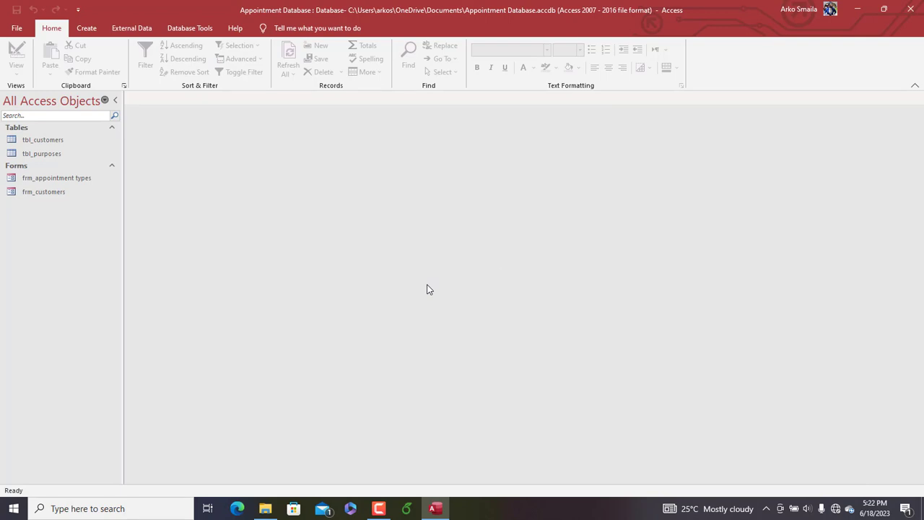
Start a new table in Design View and add a BookingID field with the AutoNumber data type
{"action": "left_click", "coordinate": [88, 29]}
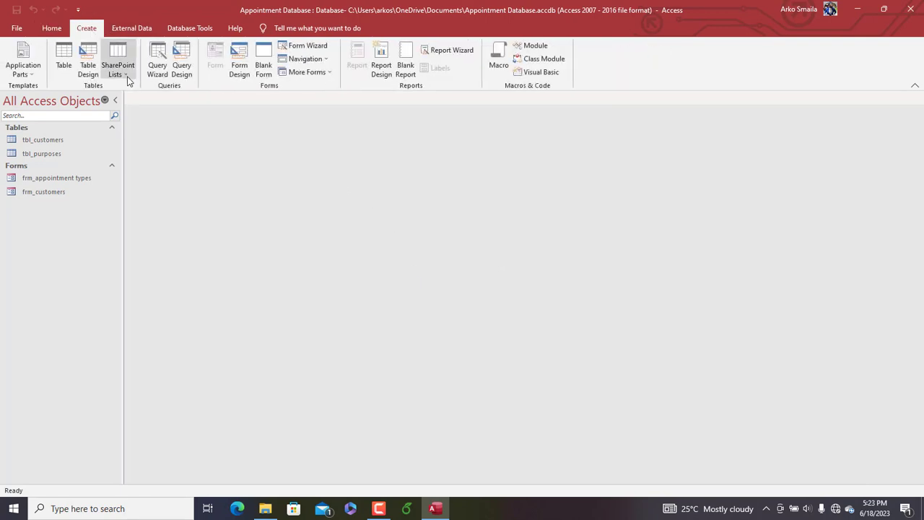
{"action": "left_click", "coordinate": [89, 71]}
{"action": "type", "text": "B"}
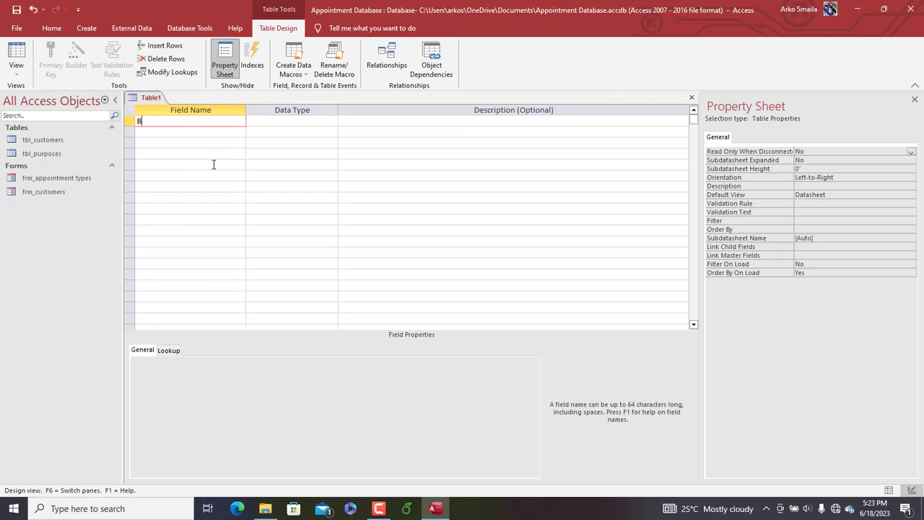
{"action": "type", "text": "ookingID"}
{"action": "key", "text": "Tab"}
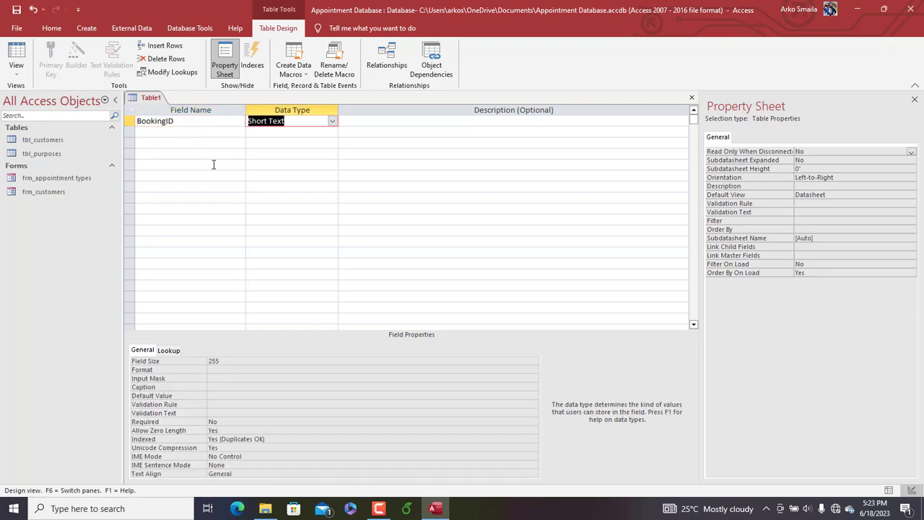
{"action": "type", "text": "autoNumber"}
{"action": "key", "text": "Tab"}
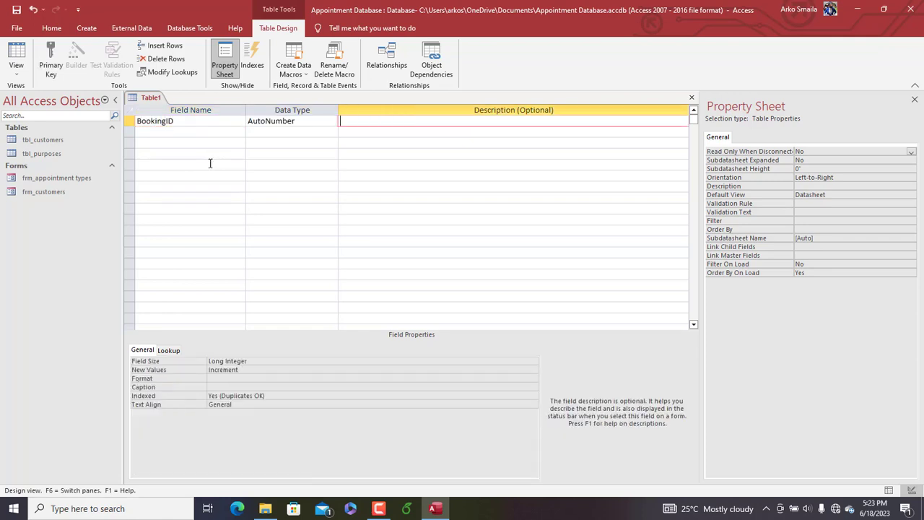
Make BookingID the primary key of the new table
{"action": "left_click", "coordinate": [128, 121]}
{"action": "left_click", "coordinate": [52, 69]}
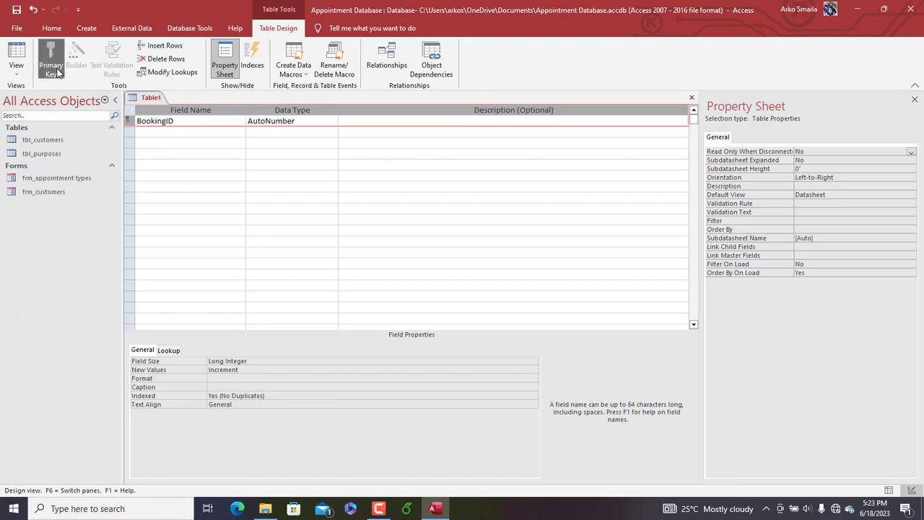
{"action": "left_click", "coordinate": [162, 134]}
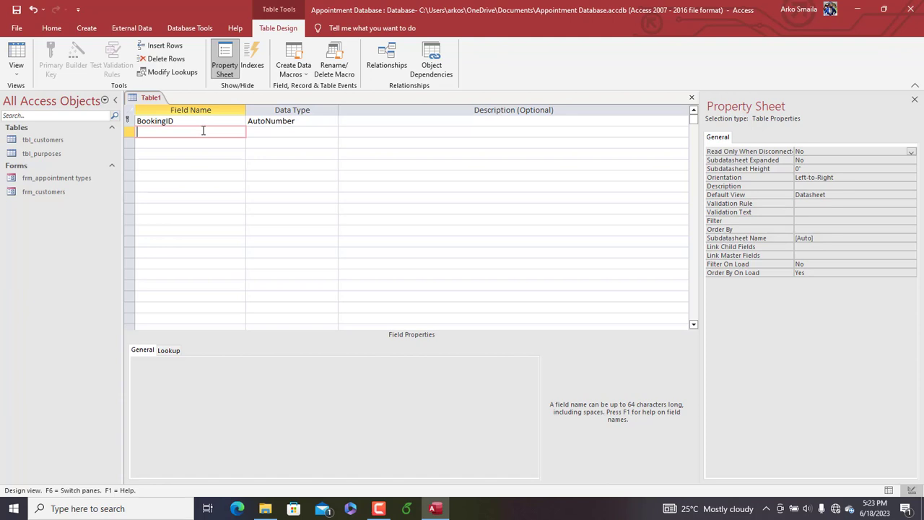
Add a CustomerID field with the Number data type, checking the CustomerID column in tbl_customers for the matching type
{"action": "type", "text": "CustomerID"}
{"action": "key", "text": "Tab"}
{"action": "left_click", "coordinate": [38, 140]}
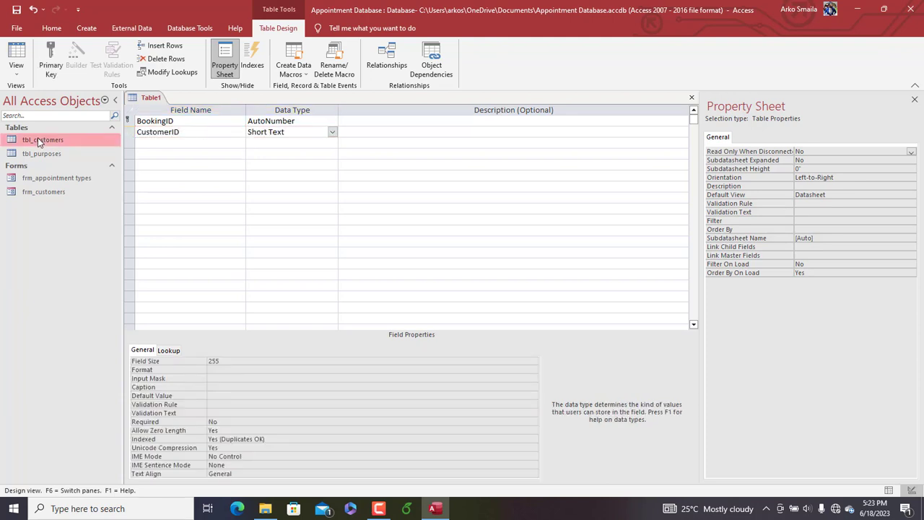
{"action": "double_click", "coordinate": [38, 140]}
{"action": "left_click", "coordinate": [181, 110]}
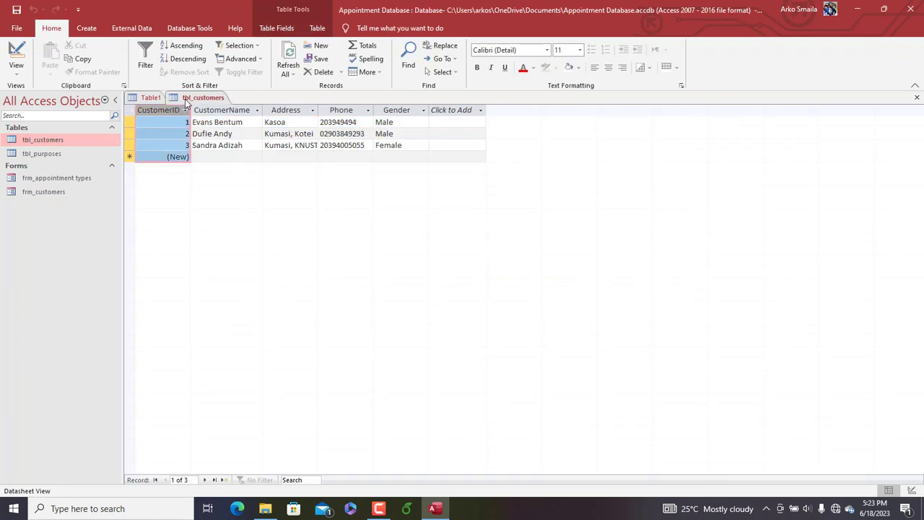
{"action": "right_click", "coordinate": [185, 103]}
{"action": "left_click", "coordinate": [202, 120]}
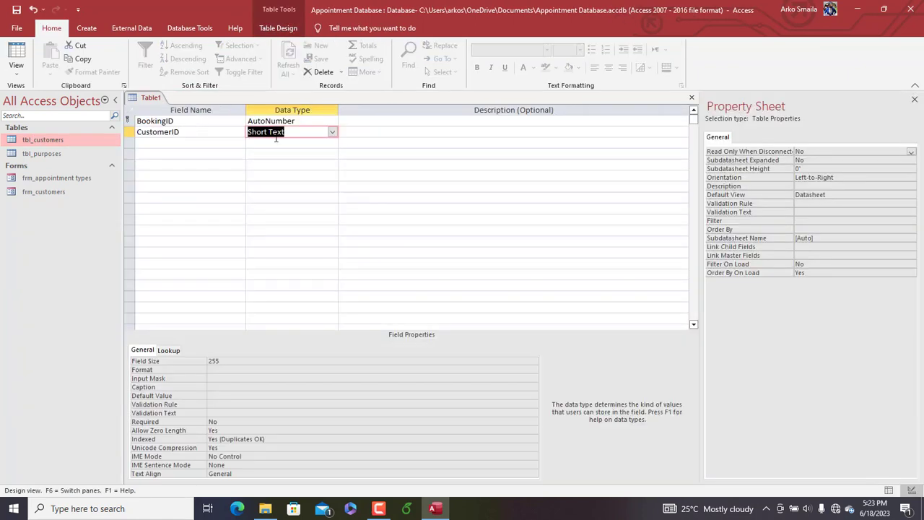
{"action": "type", "text": "N"}
{"action": "key", "text": "Tab"}
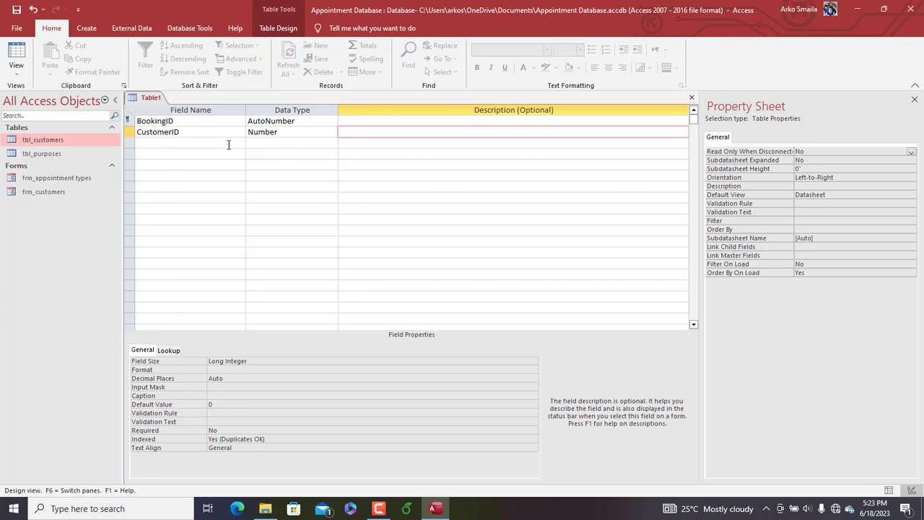
Add an ActivityDate field with the Date/Time data type below CustomerID
{"action": "left_click", "coordinate": [184, 143]}
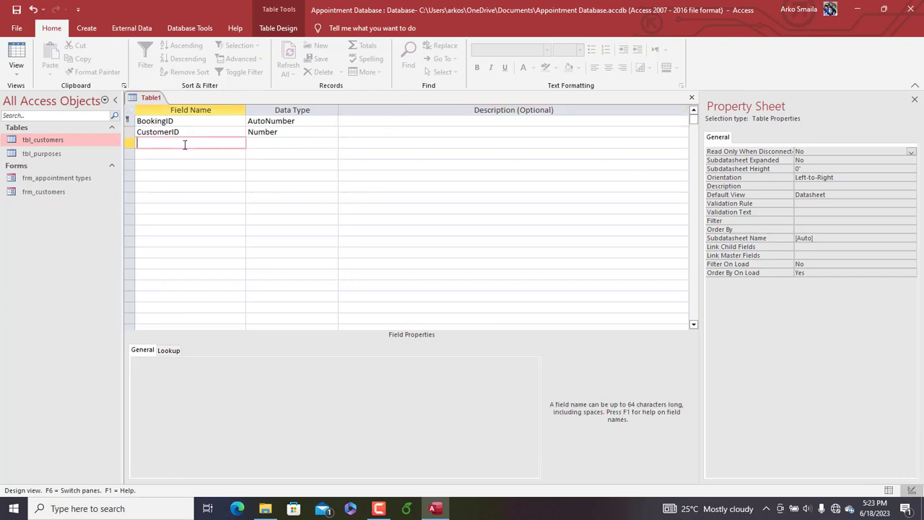
{"action": "type", "text": "Pu"}
{"action": "key", "text": "BackSpace"}
{"action": "key", "text": "BackSpace"}
{"action": "type", "text": "ActivityDate"}
{"action": "key", "text": "Tab"}
{"action": "type", "text": "da"}
{"action": "key", "text": "Tab"}
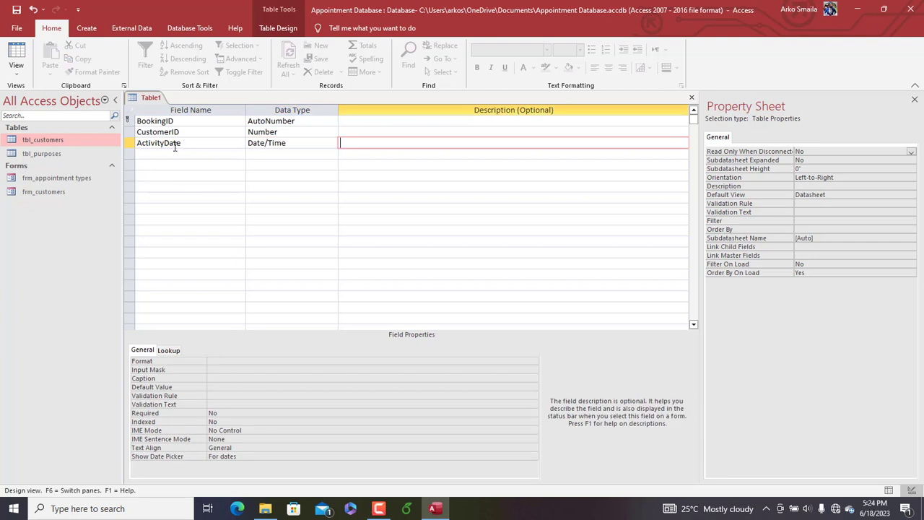
Add an ActivityTIme field with the Date/Time data type below ActivityDate
{"action": "left_click", "coordinate": [142, 153]}
{"action": "type", "text": "Activity"}
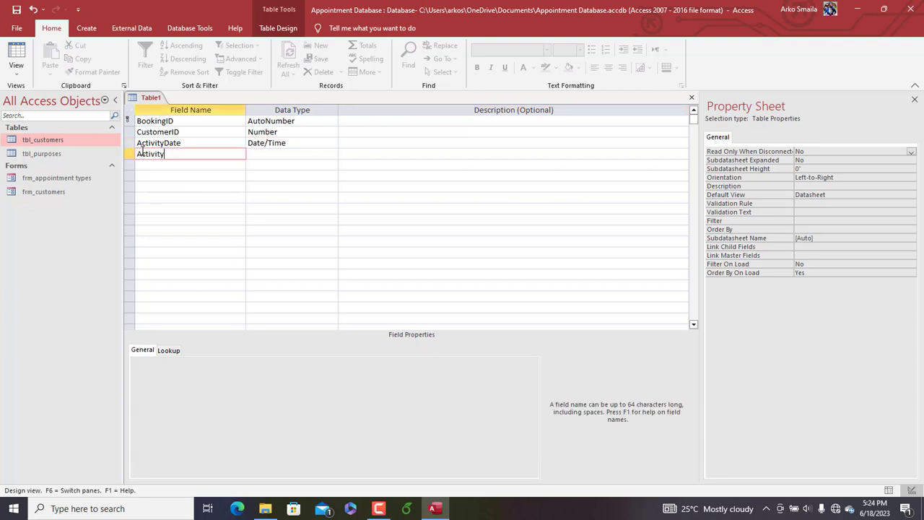
{"action": "type", "text": "Time"}
{"action": "key", "text": "Tab"}
{"action": "type", "text": "da"}
{"action": "key", "text": "Tab"}
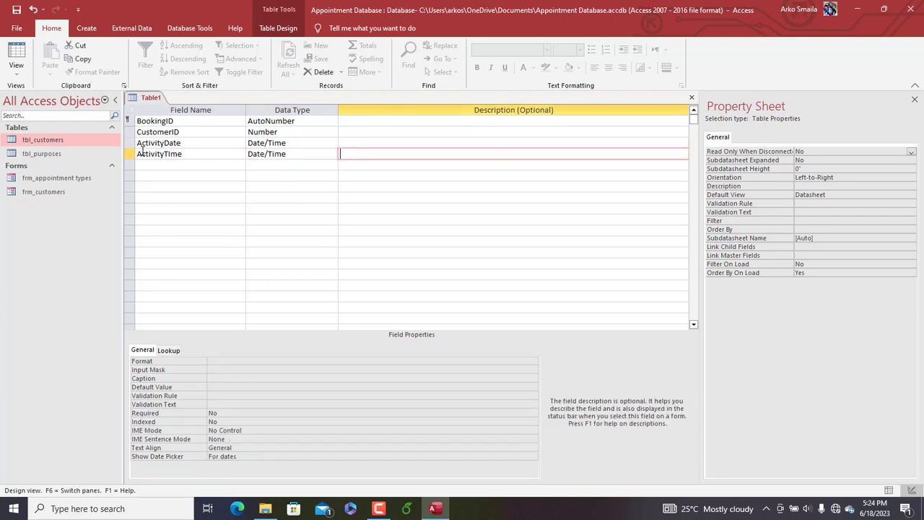
Add a Purpose field with the Short Text data type below ActivityTIme
{"action": "left_click", "coordinate": [142, 167]}
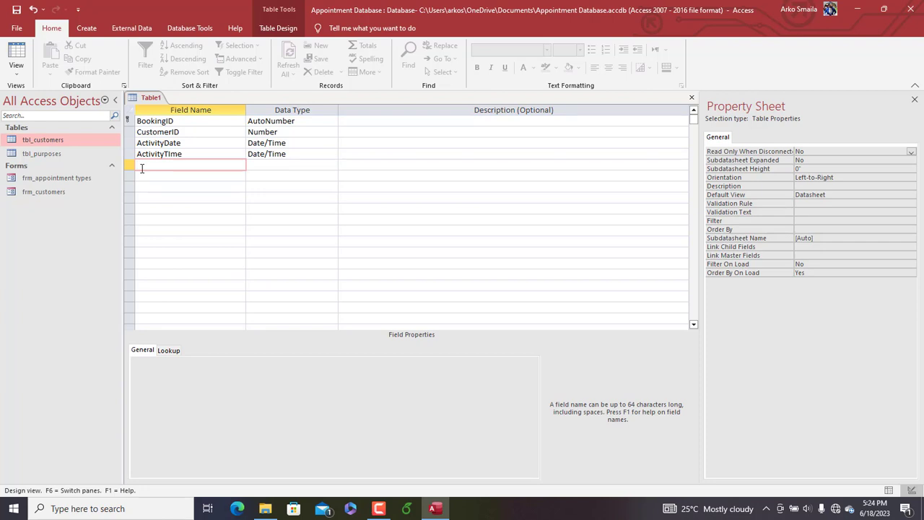
{"action": "type", "text": "Purpose"}
{"action": "key", "text": "Tab"}
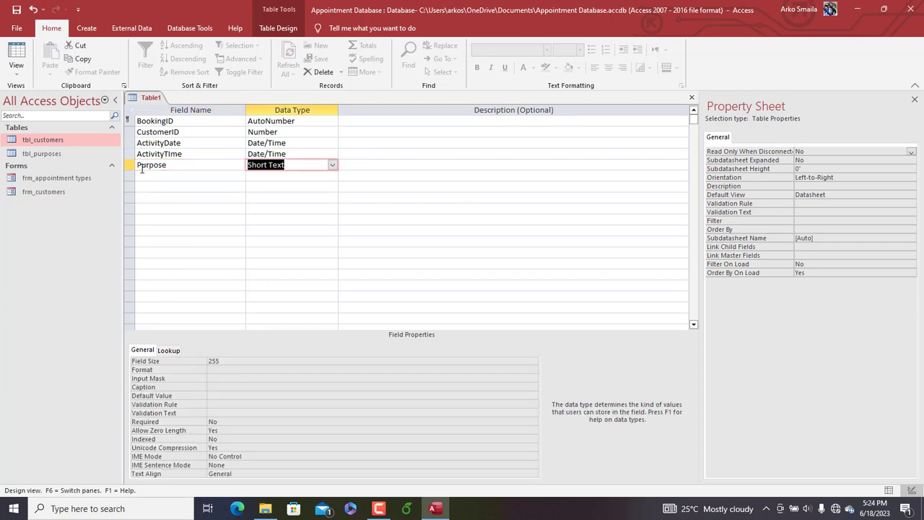
Examine the Purpose/type column in tbl_purposes as the source for the Purpose field, and close the table
{"action": "left_click", "coordinate": [50, 154]}
{"action": "double_click", "coordinate": [49, 154]}
{"action": "right_click", "coordinate": [202, 98]}
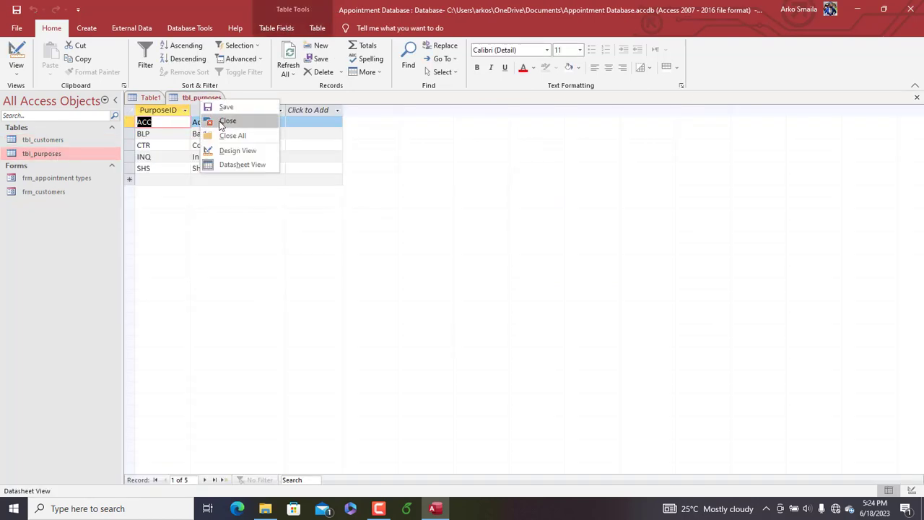
{"action": "left_click", "coordinate": [217, 120]}
{"action": "double_click", "coordinate": [33, 154]}
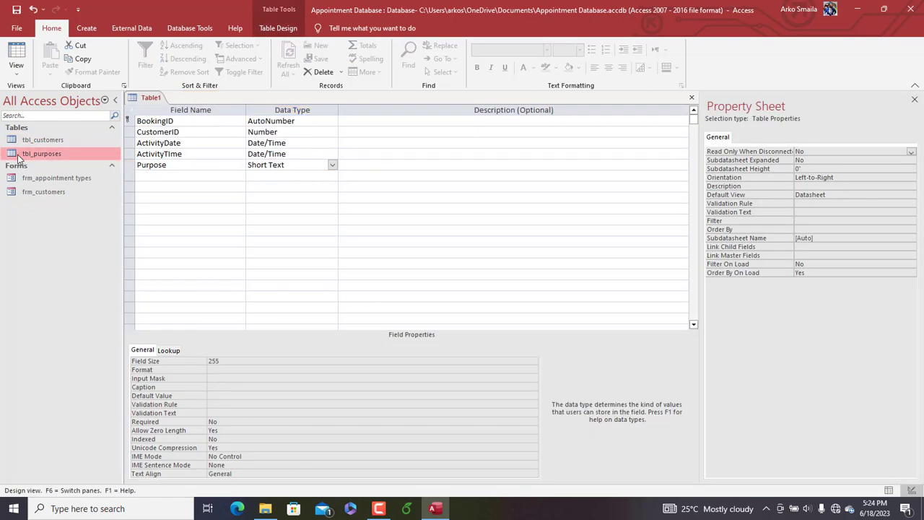
{"action": "left_click", "coordinate": [236, 110]}
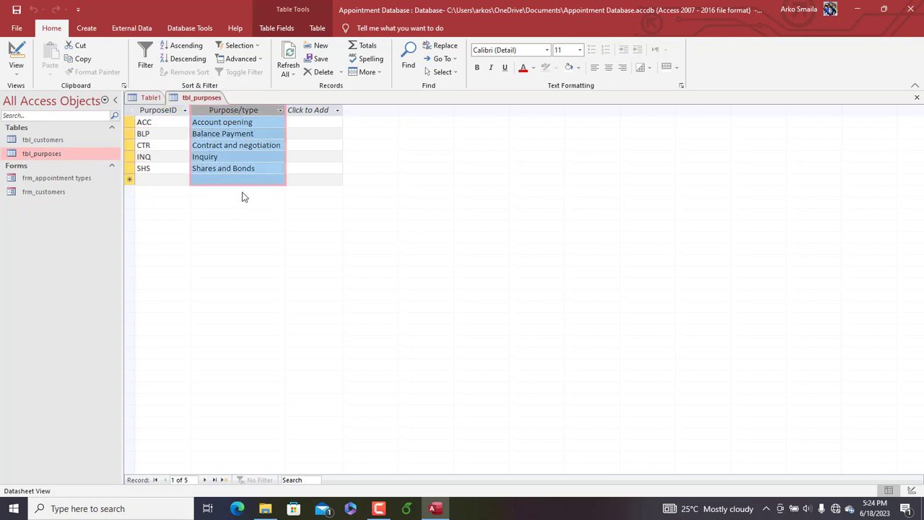
{"action": "right_click", "coordinate": [200, 100]}
{"action": "left_click", "coordinate": [219, 121]}
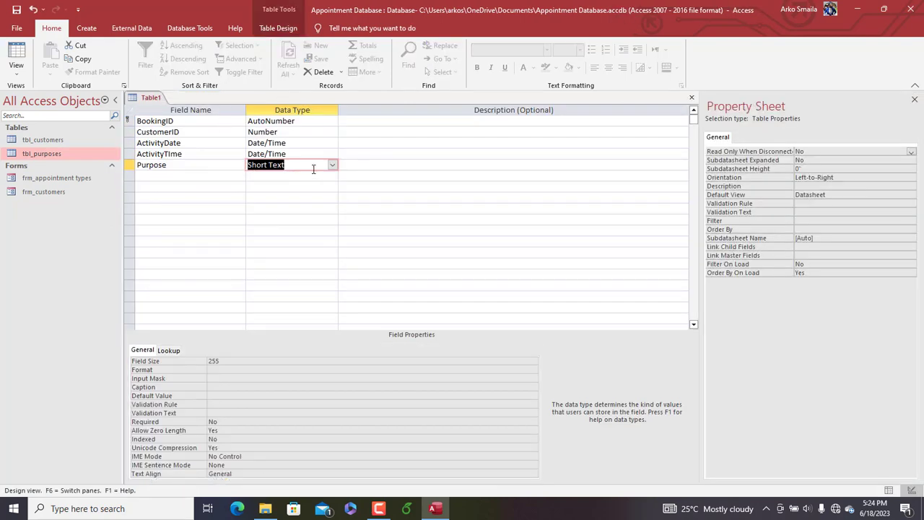
Start the Lookup Wizard for the Purpose field's data type
{"action": "left_click", "coordinate": [332, 165]}
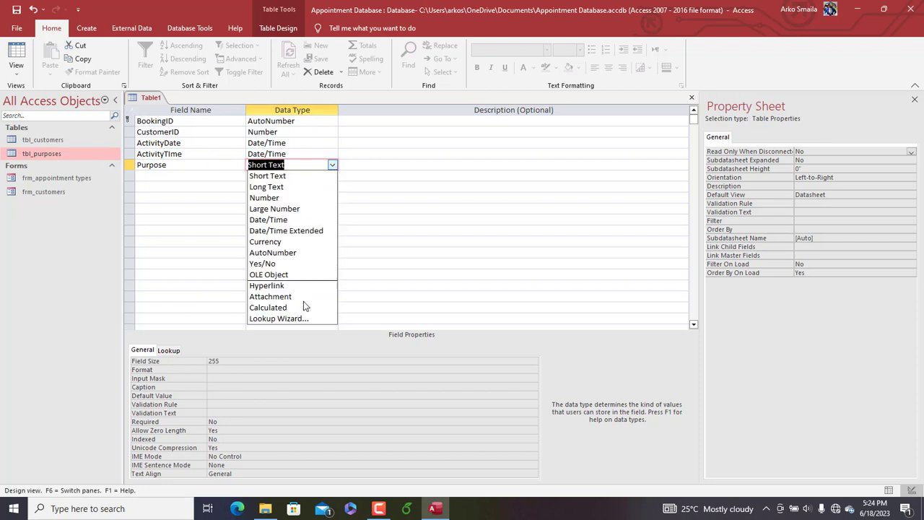
{"action": "left_click", "coordinate": [302, 318]}
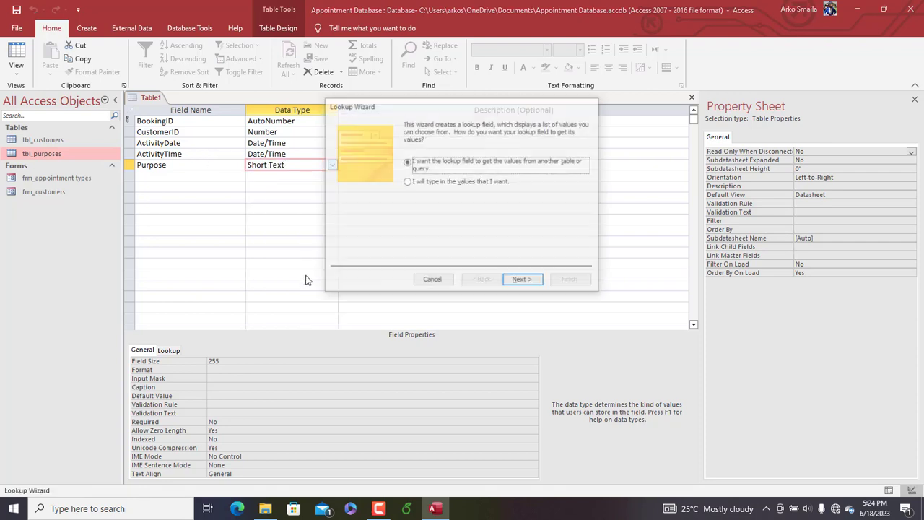
{"action": "left_click", "coordinate": [446, 183]}
{"action": "left_click", "coordinate": [523, 281]}
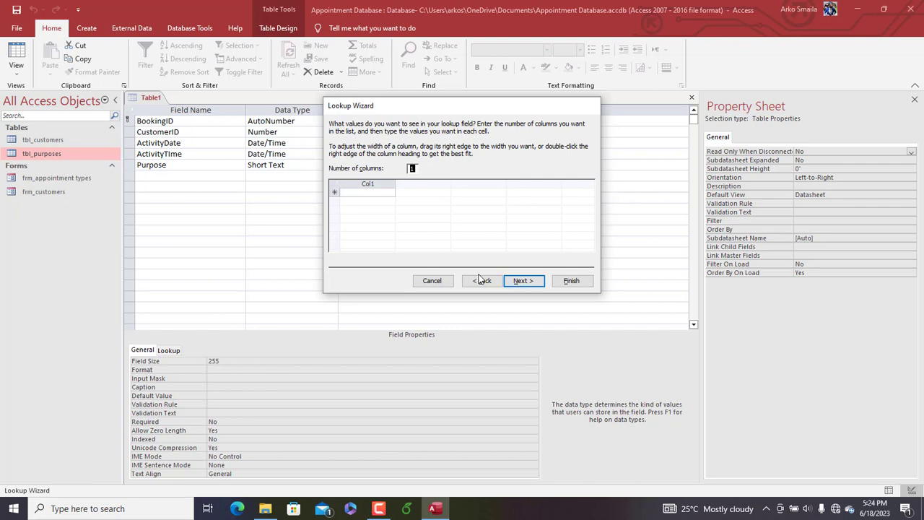
{"action": "left_click", "coordinate": [482, 280]}
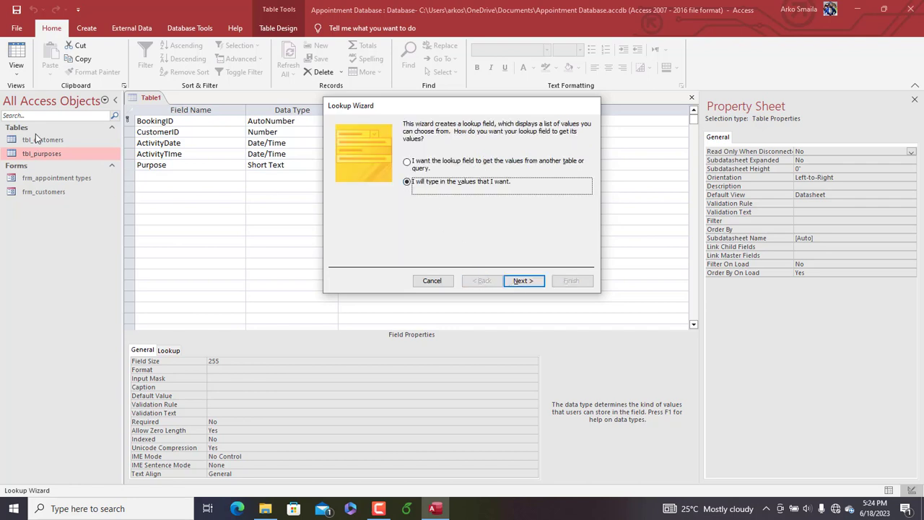
Have the Purpose lookup get its values from tbl_purposes, including only the Purpose/type field
{"action": "left_click", "coordinate": [437, 162]}
{"action": "left_click", "coordinate": [524, 281]}
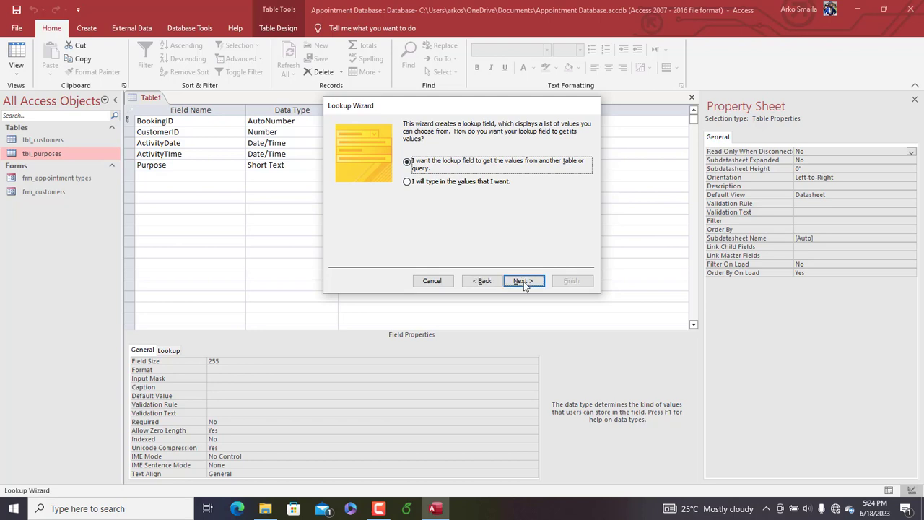
{"action": "left_click", "coordinate": [453, 156]}
{"action": "double_click", "coordinate": [452, 156]}
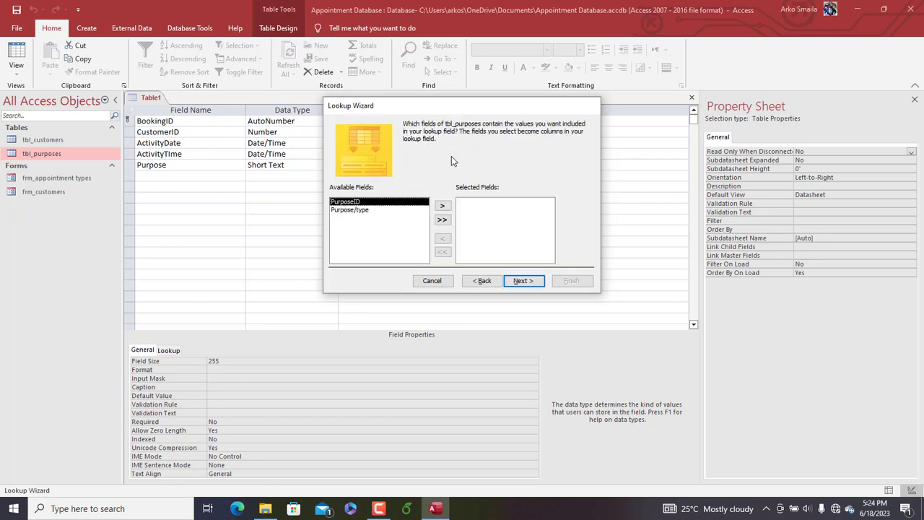
{"action": "mouse_move", "coordinate": [374, 513]}
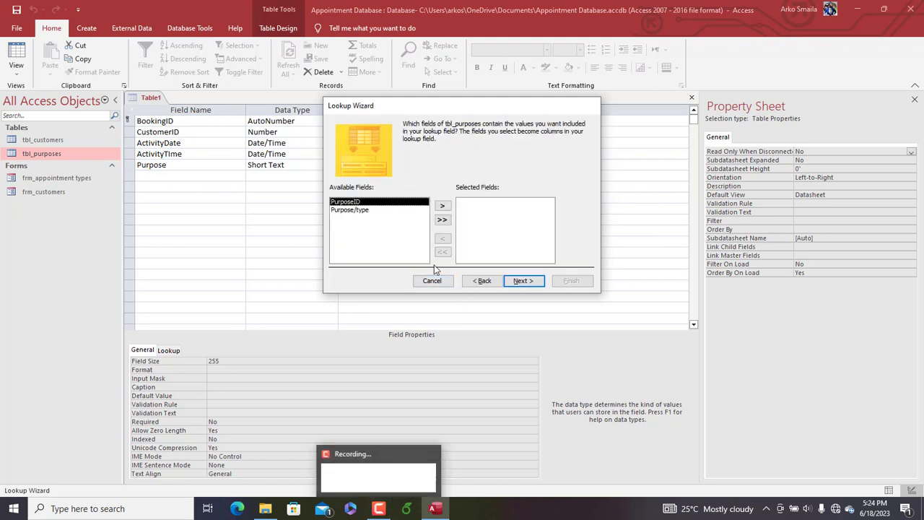
{"action": "double_click", "coordinate": [354, 211]}
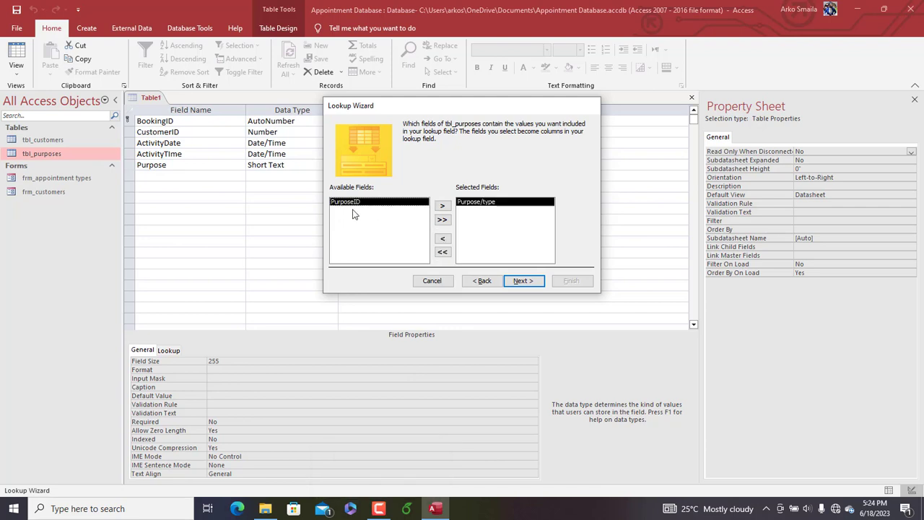
{"action": "left_click", "coordinate": [520, 286]}
Sort the lookup list by Purpose/type in ascending order and fit the column width to its entries
{"action": "left_click", "coordinate": [424, 162]}
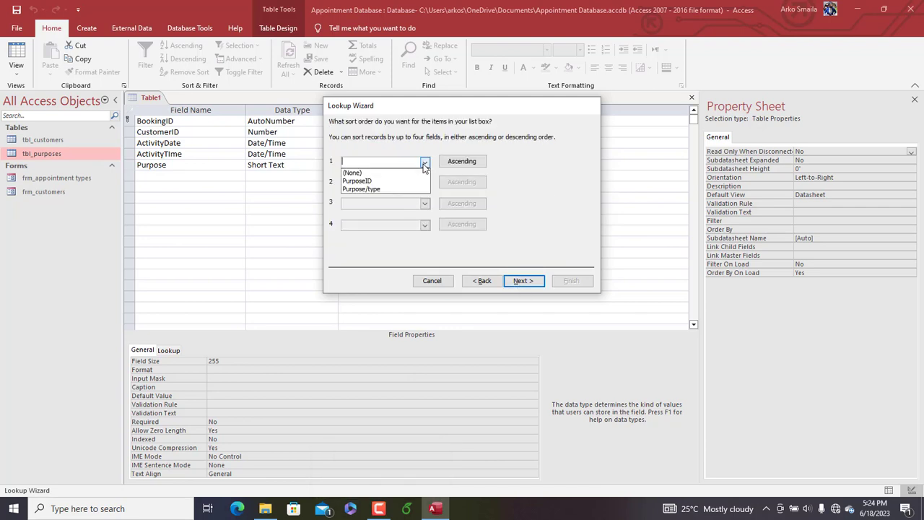
{"action": "left_click", "coordinate": [517, 281]}
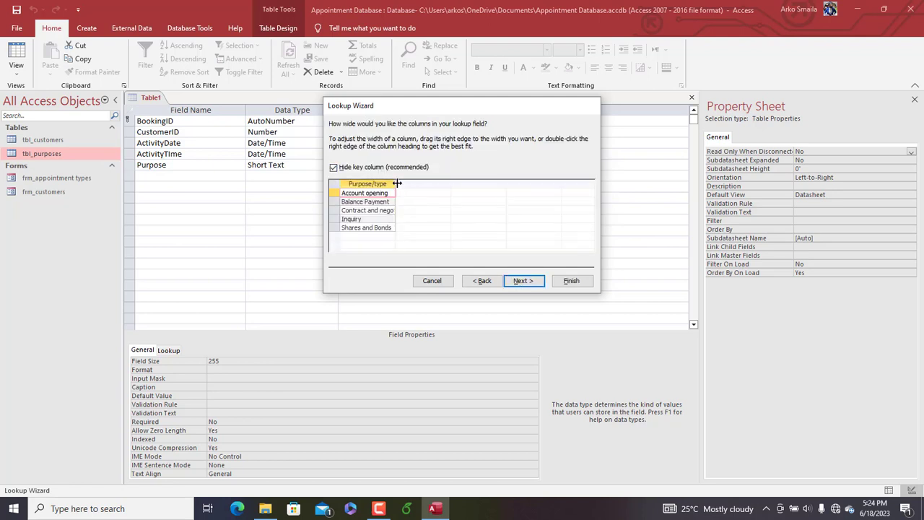
{"action": "double_click", "coordinate": [395, 184]}
{"action": "left_click", "coordinate": [525, 283]}
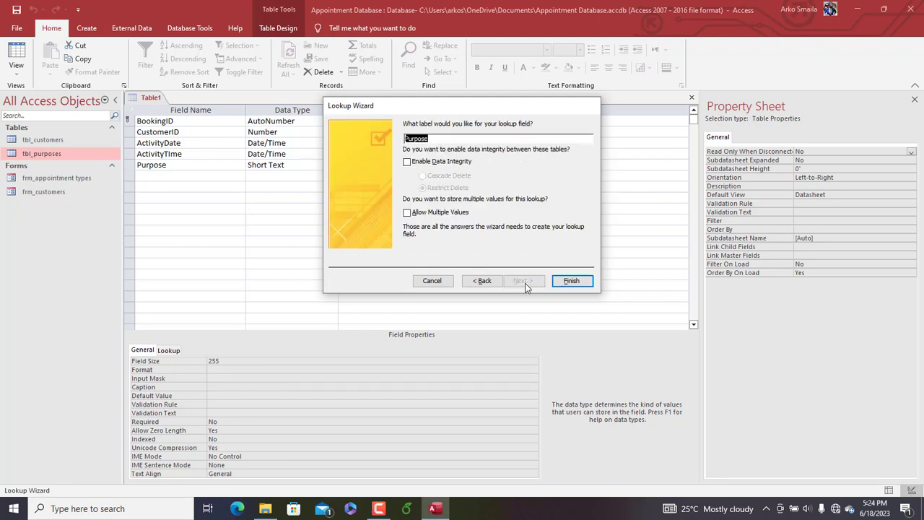
Finish the Purpose lookup with data integrity enabled and Restrict Delete, saving the table as tbl_bookings
{"action": "left_click", "coordinate": [408, 162]}
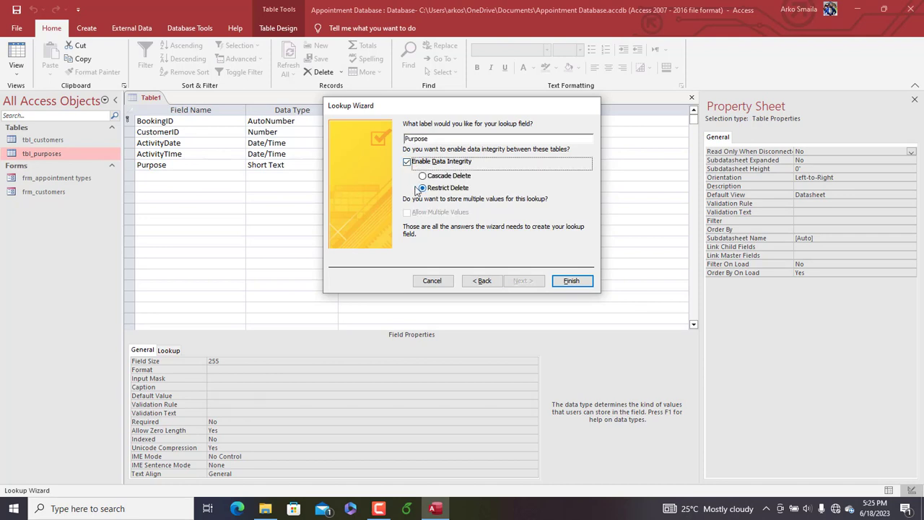
{"action": "left_click", "coordinate": [570, 281]}
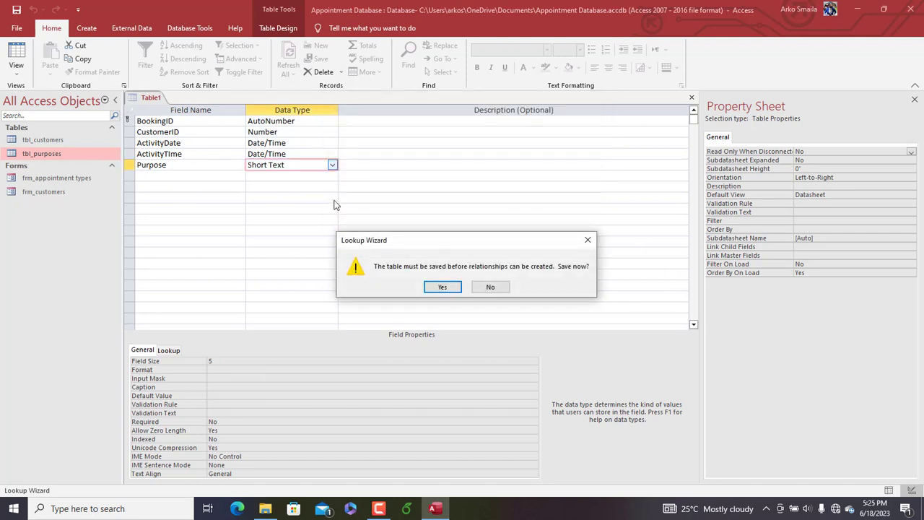
{"action": "left_click", "coordinate": [442, 287]}
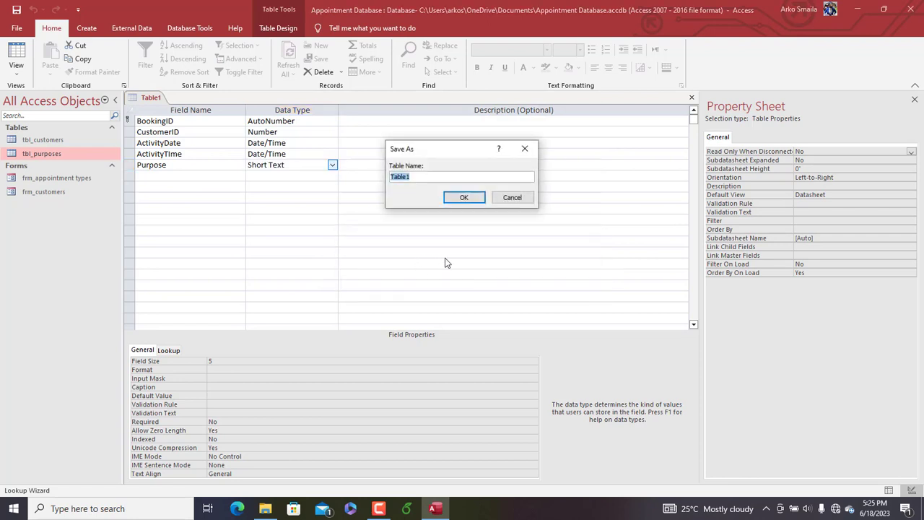
{"action": "type", "text": "tbl_bookings"}
{"action": "key", "text": "Return"}
Add a Date_entryDate field with the Date/Time data type below Purpose
{"action": "left_click", "coordinate": [169, 178]}
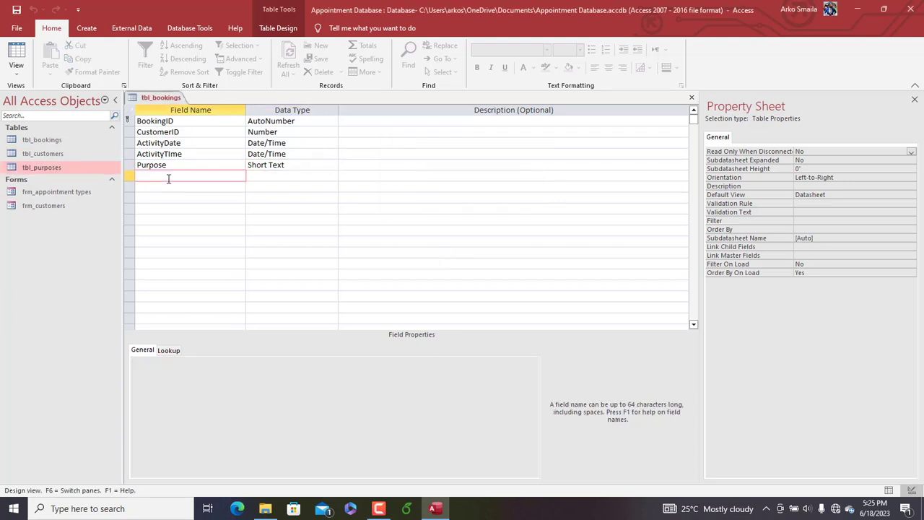
{"action": "type", "text": "ENtr"}
{"action": "key", "text": "Caps_Lock"}
{"action": "key", "text": "Caps_Lock"}
{"action": "type", "text": "ate_entryDate"}
{"action": "key", "text": "Tab"}
{"action": "type", "text": "d"}
{"action": "key", "text": "Tab"}
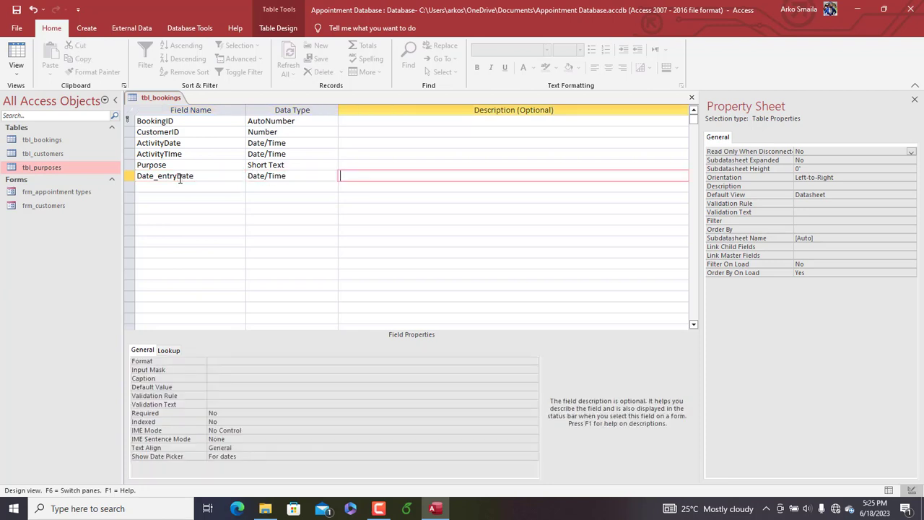
Save the design of tbl_bookings, replacing the previously saved version with the most recent changes
{"action": "right_click", "coordinate": [161, 99]}
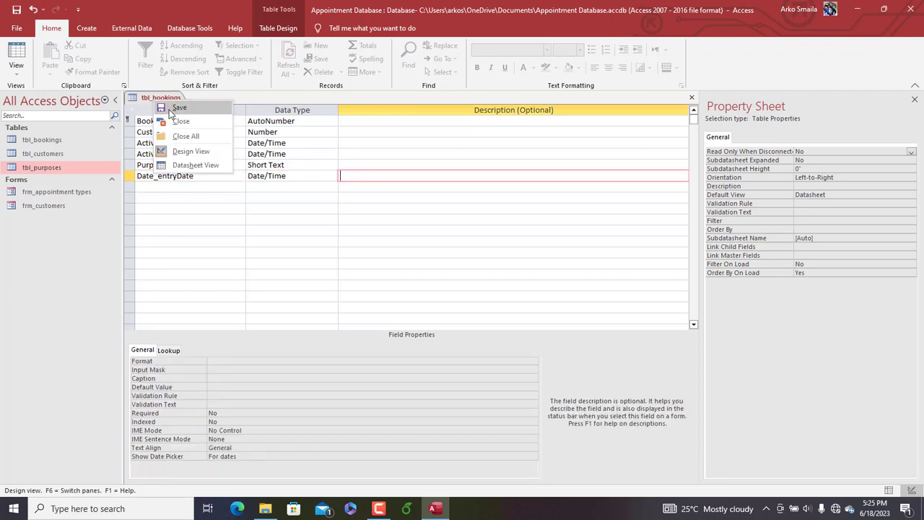
{"action": "left_click", "coordinate": [163, 107]}
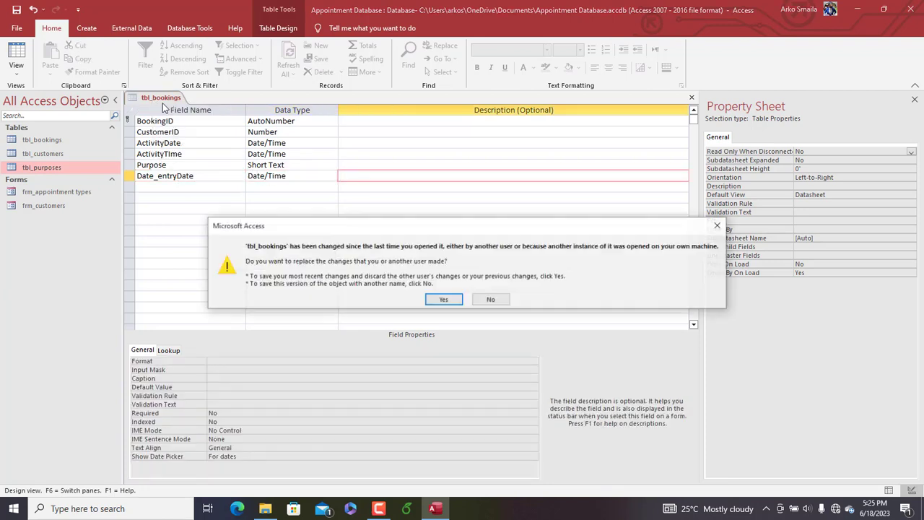
{"action": "left_click", "coordinate": [442, 299]}
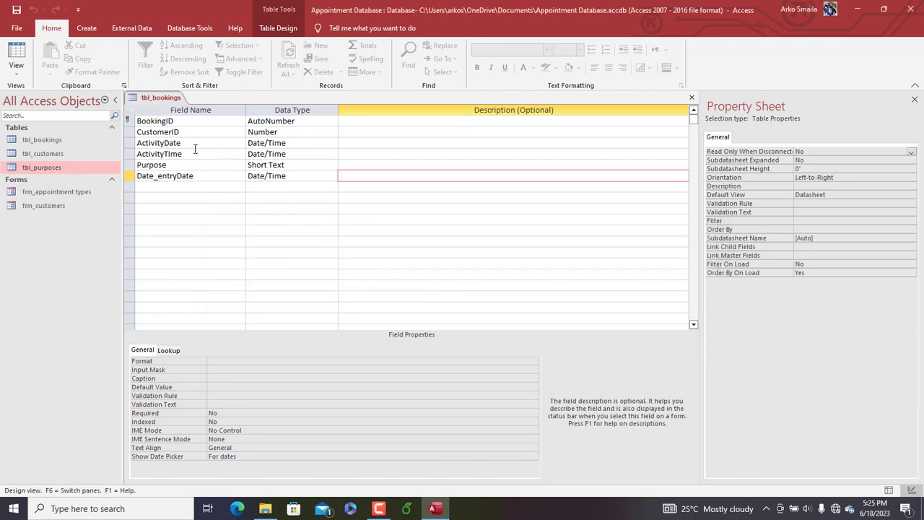
Widen the ActivityTIme and CustomerID columns in the datasheet of tbl_bookings, and close the table with its layout saved
{"action": "left_click", "coordinate": [22, 58]}
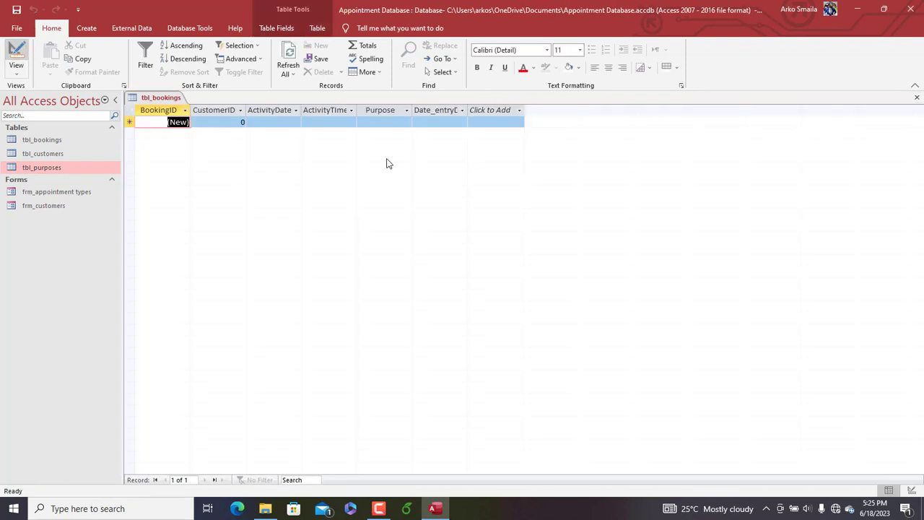
{"action": "double_click", "coordinate": [357, 109]}
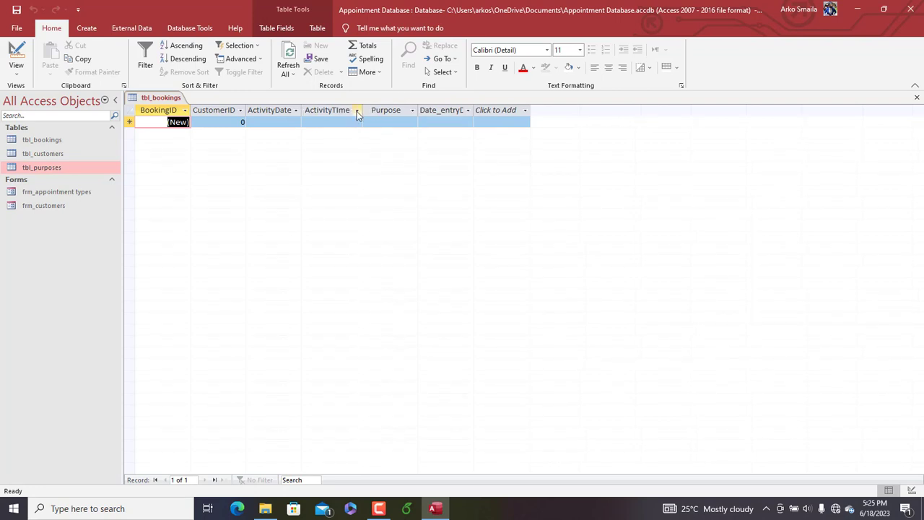
{"action": "double_click", "coordinate": [247, 109]}
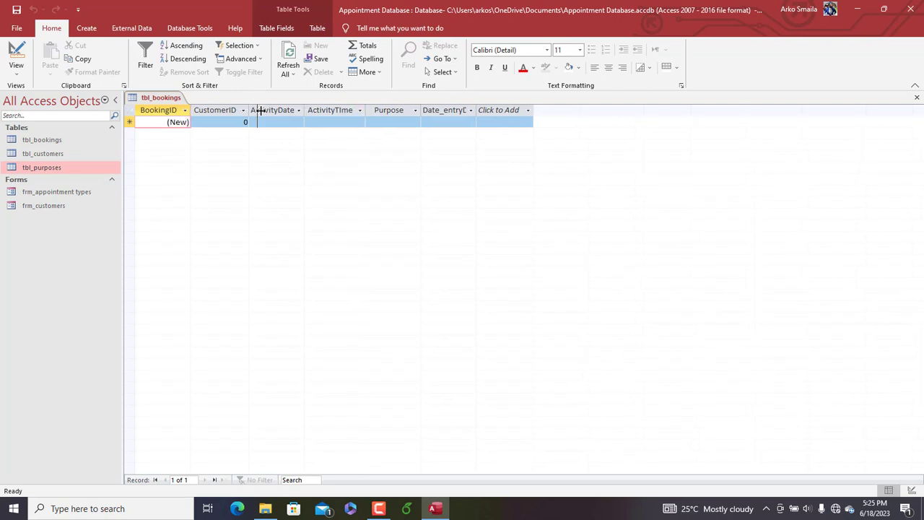
{"action": "left_click_drag", "start_coordinate": [251, 110], "coordinate": [258, 109]}
{"action": "right_click", "coordinate": [164, 100]}
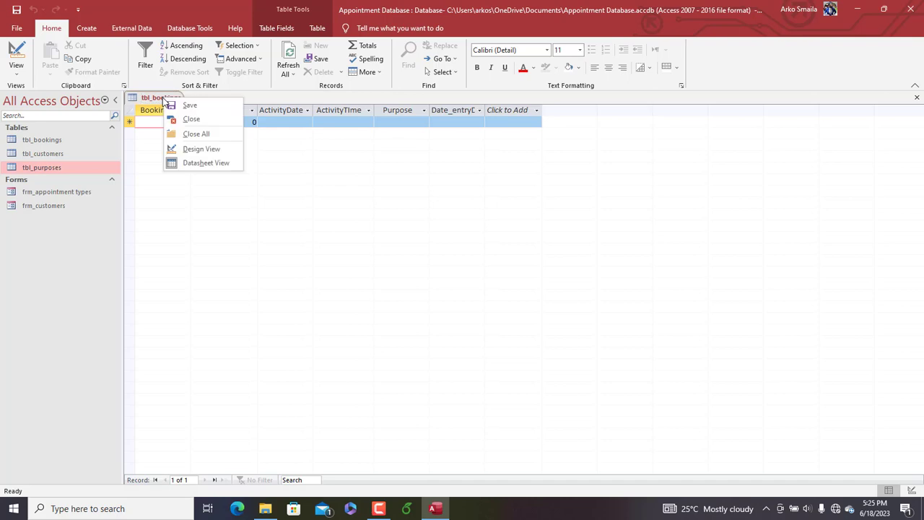
{"action": "left_click", "coordinate": [195, 135]}
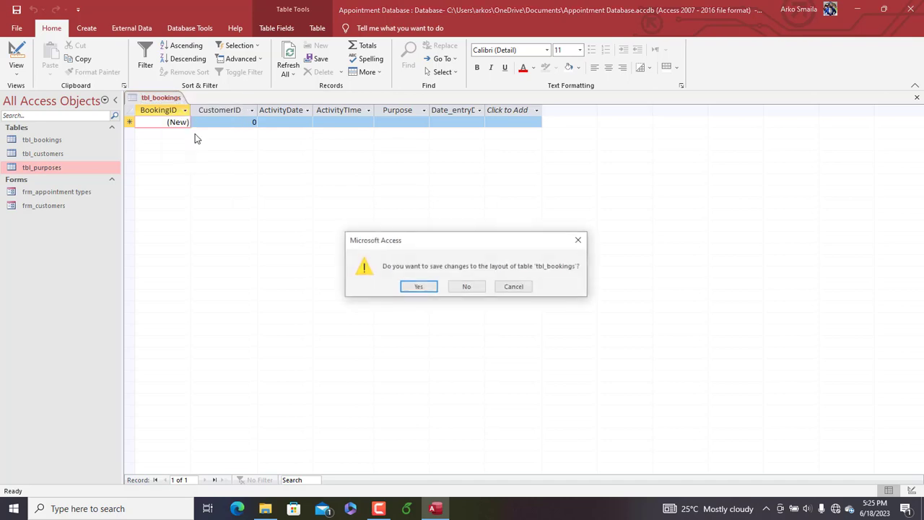
{"action": "left_click", "coordinate": [417, 288]}
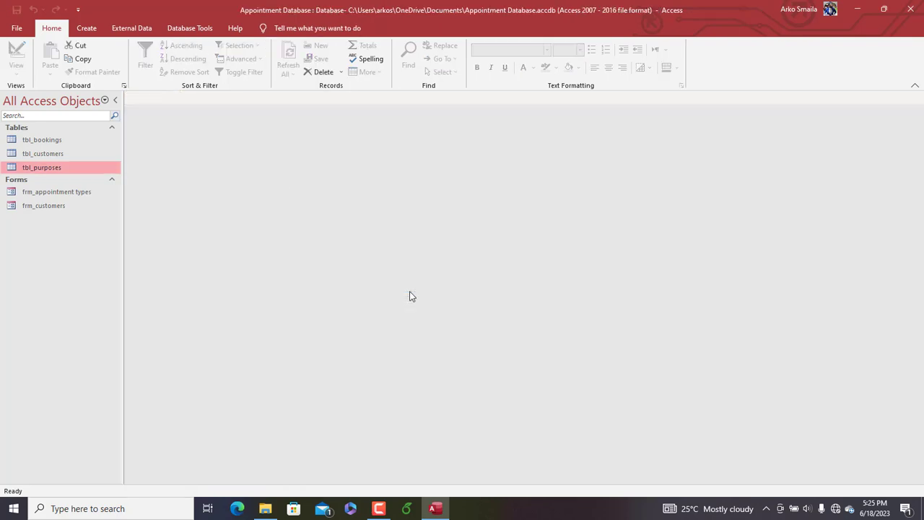
Open the database relationships, set tbl_bookings farther from tbl_purposes, and add tbl_customers to the layout
{"action": "left_click", "coordinate": [190, 28]}
{"action": "left_click", "coordinate": [144, 62]}
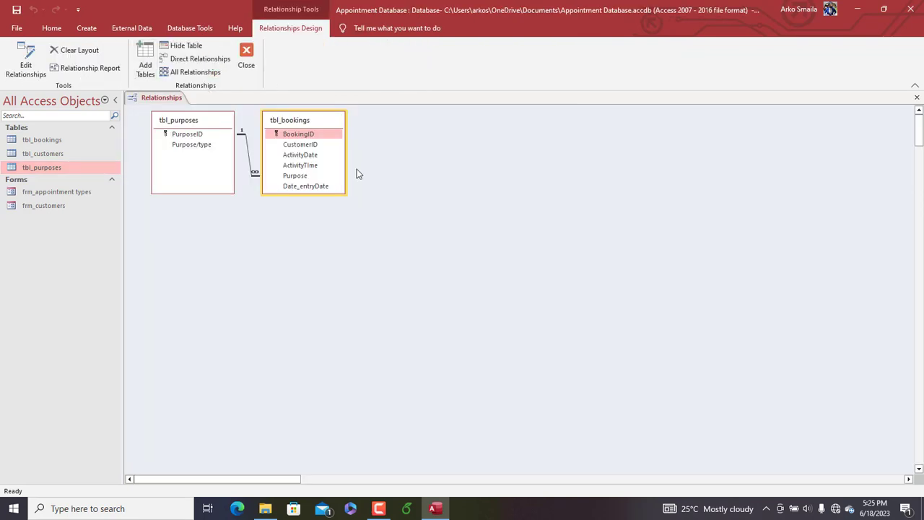
{"action": "left_click_drag", "start_coordinate": [332, 126], "coordinate": [392, 144]}
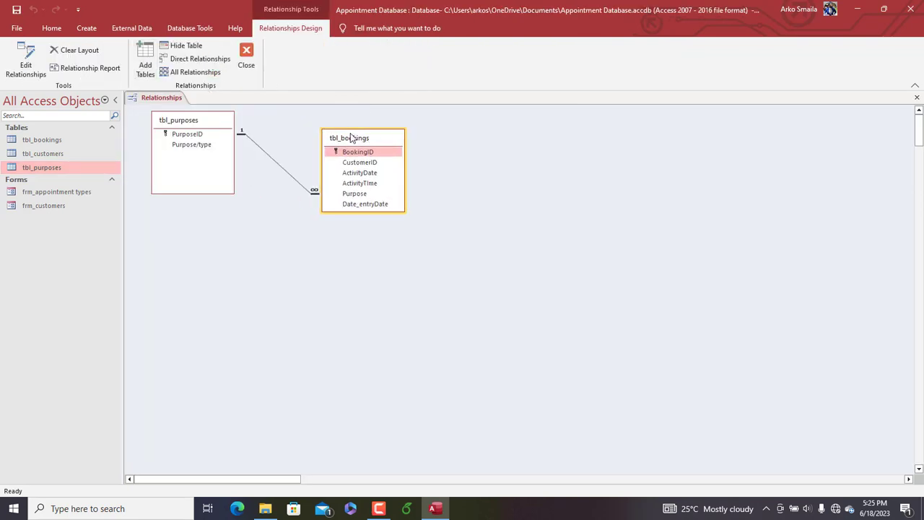
{"action": "left_click", "coordinate": [144, 69]}
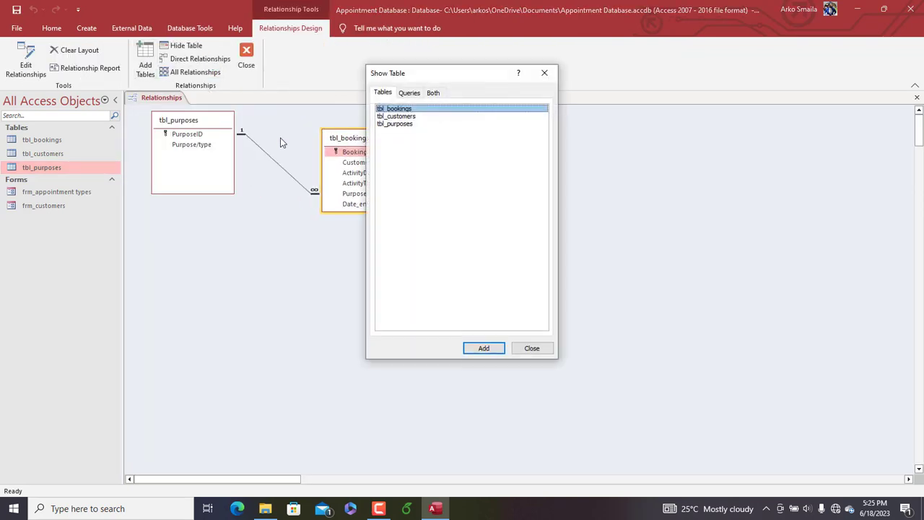
{"action": "left_click", "coordinate": [394, 117]}
{"action": "double_click", "coordinate": [396, 117]}
{"action": "left_click_drag", "start_coordinate": [441, 75], "coordinate": [287, 230]}
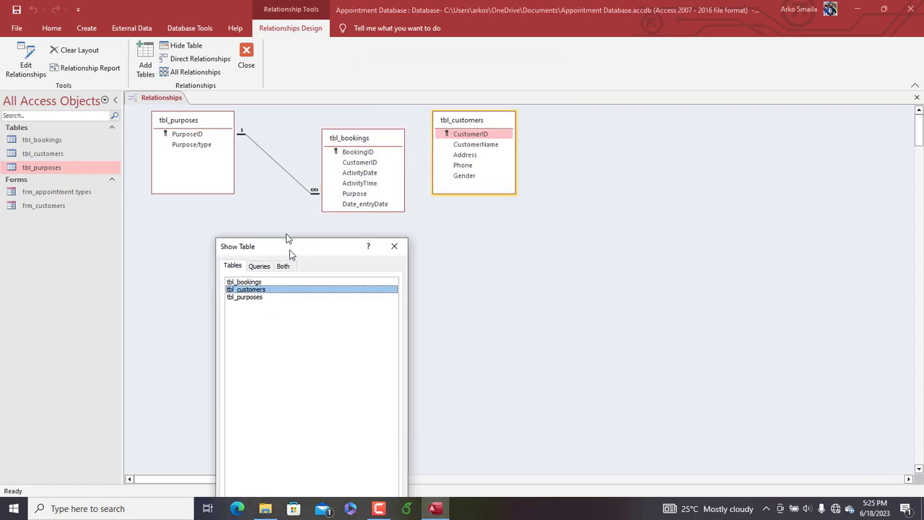
{"action": "double_click", "coordinate": [241, 262]}
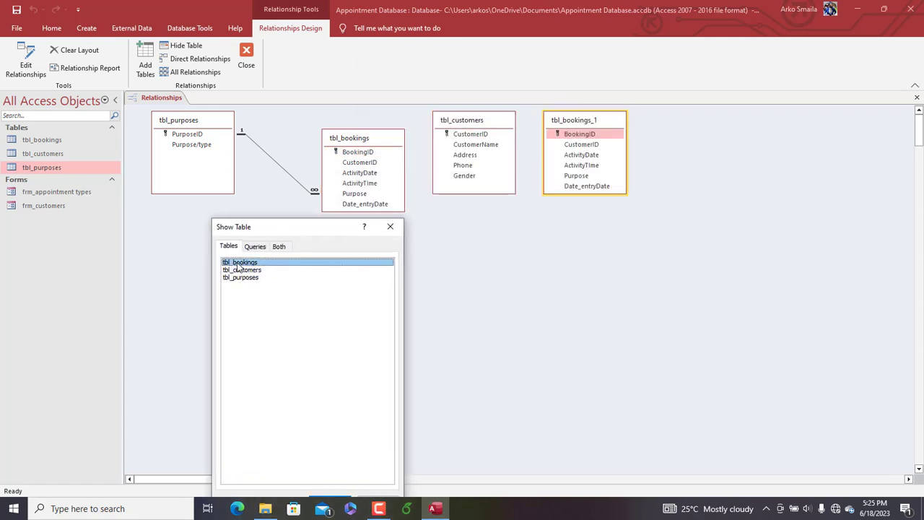
{"action": "left_click", "coordinate": [394, 228]}
{"action": "left_click_drag", "start_coordinate": [600, 121], "coordinate": [616, 166]}
{"action": "key", "text": "Delete"}
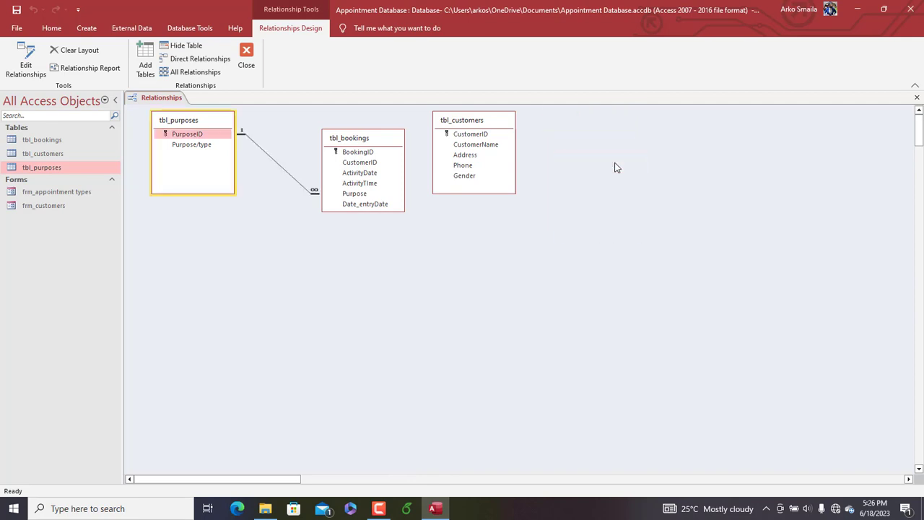
Relate tbl_customers to tbl_bookings on CustomerID, enforcing referential integrity with cascade update of related fields, and close the relationships layout
{"action": "left_click_drag", "start_coordinate": [371, 135], "coordinate": [463, 135]}
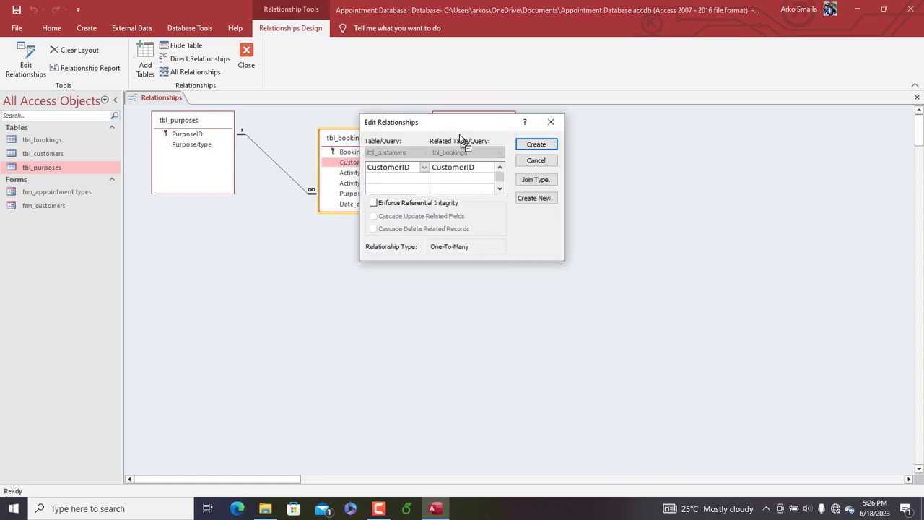
{"action": "left_click", "coordinate": [391, 205]}
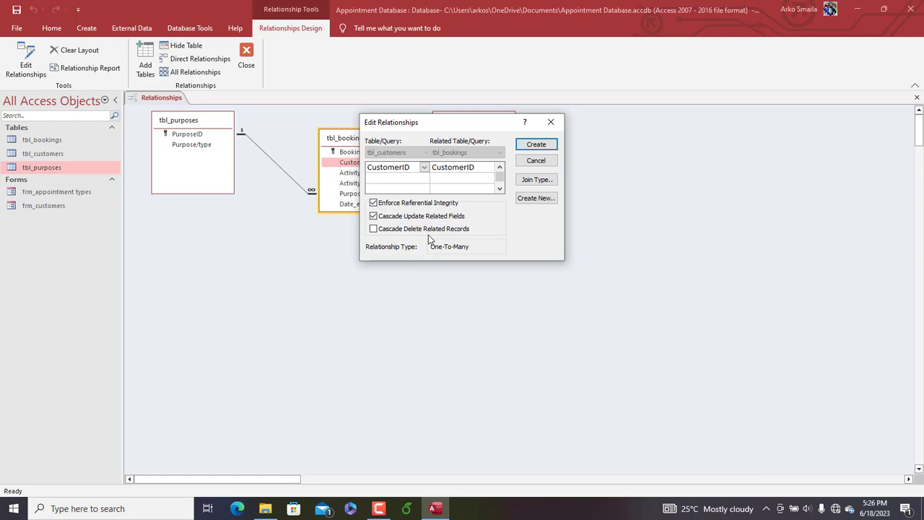
{"action": "left_click_drag", "start_coordinate": [451, 122], "coordinate": [475, 120]}
{"action": "left_click", "coordinate": [561, 143]}
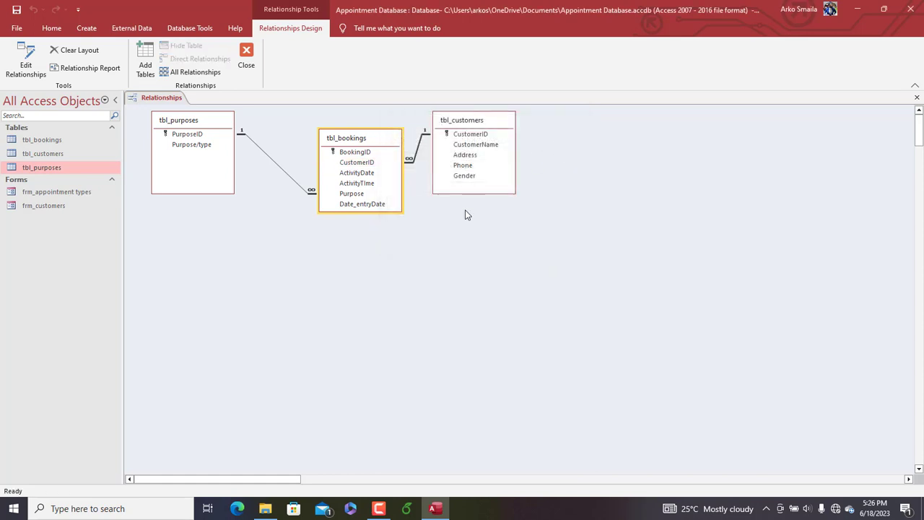
{"action": "left_click", "coordinate": [245, 64]}
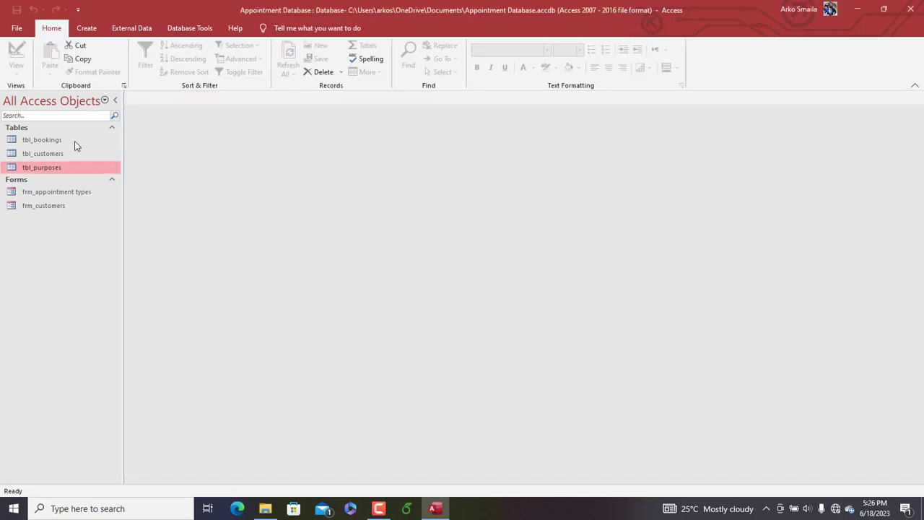
Open frm_customers in Design View and delete the "Customers profile" title from the form header
{"action": "left_click", "coordinate": [51, 207]}
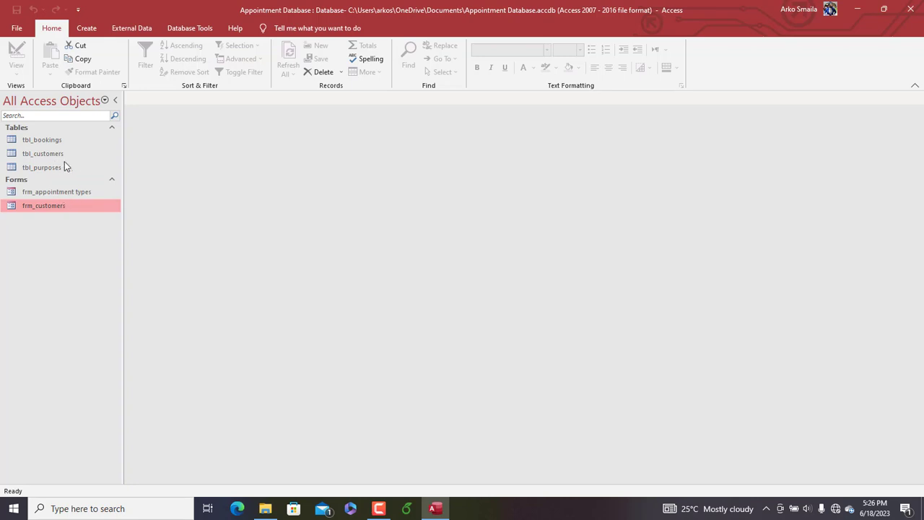
{"action": "double_click", "coordinate": [52, 212]}
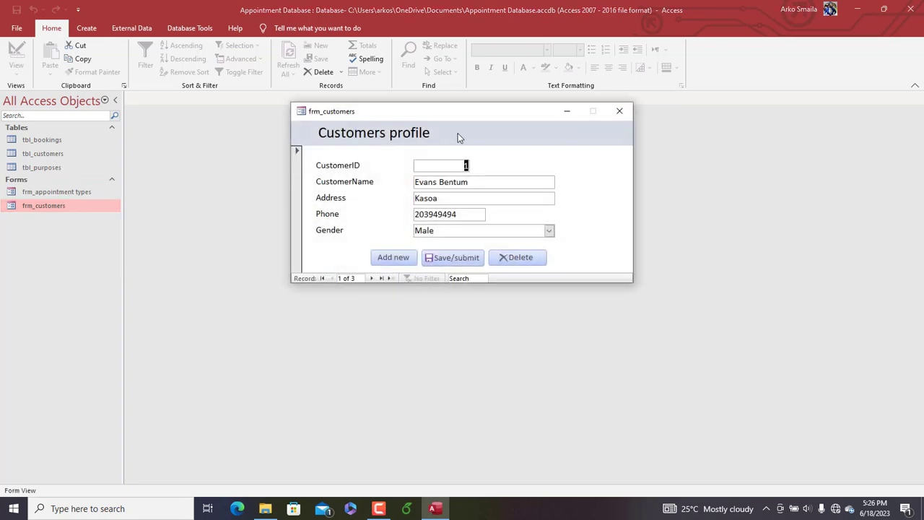
{"action": "right_click", "coordinate": [458, 132]}
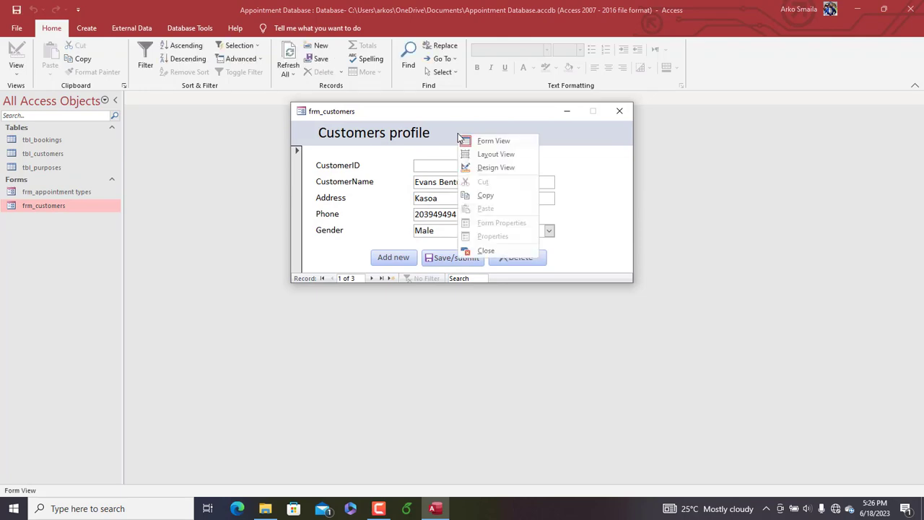
{"action": "left_click", "coordinate": [489, 168]}
{"action": "left_click", "coordinate": [307, 148]}
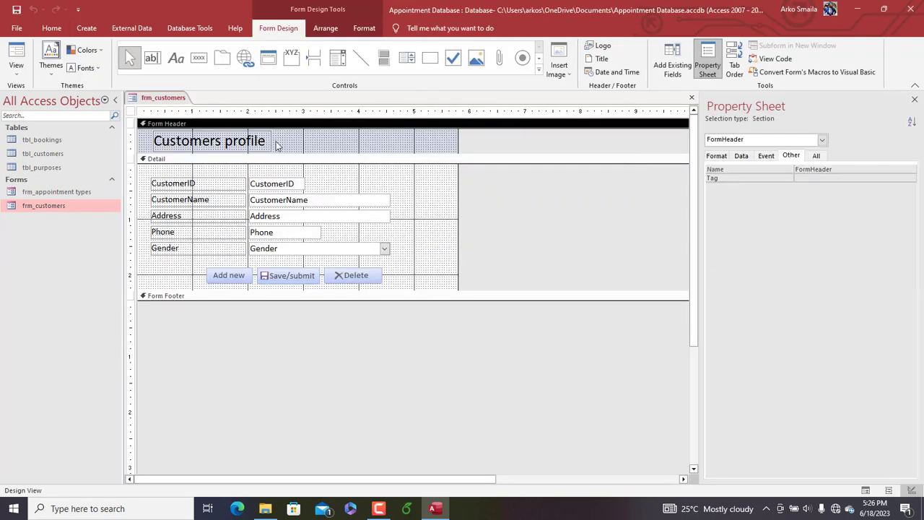
{"action": "left_click", "coordinate": [258, 140]}
{"action": "key", "text": "Delete"}
{"action": "left_click", "coordinate": [252, 140]}
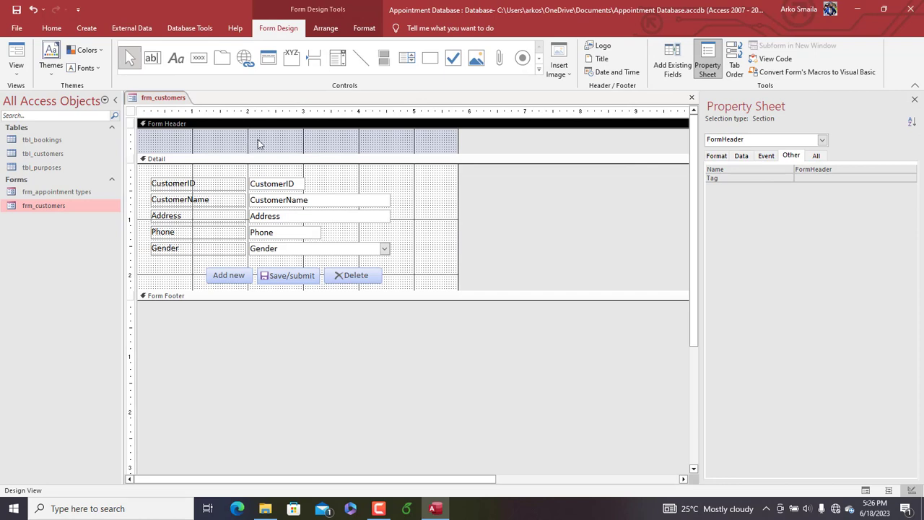
Fill the form header of frm_customers with the standard teal-blue color
{"action": "left_click", "coordinate": [277, 142]}
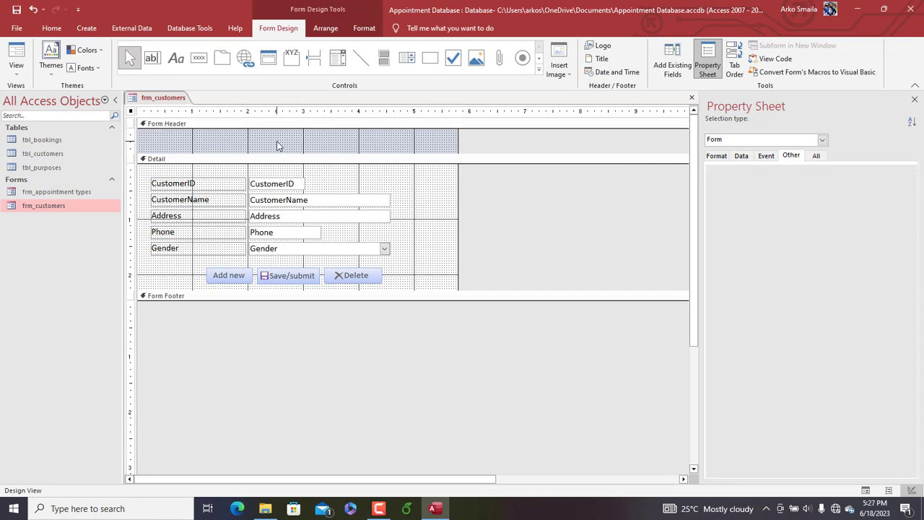
{"action": "left_click", "coordinate": [364, 27]}
{"action": "left_click", "coordinate": [519, 45]}
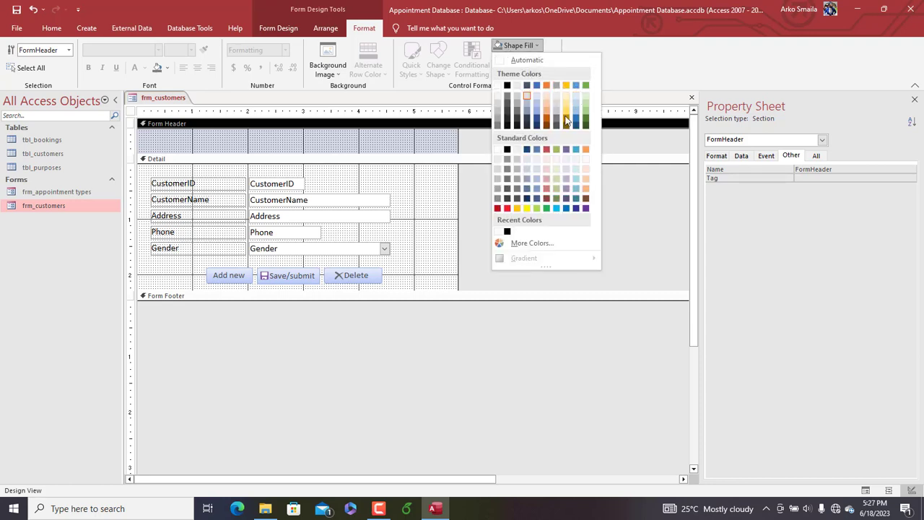
{"action": "left_click", "coordinate": [576, 150]}
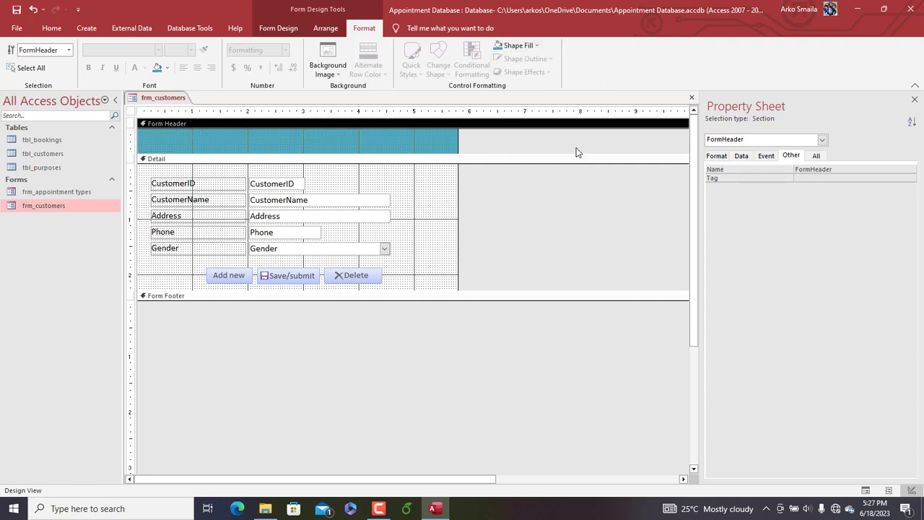
Draw a combo box in the form header that finds a record on the form based on the selected value
{"action": "left_click", "coordinate": [219, 137]}
{"action": "left_click", "coordinate": [279, 29]}
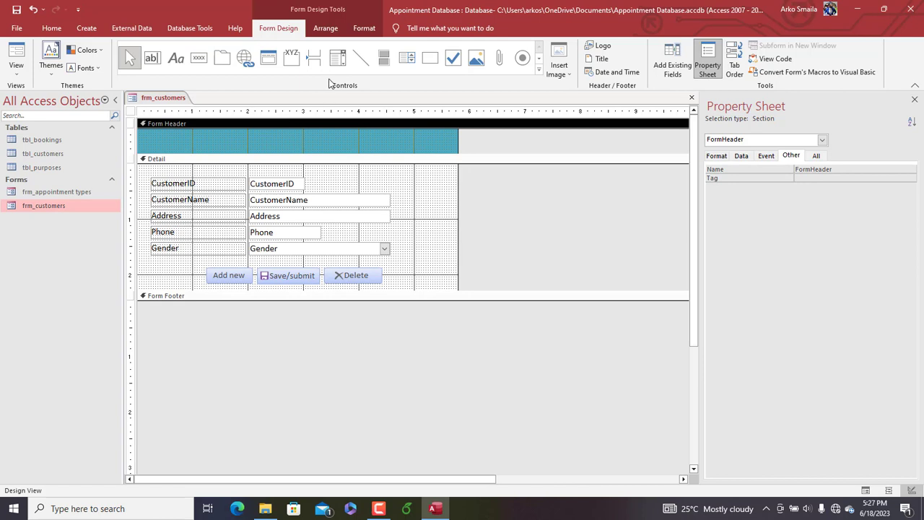
{"action": "left_click", "coordinate": [337, 57]}
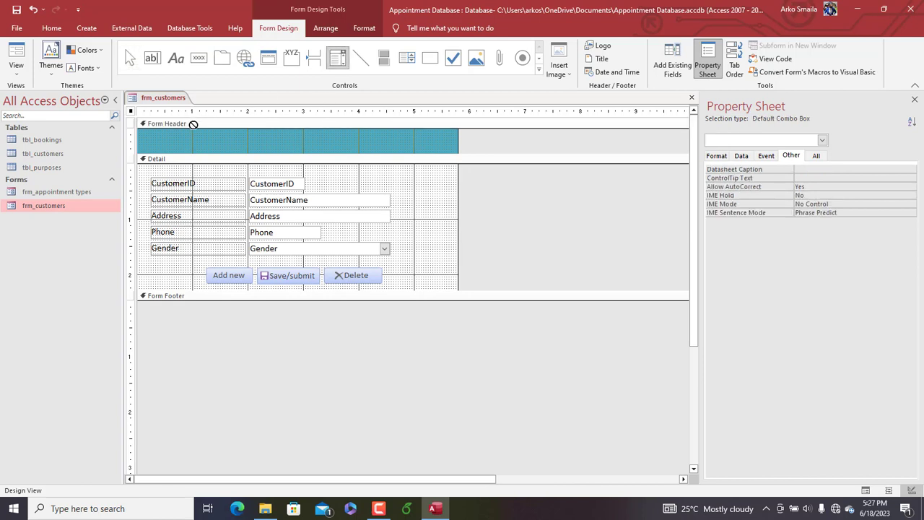
{"action": "left_click_drag", "start_coordinate": [149, 135], "coordinate": [253, 143]}
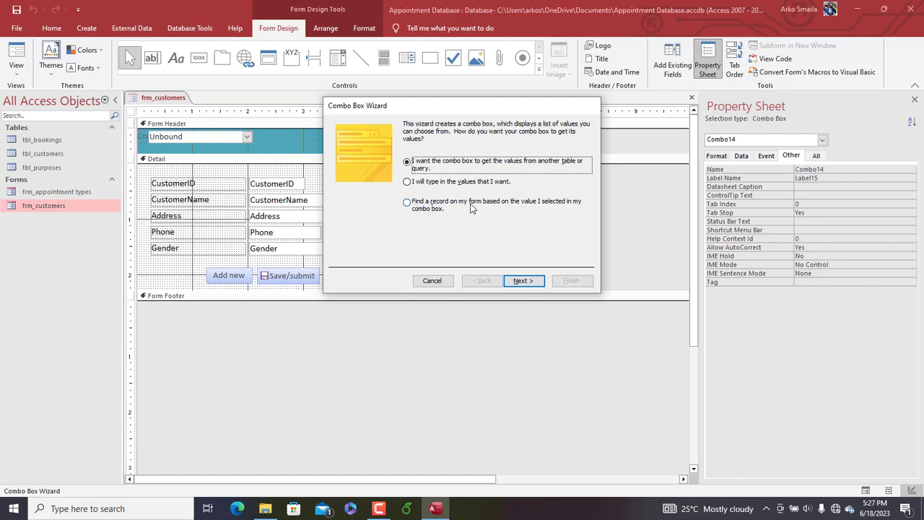
{"action": "mouse_move", "coordinate": [383, 514]}
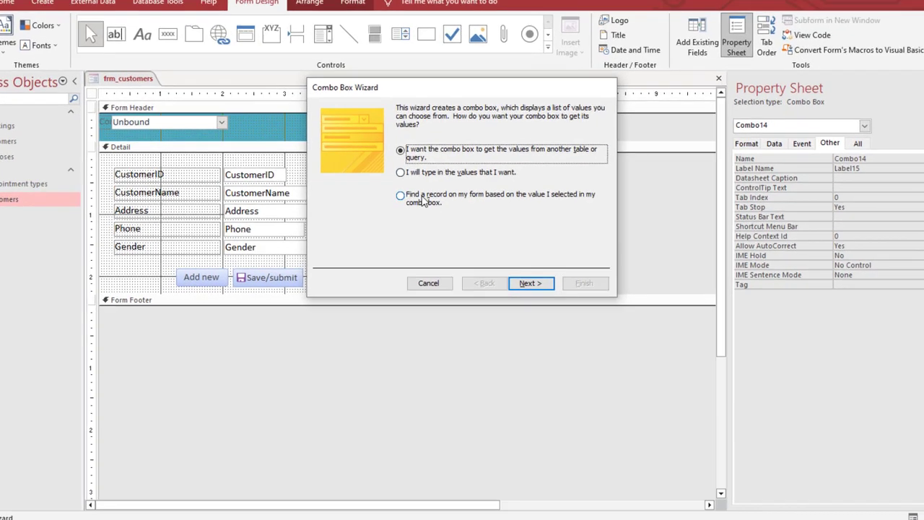
{"action": "left_click", "coordinate": [424, 201]}
{"action": "left_click", "coordinate": [524, 284]}
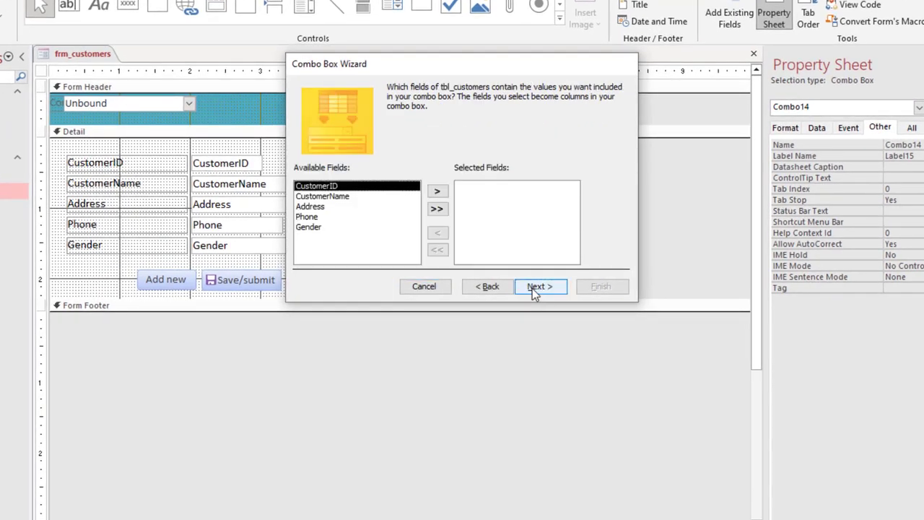
Base the combo box on the CustomerName field with the key column hidden, and finish it with the label "Search:"
{"action": "double_click", "coordinate": [343, 197]}
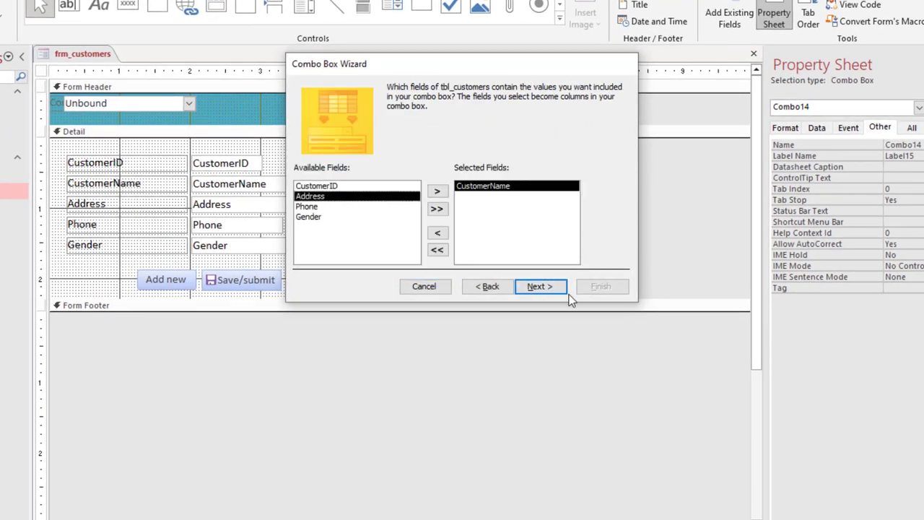
{"action": "left_click", "coordinate": [546, 290]}
{"action": "left_click", "coordinate": [529, 289]}
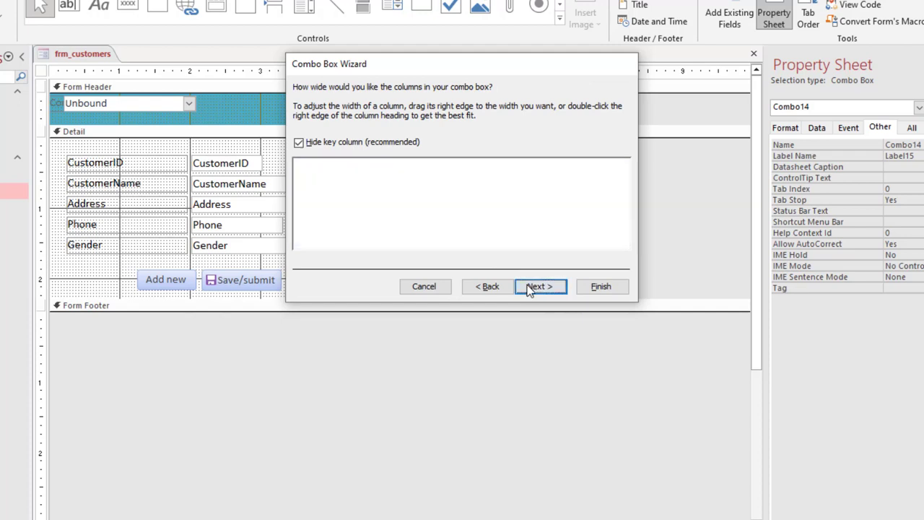
{"action": "type", "text": "S"}
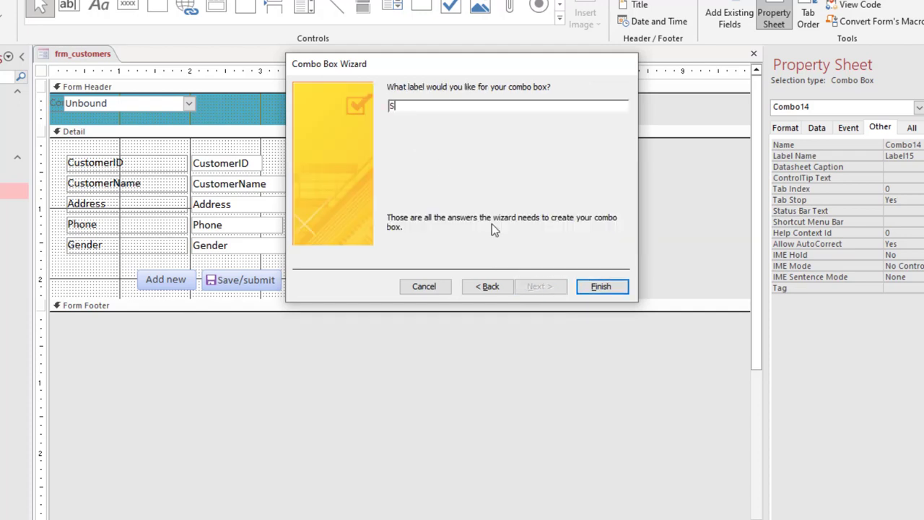
{"action": "type", "text": "earch:"}
{"action": "left_click", "coordinate": [591, 291]}
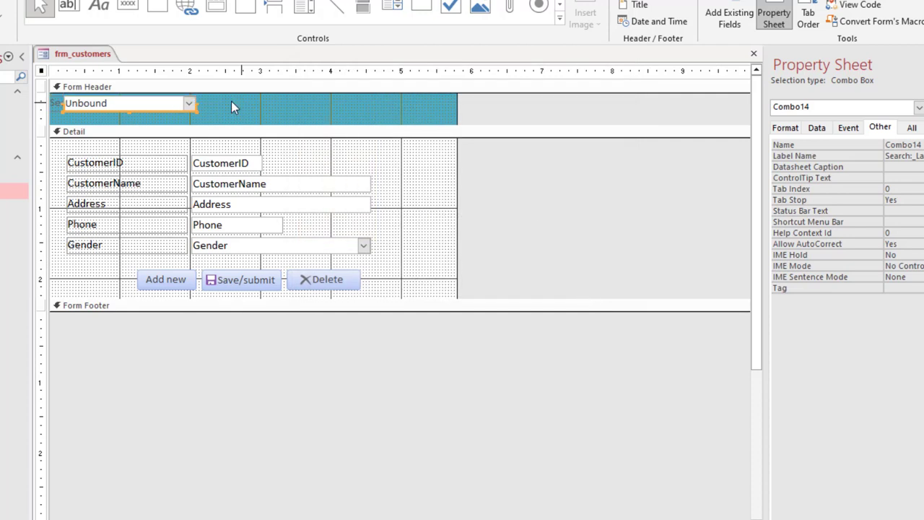
Arrange the combo box and its Search: label side by side in the header, narrowing the label and widening the box
{"action": "left_click_drag", "start_coordinate": [231, 107], "coordinate": [70, 104]}
{"action": "left_click", "coordinate": [85, 105]}
{"action": "left_click", "coordinate": [108, 105]}
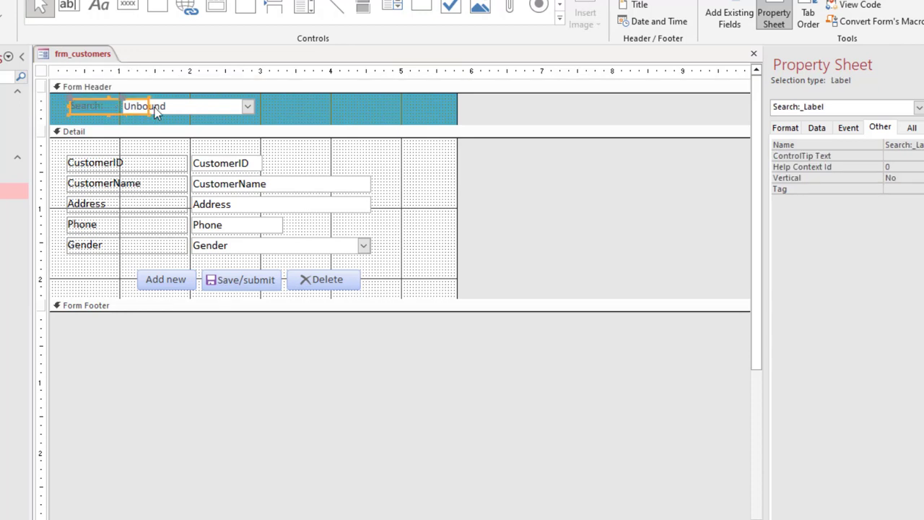
{"action": "left_click_drag", "start_coordinate": [149, 106], "coordinate": [117, 106]}
{"action": "left_click", "coordinate": [179, 104]}
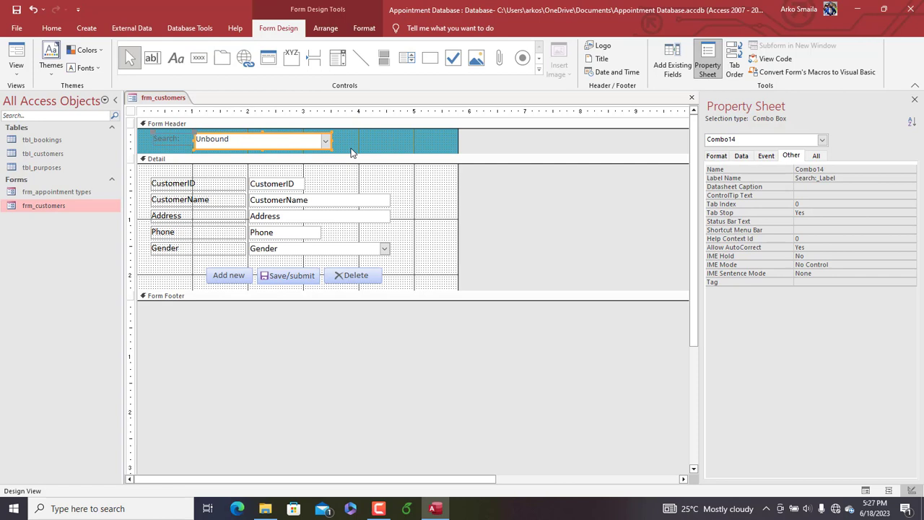
Set the font size of the Search: label and its combo box in the form header to 14
{"action": "left_click_drag", "start_coordinate": [376, 143], "coordinate": [145, 135]}
{"action": "left_click", "coordinate": [364, 29]}
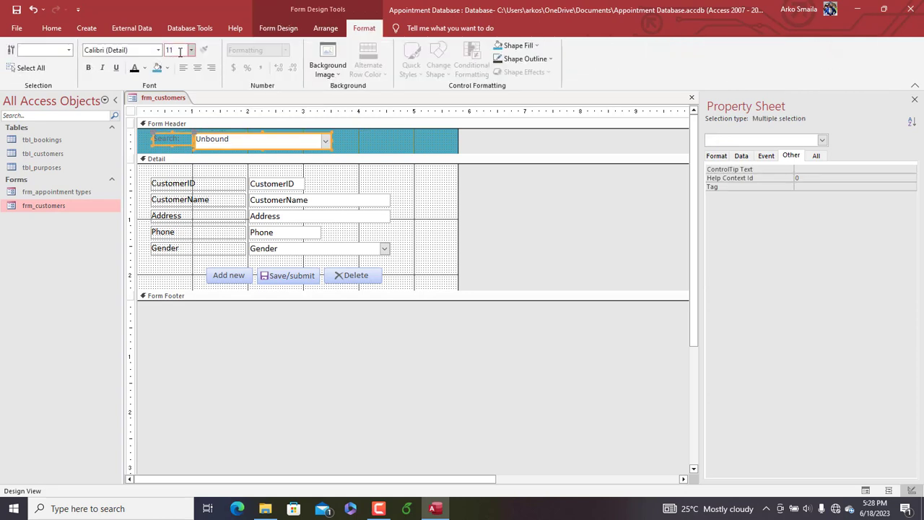
{"action": "left_click", "coordinate": [191, 50]}
{"action": "left_click", "coordinate": [177, 117]}
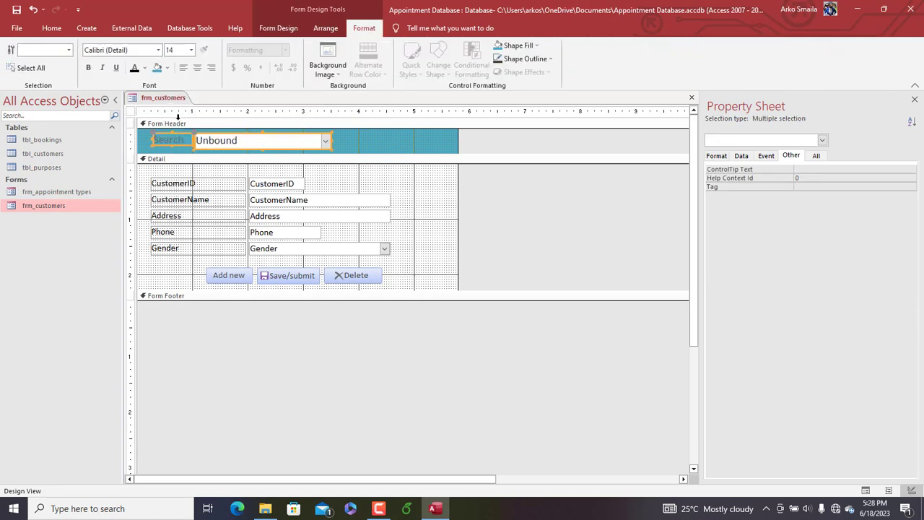
{"action": "left_click", "coordinate": [345, 138]}
Set the font color of the header's Search: label to white
{"action": "left_click", "coordinate": [155, 143]}
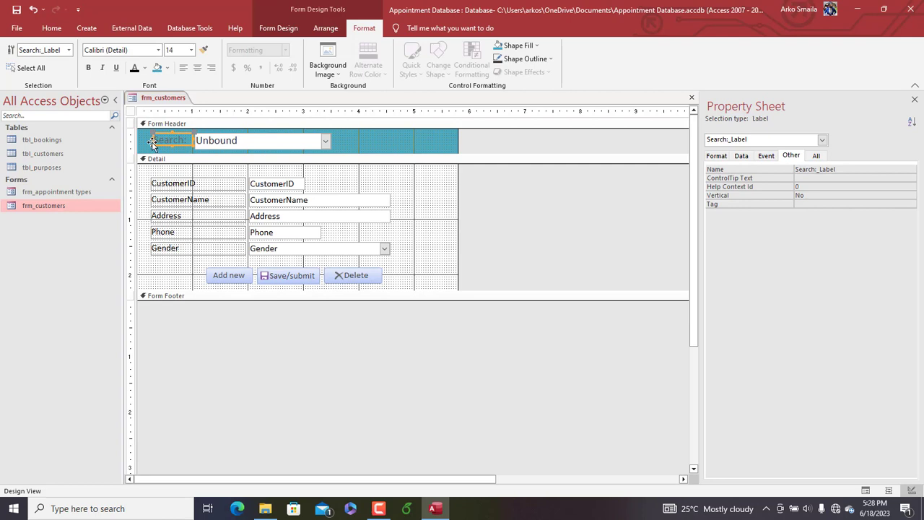
{"action": "left_click", "coordinate": [144, 68]}
{"action": "left_click", "coordinate": [134, 109]}
Give the search combo box black text and a light orange theme-color fill
{"action": "left_click", "coordinate": [250, 143]}
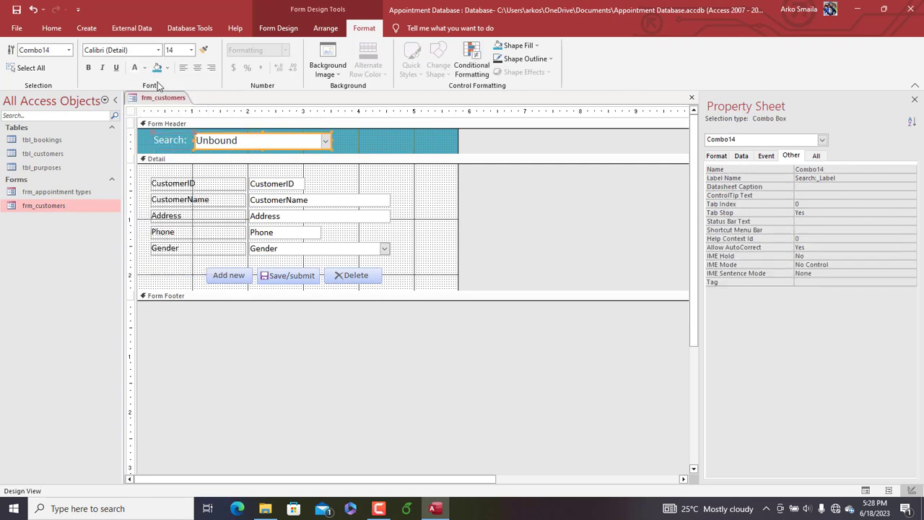
{"action": "left_click", "coordinate": [147, 68]}
{"action": "left_click", "coordinate": [146, 111]}
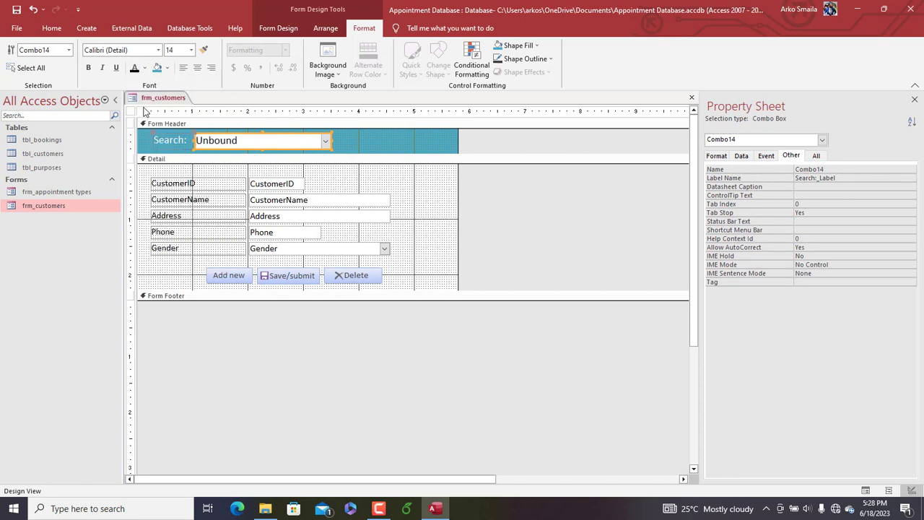
{"action": "left_click", "coordinate": [523, 46]}
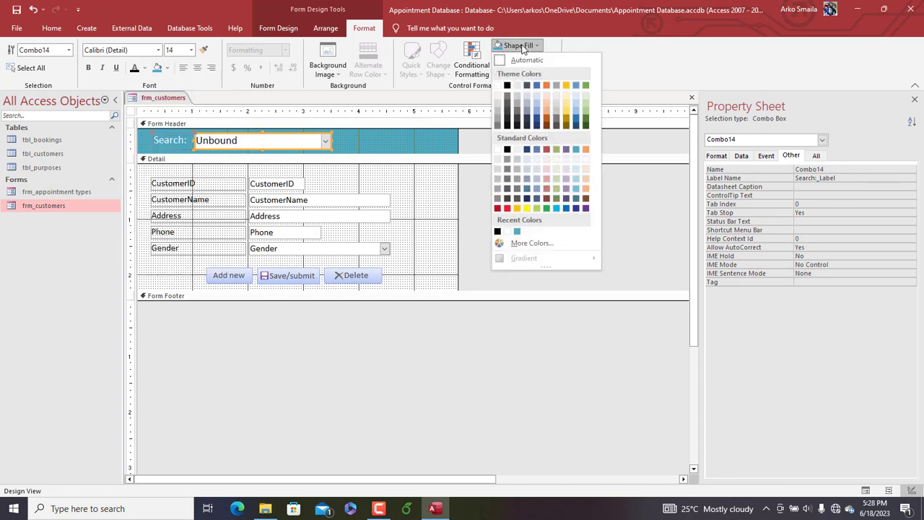
{"action": "left_click", "coordinate": [546, 96]}
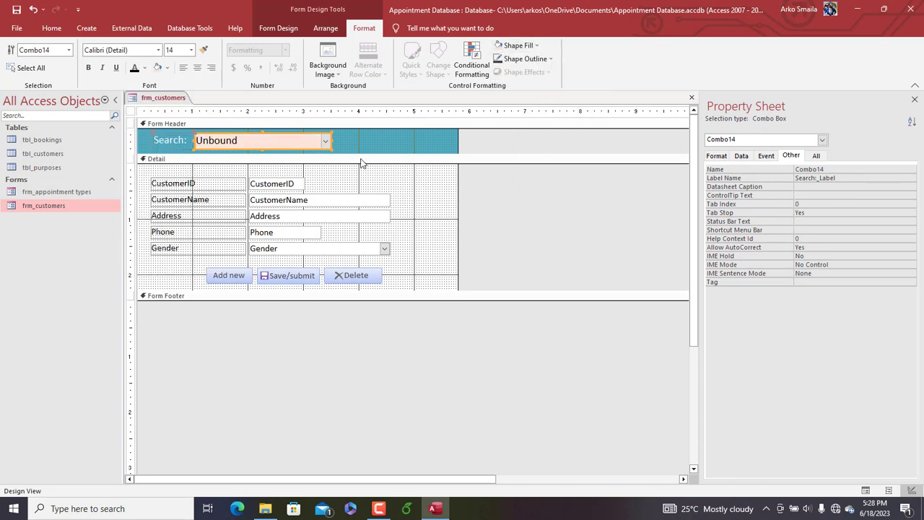
Widen the frm_customers form to about 6.5 inches and preview it in Form View
{"action": "left_click", "coordinate": [379, 137]}
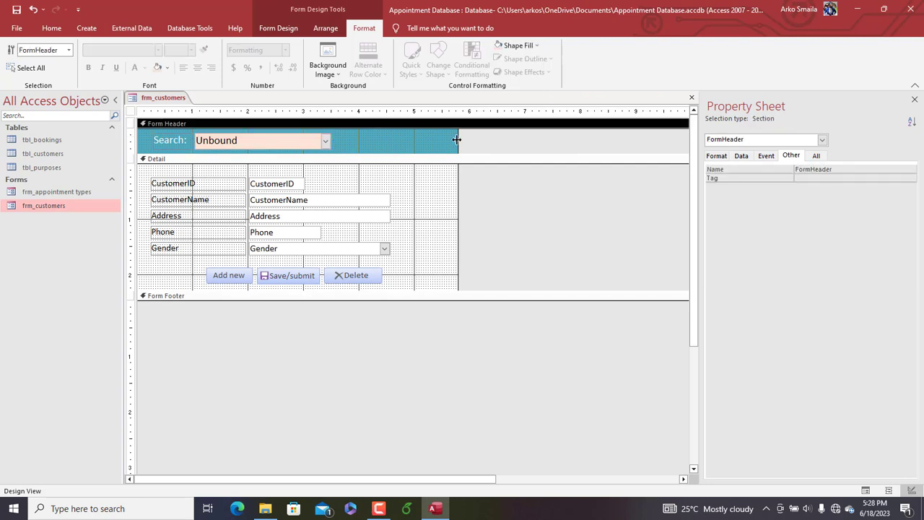
{"action": "left_click_drag", "start_coordinate": [456, 139], "coordinate": [497, 139]}
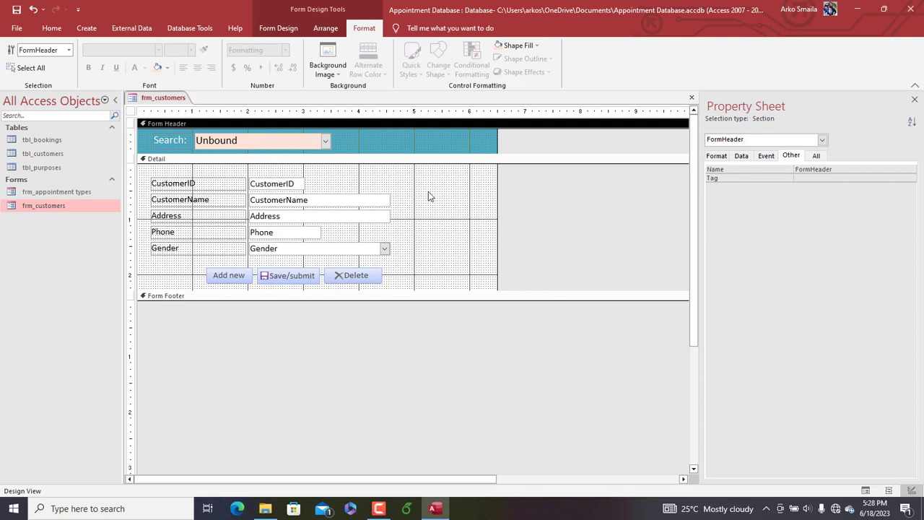
{"action": "right_click", "coordinate": [175, 101]}
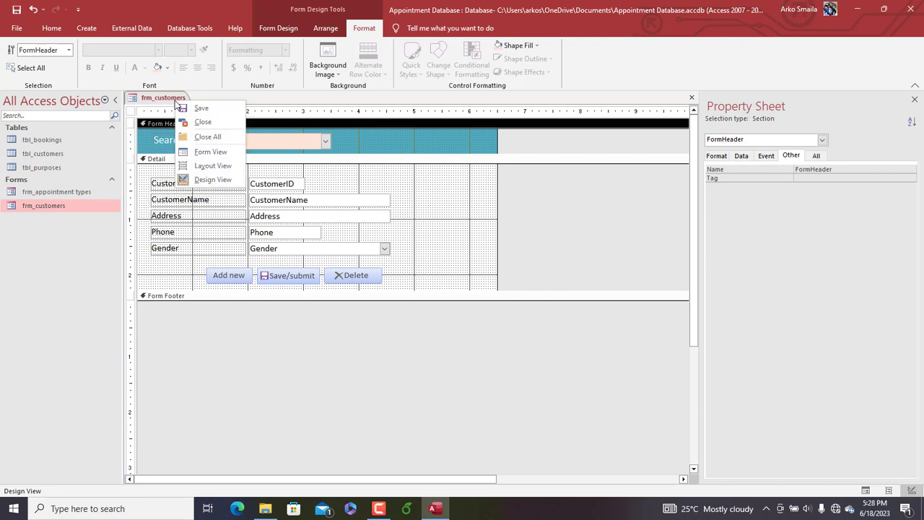
{"action": "left_click", "coordinate": [133, 109]}
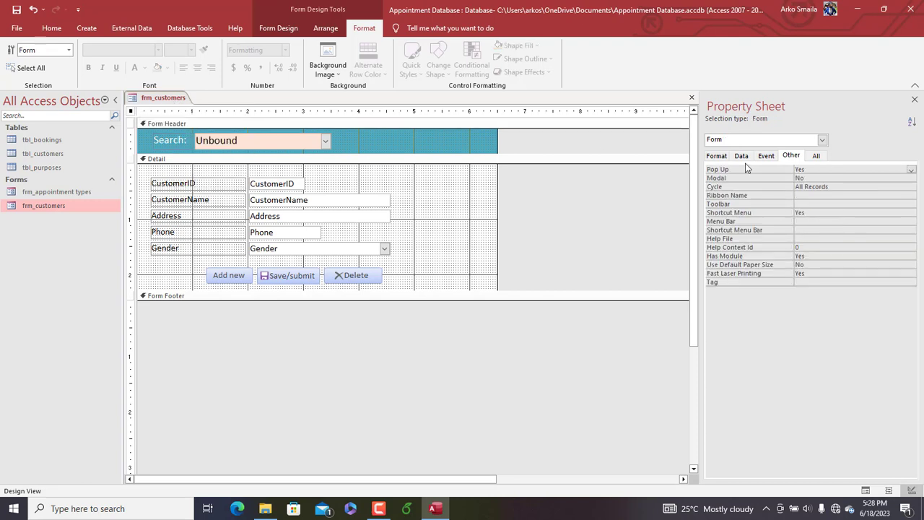
{"action": "left_click", "coordinate": [720, 156]}
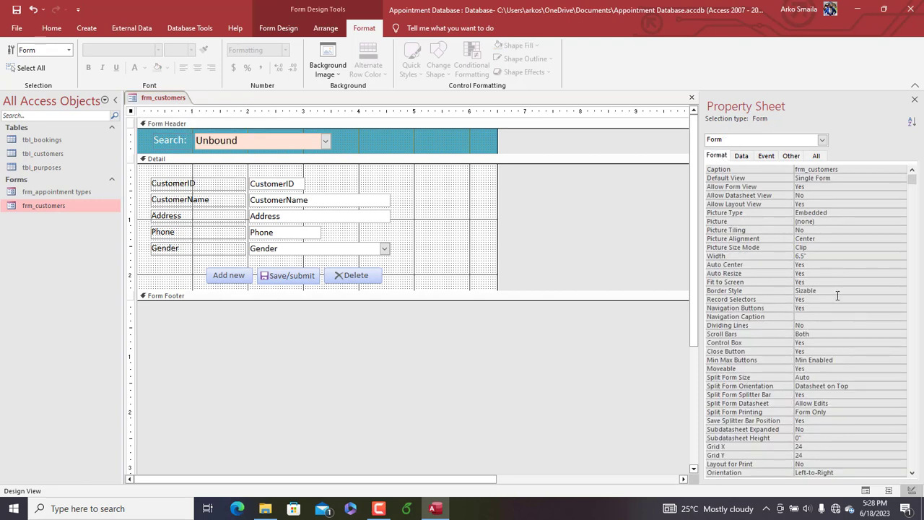
{"action": "right_click", "coordinate": [168, 102]}
{"action": "left_click", "coordinate": [203, 154]}
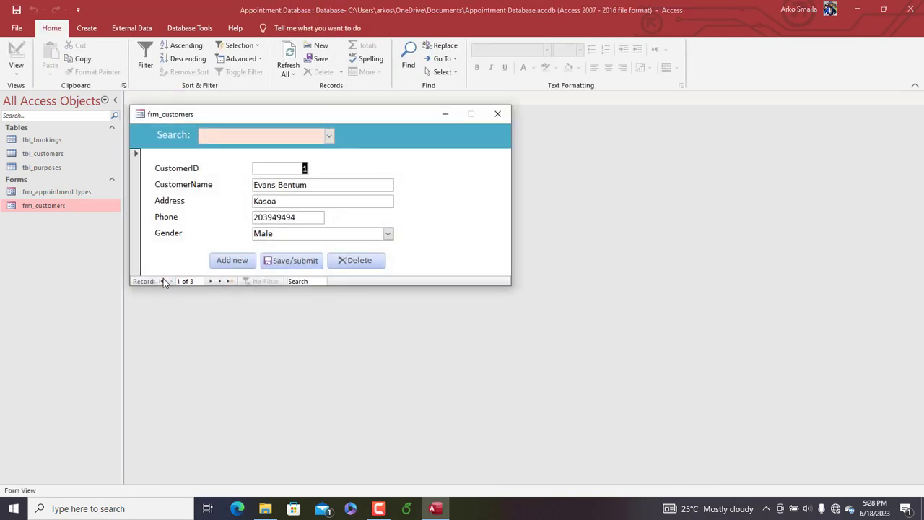
Set the form's Navigation Buttons property to No in Design View and preview the form again
{"action": "right_click", "coordinate": [173, 128]}
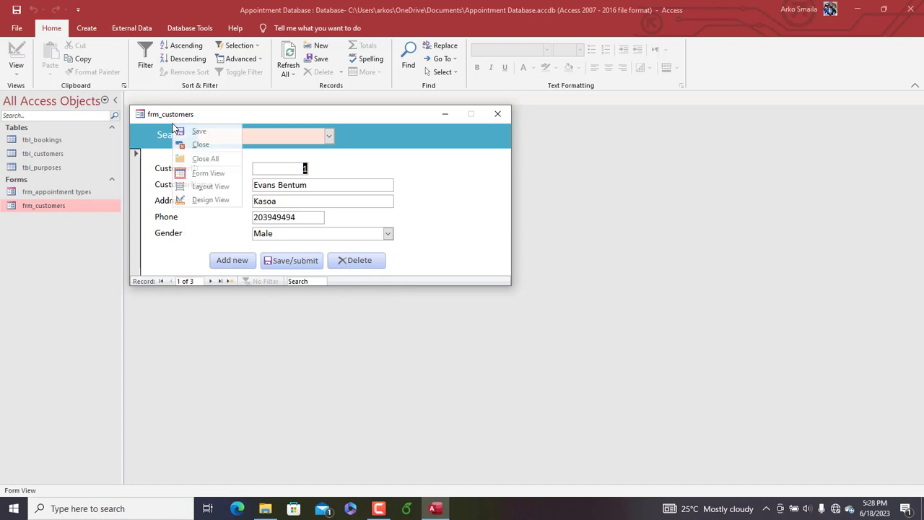
{"action": "left_click", "coordinate": [198, 197]}
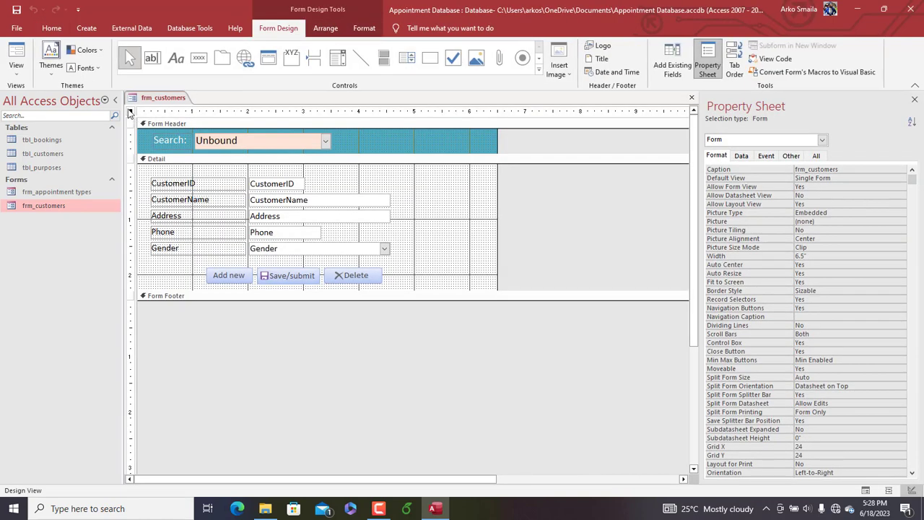
{"action": "double_click", "coordinate": [815, 308]}
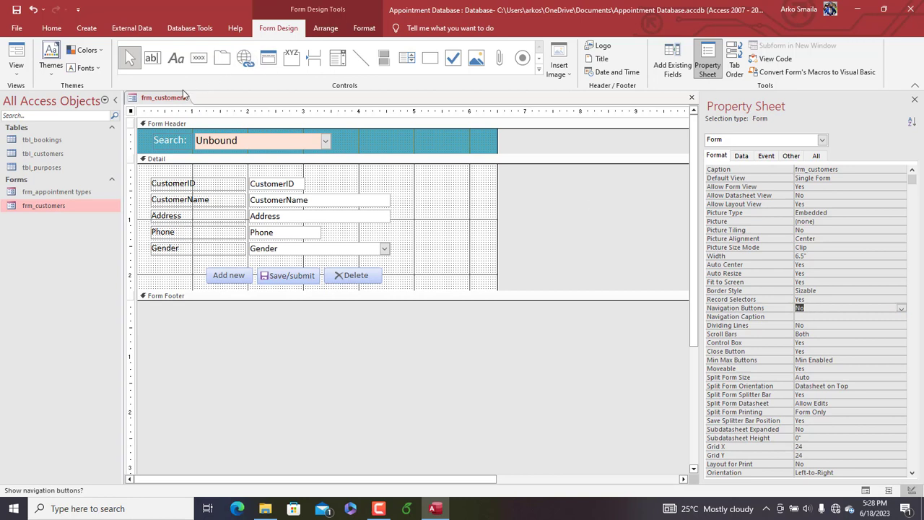
{"action": "left_click", "coordinate": [132, 111]}
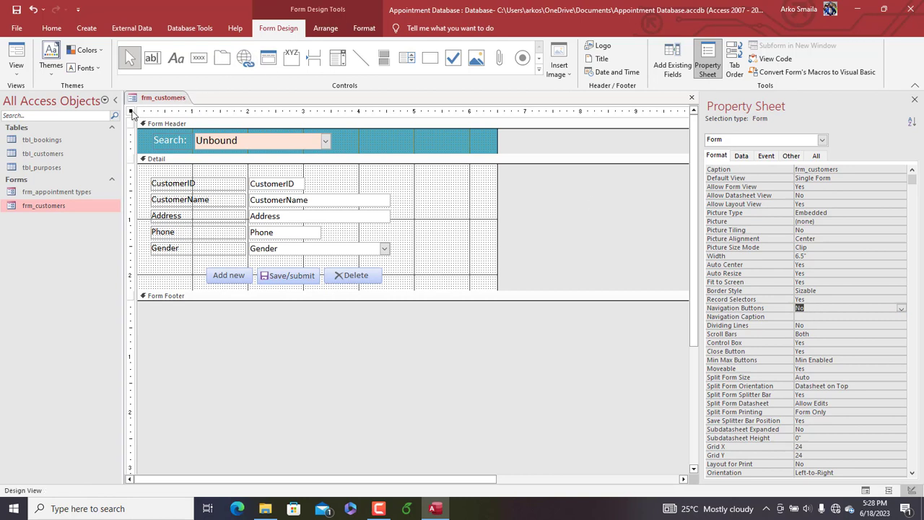
{"action": "right_click", "coordinate": [153, 99]}
{"action": "left_click", "coordinate": [180, 149]}
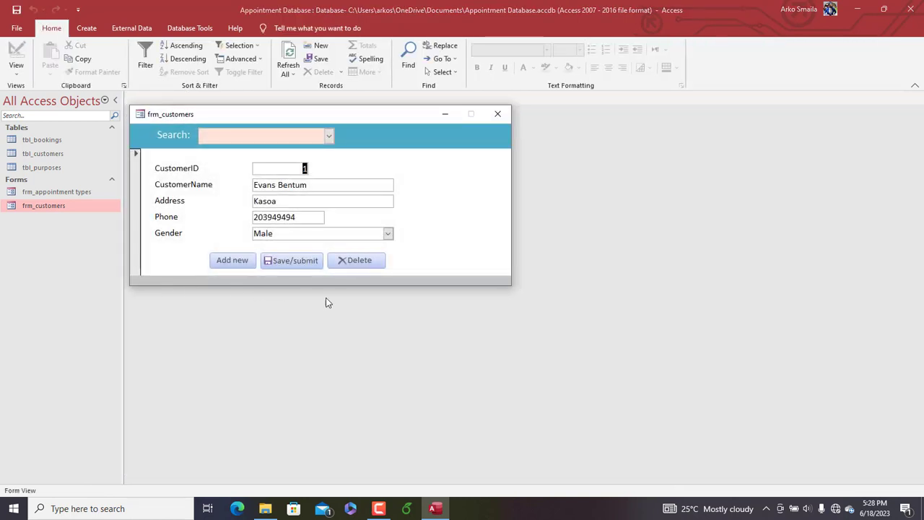
Return frm_customers to Design View and set its Scroll Bars property to Neither
{"action": "right_click", "coordinate": [354, 120]}
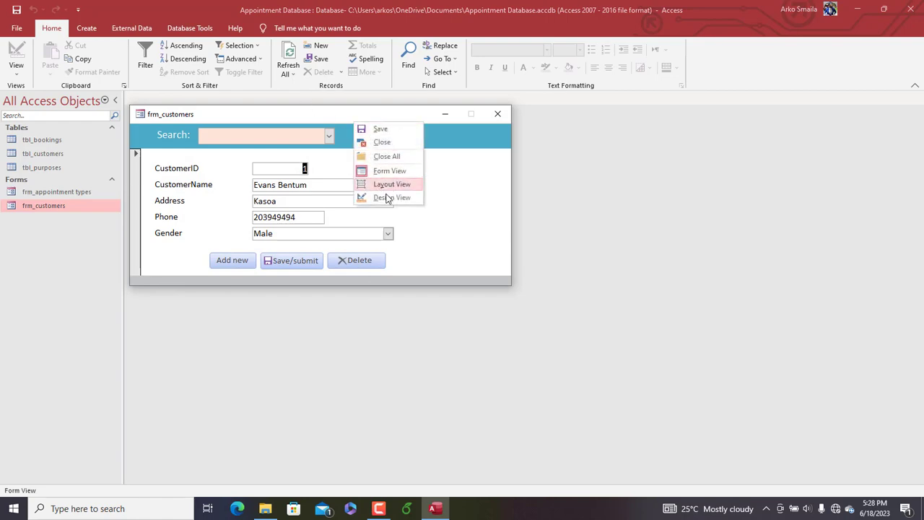
{"action": "left_click", "coordinate": [390, 197]}
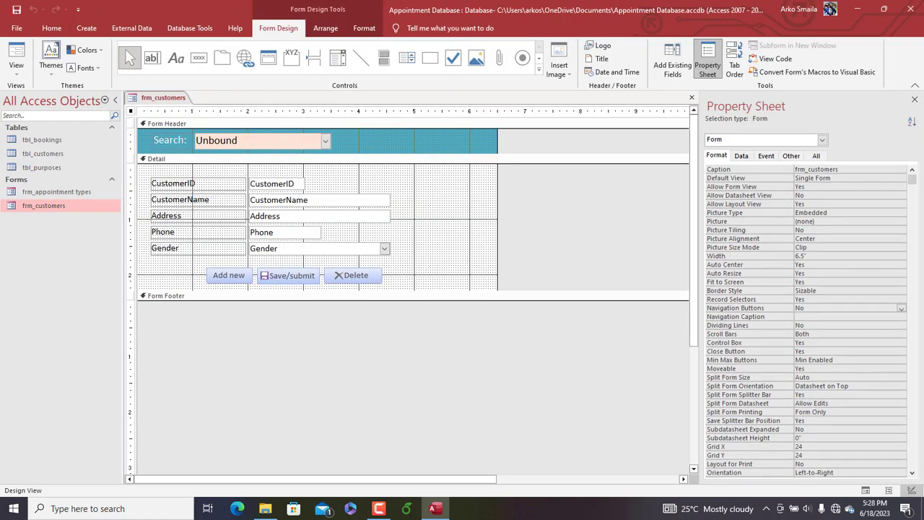
{"action": "left_click", "coordinate": [831, 332]}
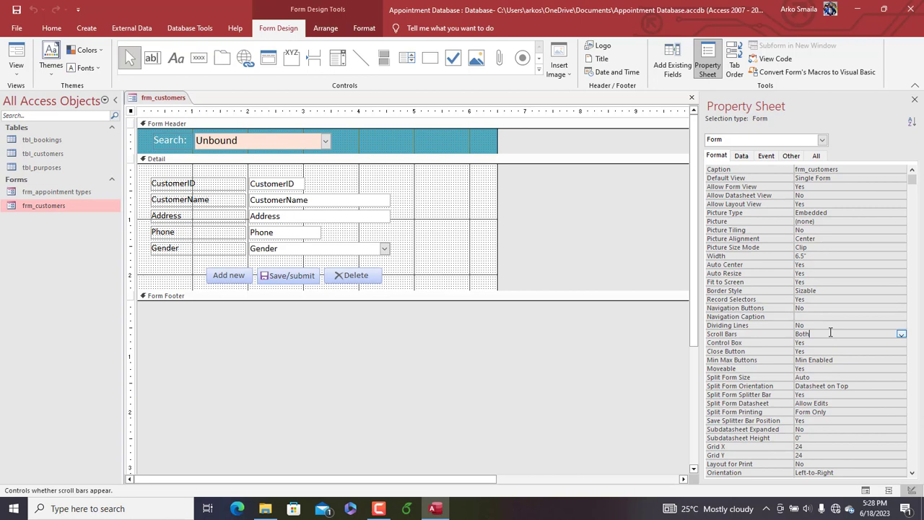
{"action": "left_click", "coordinate": [901, 334]}
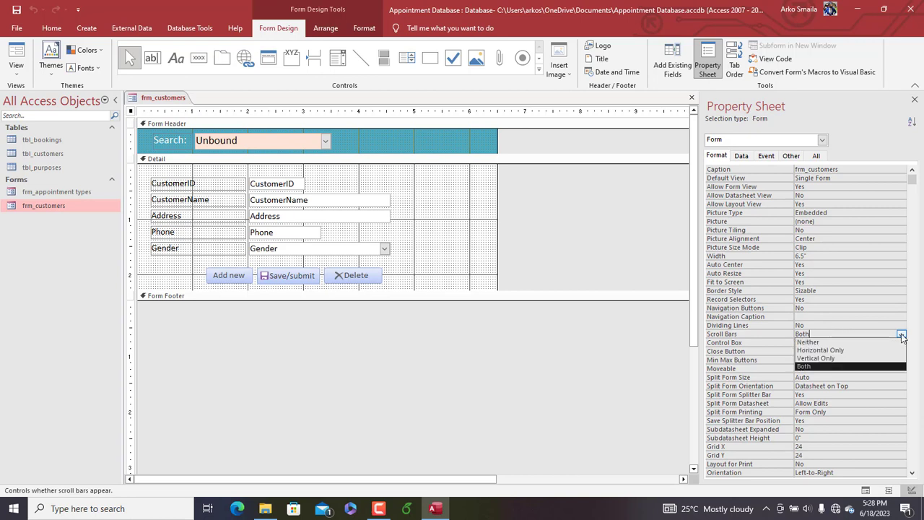
{"action": "left_click", "coordinate": [848, 341]}
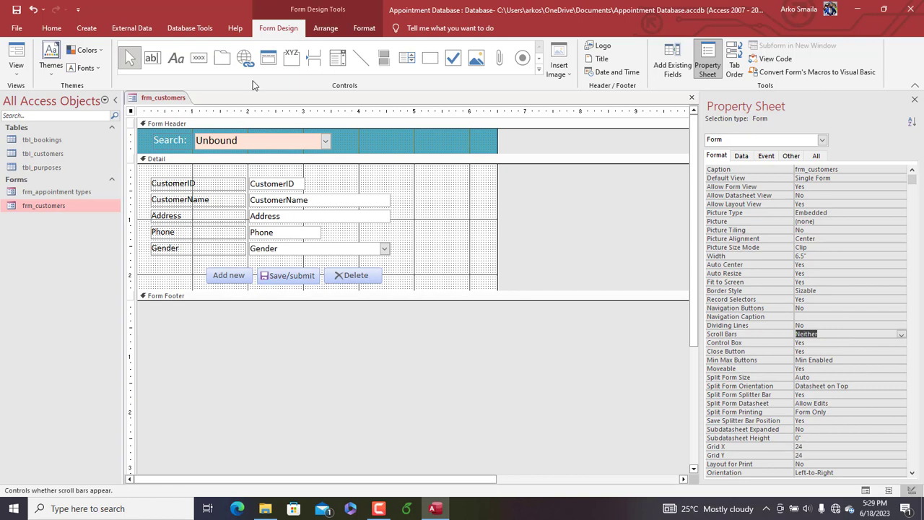
Preview frm_customers in Form View, reposition its pop-up window, and close the form
{"action": "right_click", "coordinate": [146, 100]}
{"action": "left_click", "coordinate": [181, 149]}
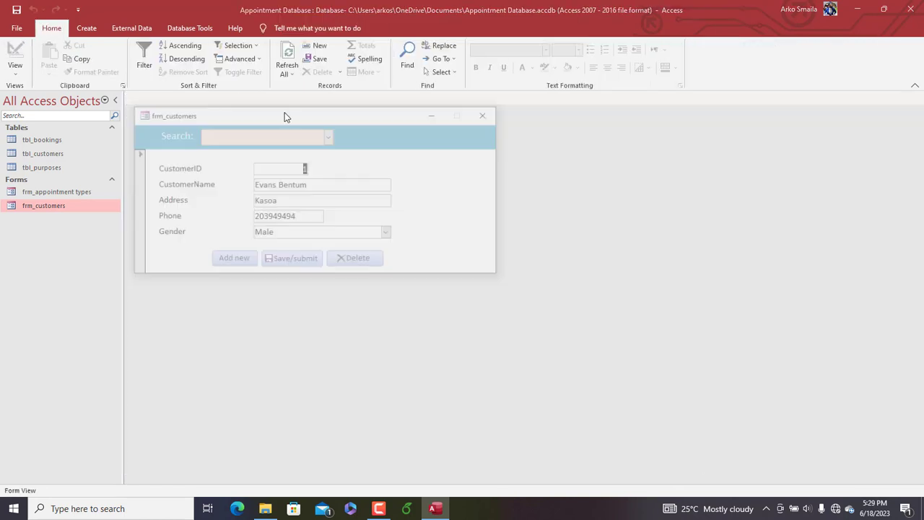
{"action": "left_click_drag", "start_coordinate": [291, 115], "coordinate": [428, 103]}
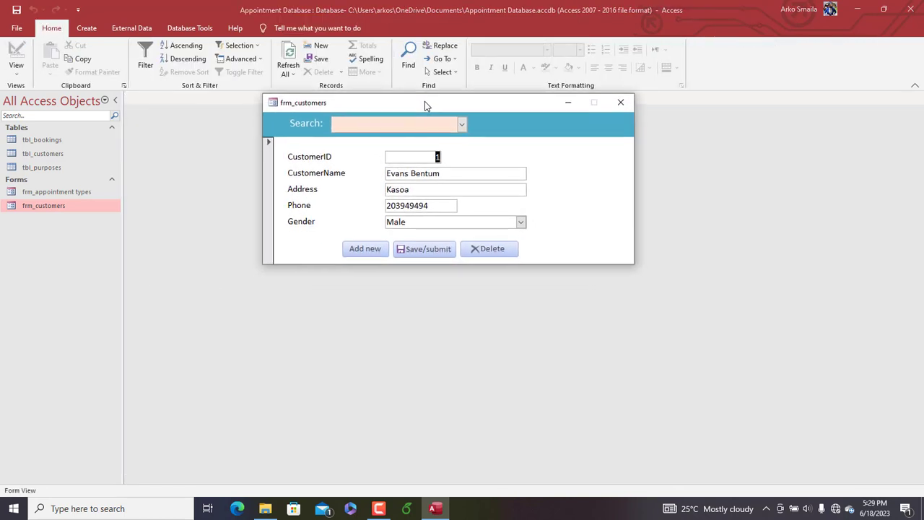
{"action": "left_click", "coordinate": [621, 102]}
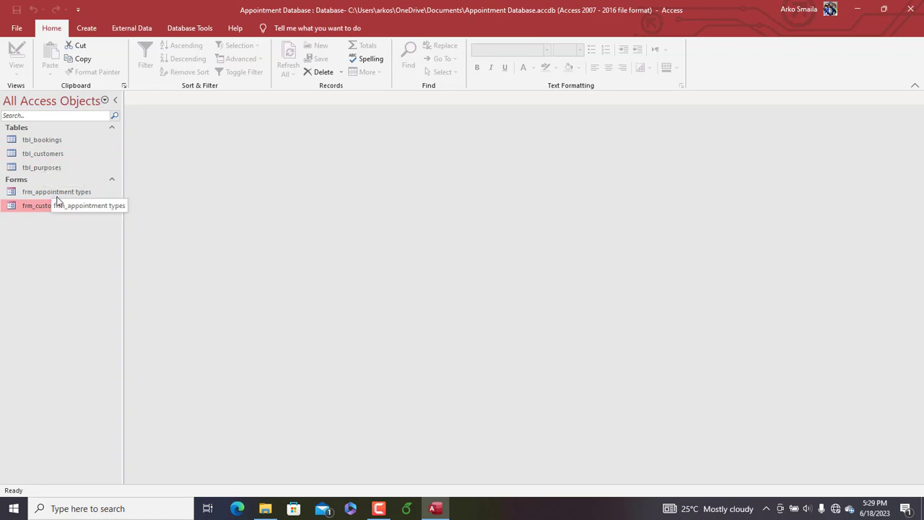
Open the tbl_bookings table to review its fields, and close it again
{"action": "double_click", "coordinate": [41, 140]}
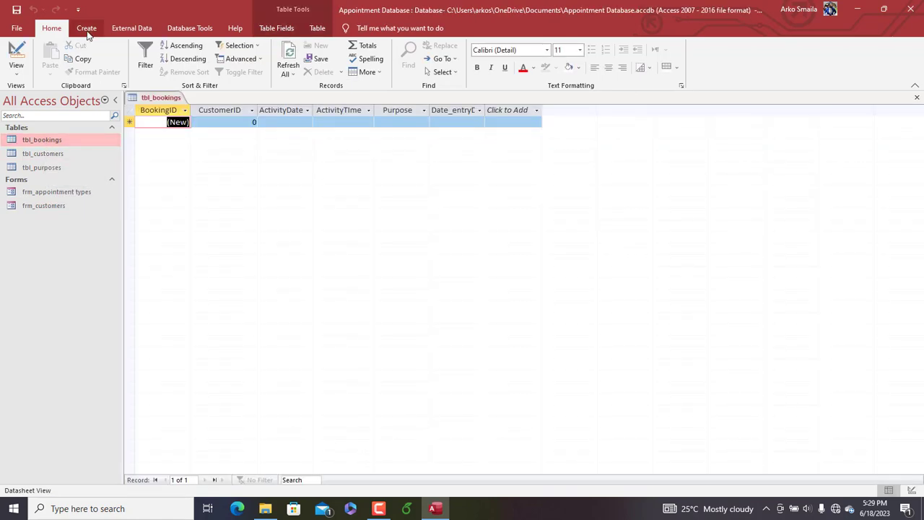
{"action": "left_click", "coordinate": [87, 30]}
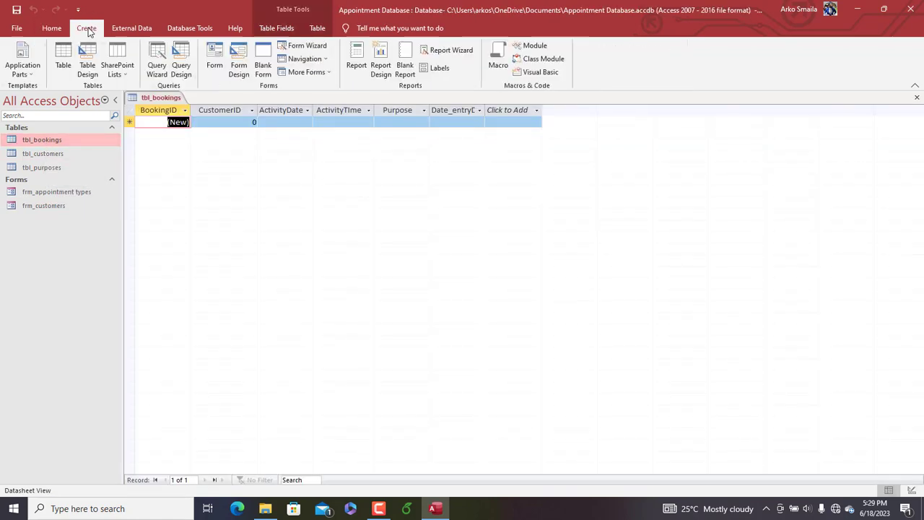
{"action": "right_click", "coordinate": [170, 101]}
{"action": "left_click", "coordinate": [206, 134]}
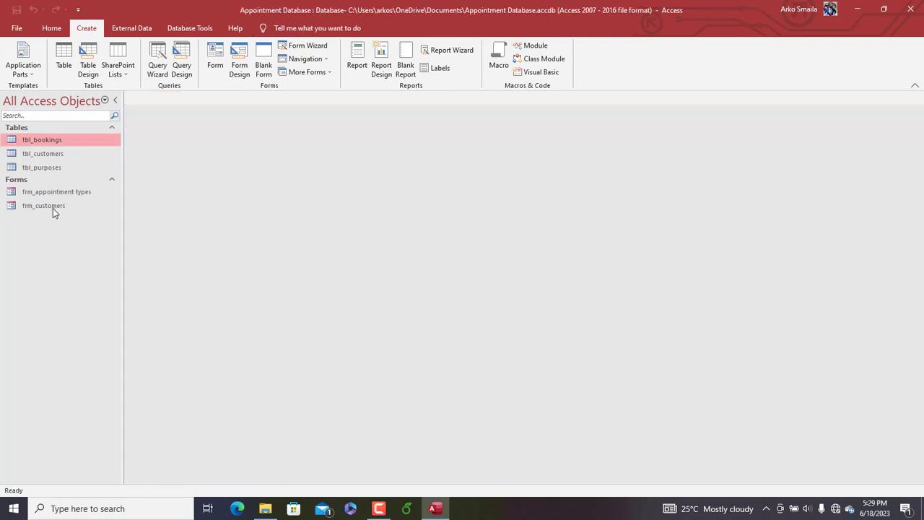
{"action": "left_click", "coordinate": [34, 206]}
{"action": "right_click", "coordinate": [33, 207]}
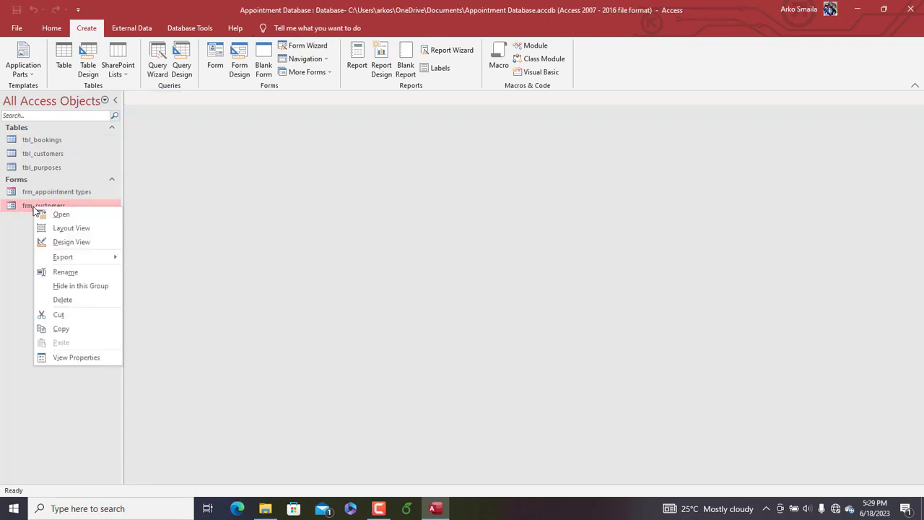
{"action": "left_click", "coordinate": [29, 197]}
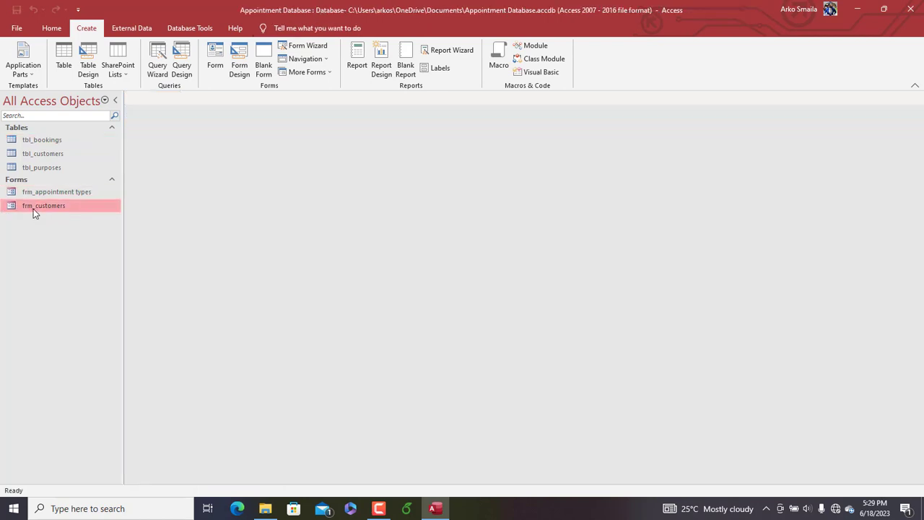
Duplicate the frm_customers form, naming the copy "tbl_bookinngs"
{"action": "right_click", "coordinate": [33, 209]}
{"action": "left_click", "coordinate": [72, 336]}
{"action": "key", "text": "ctrl+v"}
{"action": "type", "text": "tbl"}
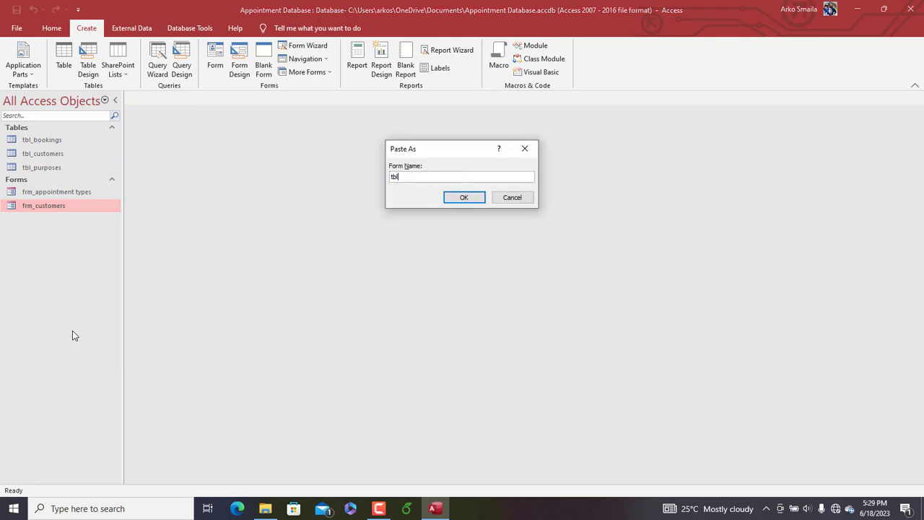
{"action": "type", "text": "_bookinngs"}
{"action": "key", "text": "Return"}
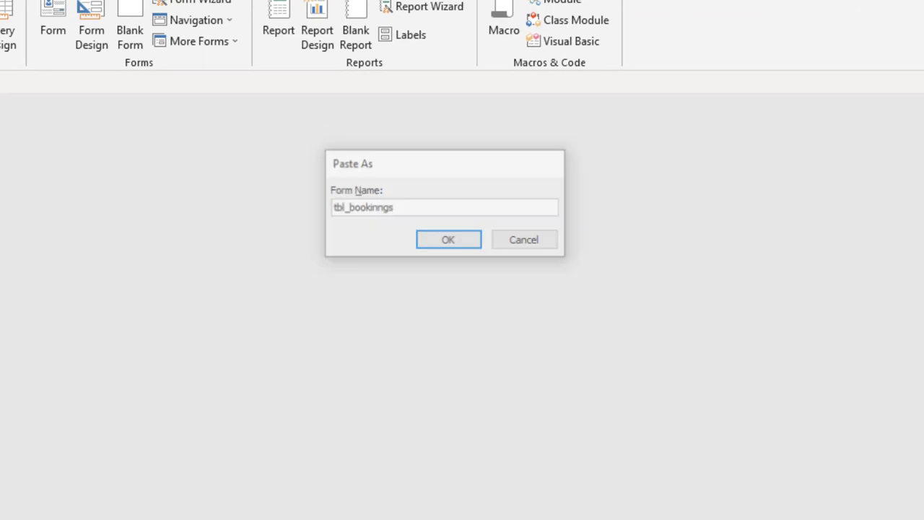
Correct the duplicated form's name to tbl_bookings and open the form
{"action": "right_click", "coordinate": [43, 219]}
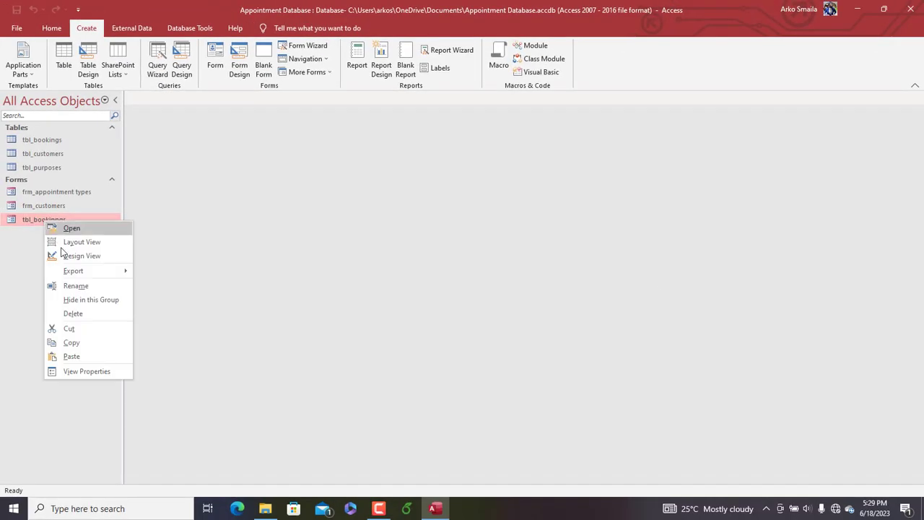
{"action": "left_click", "coordinate": [75, 286]}
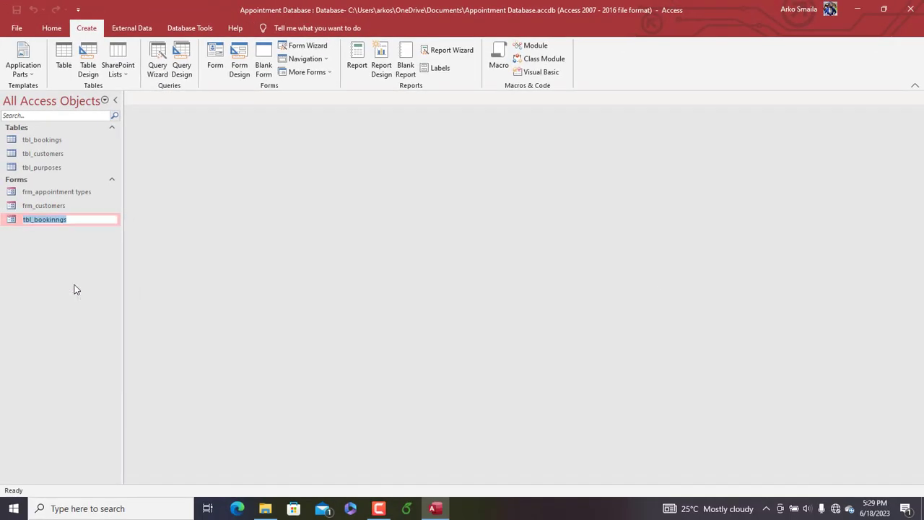
{"action": "left_click", "coordinate": [61, 219]}
{"action": "key", "text": "Return"}
{"action": "double_click", "coordinate": [53, 219]}
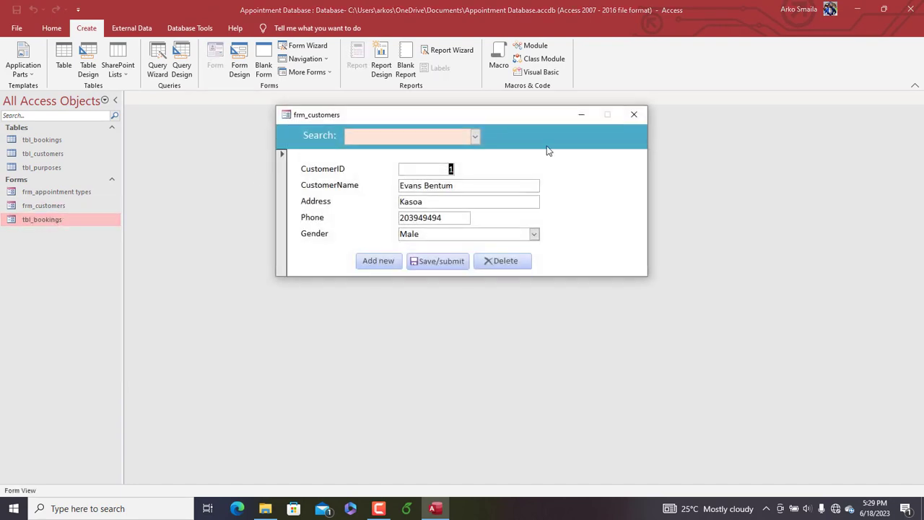
Switch the duplicated bookings form to Design View and set its record source to tbl_bookings
{"action": "left_click_drag", "start_coordinate": [512, 117], "coordinate": [510, 93]}
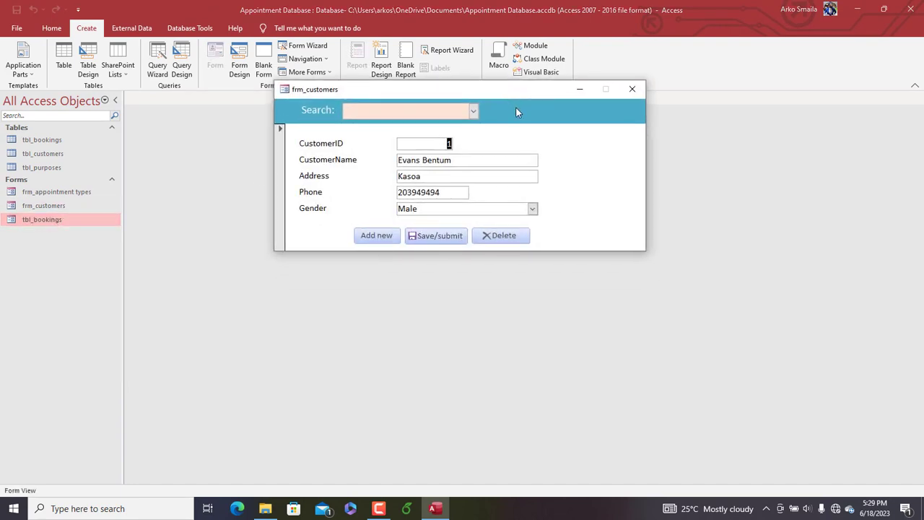
{"action": "right_click", "coordinate": [516, 107]}
{"action": "left_click", "coordinate": [534, 146]}
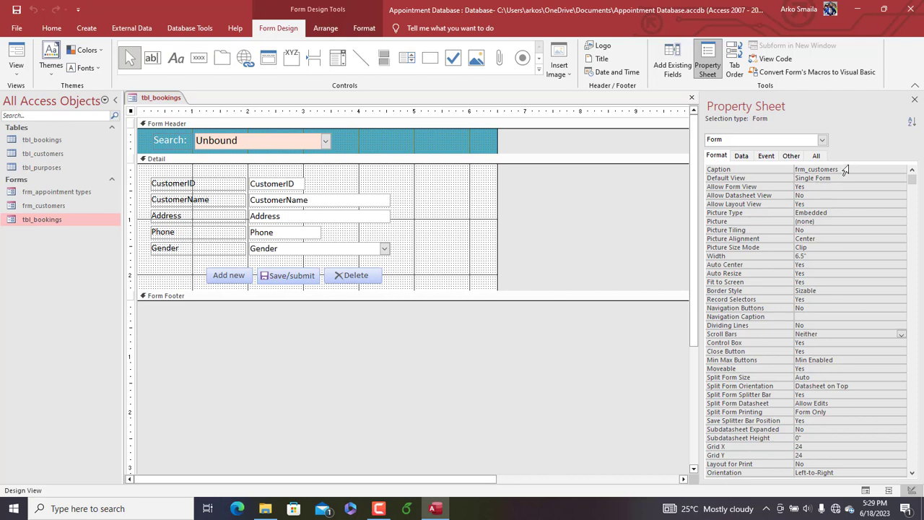
{"action": "left_click", "coordinate": [742, 156]}
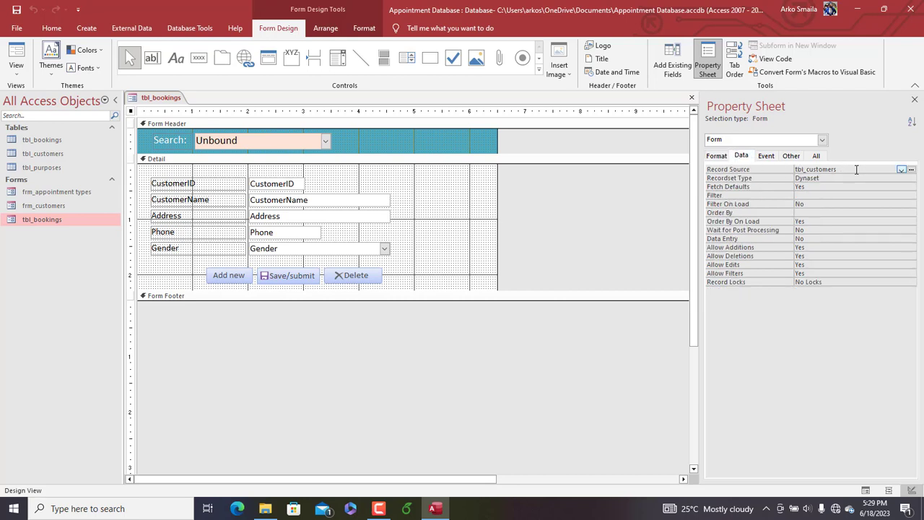
{"action": "left_click", "coordinate": [857, 169]}
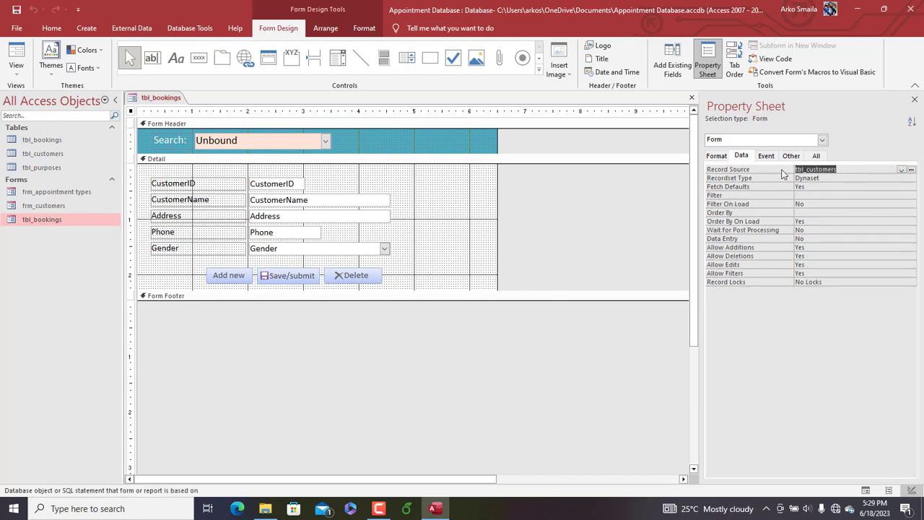
{"action": "left_click", "coordinate": [902, 170]}
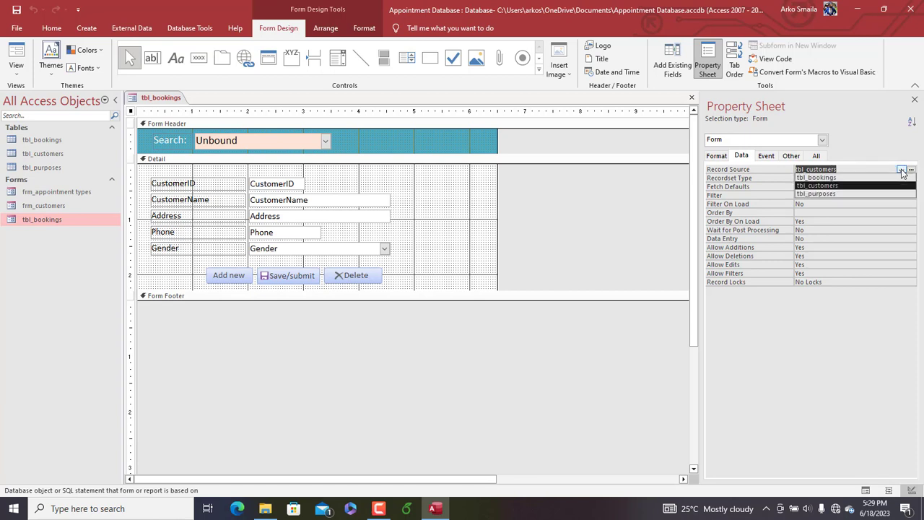
{"action": "left_click", "coordinate": [824, 178]}
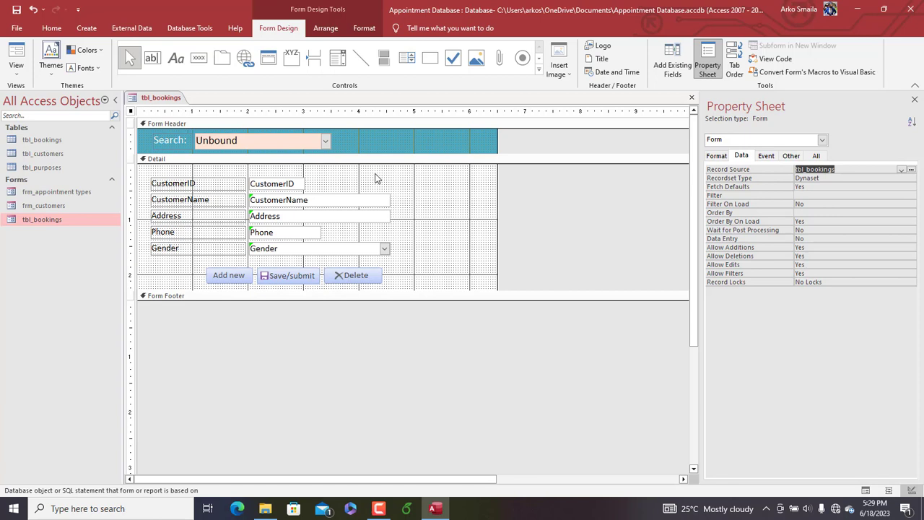
Delete the five customer fields with their labels from the Detail section and the search label and combo box from the Form Header
{"action": "left_click_drag", "start_coordinate": [329, 177], "coordinate": [269, 263]}
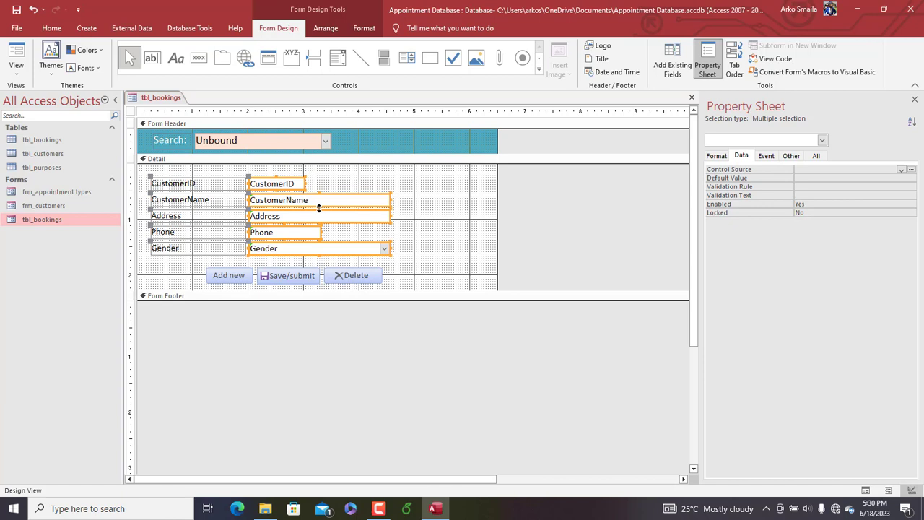
{"action": "key", "text": "Delete"}
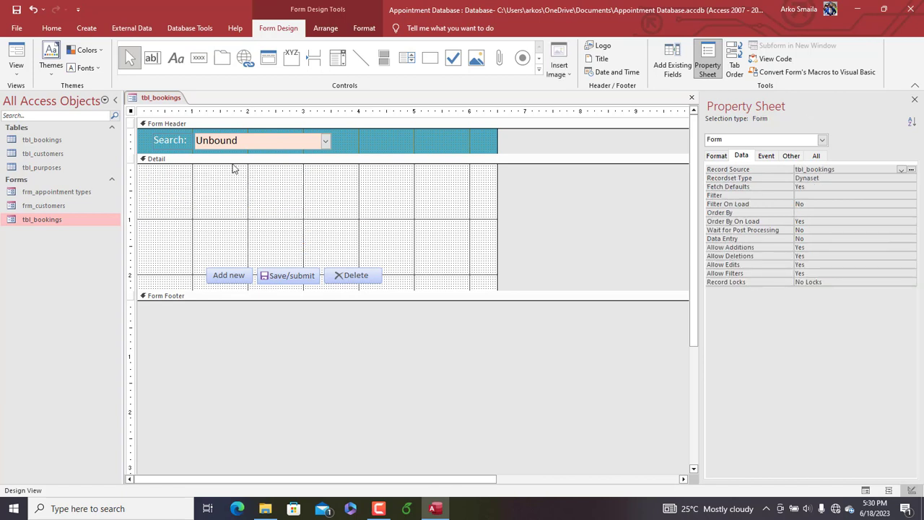
{"action": "left_click_drag", "start_coordinate": [367, 140], "coordinate": [162, 142]}
{"action": "key", "text": "Delete"}
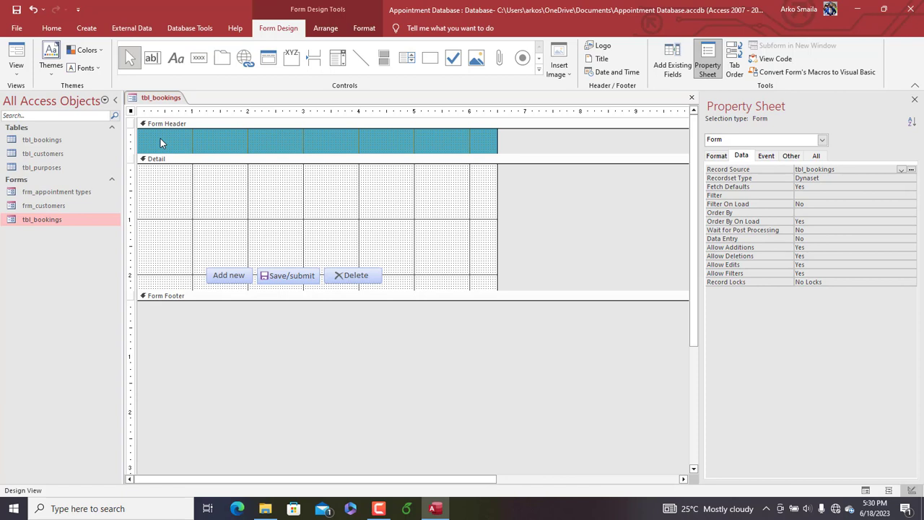
{"action": "key", "text": "ctrl+z"}
{"action": "key", "text": "ctrl+z"}
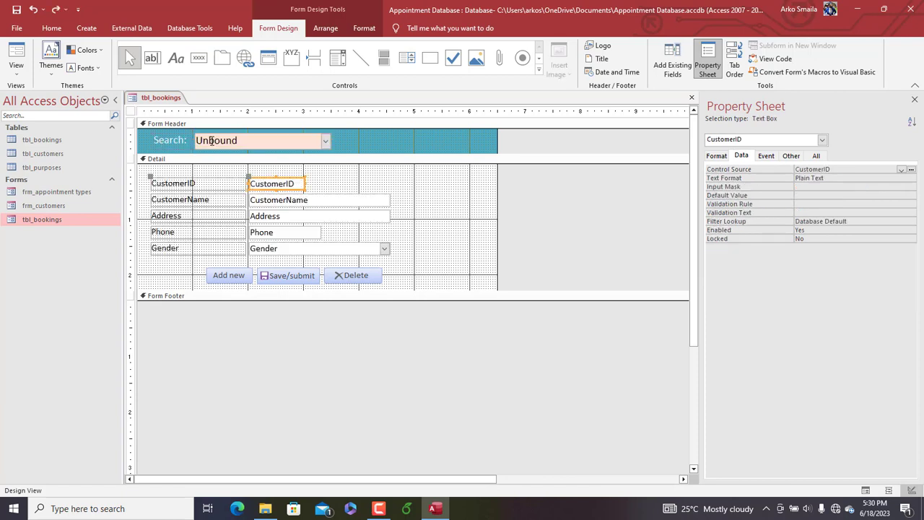
{"action": "key", "text": "ctrl+y"}
{"action": "key", "text": "ctrl+y"}
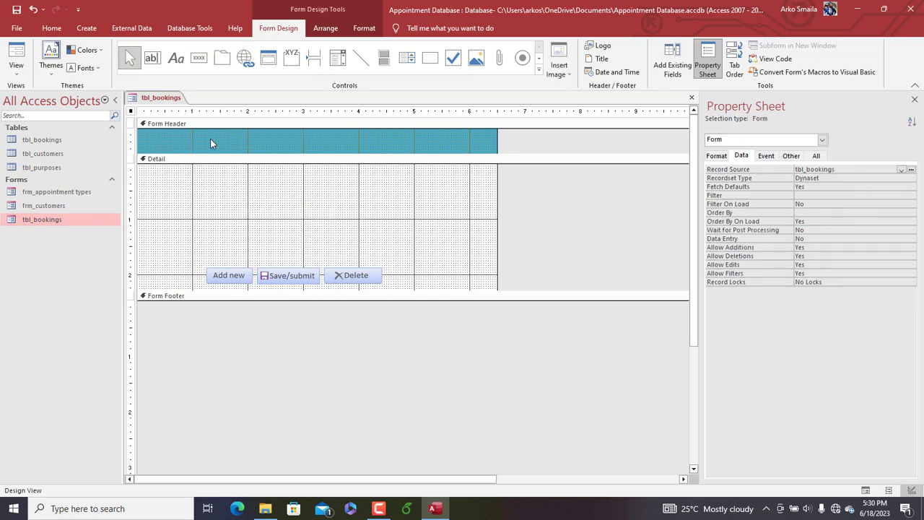
Add a label reading "Do schedules here." to the Form Header
{"action": "left_click", "coordinate": [176, 58]}
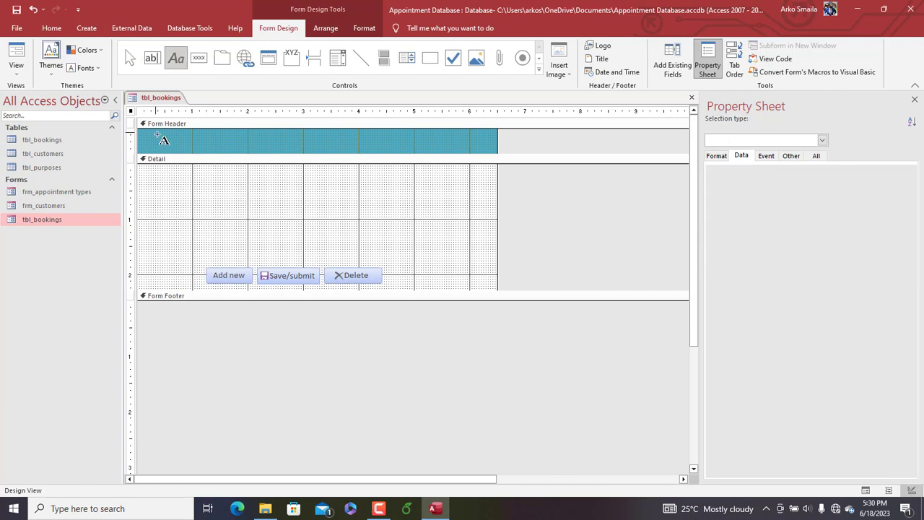
{"action": "left_click_drag", "start_coordinate": [156, 133], "coordinate": [283, 149]}
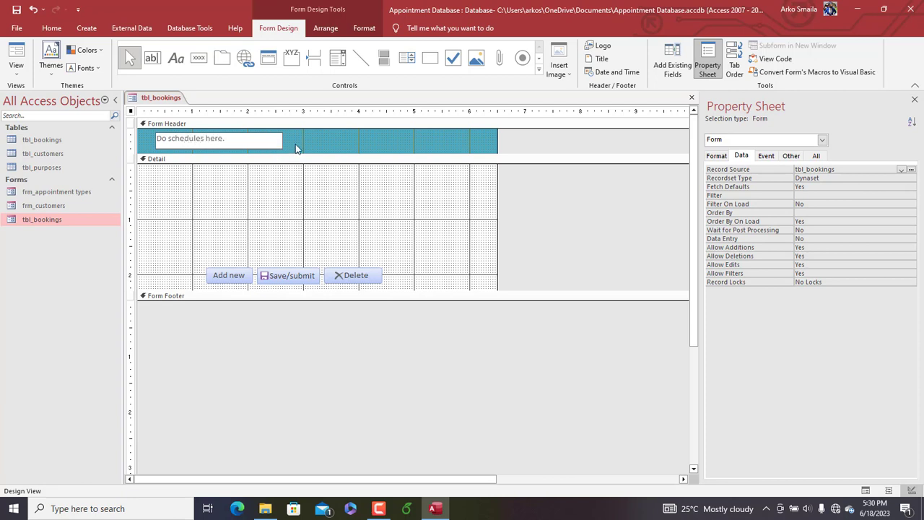
{"action": "left_click", "coordinate": [295, 148]}
Format the header label's text as 16 pt, white and bold
{"action": "left_click", "coordinate": [274, 140]}
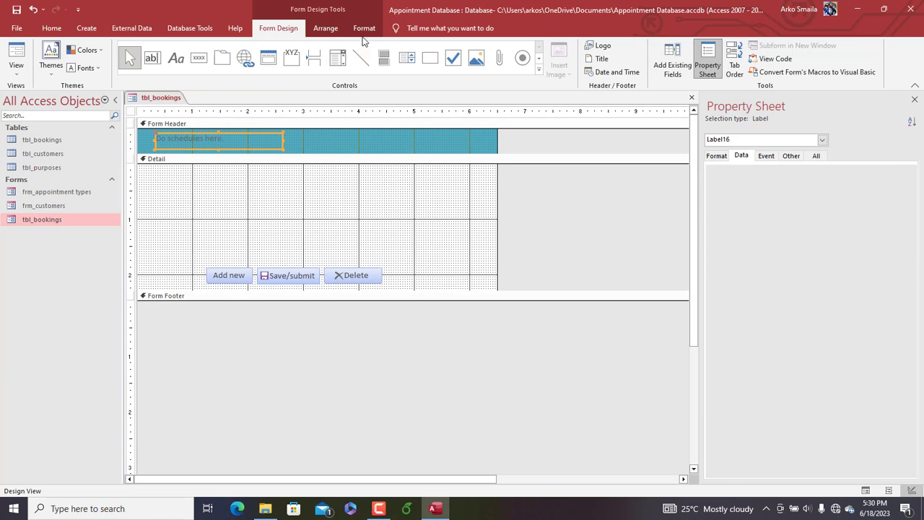
{"action": "left_click", "coordinate": [364, 29]}
{"action": "left_click", "coordinate": [191, 50]}
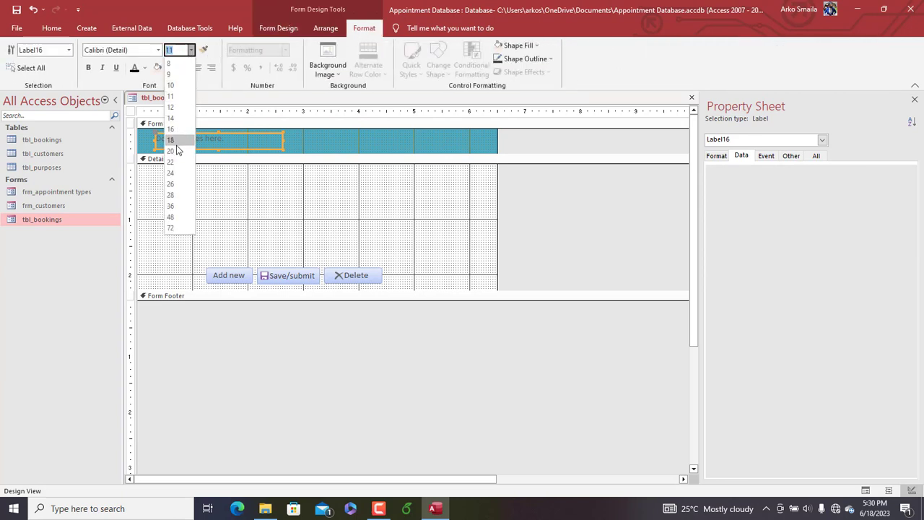
{"action": "left_click", "coordinate": [170, 129]}
{"action": "left_click", "coordinate": [146, 68]}
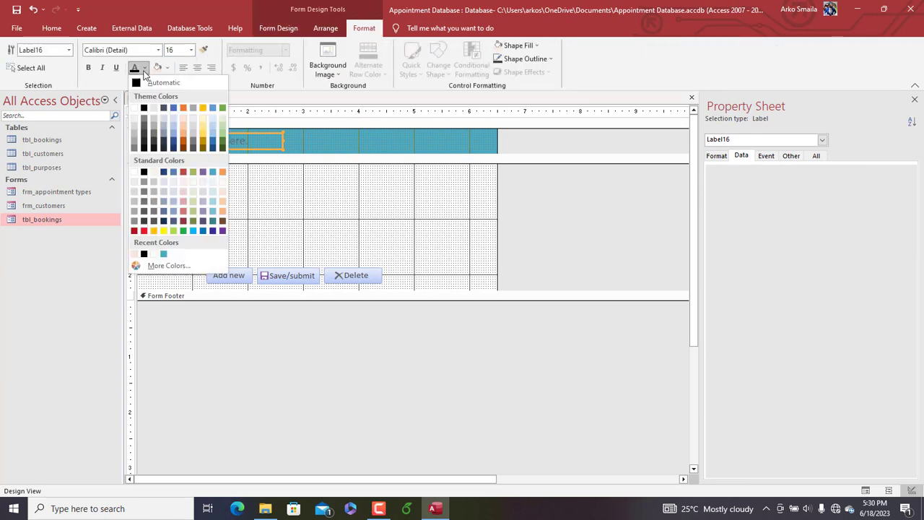
{"action": "left_click", "coordinate": [137, 110]}
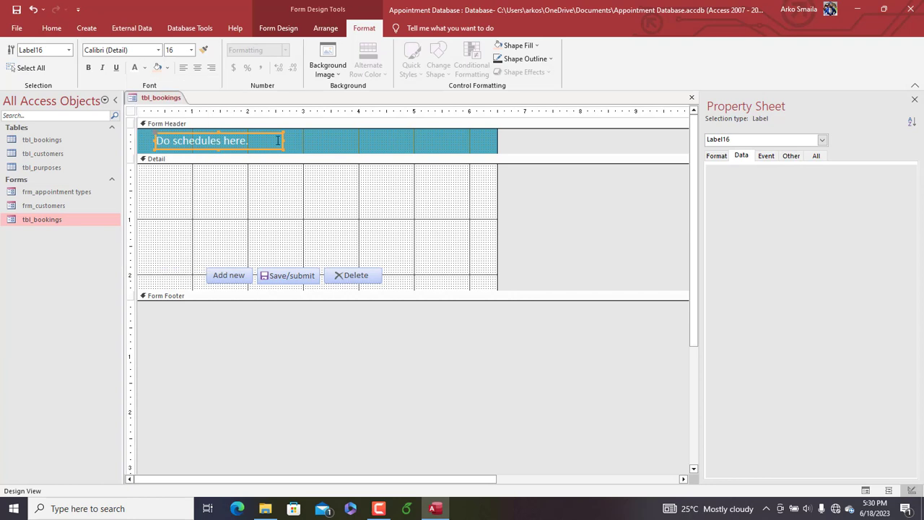
{"action": "left_click", "coordinate": [88, 67]}
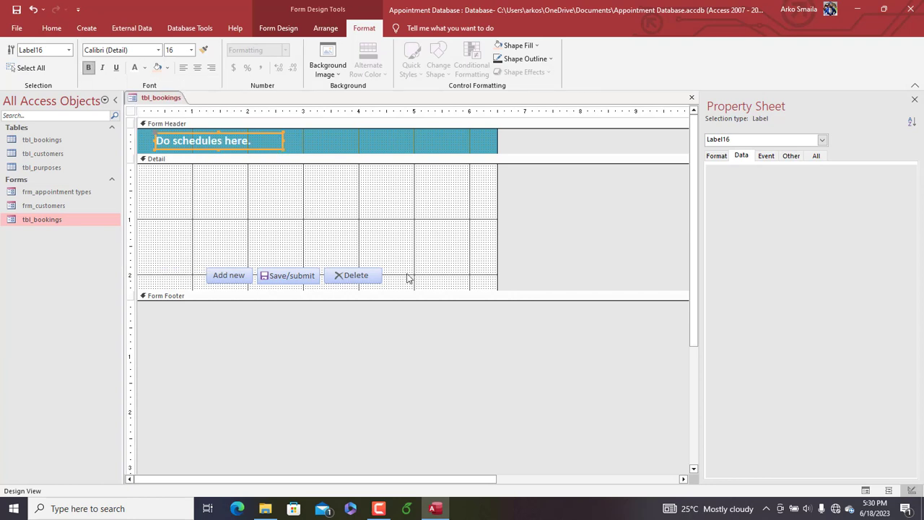
Extend the Detail section to about 2.5 inches high and shift the Add new, Save/submit and Delete buttons right and slightly down
{"action": "left_click_drag", "start_coordinate": [426, 279], "coordinate": [262, 279]}
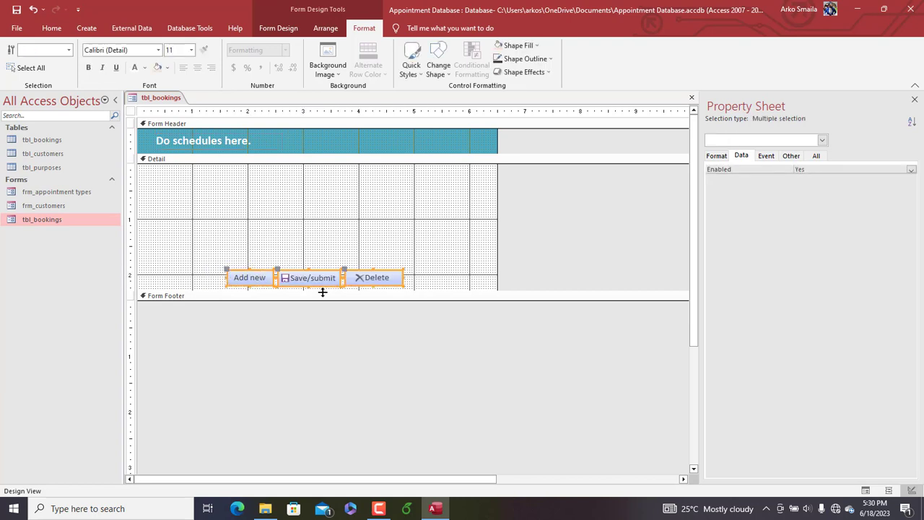
{"action": "left_click_drag", "start_coordinate": [325, 289], "coordinate": [325, 303]}
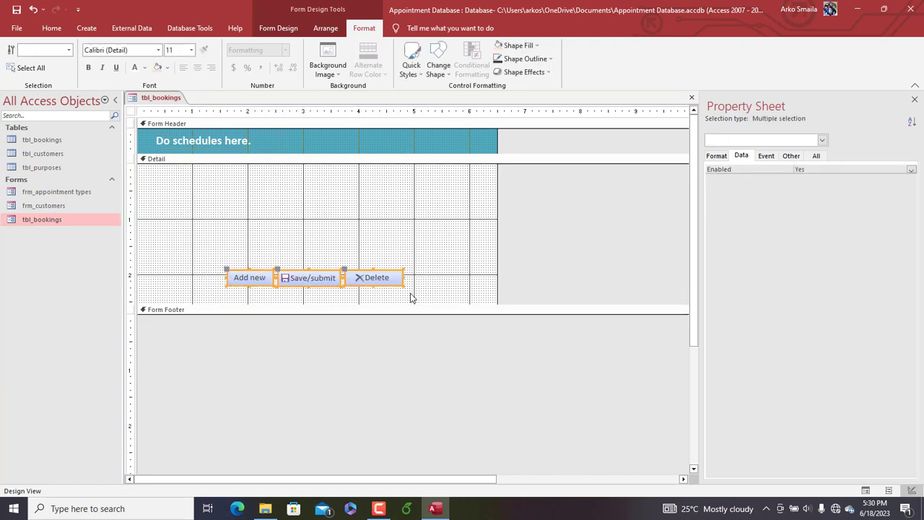
{"action": "key", "text": "Down"}
{"action": "key", "text": "Down"}
{"action": "key", "text": "Down"}
{"action": "left_click", "coordinate": [415, 233]}
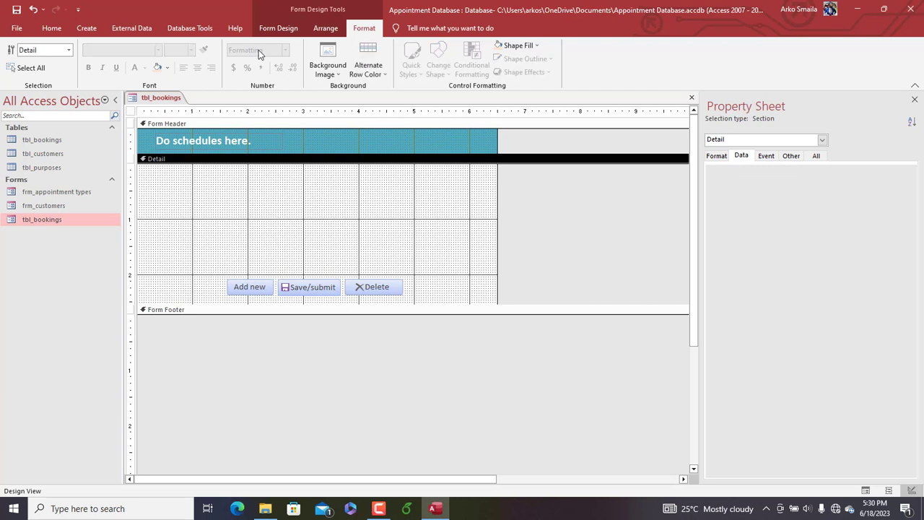
Add all six tbl_bookings fields, from BookingID through Date_entryDate, to the form's Detail section
{"action": "left_click", "coordinate": [278, 28]}
{"action": "left_click", "coordinate": [553, 195]}
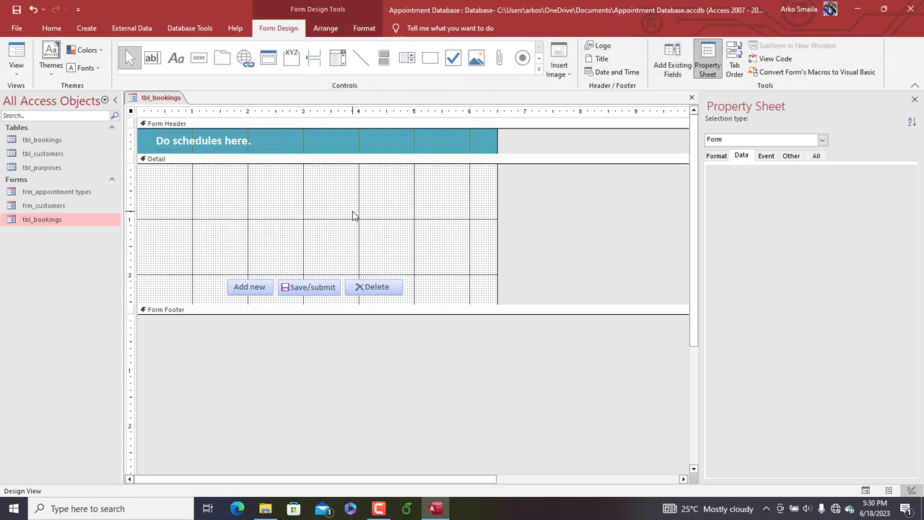
{"action": "left_click", "coordinate": [353, 215]}
{"action": "left_click", "coordinate": [131, 111]}
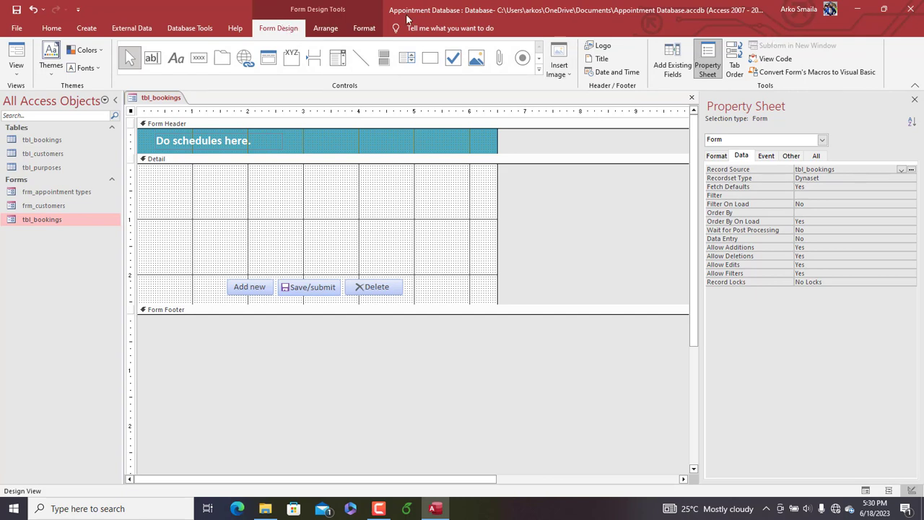
{"action": "left_click", "coordinate": [673, 63]}
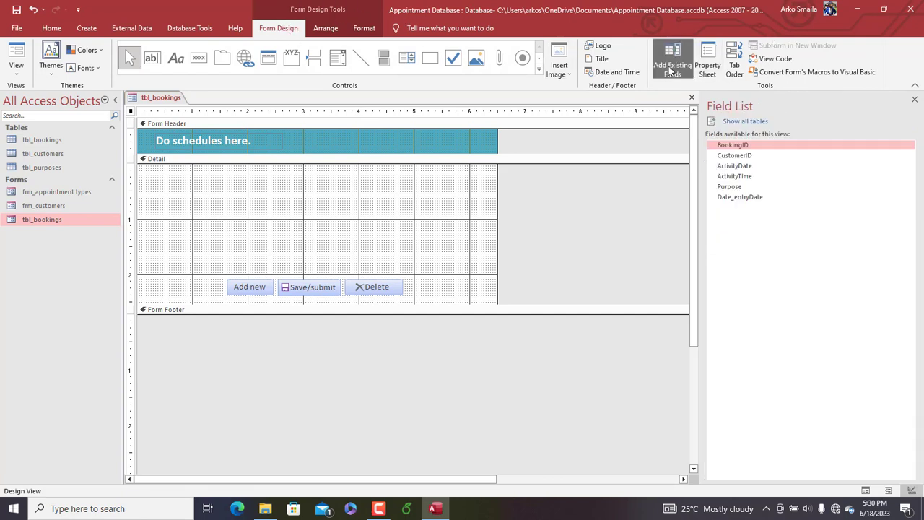
{"action": "double_click", "coordinate": [736, 147]}
{"action": "double_click", "coordinate": [737, 155]}
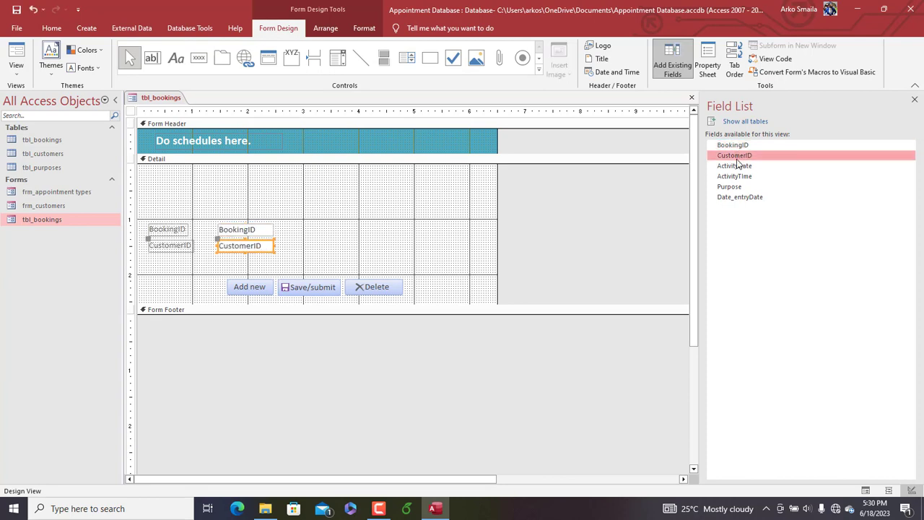
{"action": "double_click", "coordinate": [739, 165]}
{"action": "double_click", "coordinate": [738, 177]}
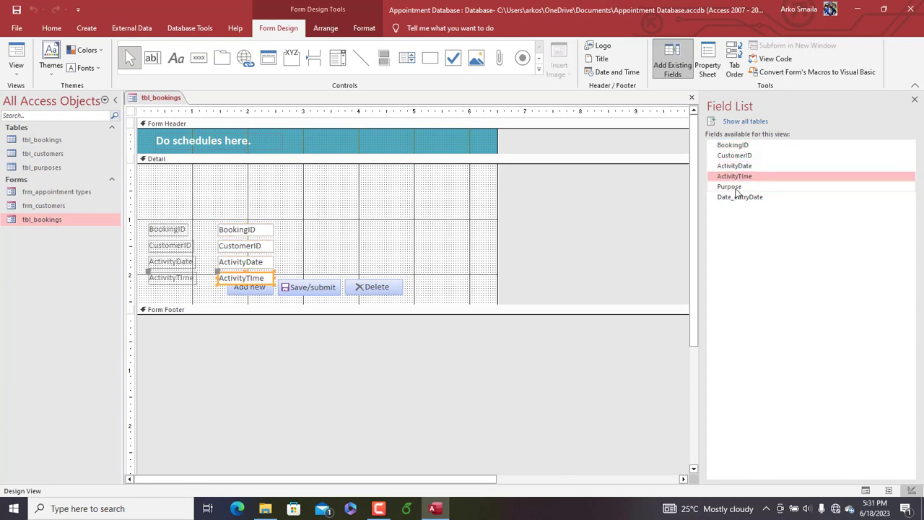
{"action": "double_click", "coordinate": [733, 187]}
{"action": "double_click", "coordinate": [738, 197]}
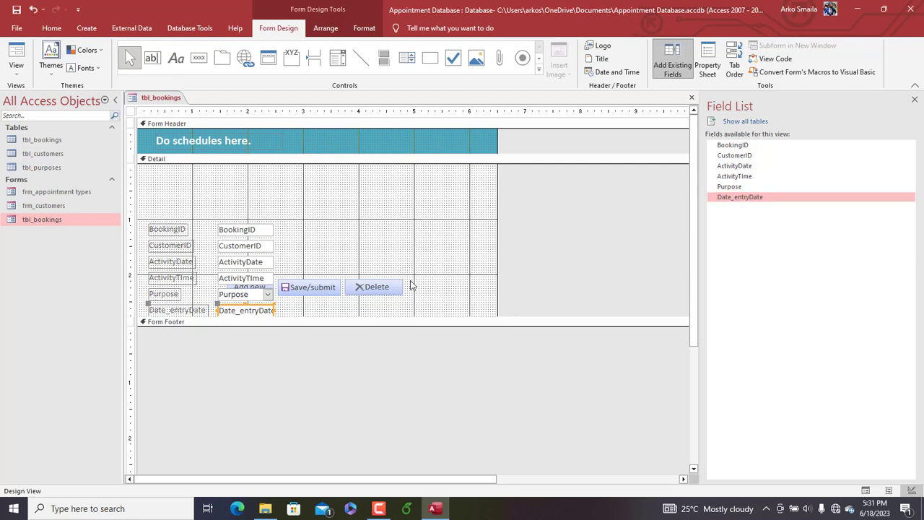
Move the whole block of booking fields and labels up to sit above the three command buttons
{"action": "left_click_drag", "start_coordinate": [429, 289], "coordinate": [311, 285]}
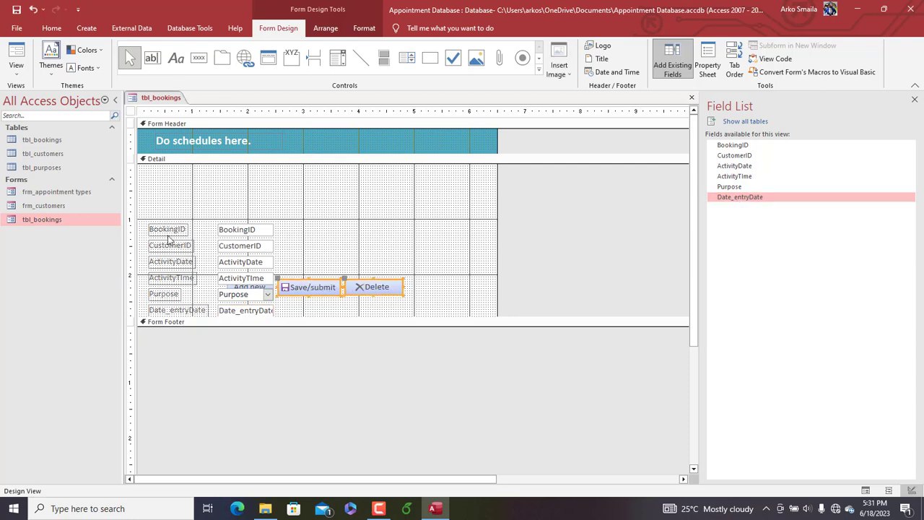
{"action": "left_click", "coordinate": [156, 207]}
{"action": "left_click_drag", "start_coordinate": [156, 206], "coordinate": [171, 321]}
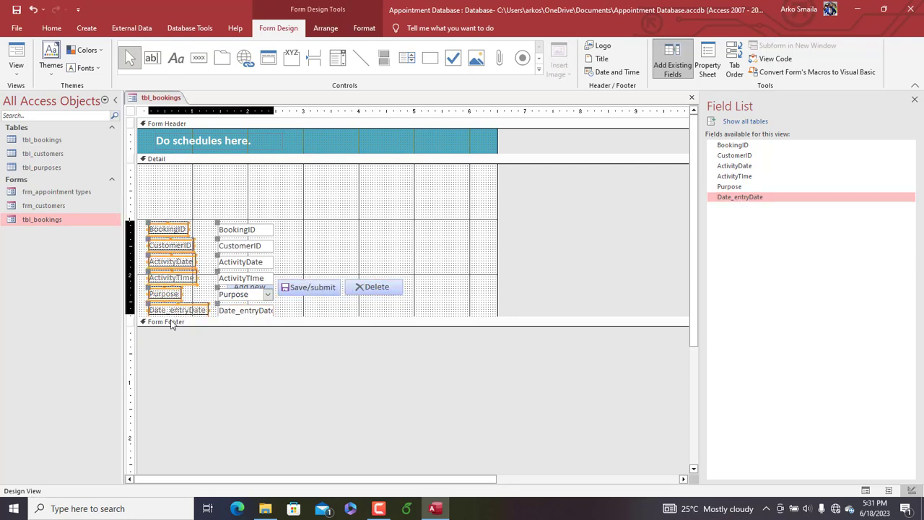
{"action": "key", "text": "Up"}
{"action": "key", "text": "Up"}
{"action": "key", "text": "Up"}
{"action": "key", "text": "Up"}
{"action": "key", "text": "Up"}
{"action": "key", "text": "Up"}
{"action": "key", "text": "Up"}
{"action": "key", "text": "Up"}
{"action": "key", "text": "Up"}
{"action": "key", "text": "Up"}
{"action": "key", "text": "Up"}
{"action": "key", "text": "Up"}
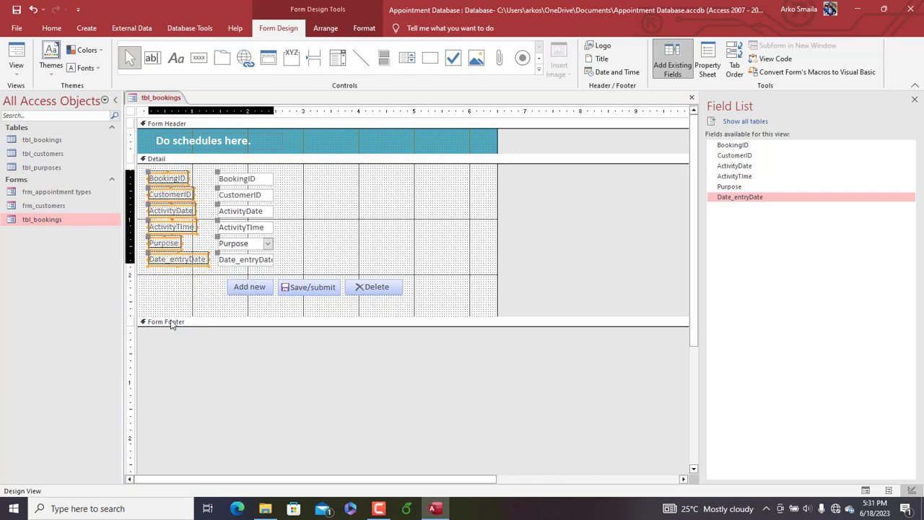
{"action": "left_click", "coordinate": [337, 244]}
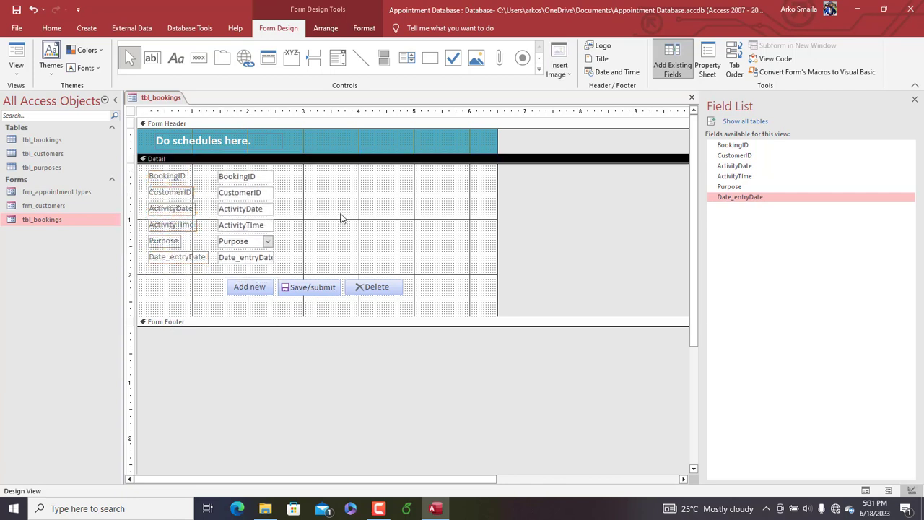
Widen the six booking input boxes to about 2.5 inches and size their labels to the widest one
{"action": "left_click_drag", "start_coordinate": [297, 167], "coordinate": [354, 257]}
{"action": "left_click_drag", "start_coordinate": [185, 276], "coordinate": [178, 176]}
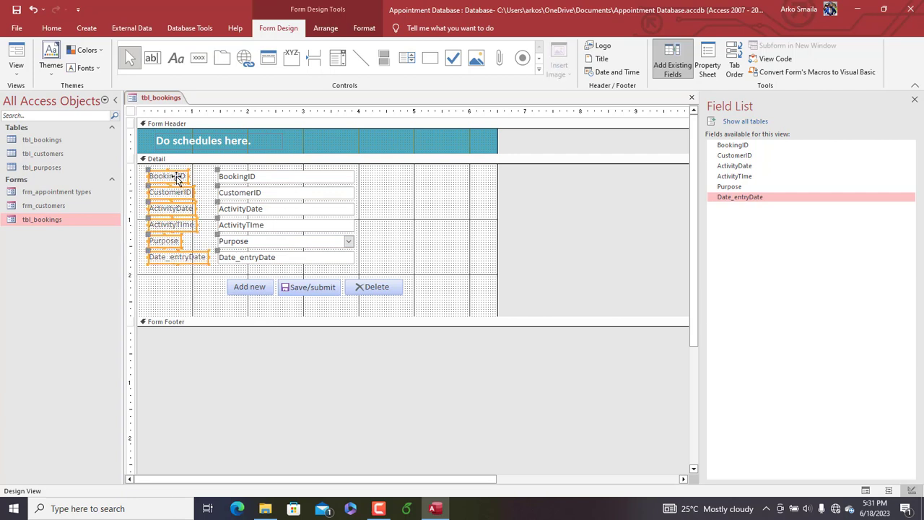
{"action": "right_click", "coordinate": [178, 176]}
{"action": "mouse_move", "coordinate": [221, 340]}
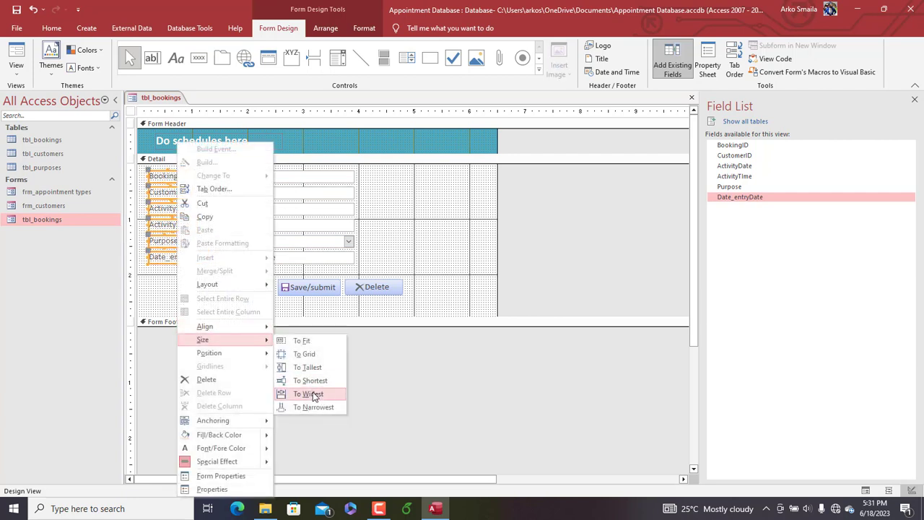
{"action": "left_click", "coordinate": [303, 394]}
Shift the fields slightly right with the three buttons centred beneath them, and narrow the form to about 4.4 inches
{"action": "left_click_drag", "start_coordinate": [385, 175], "coordinate": [194, 256]}
{"action": "left_click", "coordinate": [426, 292]}
{"action": "left_click_drag", "start_coordinate": [432, 296], "coordinate": [240, 287]}
{"action": "left_click_drag", "start_coordinate": [240, 287], "coordinate": [177, 287]}
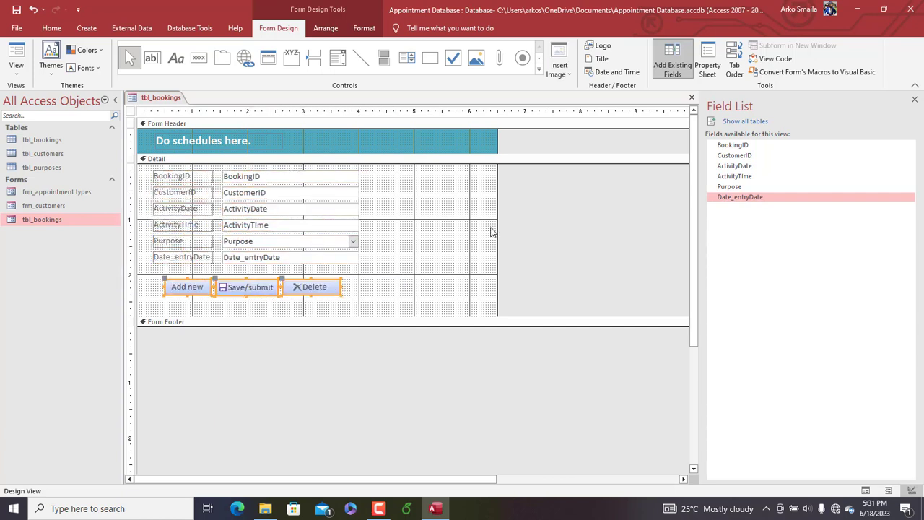
{"action": "left_click_drag", "start_coordinate": [497, 227], "coordinate": [379, 223]}
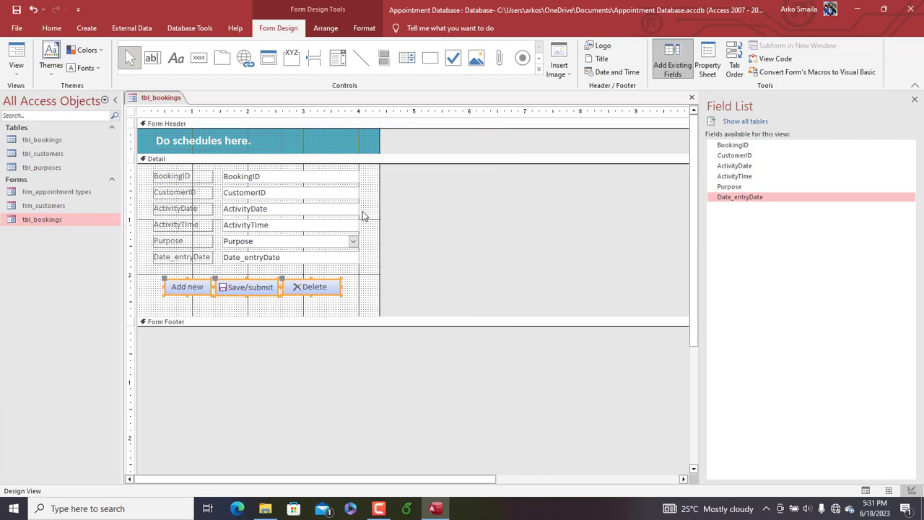
Set the text of all six booking fields and their labels to black at font size 12
{"action": "left_click_drag", "start_coordinate": [367, 173], "coordinate": [229, 267]}
{"action": "left_click_drag", "start_coordinate": [191, 269], "coordinate": [191, 269]}
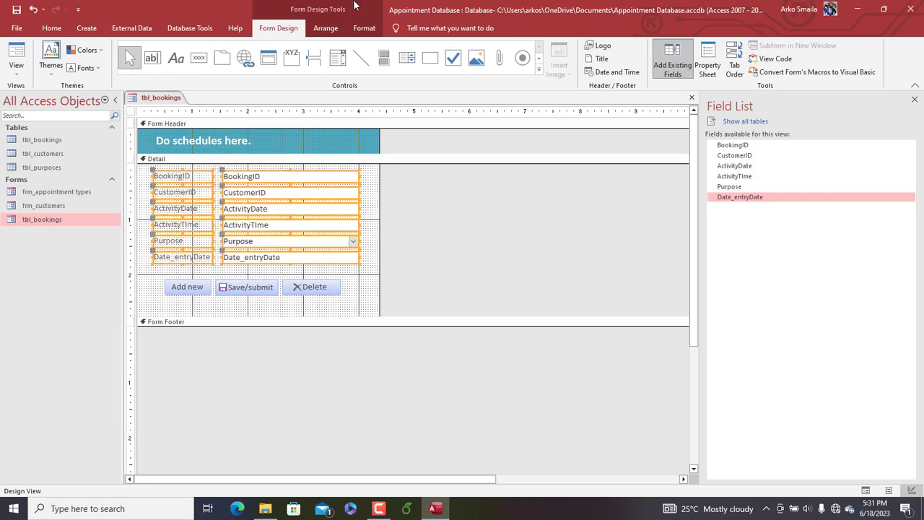
{"action": "left_click", "coordinate": [364, 27]}
{"action": "left_click", "coordinate": [144, 68]}
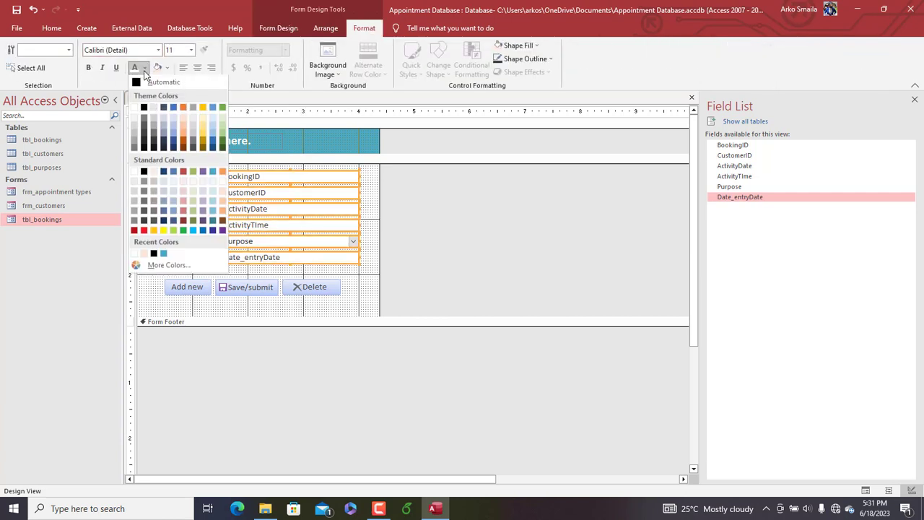
{"action": "left_click", "coordinate": [149, 112]}
{"action": "left_click", "coordinate": [192, 50]}
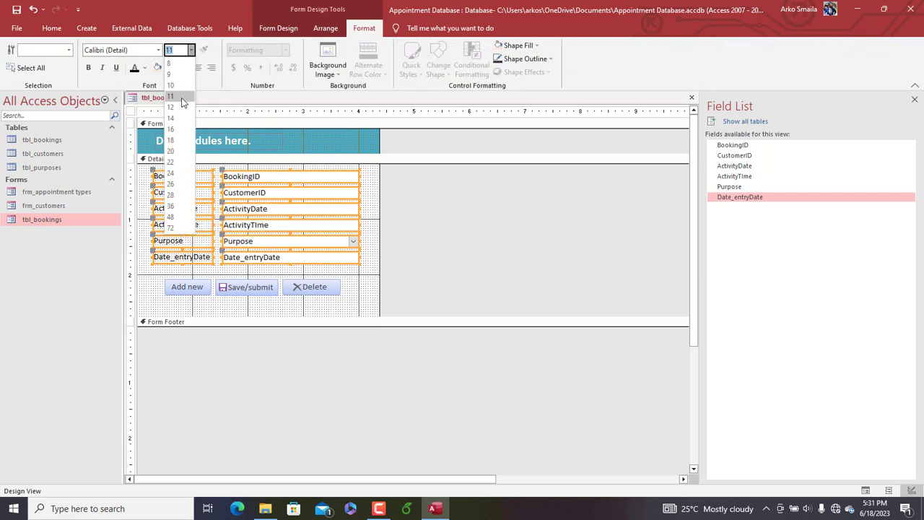
{"action": "left_click", "coordinate": [173, 114]}
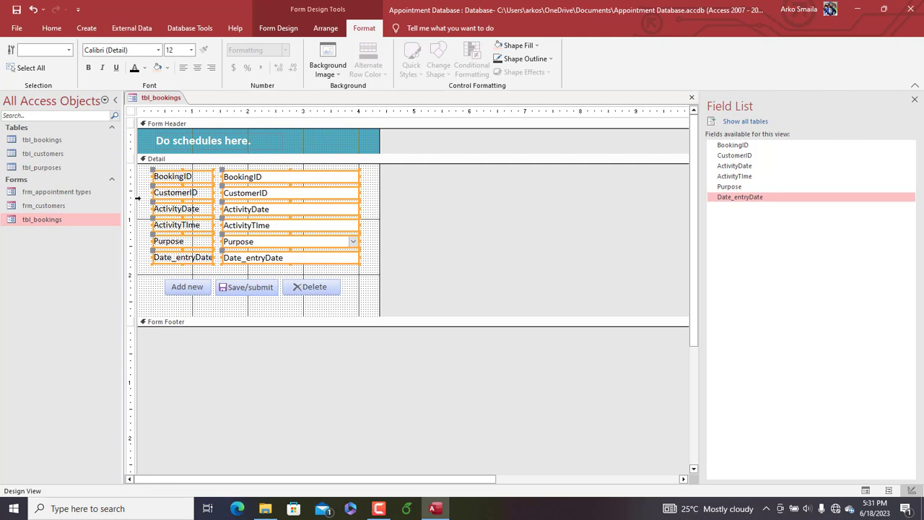
{"action": "left_click", "coordinate": [138, 198]}
Add a colon to the end of the BookingID, CustomerID, ActivityDate, ActivityTIme and Purpose labels
{"action": "double_click", "coordinate": [196, 177]}
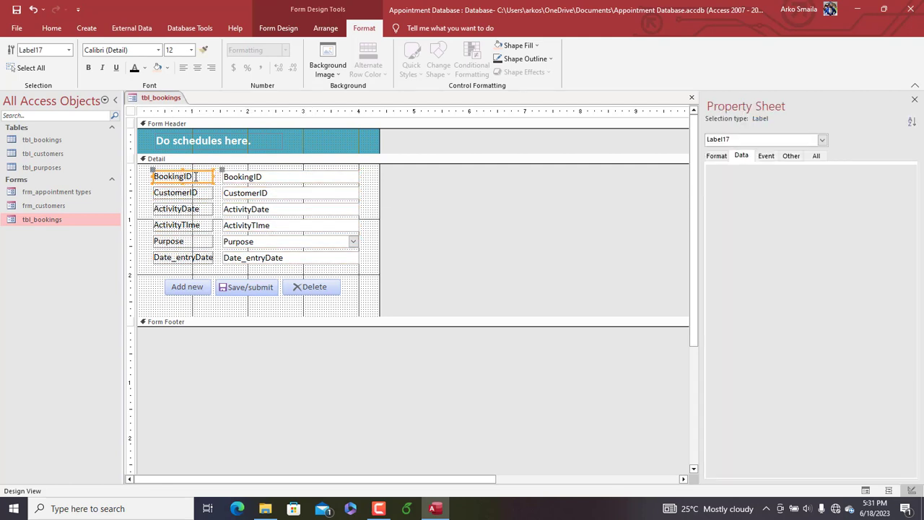
{"action": "left_click", "coordinate": [196, 176]}
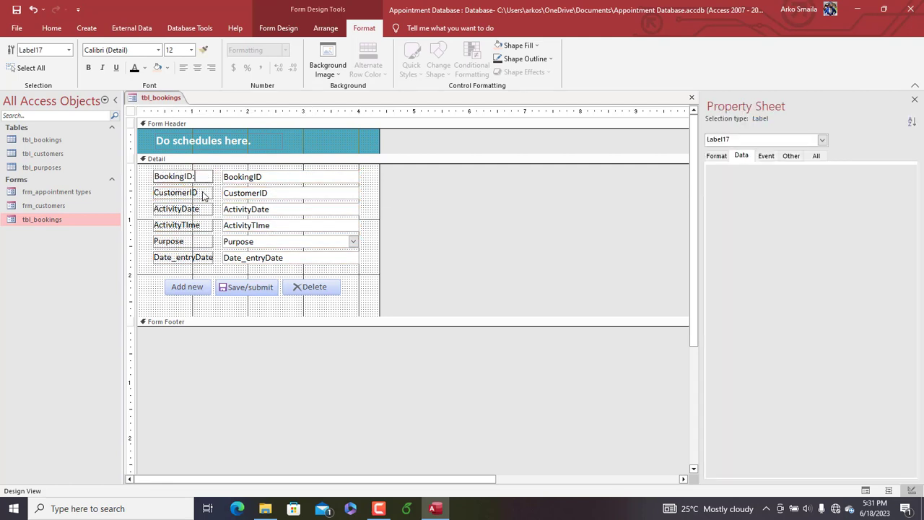
{"action": "left_click", "coordinate": [202, 194]}
{"action": "left_click", "coordinate": [202, 192]}
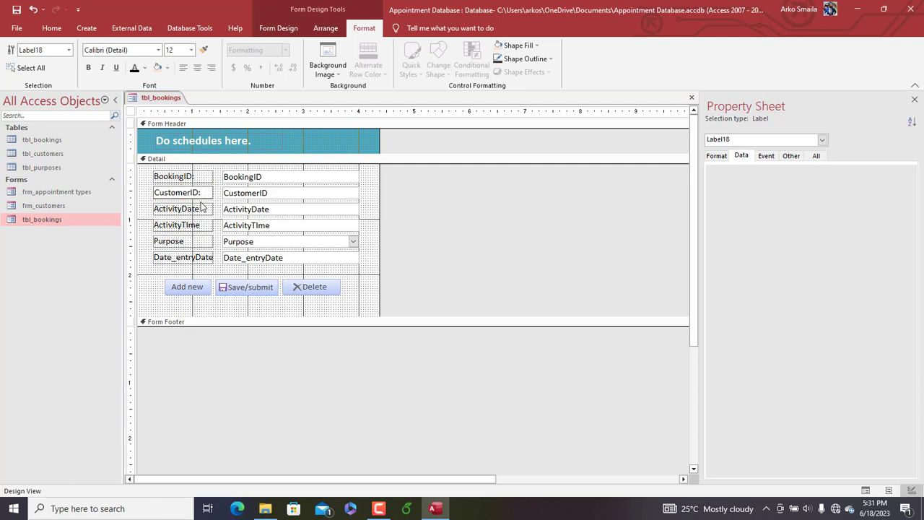
{"action": "left_click", "coordinate": [204, 209]}
{"action": "left_click", "coordinate": [205, 210]}
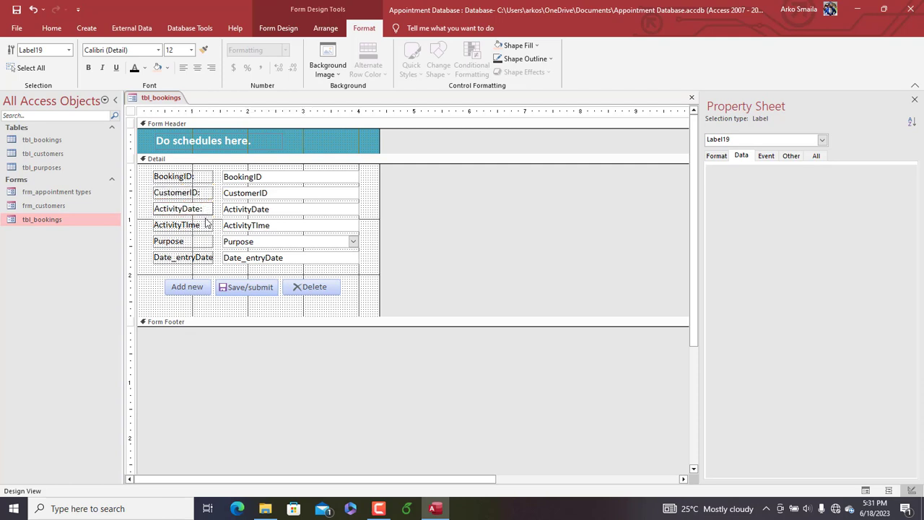
{"action": "left_click", "coordinate": [205, 224]}
{"action": "left_click", "coordinate": [206, 226]}
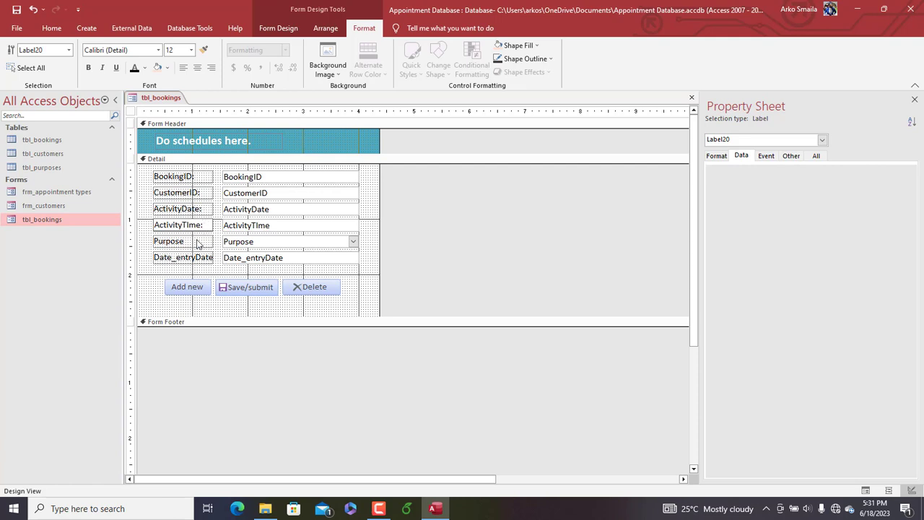
{"action": "left_click", "coordinate": [198, 244]}
{"action": "left_click", "coordinate": [189, 242]}
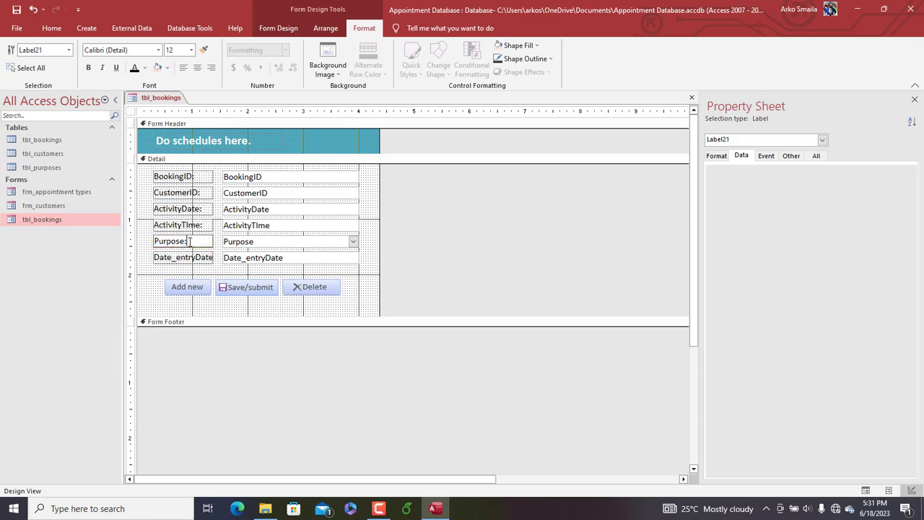
Widen the Date_entryDate label slightly on its left side and add a colon to the end of its text
{"action": "left_click", "coordinate": [185, 258]}
{"action": "left_click_drag", "start_coordinate": [152, 256], "coordinate": [145, 256]}
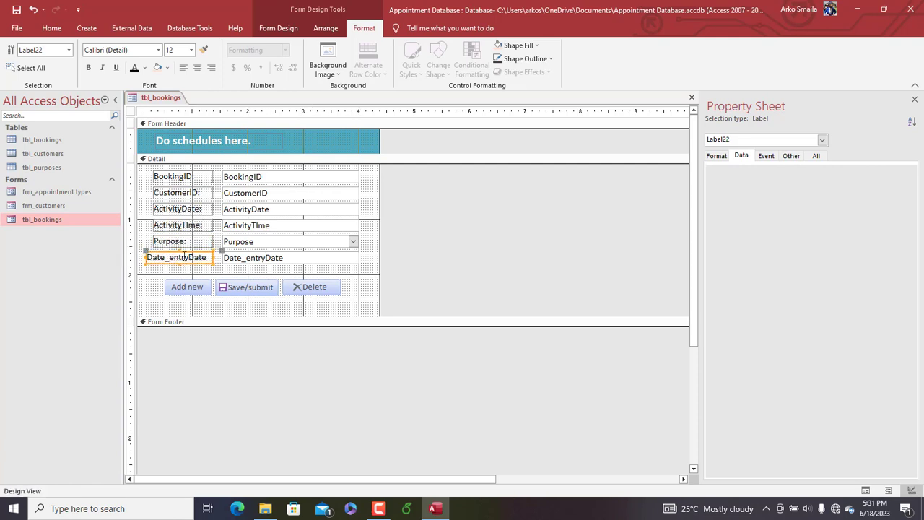
{"action": "left_click", "coordinate": [206, 258]}
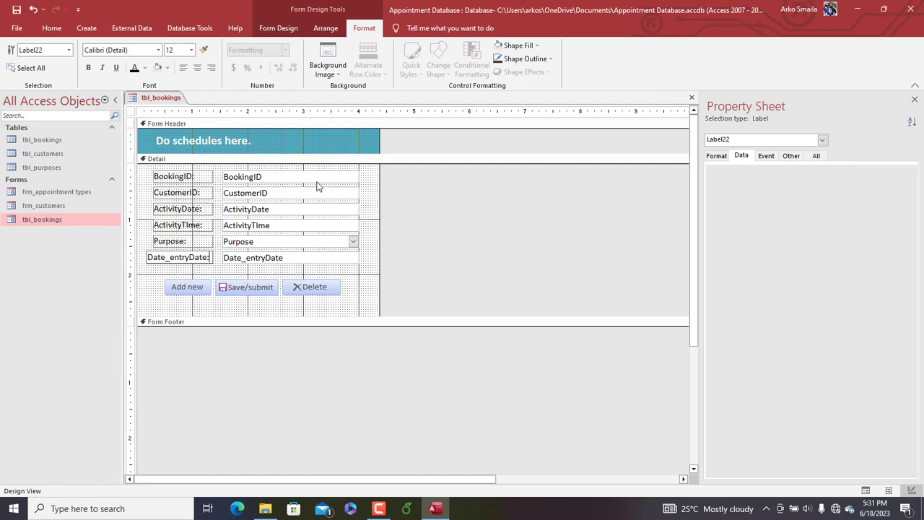
{"action": "left_click", "coordinate": [363, 177]}
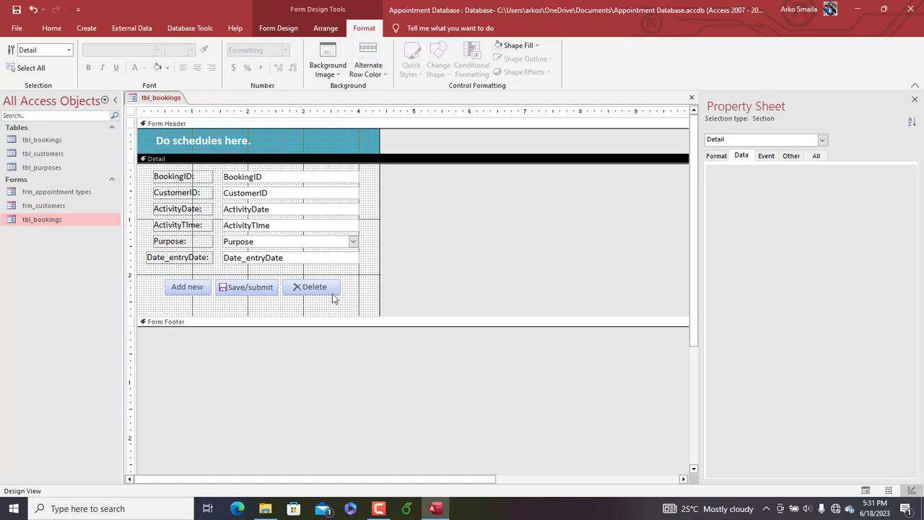
Shorten the Detail section slightly below the command buttons and check the result in Form View
{"action": "left_click_drag", "start_coordinate": [317, 317], "coordinate": [311, 306]}
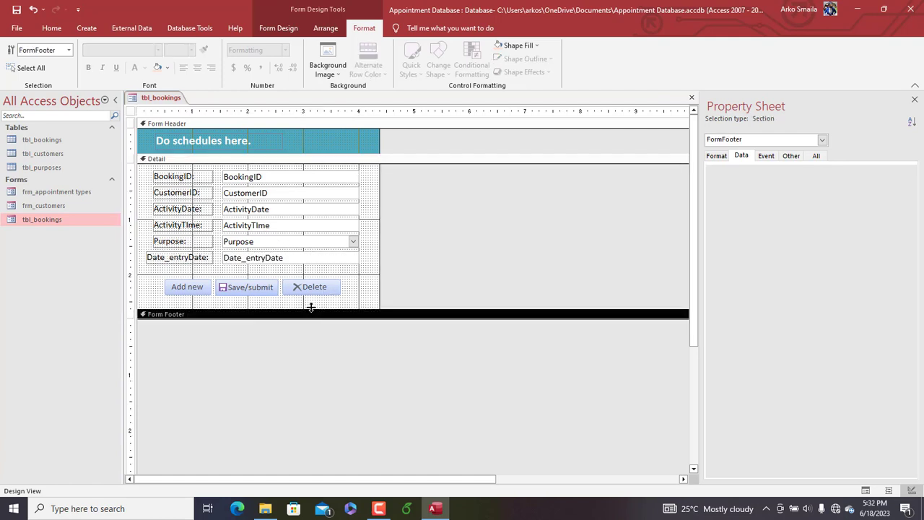
{"action": "right_click", "coordinate": [174, 101]}
{"action": "left_click", "coordinate": [201, 150]}
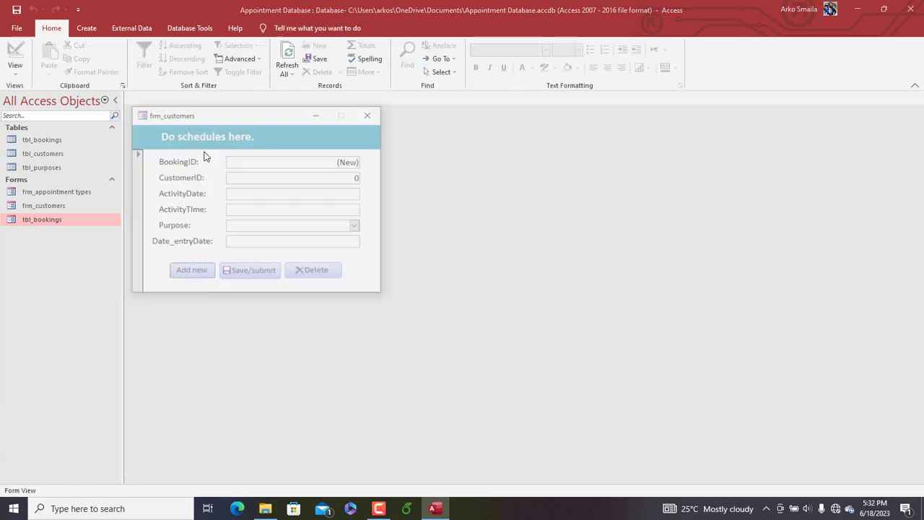
{"action": "left_click_drag", "start_coordinate": [222, 117], "coordinate": [382, 86]}
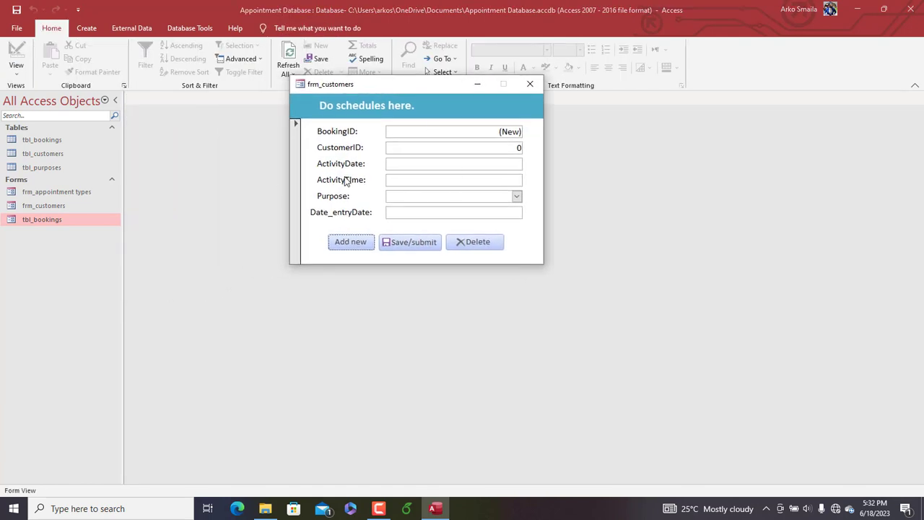
{"action": "right_click", "coordinate": [360, 90]}
{"action": "left_click", "coordinate": [390, 167]}
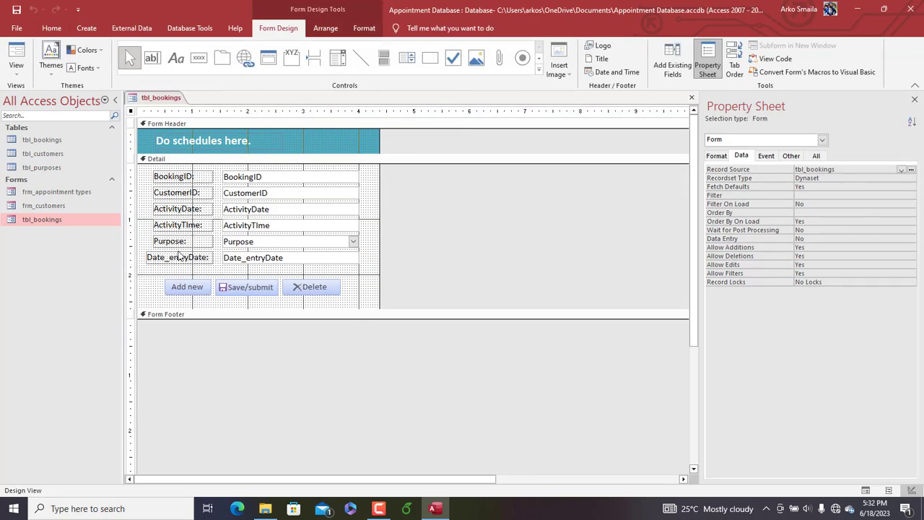
Nudge the Add new, Save/submit and Delete buttons together slightly to the right
{"action": "left_click_drag", "start_coordinate": [360, 295], "coordinate": [195, 287]}
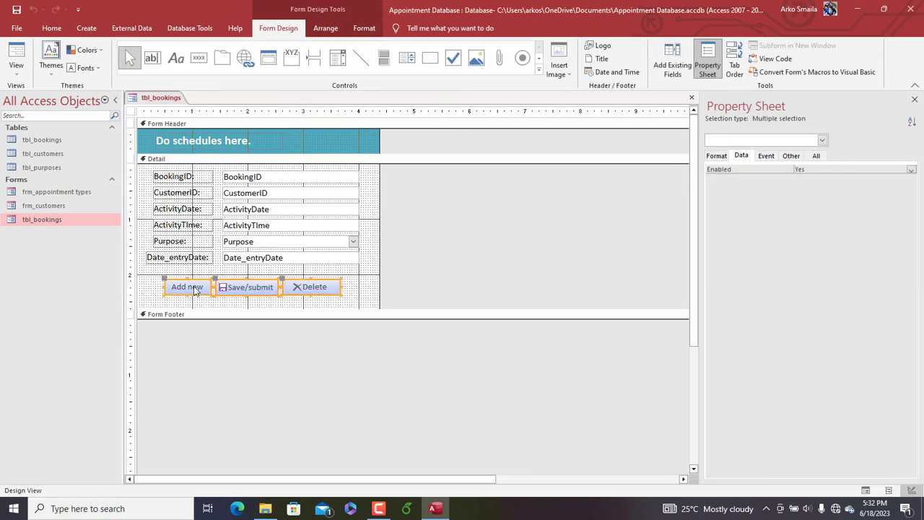
{"action": "key", "text": "Right"}
{"action": "key", "text": "Right"}
{"action": "key", "text": "Right"}
{"action": "key", "text": "Right"}
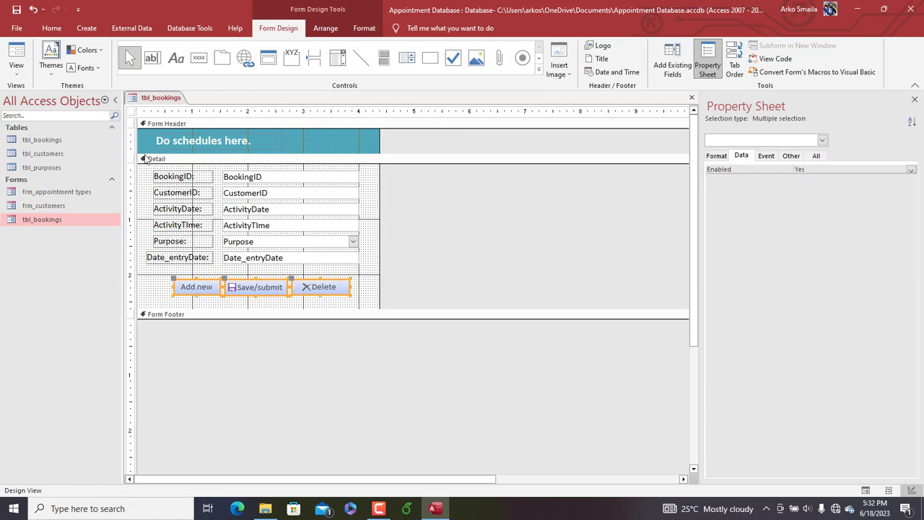
Set the bookings form's Caption property to Appointment
{"action": "left_click", "coordinate": [134, 115]}
{"action": "left_click", "coordinate": [720, 157]}
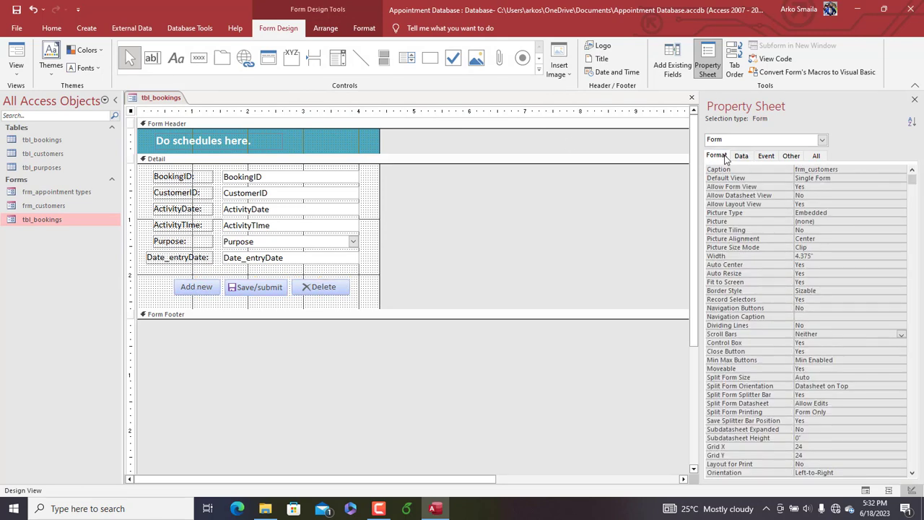
{"action": "right_click", "coordinate": [161, 106]}
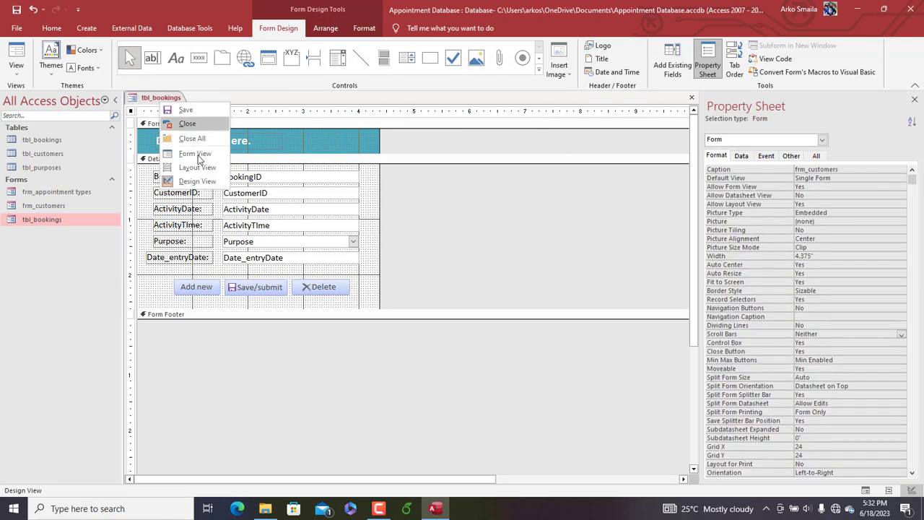
{"action": "left_click", "coordinate": [180, 150]}
{"action": "left_click_drag", "start_coordinate": [252, 116], "coordinate": [333, 104]}
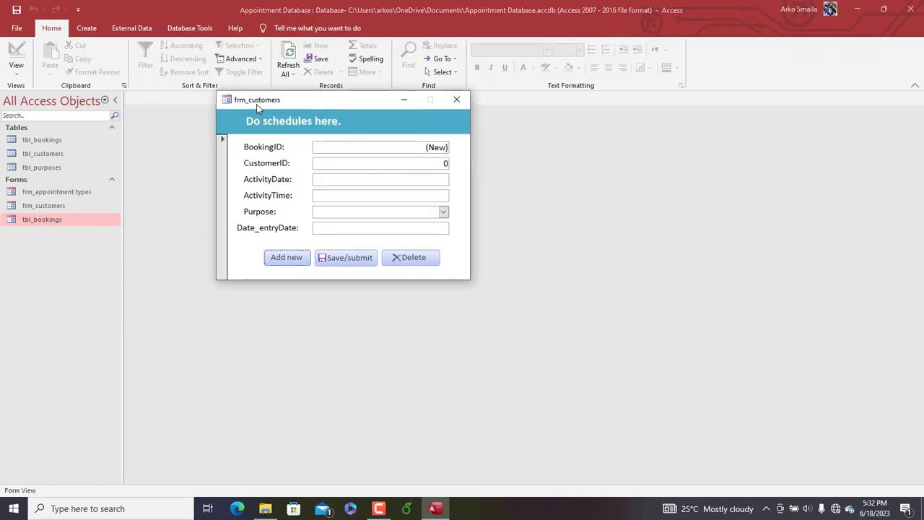
{"action": "right_click", "coordinate": [306, 103]}
{"action": "left_click", "coordinate": [330, 177]}
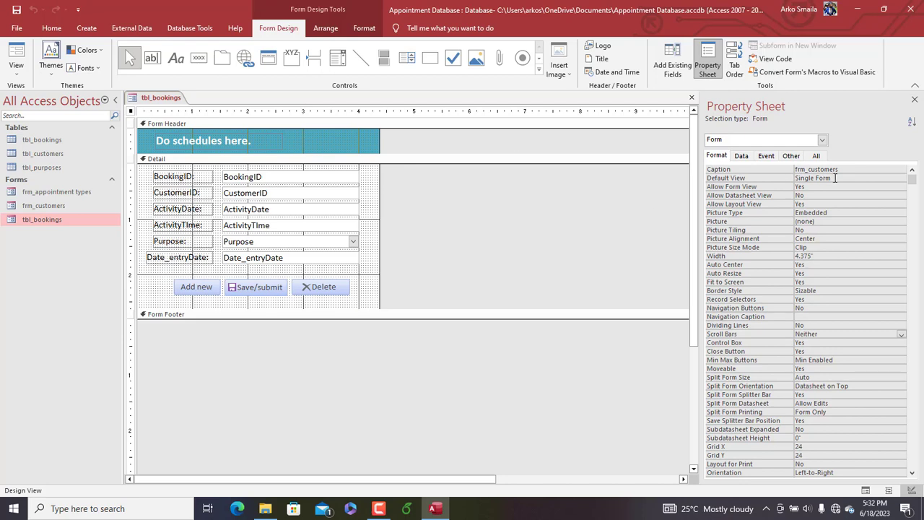
{"action": "left_click", "coordinate": [847, 171]}
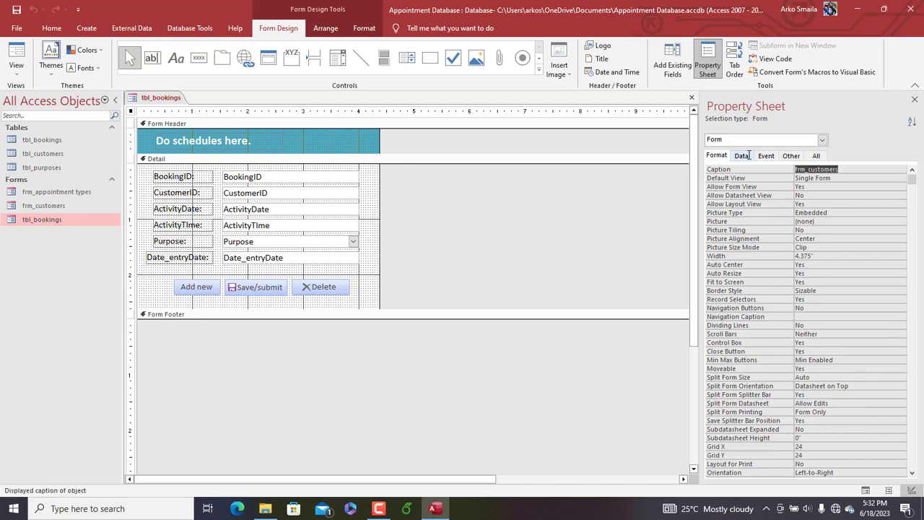
{"action": "type", "text": "Bo"}
{"action": "key", "text": "Return"}
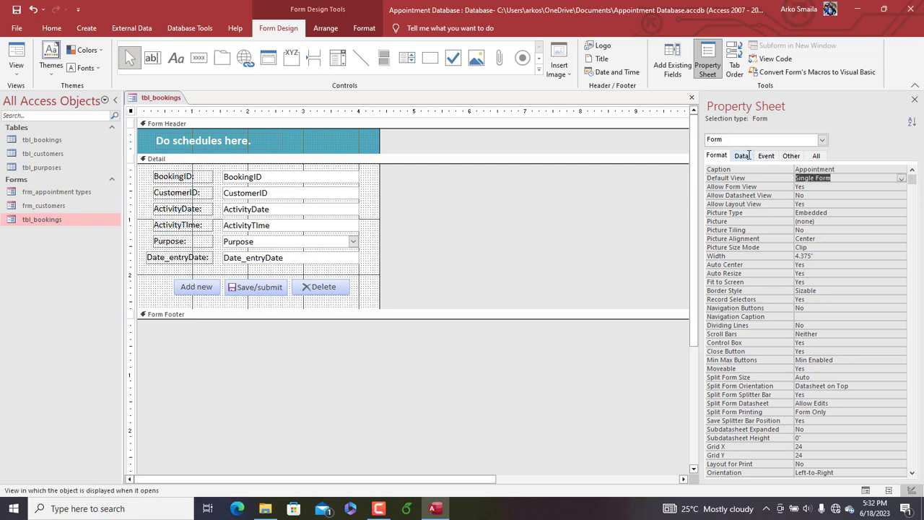
Preview the bookings form with its new caption in Form View and close it
{"action": "right_click", "coordinate": [161, 98]}
{"action": "left_click", "coordinate": [194, 149]}
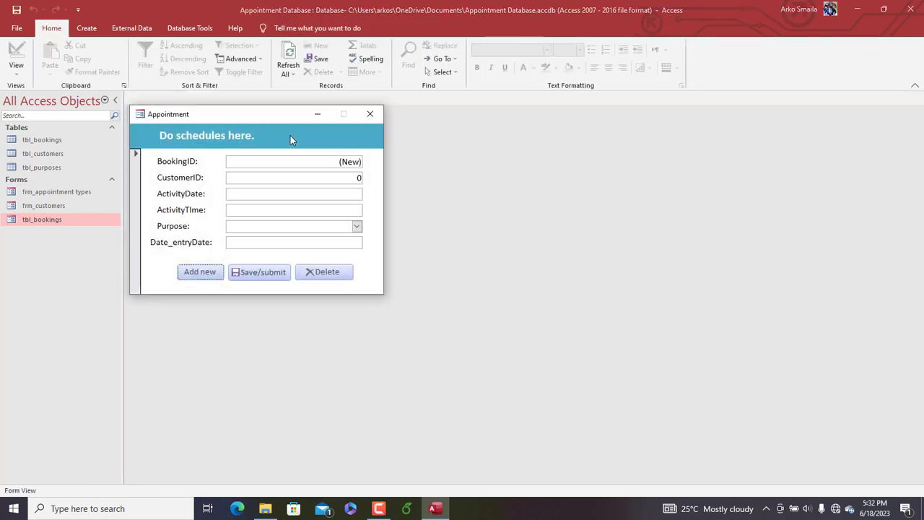
{"action": "left_click_drag", "start_coordinate": [274, 114], "coordinate": [353, 108]}
{"action": "left_click", "coordinate": [452, 111]}
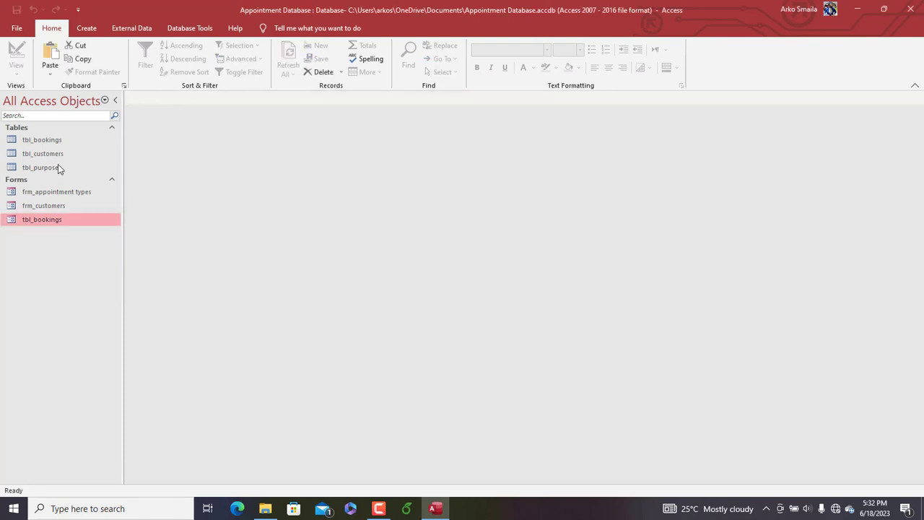
Open frm_customers in Design View, extend its Detail section to about 4.4 inches tall and widen the form to about 9.3 inches
{"action": "double_click", "coordinate": [48, 206]}
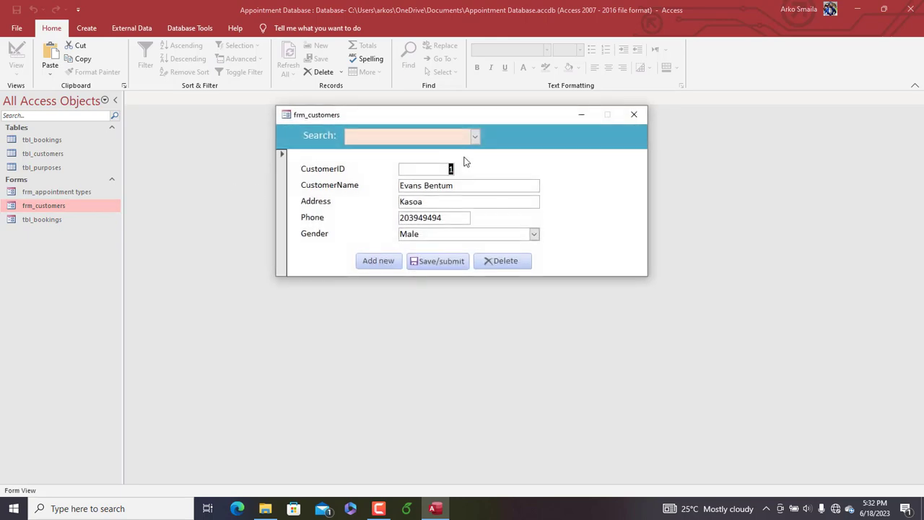
{"action": "right_click", "coordinate": [520, 165]}
{"action": "left_click", "coordinate": [543, 196]}
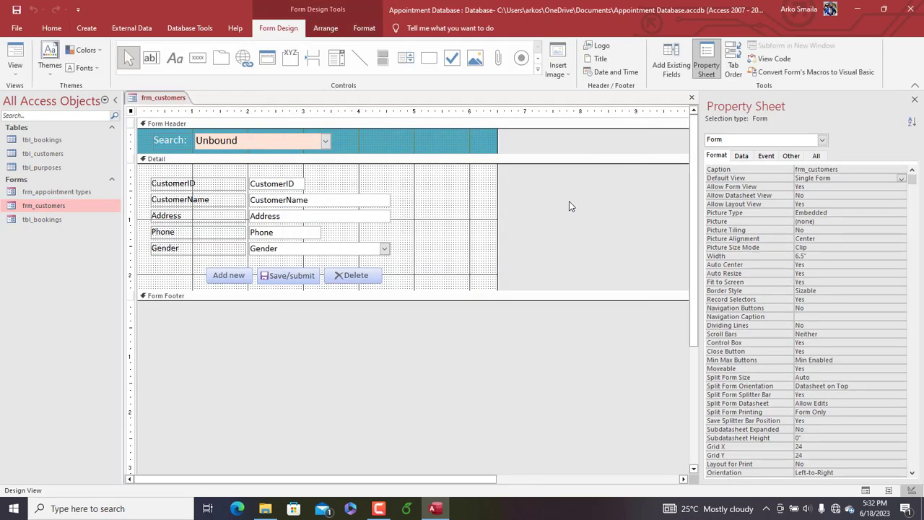
{"action": "left_click_drag", "start_coordinate": [448, 298], "coordinate": [455, 408]}
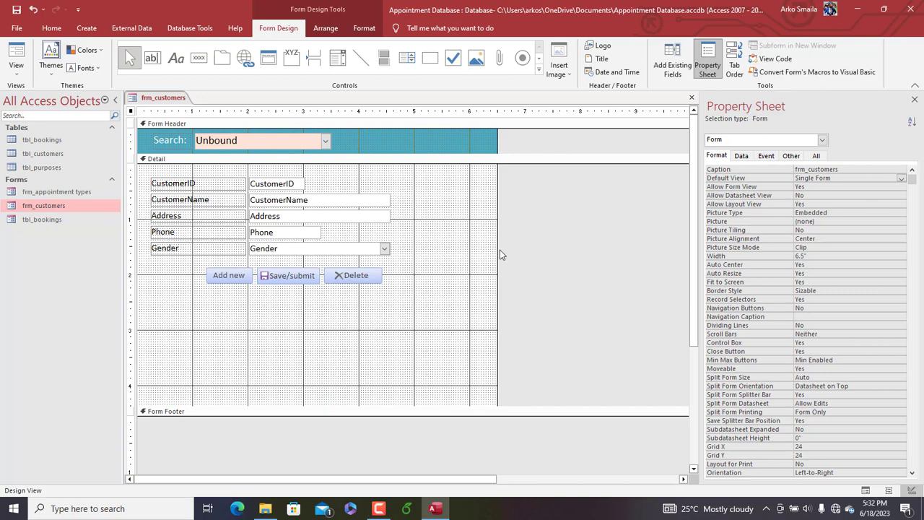
{"action": "left_click_drag", "start_coordinate": [499, 252], "coordinate": [647, 229]}
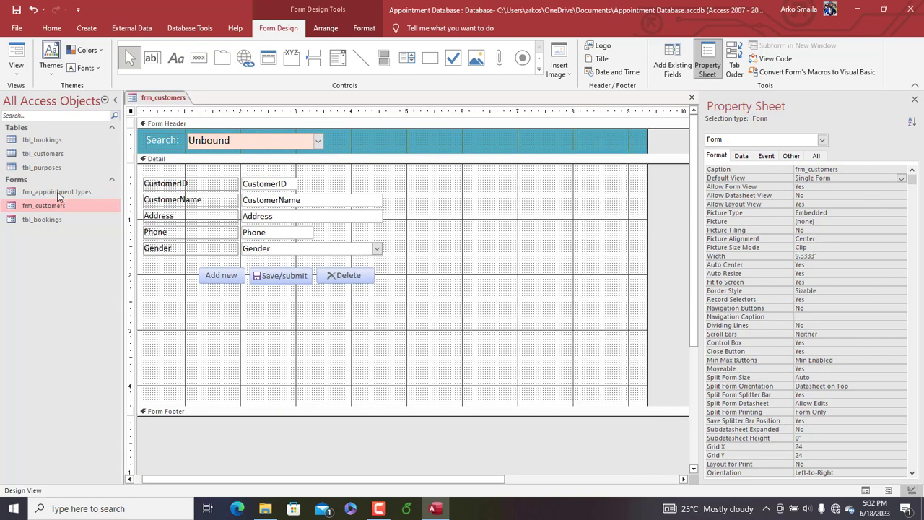
Open the tbl_bookings form over the customers design to view it, and close it again
{"action": "left_click", "coordinate": [41, 191]}
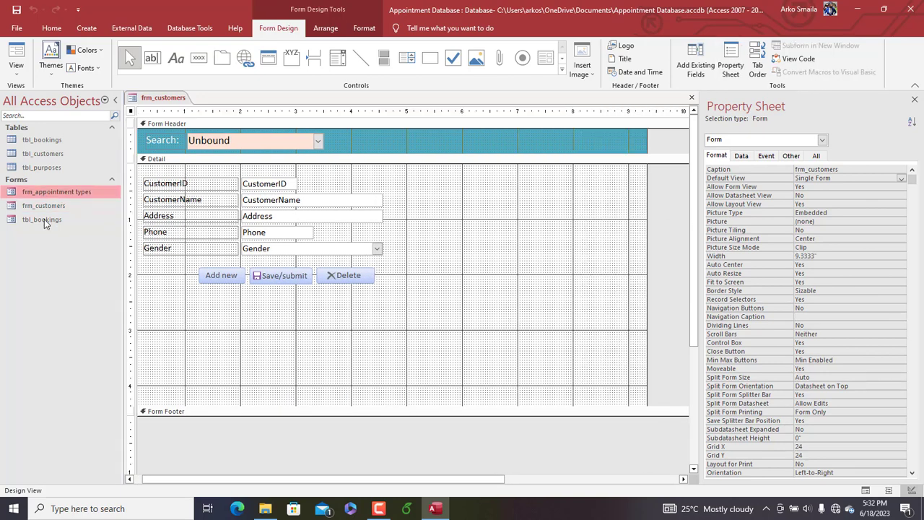
{"action": "double_click", "coordinate": [44, 219]}
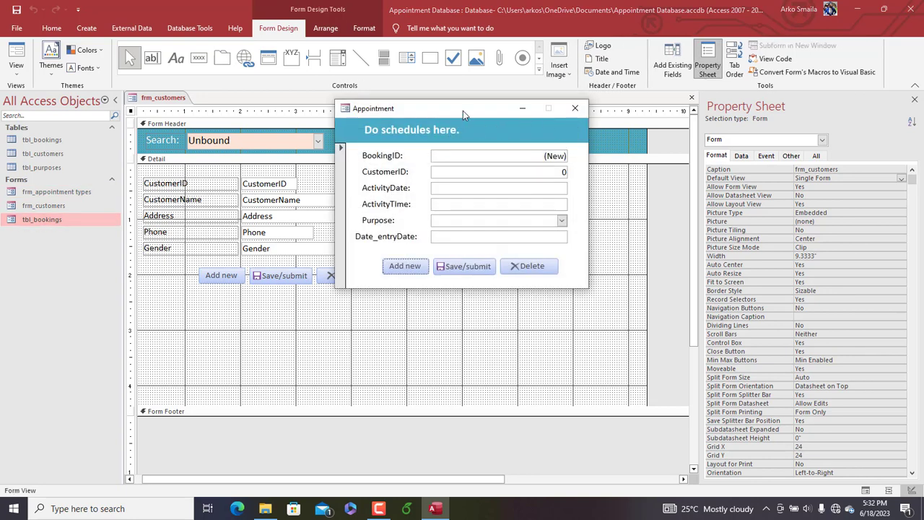
{"action": "left_click_drag", "start_coordinate": [463, 110], "coordinate": [493, 111]}
{"action": "left_click", "coordinate": [605, 108]}
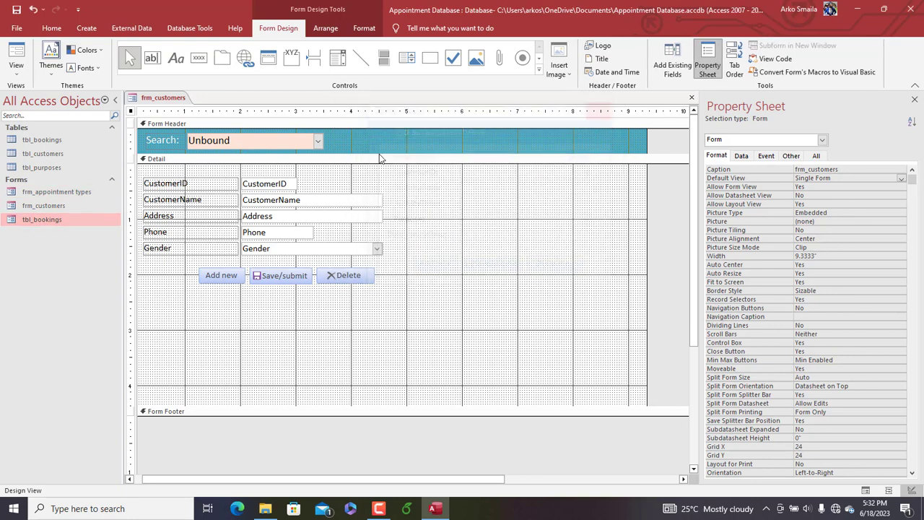
Rename the tbl_bookings form as frm_bookings
{"action": "right_click", "coordinate": [77, 220]}
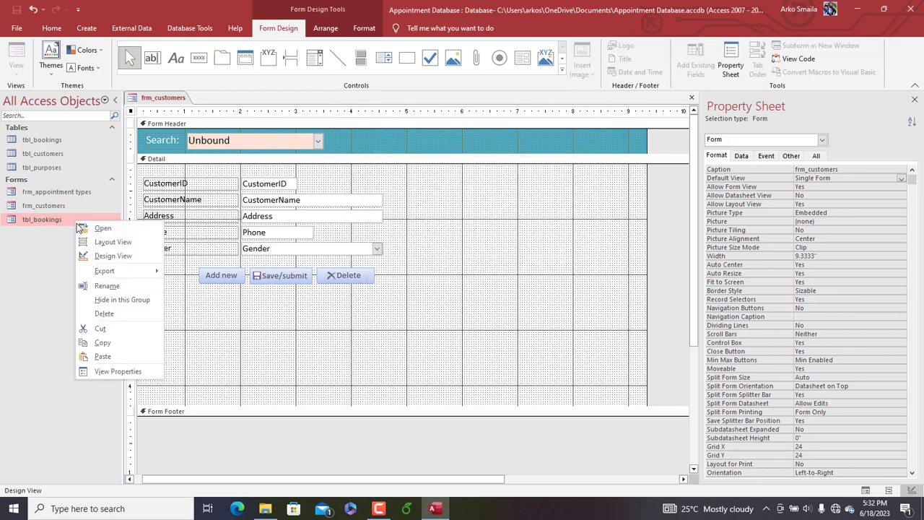
{"action": "left_click", "coordinate": [105, 286]}
{"action": "type", "text": "frm"}
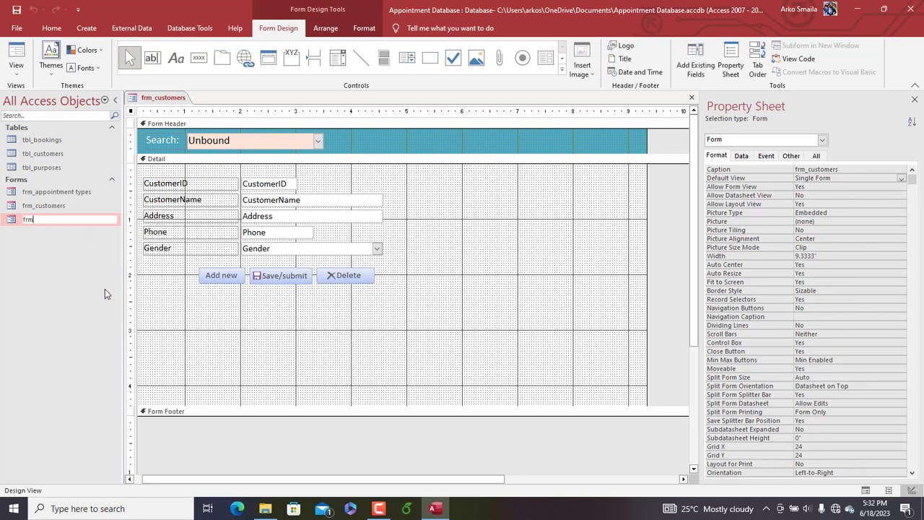
{"action": "type", "text": "_bookings"}
{"action": "key", "text": "Return"}
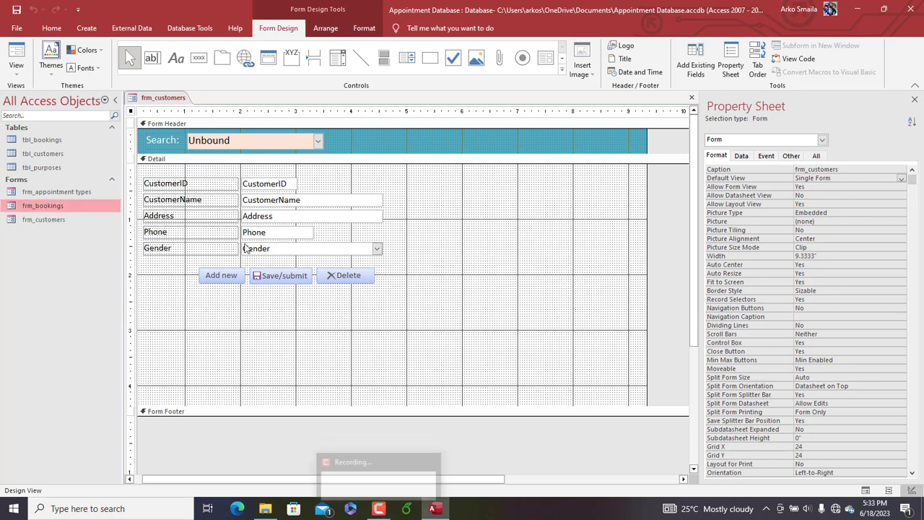
Insert frm_bookings as a subform beside the customer fields, delete its label, and place it about 5.2 inches across and 0.17 inches down
{"action": "left_click_drag", "start_coordinate": [61, 209], "coordinate": [459, 212]}
{"action": "left_click", "coordinate": [462, 194]}
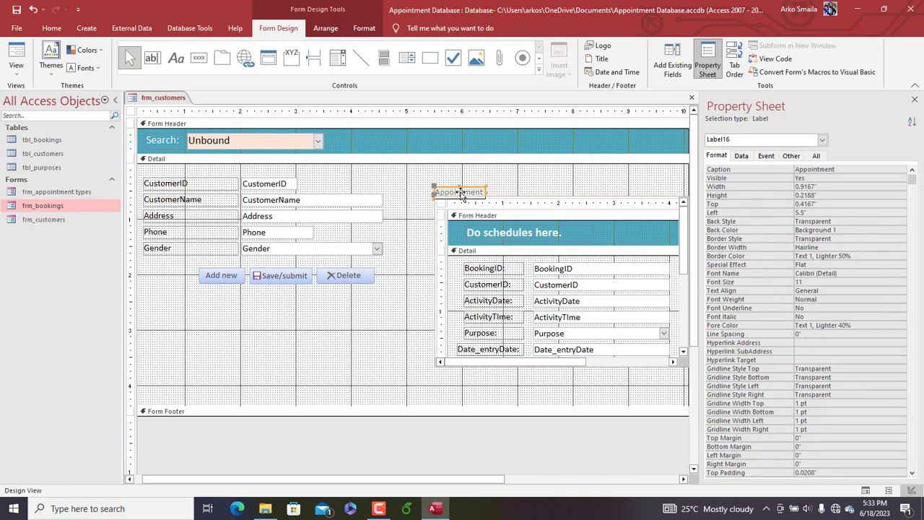
{"action": "key", "text": "Delete"}
{"action": "left_click", "coordinate": [462, 196]}
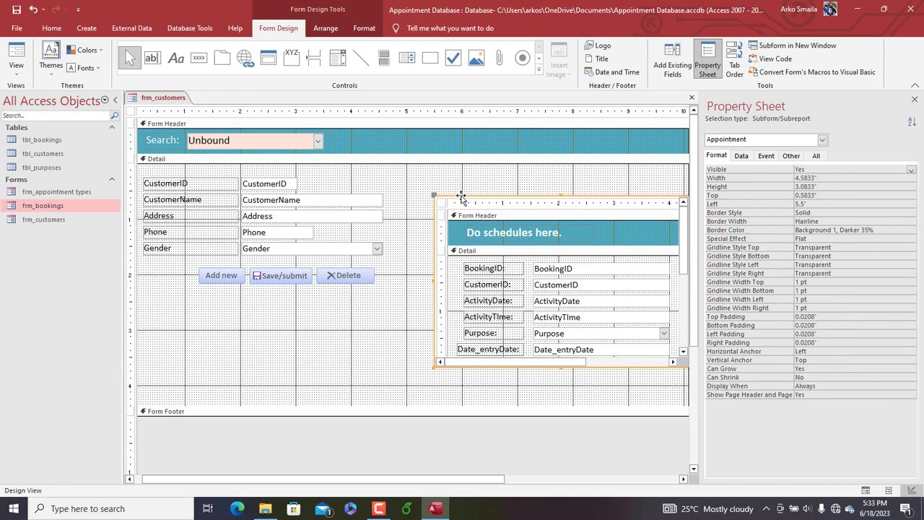
{"action": "left_click_drag", "start_coordinate": [462, 195], "coordinate": [445, 173]}
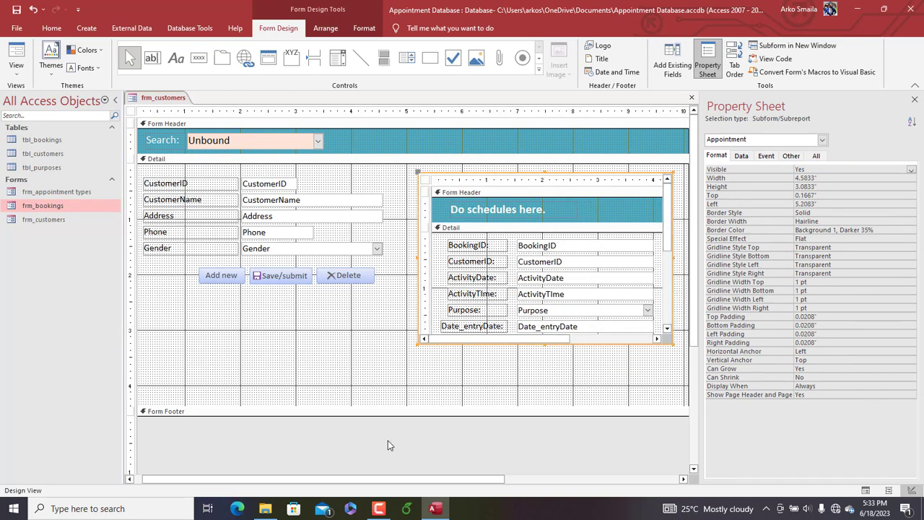
Shorten the customers form's Detail section to about 3.6 inches and extend the bookings subform to about 3.4 inches tall
{"action": "left_click", "coordinate": [384, 408]}
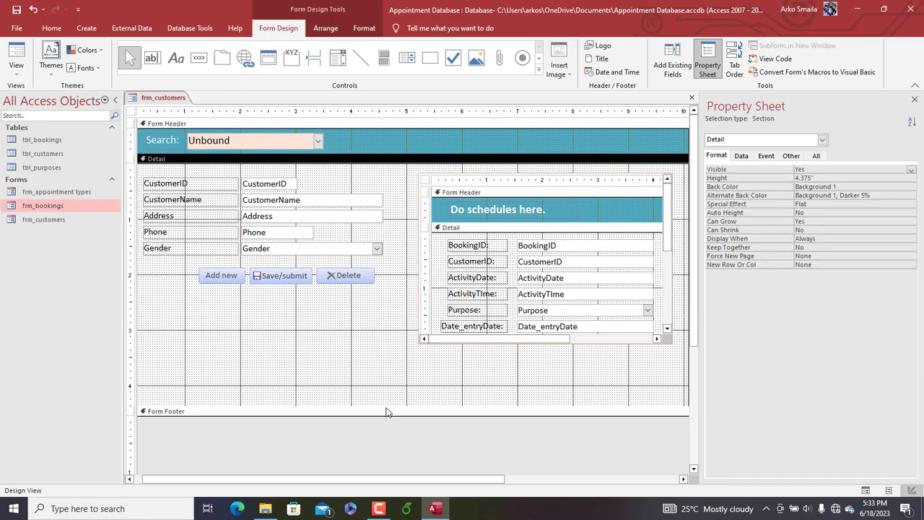
{"action": "left_click_drag", "start_coordinate": [386, 411], "coordinate": [385, 364]}
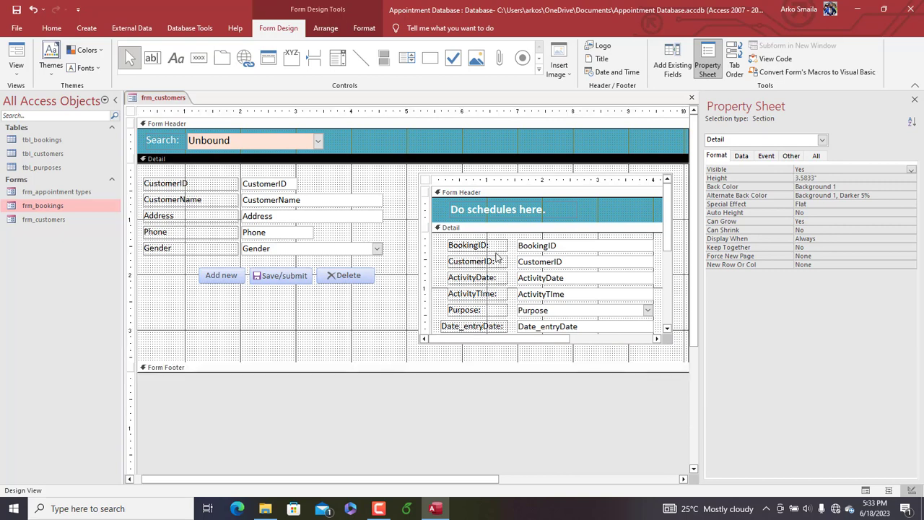
{"action": "left_click", "coordinate": [545, 317]}
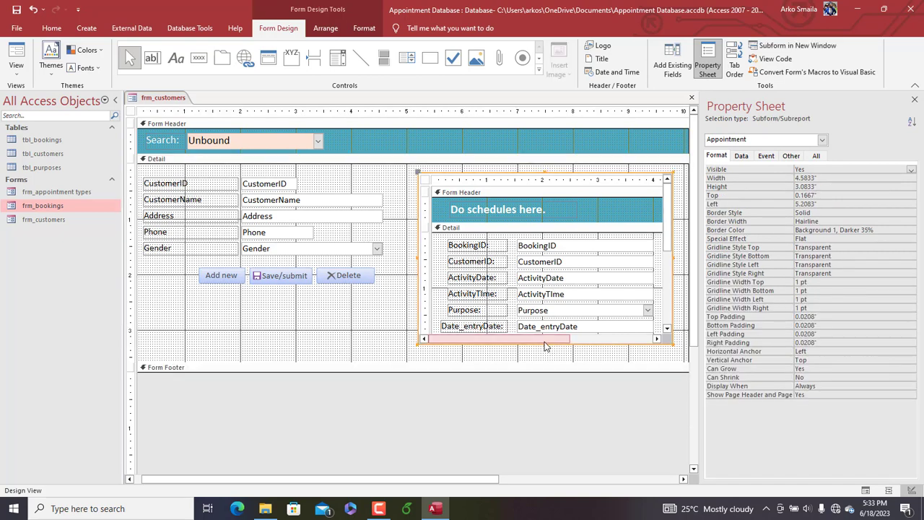
{"action": "left_click_drag", "start_coordinate": [545, 344], "coordinate": [548, 362]}
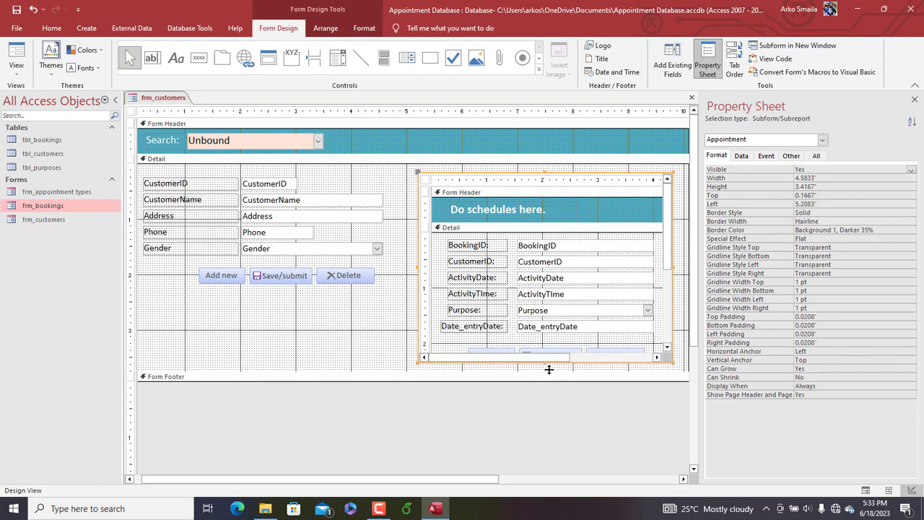
Disable and lock the CustomerID text box in the bookings subform by setting Enabled to No and Locked to Yes
{"action": "left_click", "coordinate": [741, 157]}
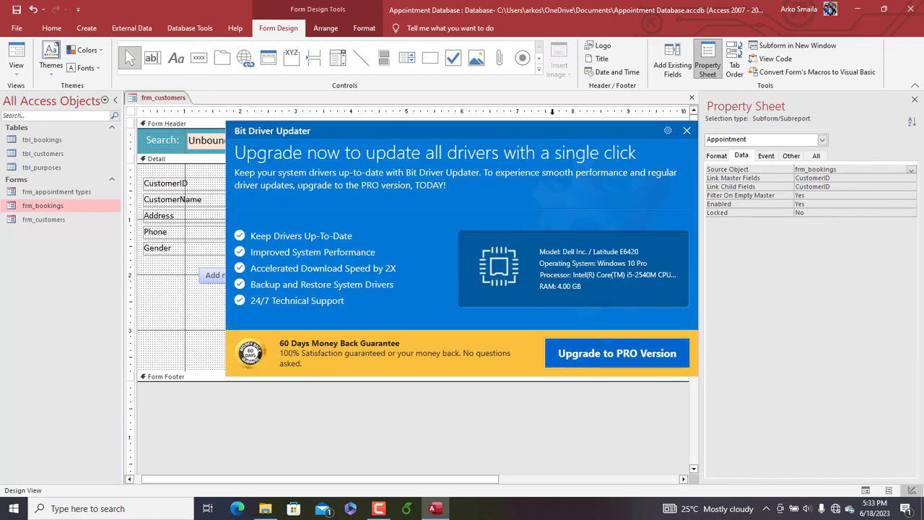
{"action": "left_click", "coordinate": [687, 131]}
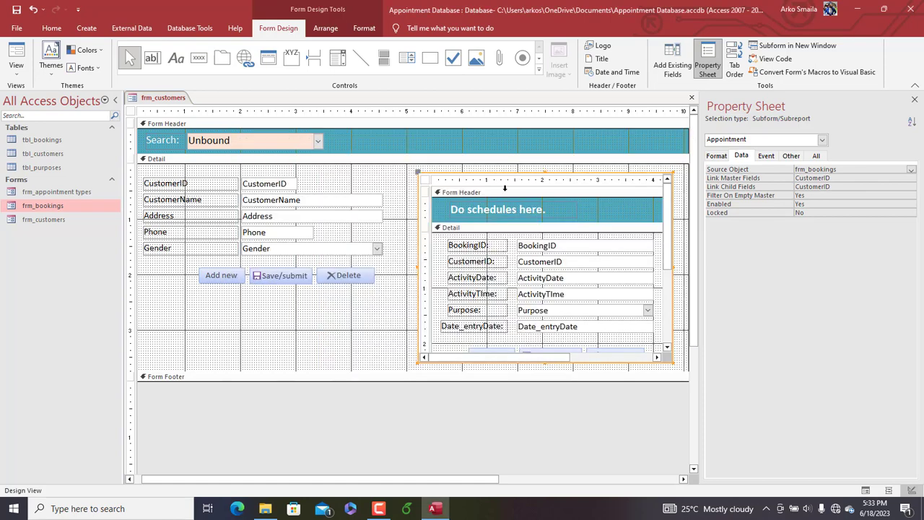
{"action": "left_click", "coordinate": [375, 178]}
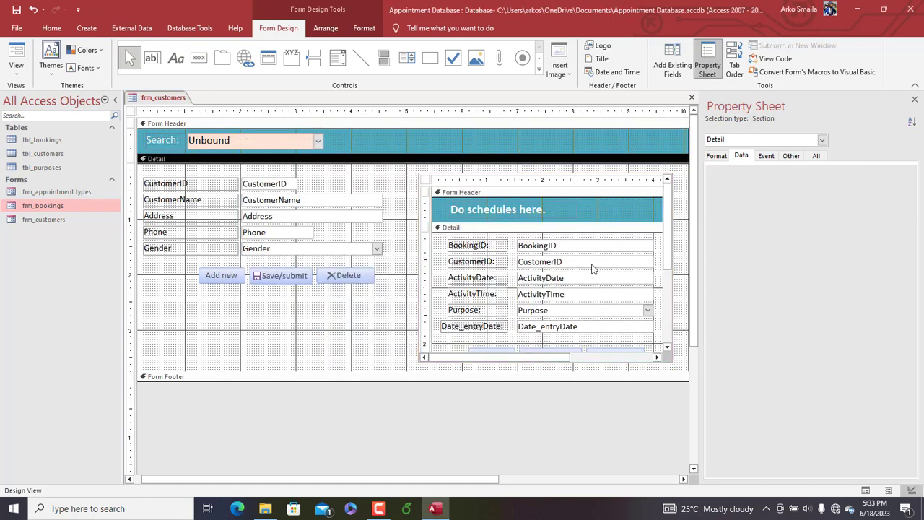
{"action": "left_click", "coordinate": [575, 260]}
{"action": "left_click", "coordinate": [554, 267]}
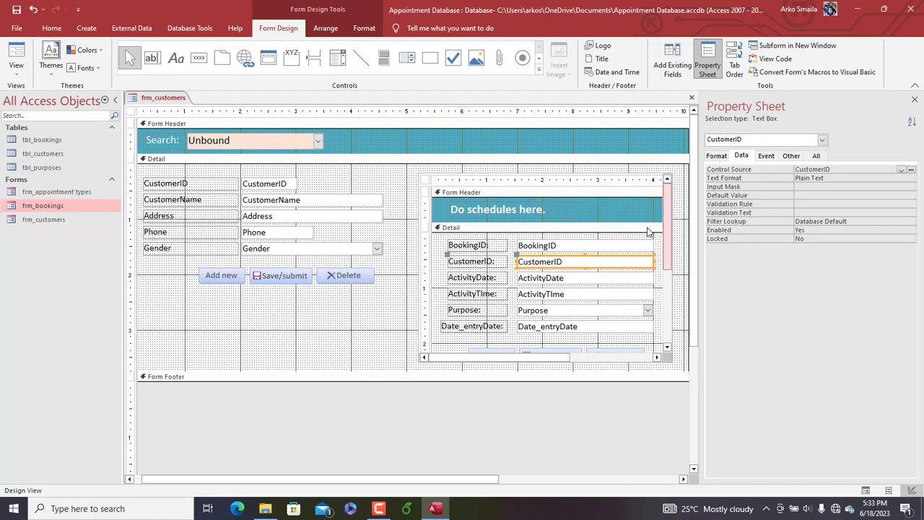
{"action": "double_click", "coordinate": [811, 231]}
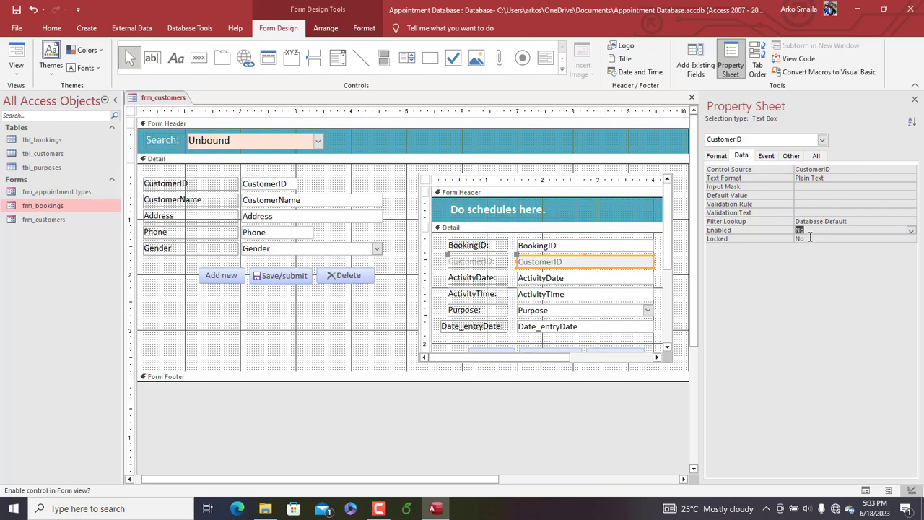
{"action": "double_click", "coordinate": [810, 238]}
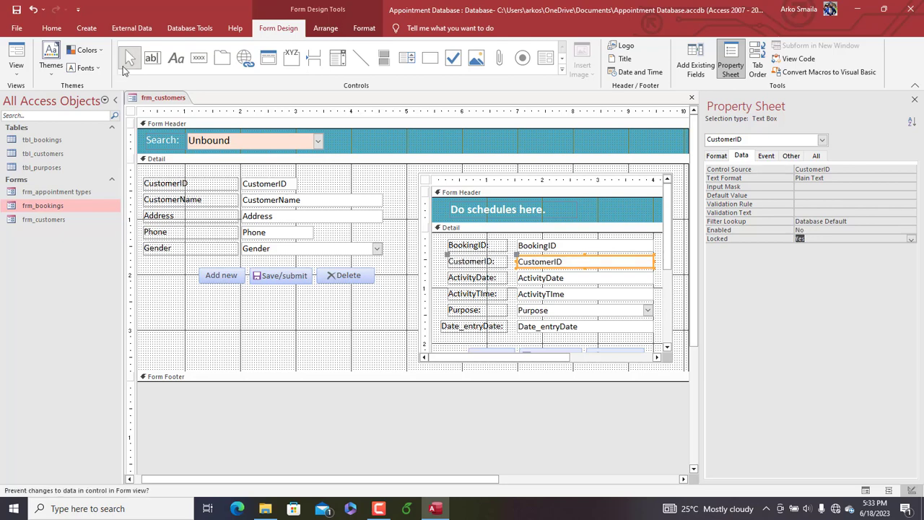
Set the bookings subform's BookingID text box to Enabled No and Locked Yes
{"action": "left_click", "coordinate": [563, 247]}
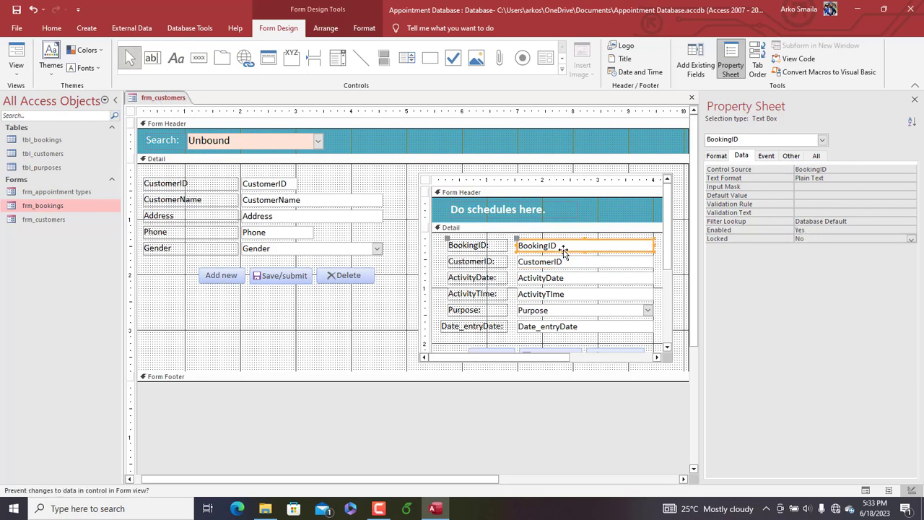
{"action": "left_click", "coordinate": [816, 238]}
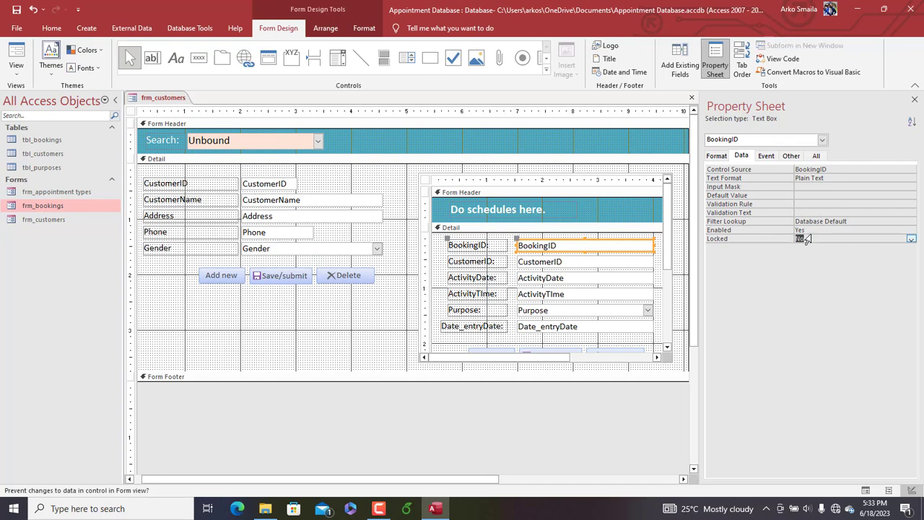
{"action": "double_click", "coordinate": [812, 229]}
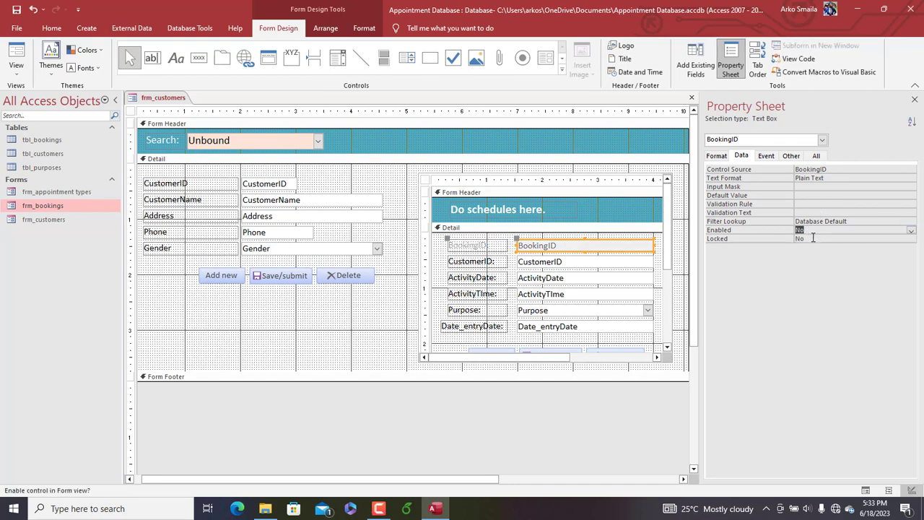
{"action": "double_click", "coordinate": [813, 238]}
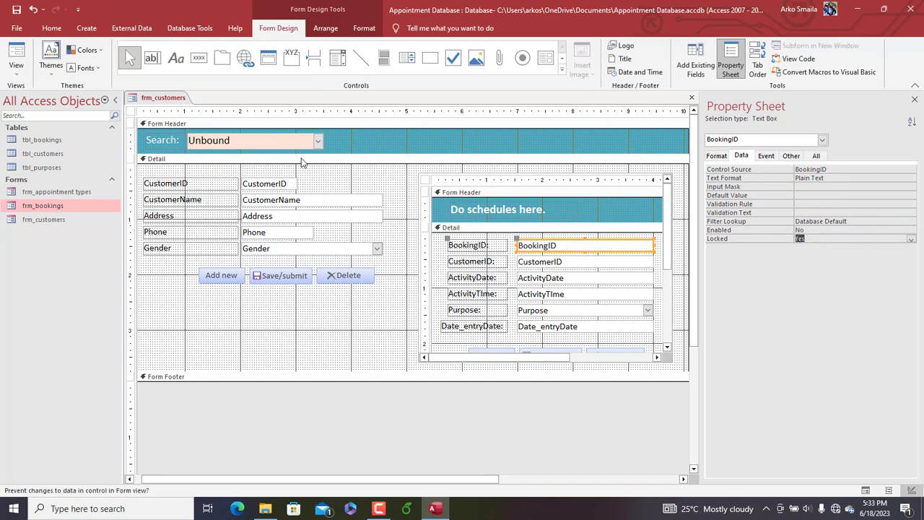
Set Enabled to No and Locked to Yes for the main customers form's CustomerID text box
{"action": "left_click", "coordinate": [278, 188]}
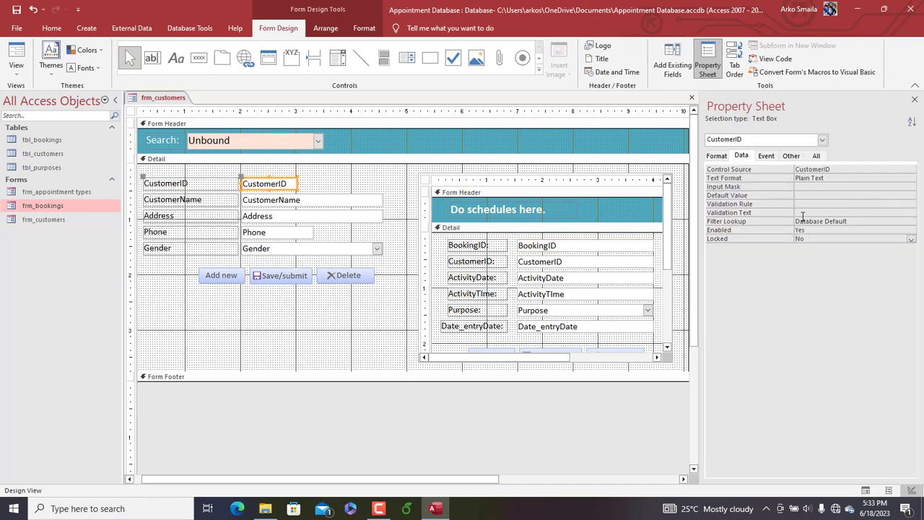
{"action": "double_click", "coordinate": [812, 230]}
{"action": "double_click", "coordinate": [812, 238]}
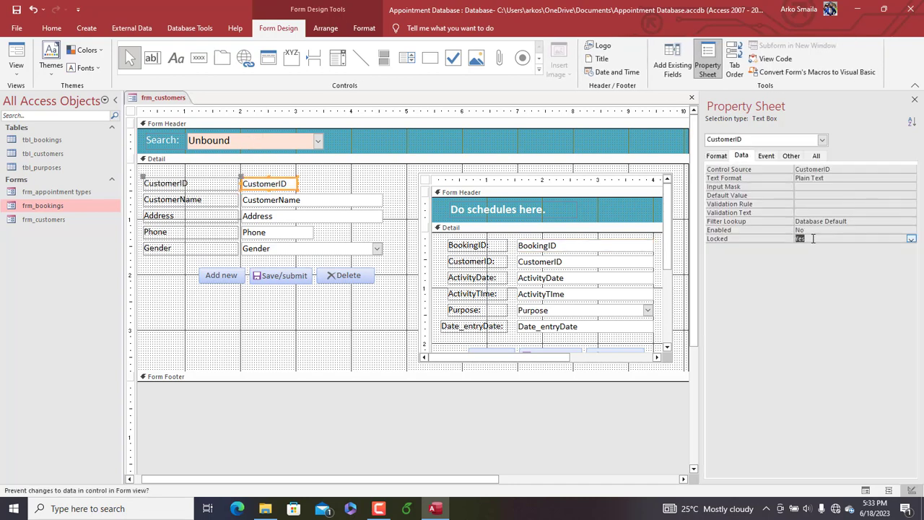
Open frm_customers in Form View and check that the subform's CustomerID field cannot be edited
{"action": "right_click", "coordinate": [149, 100]}
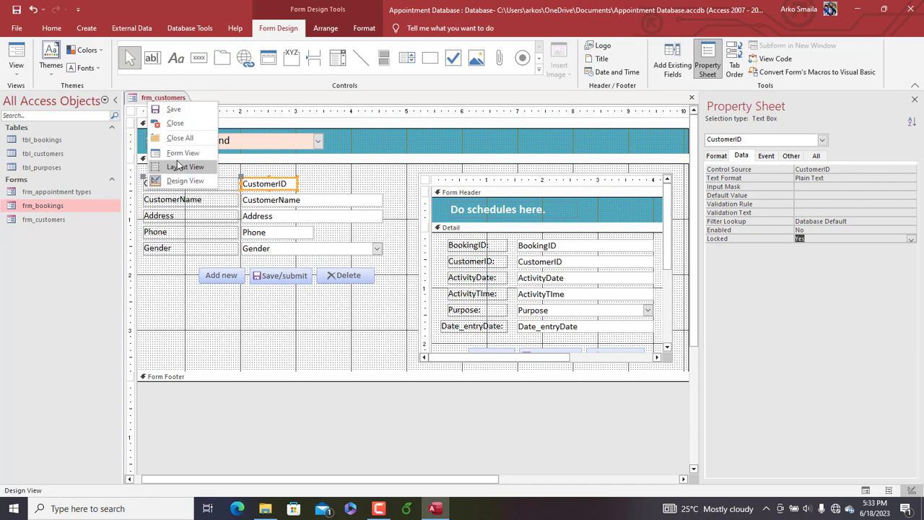
{"action": "left_click", "coordinate": [171, 152]}
{"action": "left_click_drag", "start_coordinate": [395, 124], "coordinate": [370, 90]}
{"action": "left_click", "coordinate": [613, 181]}
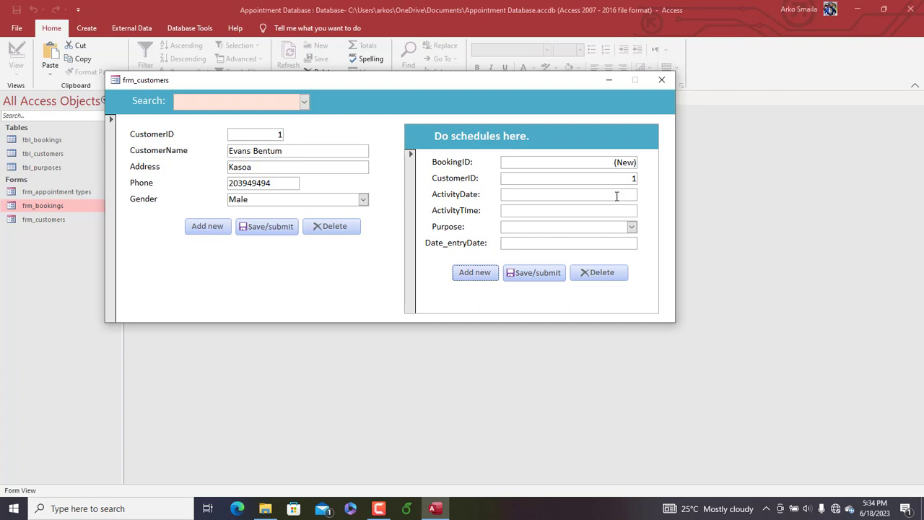
{"action": "left_click_drag", "start_coordinate": [461, 83], "coordinate": [466, 83]}
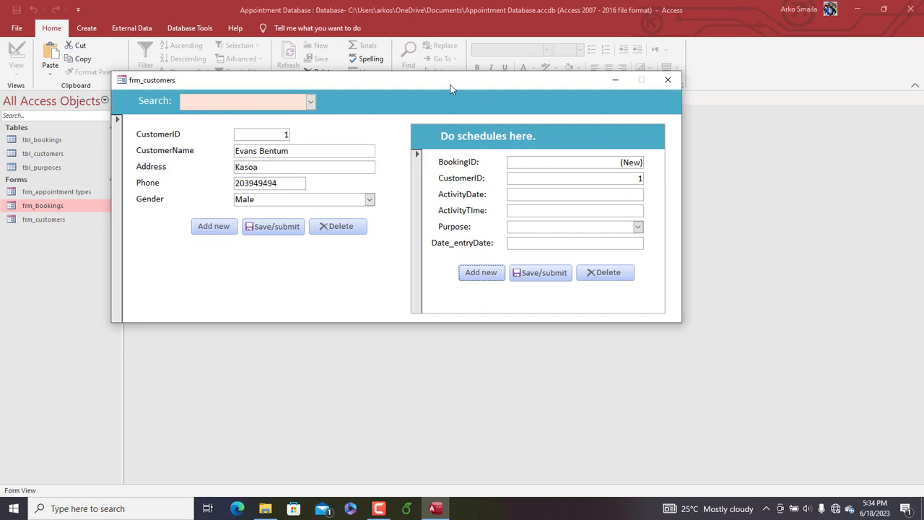
Use the form's search to bring up the second customer's record and check the CustomerID in the bookings subform
{"action": "left_click", "coordinate": [310, 103]}
{"action": "left_click", "coordinate": [270, 133]}
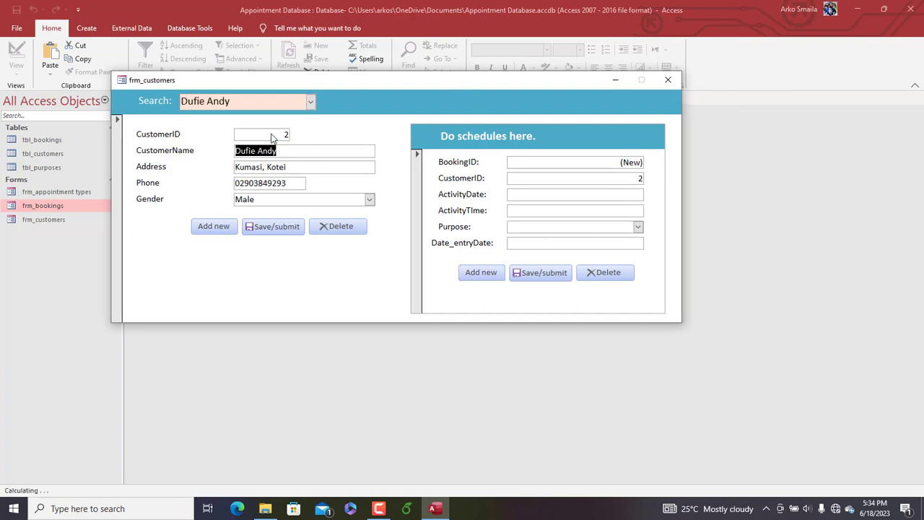
{"action": "left_click", "coordinate": [632, 180]}
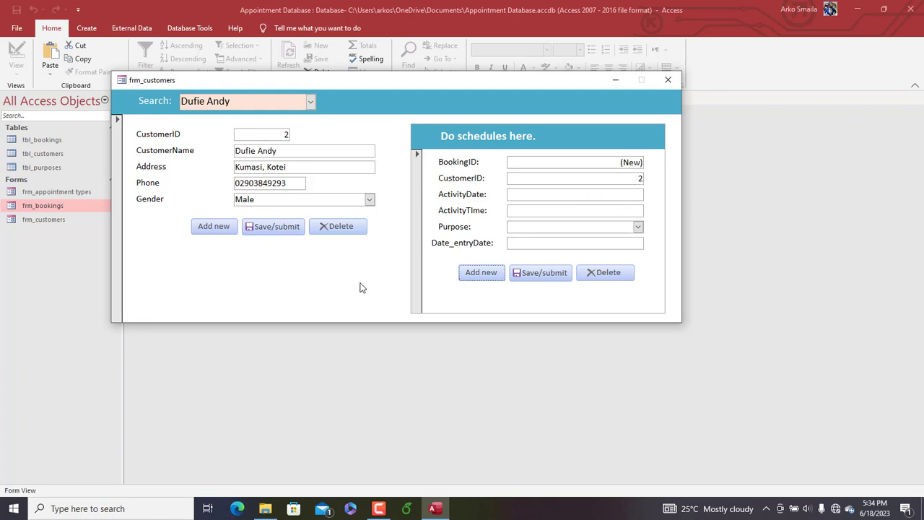
{"action": "left_click_drag", "start_coordinate": [312, 88], "coordinate": [373, 82]}
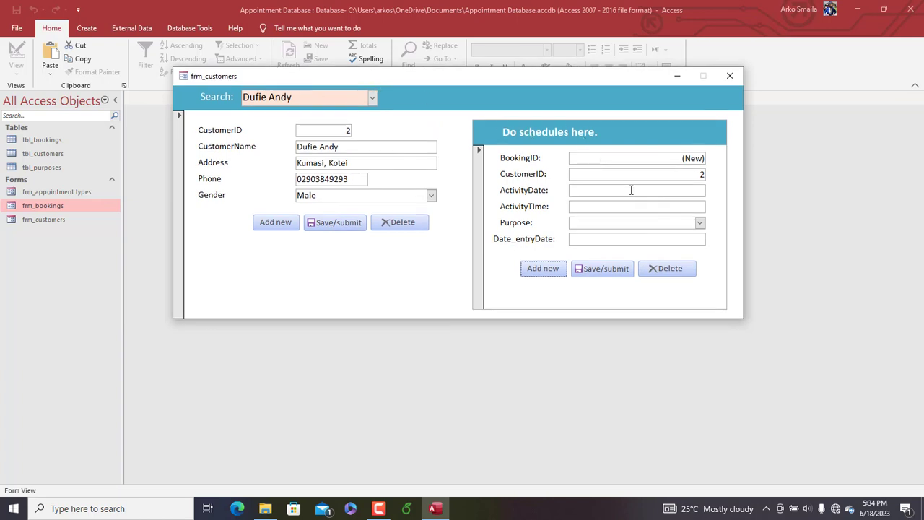
Enter a booking for this customer with ActivityDate 6/21/2023 and ActivityTime 10:30 AM
{"action": "left_click", "coordinate": [668, 194]}
{"action": "left_click", "coordinate": [711, 190]}
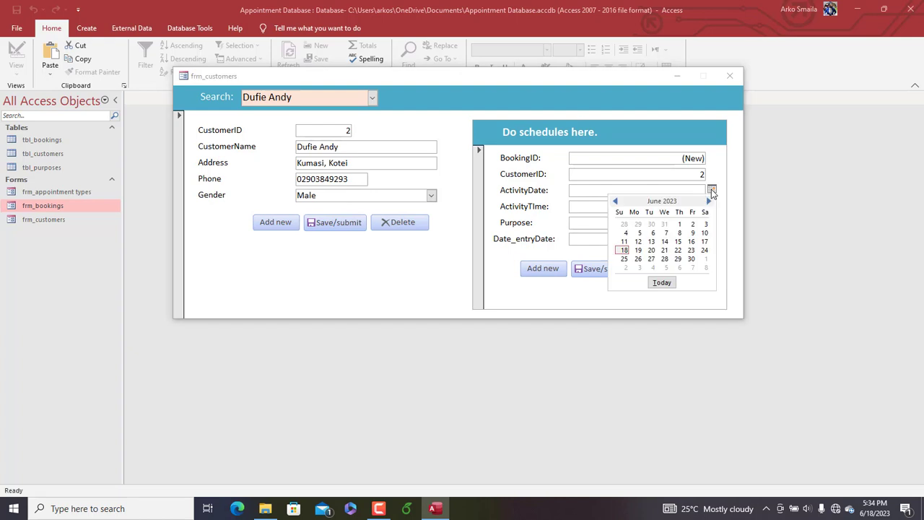
{"action": "left_click", "coordinate": [665, 250]}
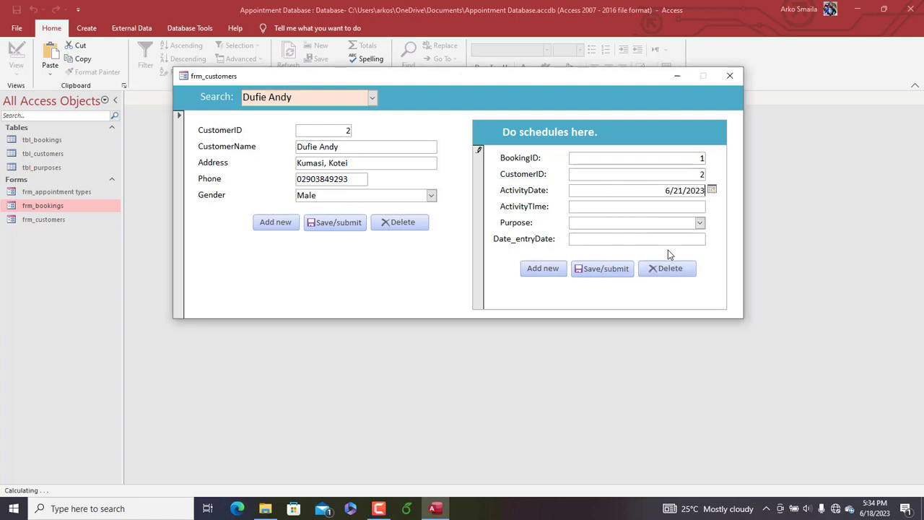
{"action": "left_click", "coordinate": [684, 206]}
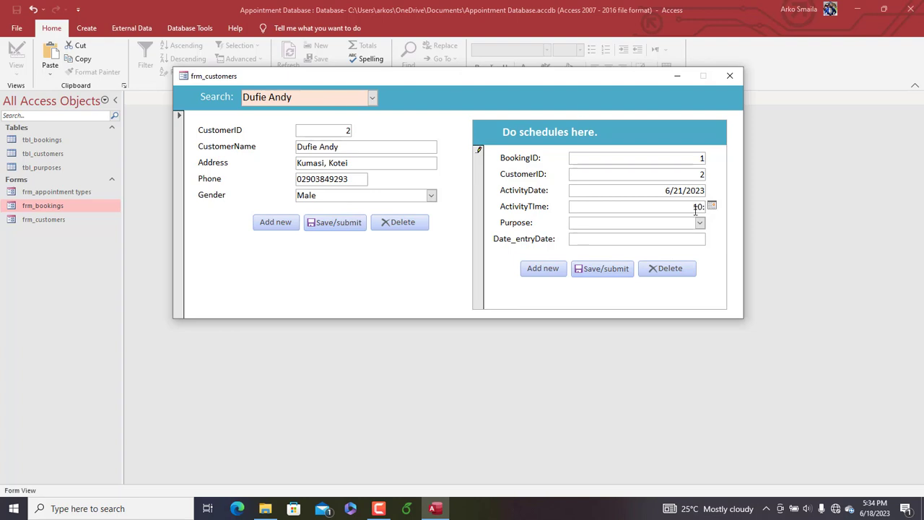
{"action": "type", "text": "10:30 am"}
{"action": "key", "text": "Tab"}
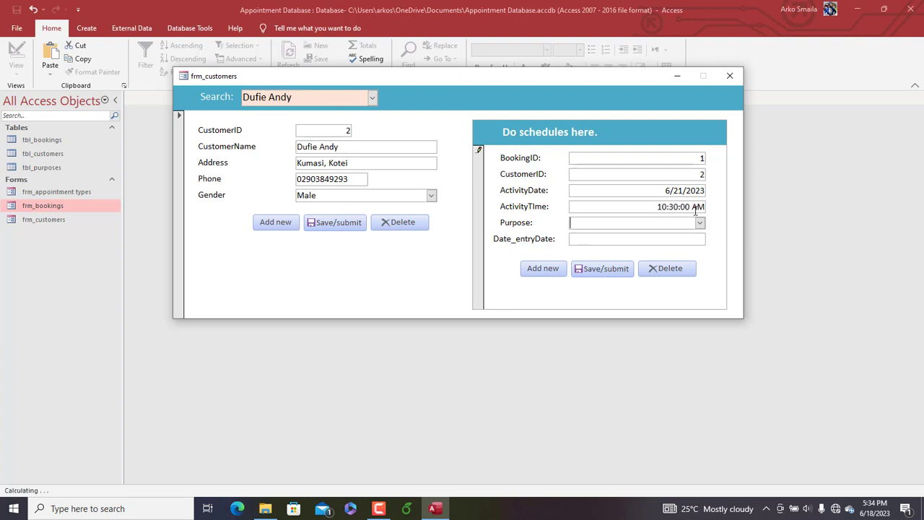
Set the booking's Purpose to Contract and negotiation and its Date_entryDate to today, 6/18/2023, and save the booking
{"action": "left_click", "coordinate": [700, 223]}
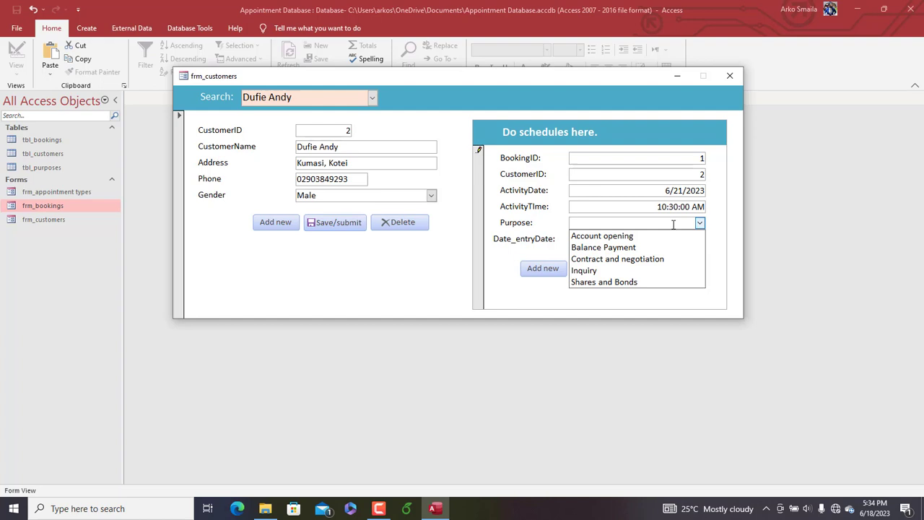
{"action": "left_click", "coordinate": [630, 262]}
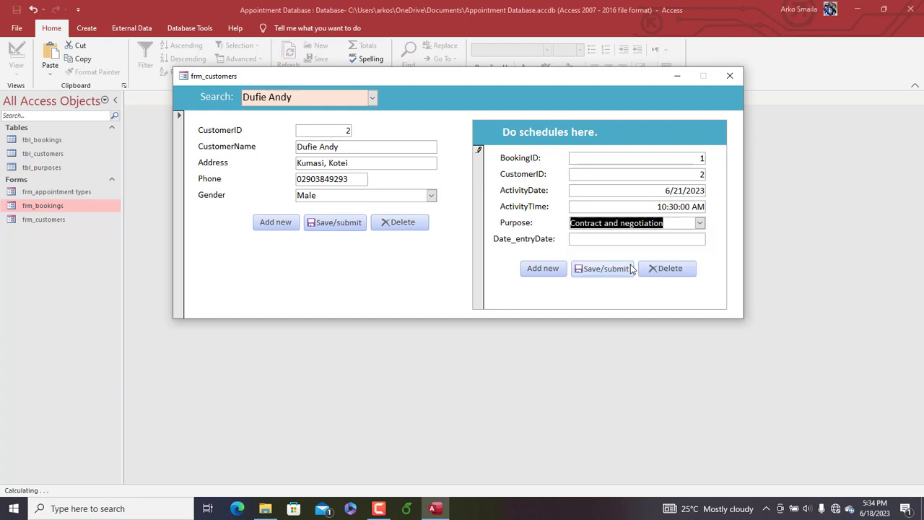
{"action": "left_click", "coordinate": [600, 239]}
{"action": "left_click", "coordinate": [712, 237]}
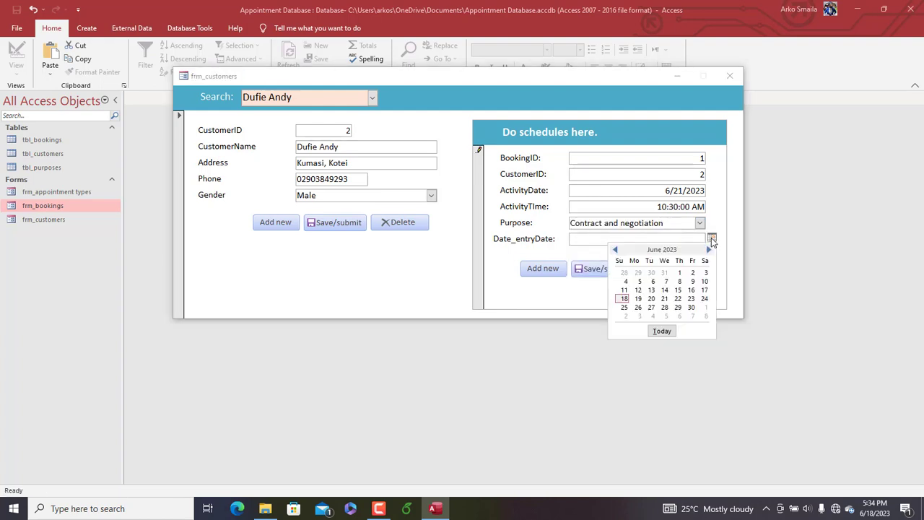
{"action": "left_click", "coordinate": [663, 332]}
{"action": "left_click", "coordinate": [599, 268]}
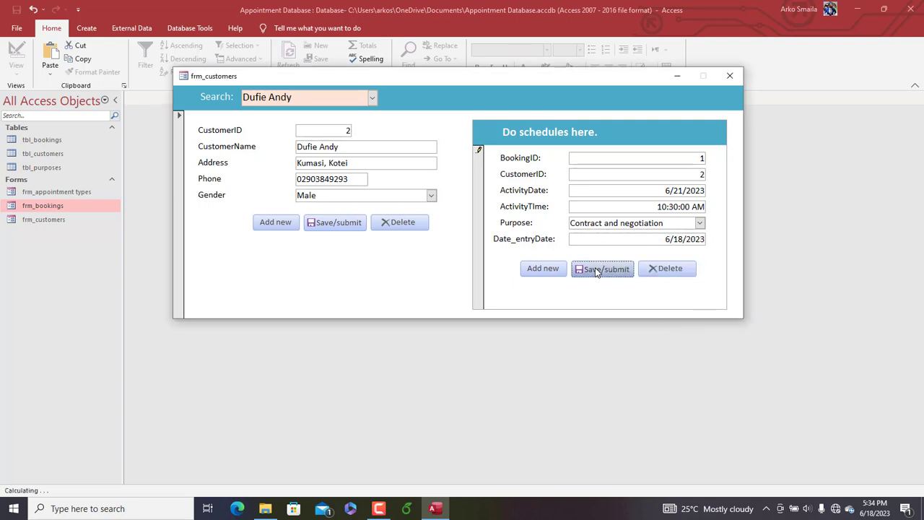
Open tbl_bookings and check the saved booking against the record in the frm_customers form
{"action": "left_click_drag", "start_coordinate": [443, 80], "coordinate": [419, 192]}
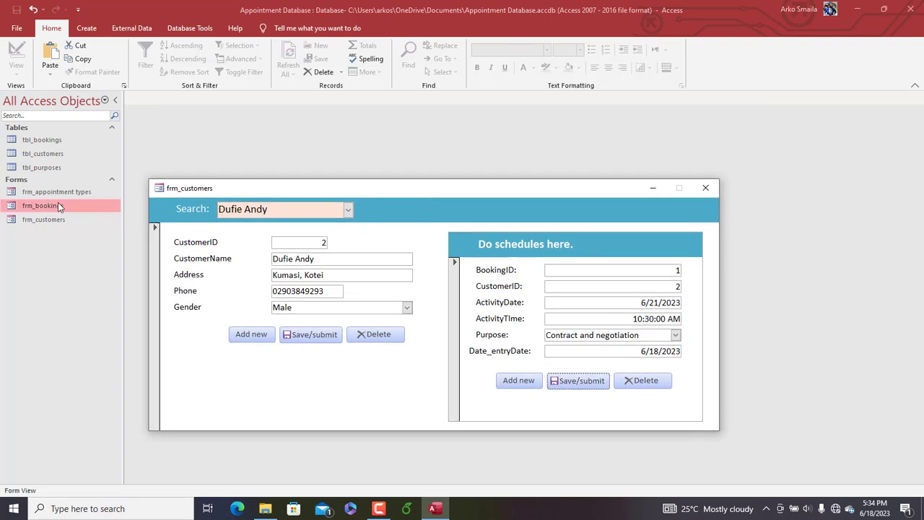
{"action": "left_click", "coordinate": [57, 142]}
{"action": "double_click", "coordinate": [57, 143]}
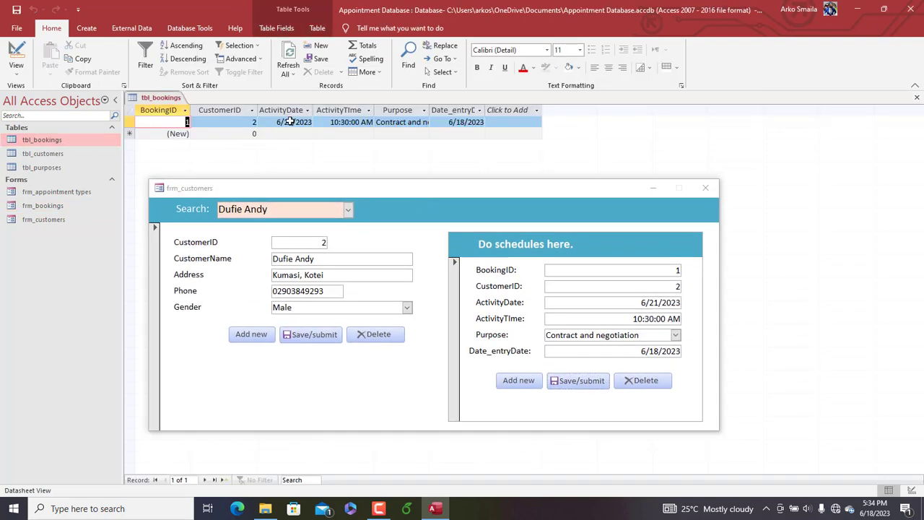
{"action": "left_click_drag", "start_coordinate": [465, 192], "coordinate": [447, 130]}
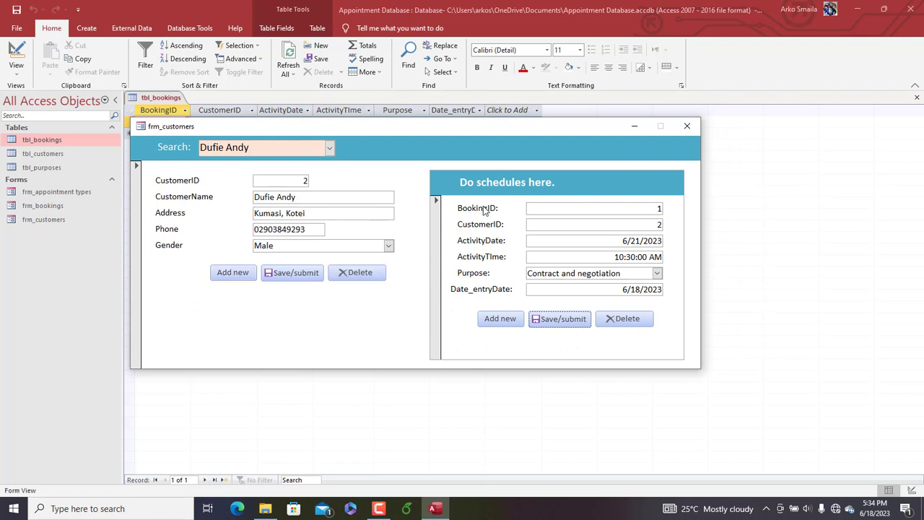
{"action": "left_click_drag", "start_coordinate": [505, 131], "coordinate": [529, 118]}
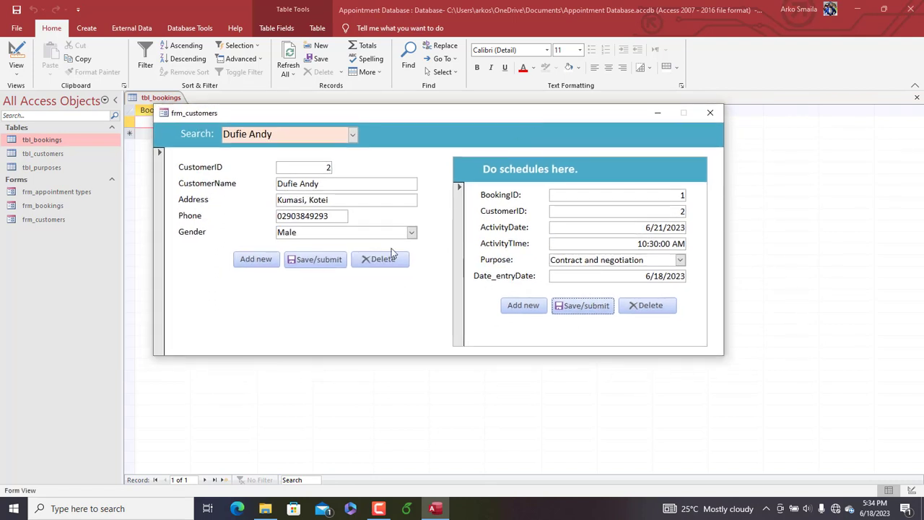
Reopen frm_customers in Design View, set the form's Navigation Buttons property to Yes, and return to Form View
{"action": "left_click", "coordinate": [254, 260]}
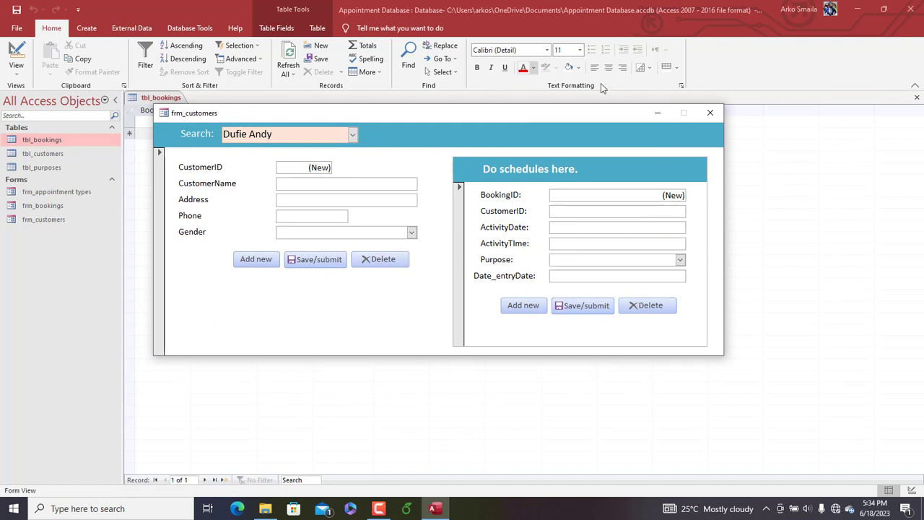
{"action": "left_click", "coordinate": [713, 115]}
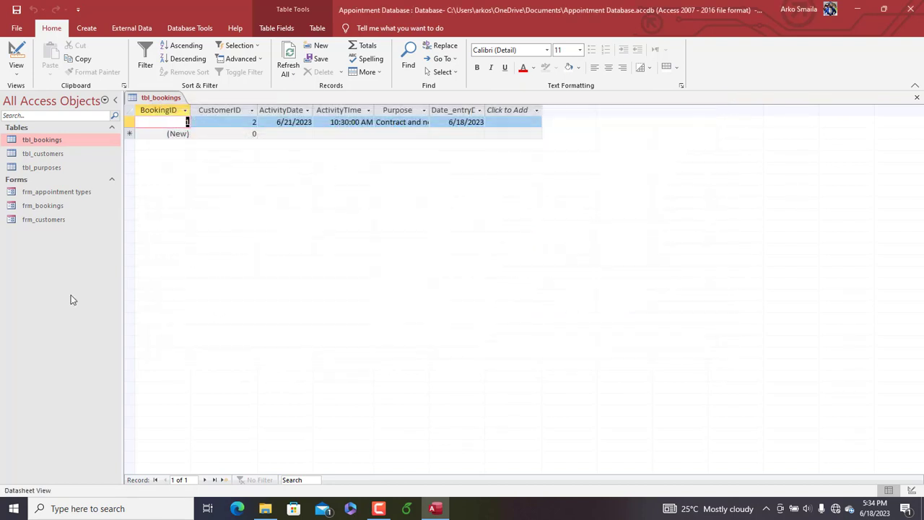
{"action": "double_click", "coordinate": [42, 220]}
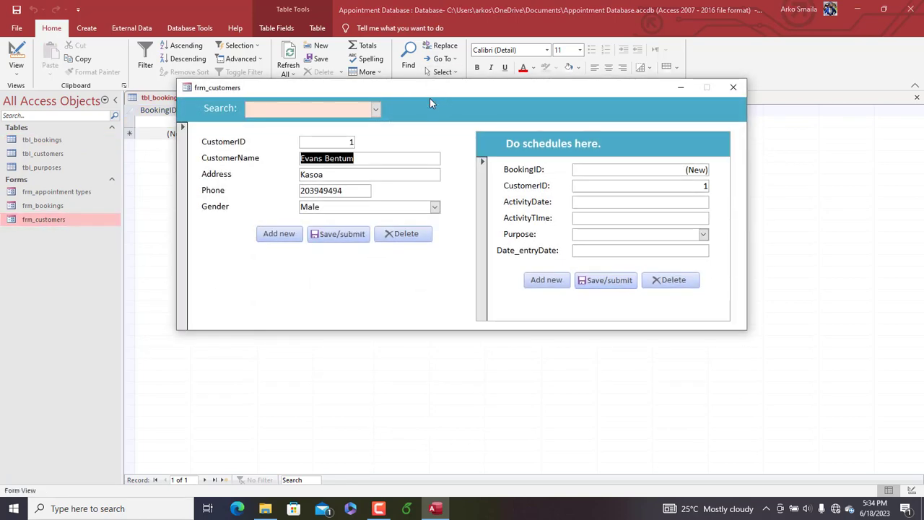
{"action": "right_click", "coordinate": [430, 103]}
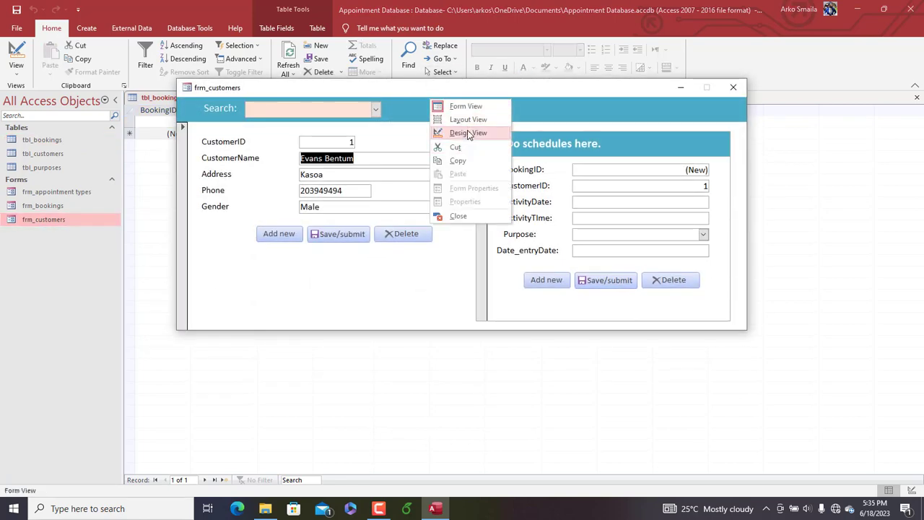
{"action": "left_click", "coordinate": [470, 133]}
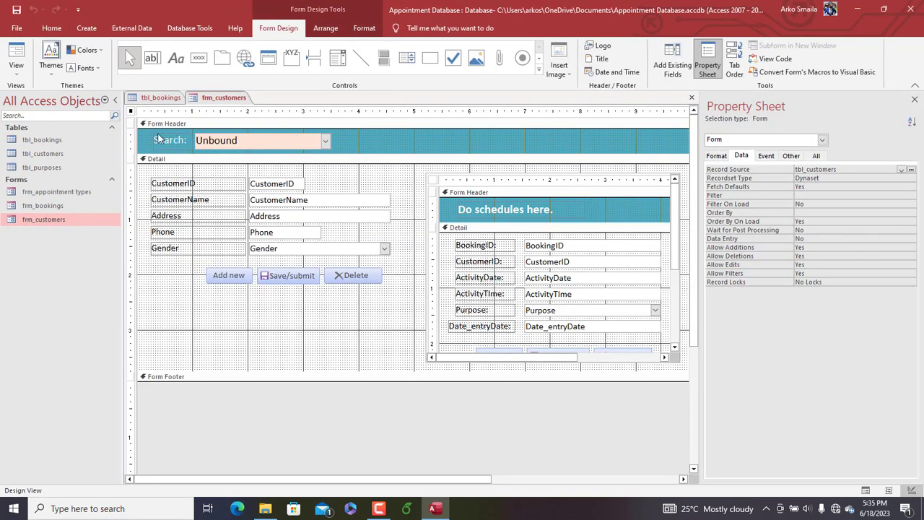
{"action": "left_click", "coordinate": [721, 158]}
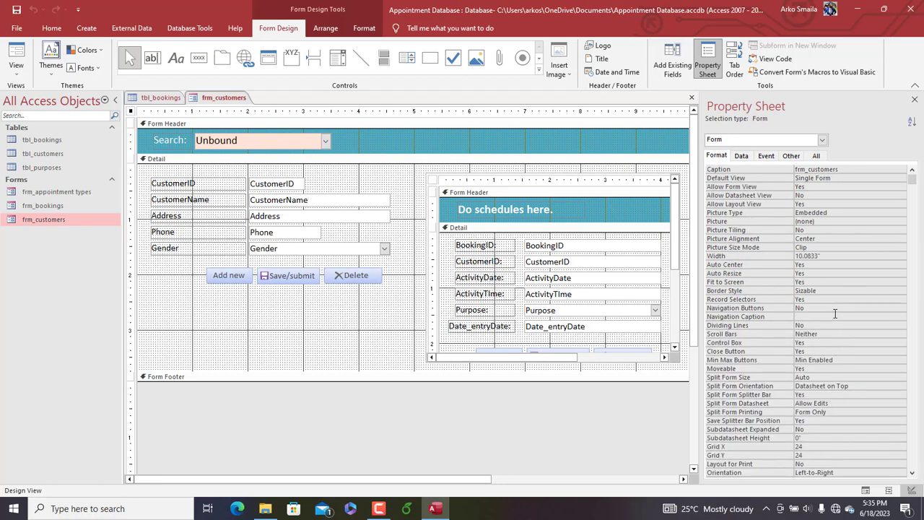
{"action": "left_click", "coordinate": [820, 308]}
{"action": "double_click", "coordinate": [819, 308]}
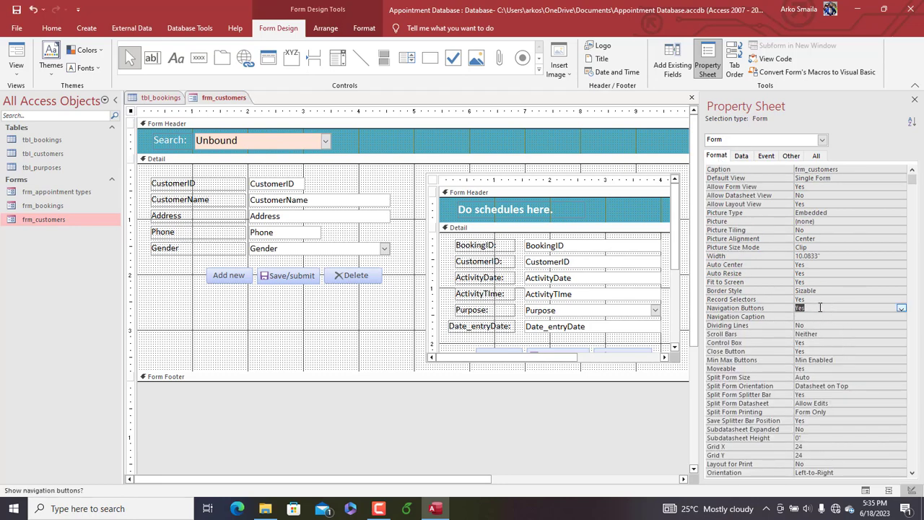
{"action": "right_click", "coordinate": [224, 99]}
{"action": "left_click", "coordinate": [257, 147]}
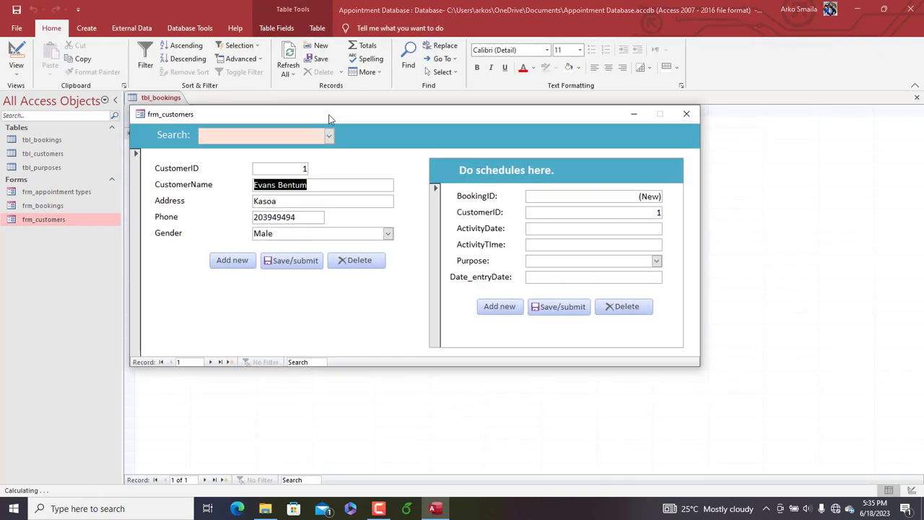
Test the form's record navigation by going to a blank customer record and back to the previous customer
{"action": "left_click_drag", "start_coordinate": [329, 118], "coordinate": [339, 86]}
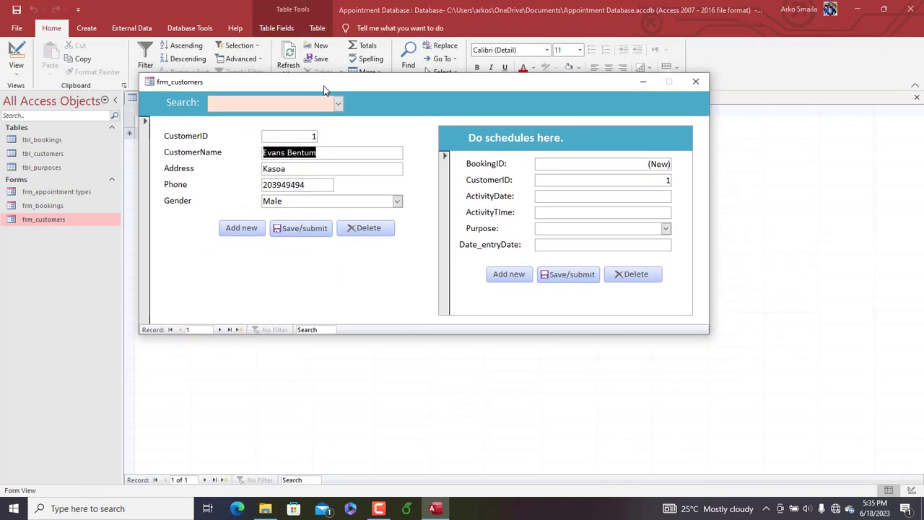
{"action": "left_click", "coordinate": [242, 228]}
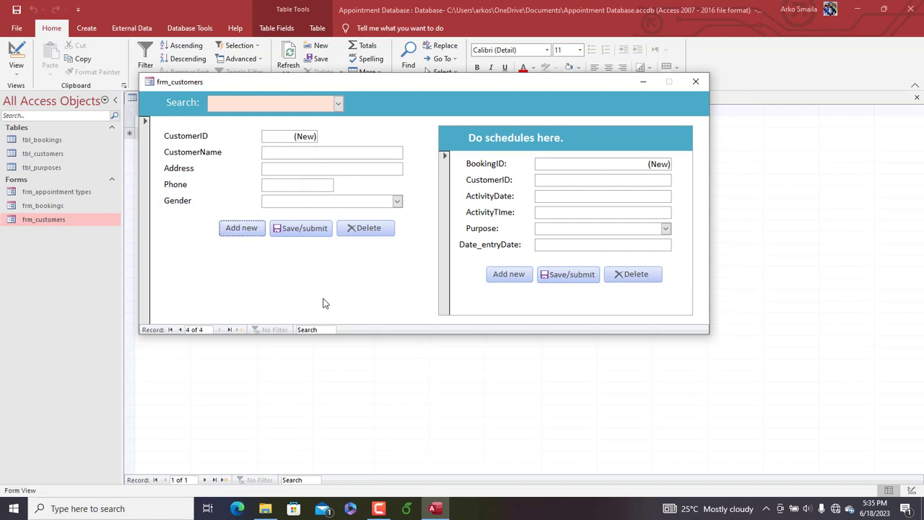
{"action": "left_click", "coordinate": [182, 330]}
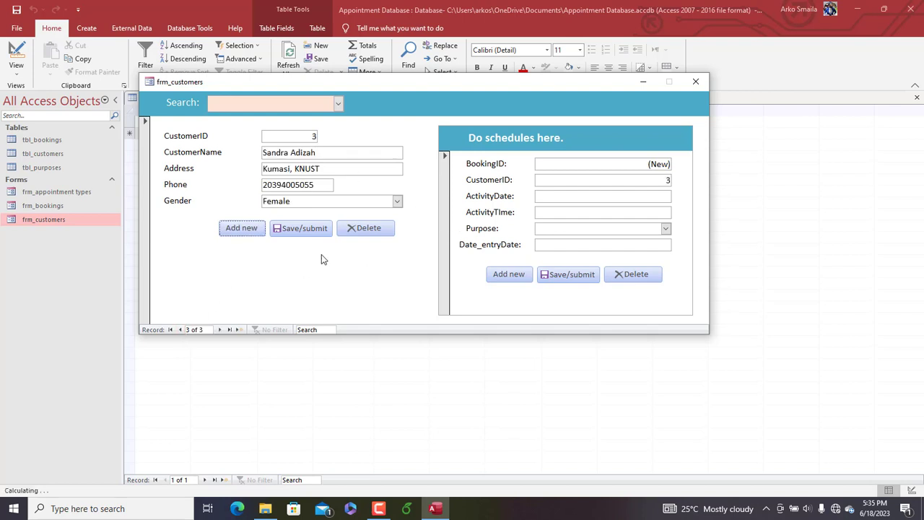
{"action": "left_click_drag", "start_coordinate": [468, 83], "coordinate": [496, 84]}
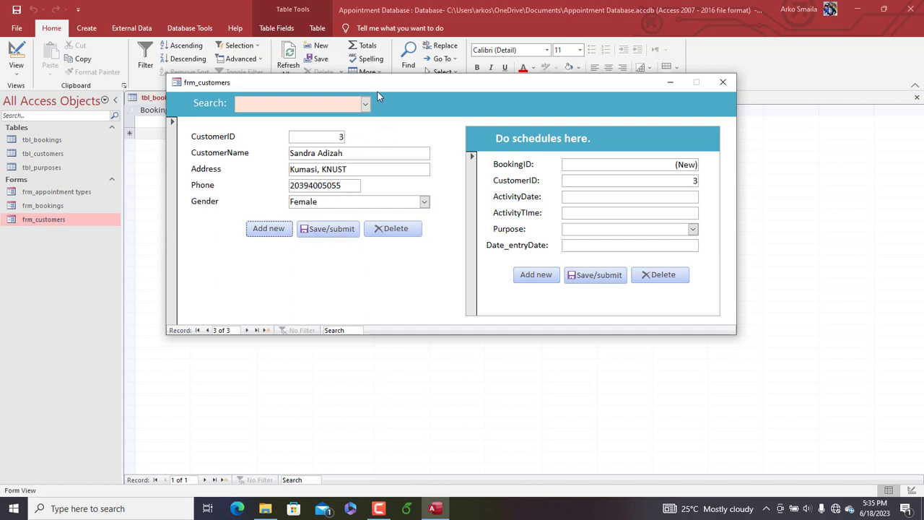
{"action": "left_click_drag", "start_coordinate": [377, 93], "coordinate": [398, 90]}
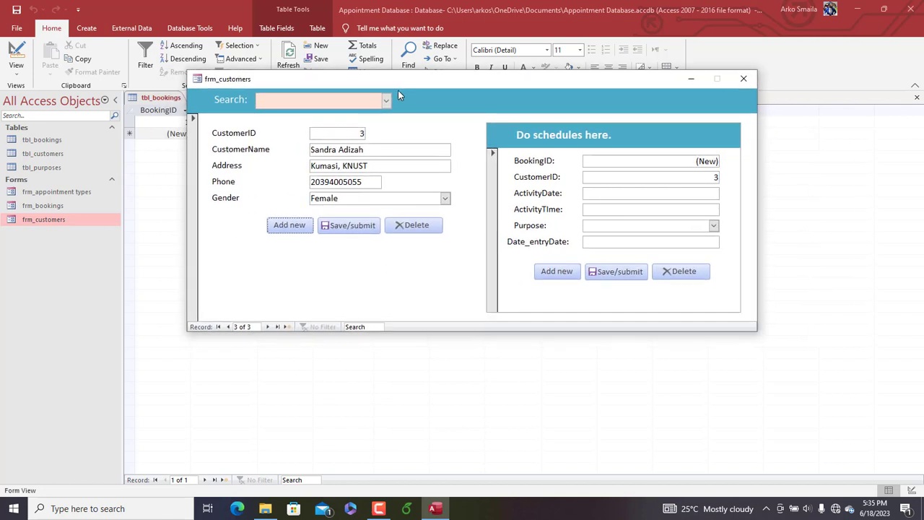
Add a new customer record with the customer's full name, address and Gender Male, and save it
{"action": "left_click", "coordinate": [289, 225]}
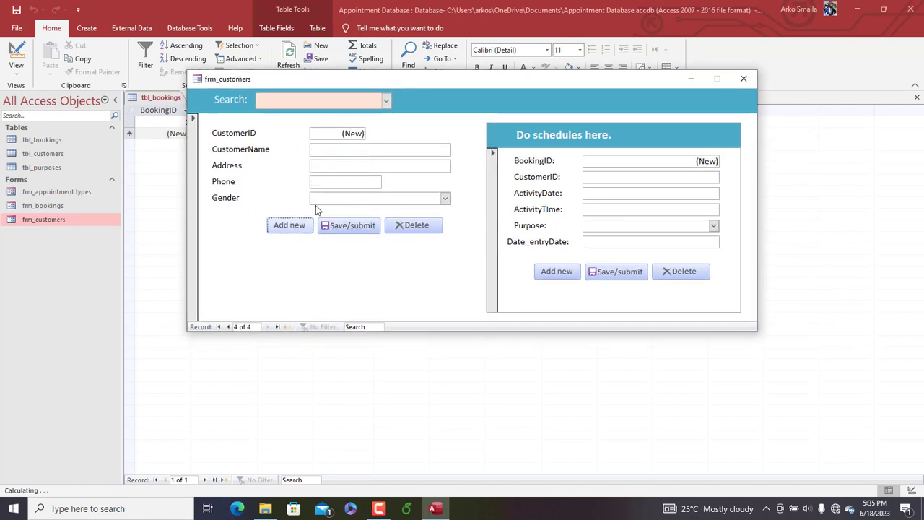
{"action": "left_click", "coordinate": [328, 154]}
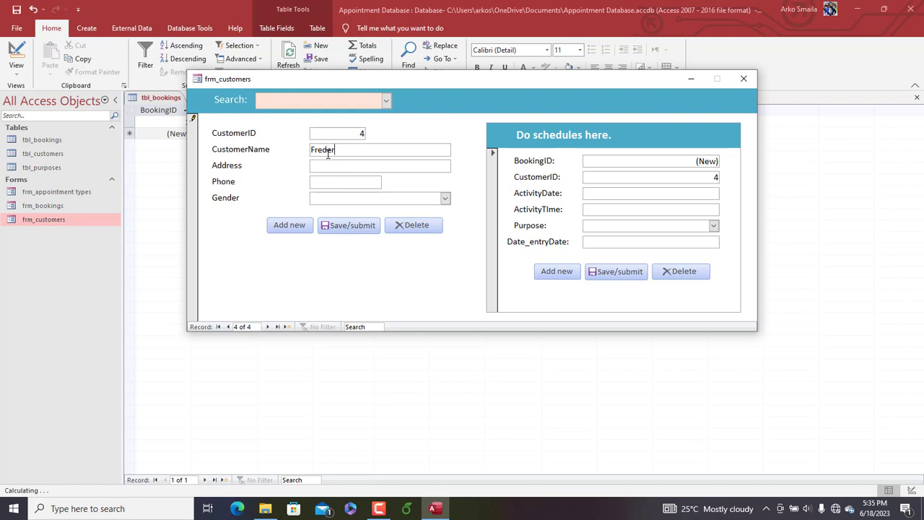
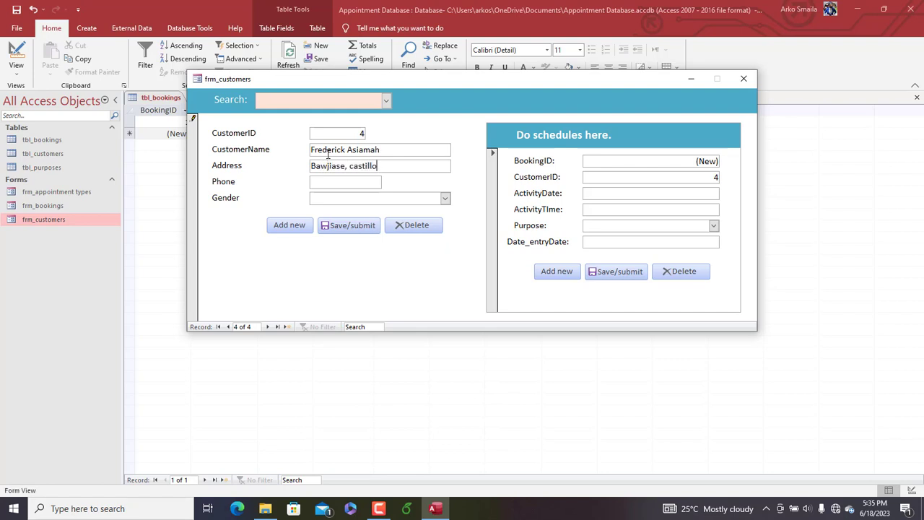
{"action": "left_click", "coordinate": [340, 182]}
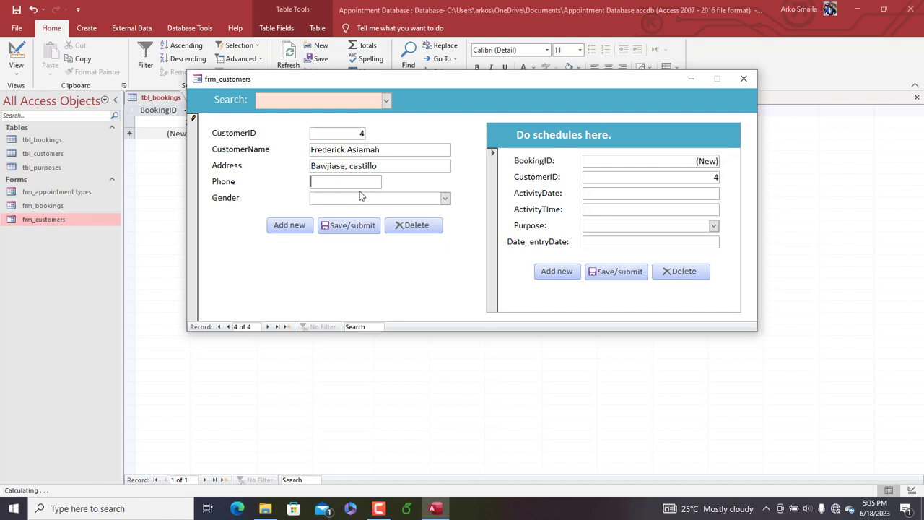
{"action": "left_click", "coordinate": [445, 200]}
{"action": "left_click", "coordinate": [393, 214]}
{"action": "left_click", "coordinate": [354, 229]}
Enter a booking for the new customer with ActivityDate 6/29/2023 and ActivityTime 12:00 PM
{"action": "left_click", "coordinate": [690, 195]}
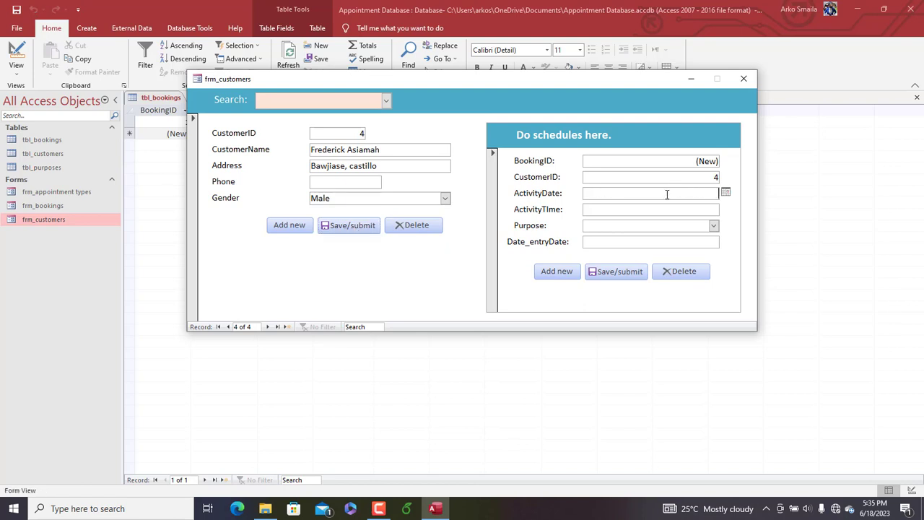
{"action": "left_click", "coordinate": [726, 193]}
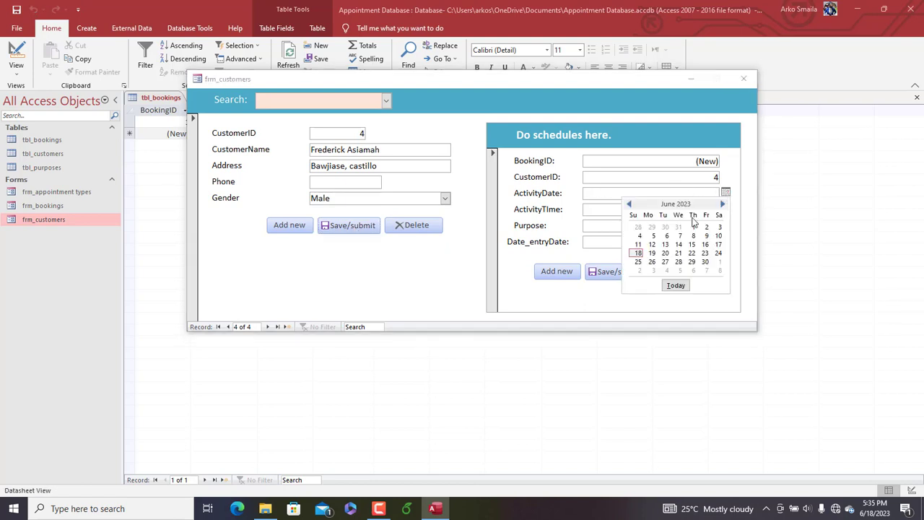
{"action": "left_click", "coordinate": [693, 263]}
{"action": "left_click", "coordinate": [678, 211]}
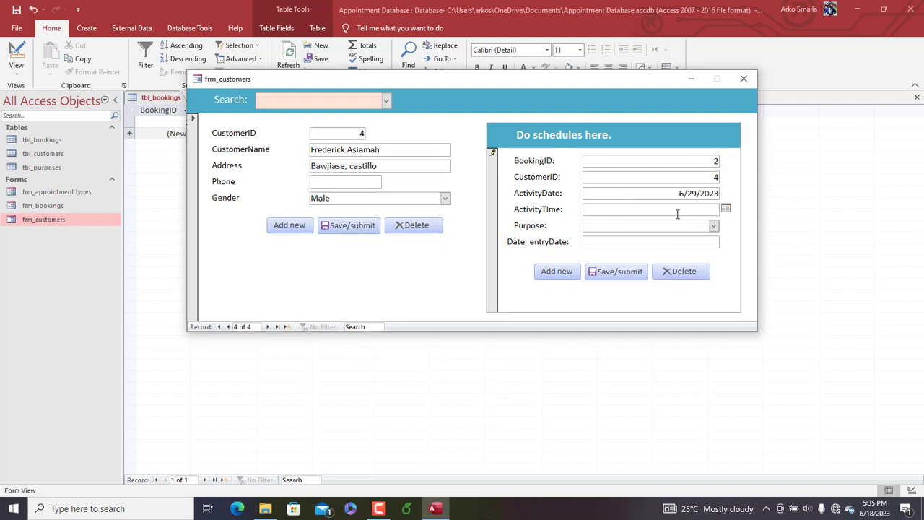
{"action": "type", "text": "12:00pm"}
{"action": "key", "text": "Tab"}
Set the booking's Purpose to Inquiry and its Date_entryDate to today, 6/18/2023, and save the booking
{"action": "left_click", "coordinate": [710, 225]}
{"action": "left_click", "coordinate": [642, 271]}
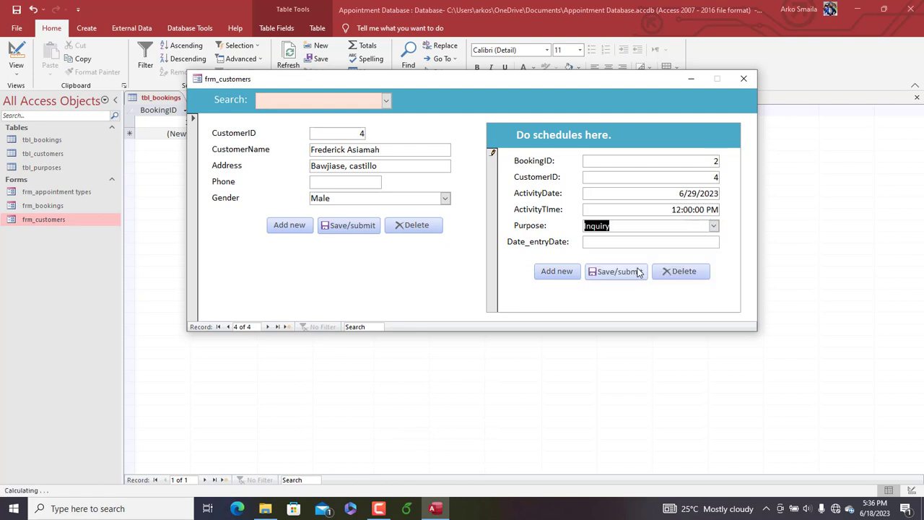
{"action": "left_click", "coordinate": [604, 243]}
{"action": "left_click", "coordinate": [725, 241]}
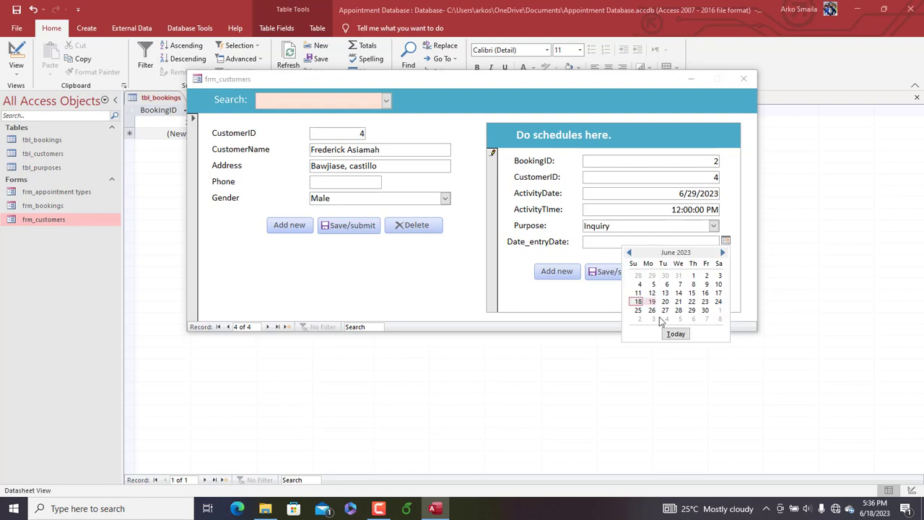
{"action": "left_click", "coordinate": [674, 334]}
{"action": "left_click", "coordinate": [621, 272]}
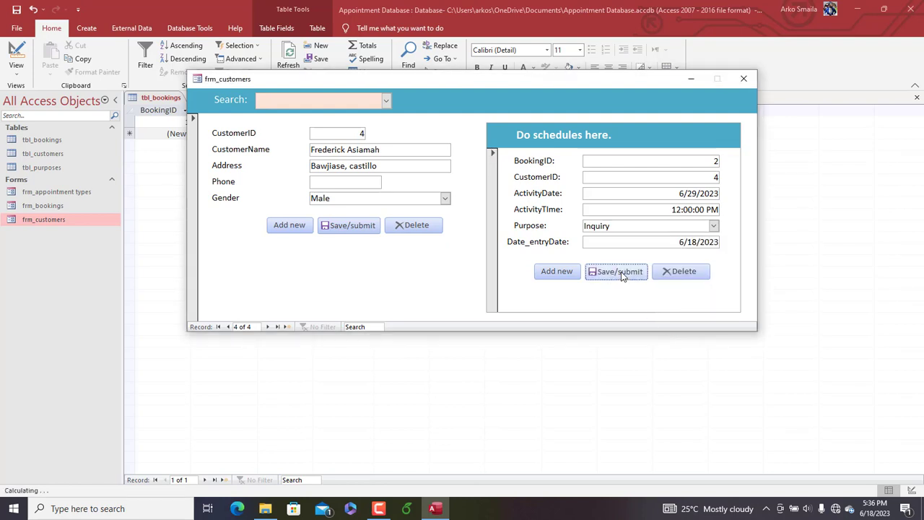
Search for the customer with CustomerID 3 and enter a booking with ActivityDate 7/12/2023 and ActivityTime 3:00 PM
{"action": "left_click", "coordinate": [387, 101]}
{"action": "left_click", "coordinate": [331, 146]}
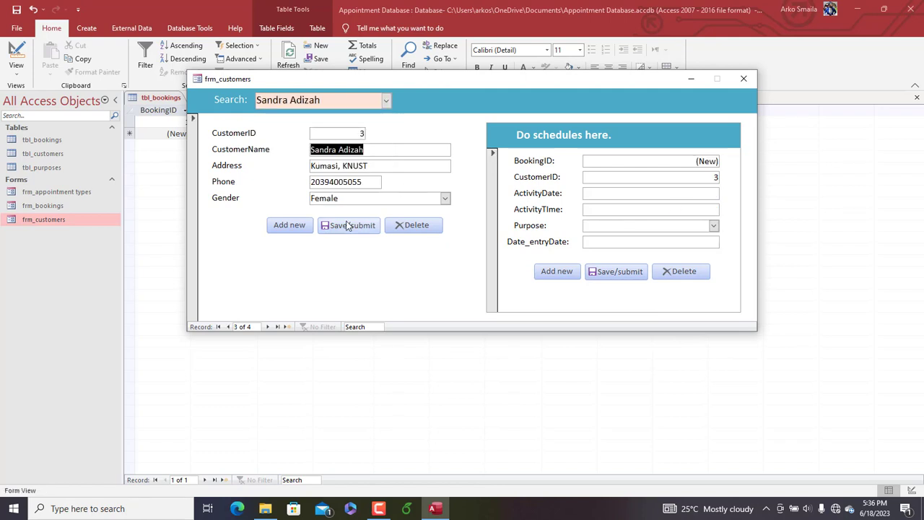
{"action": "left_click", "coordinate": [692, 195]}
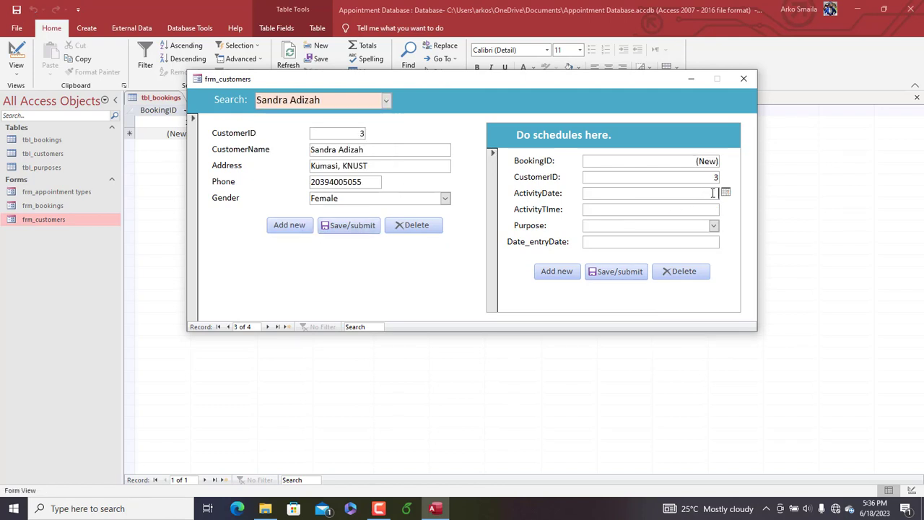
{"action": "left_click", "coordinate": [725, 192]}
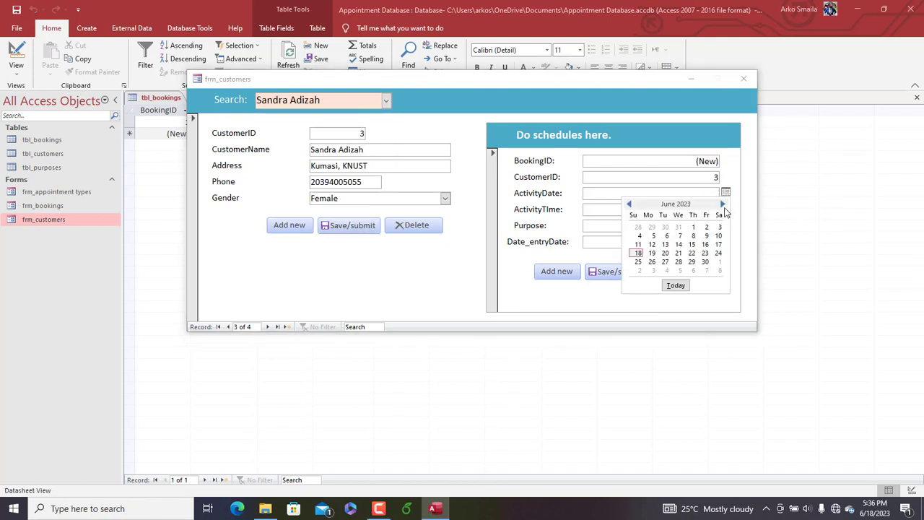
{"action": "left_click", "coordinate": [724, 206]}
{"action": "left_click", "coordinate": [679, 244]}
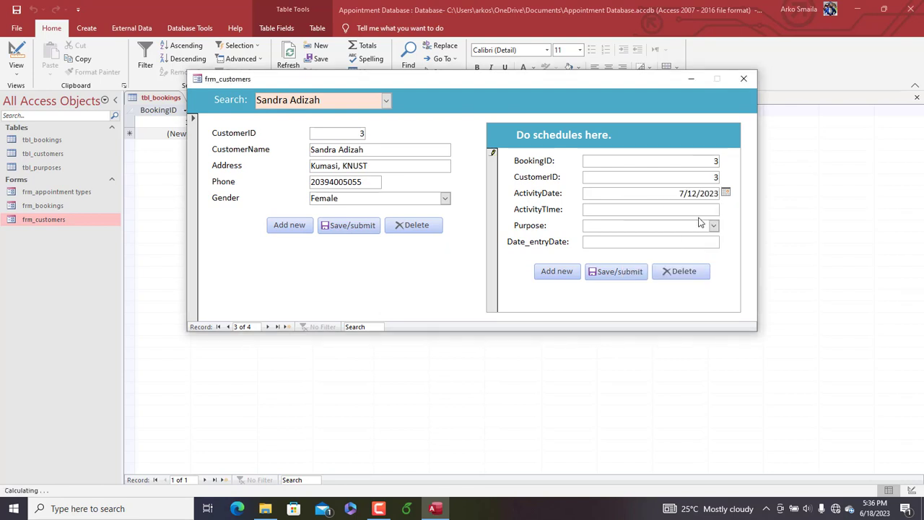
{"action": "left_click", "coordinate": [698, 211]}
{"action": "type", "text": "3:00"}
Set this booking's Purpose to Contract and negotiation and Date_entryDate to today, 6/18/2023, and save it
{"action": "left_click", "coordinate": [662, 225]}
{"action": "left_click", "coordinate": [716, 226]}
{"action": "left_click", "coordinate": [661, 261]}
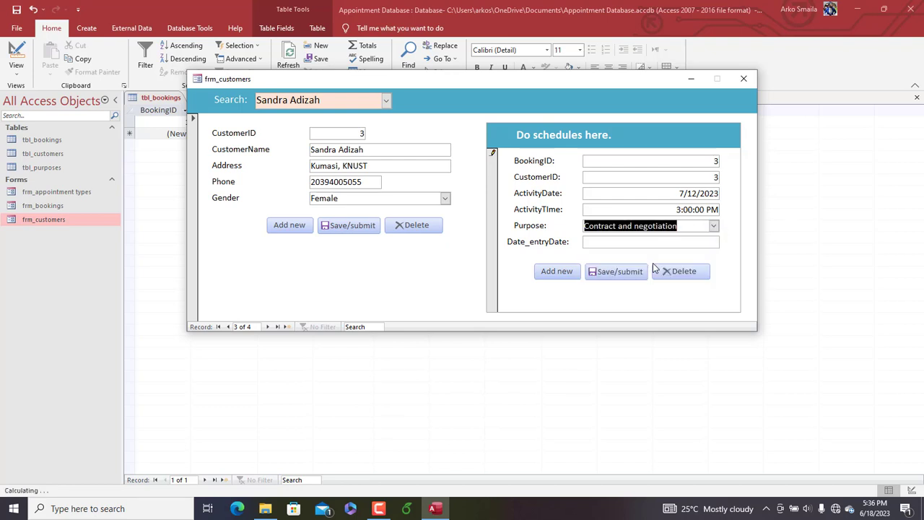
{"action": "left_click", "coordinate": [650, 244]}
{"action": "left_click", "coordinate": [726, 241]}
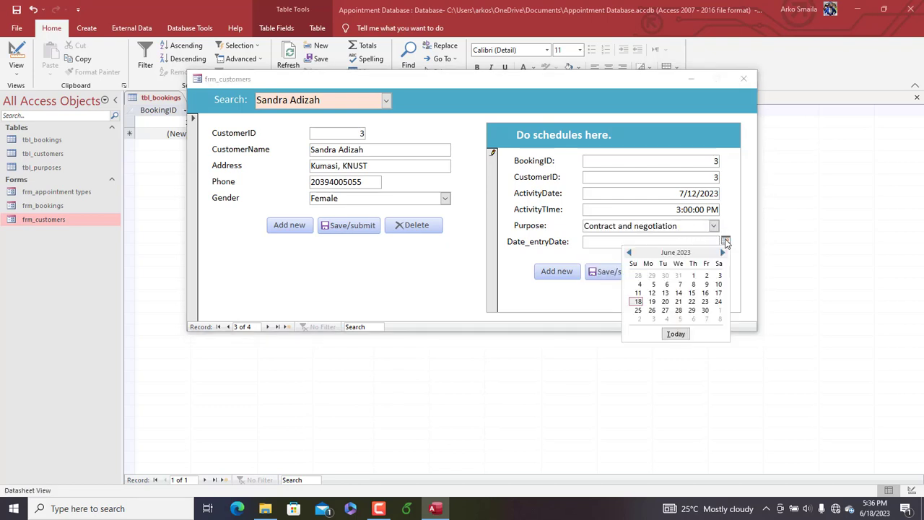
{"action": "left_click", "coordinate": [676, 333]}
{"action": "left_click", "coordinate": [618, 271]}
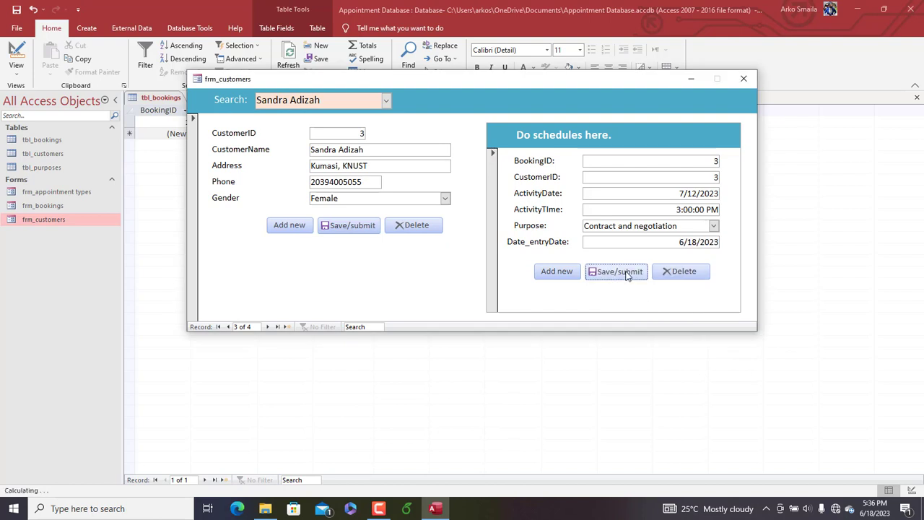
Refresh tbl_bookings behind the form and check that the newly saved bookings are listed
{"action": "left_click_drag", "start_coordinate": [470, 85], "coordinate": [461, 103]}
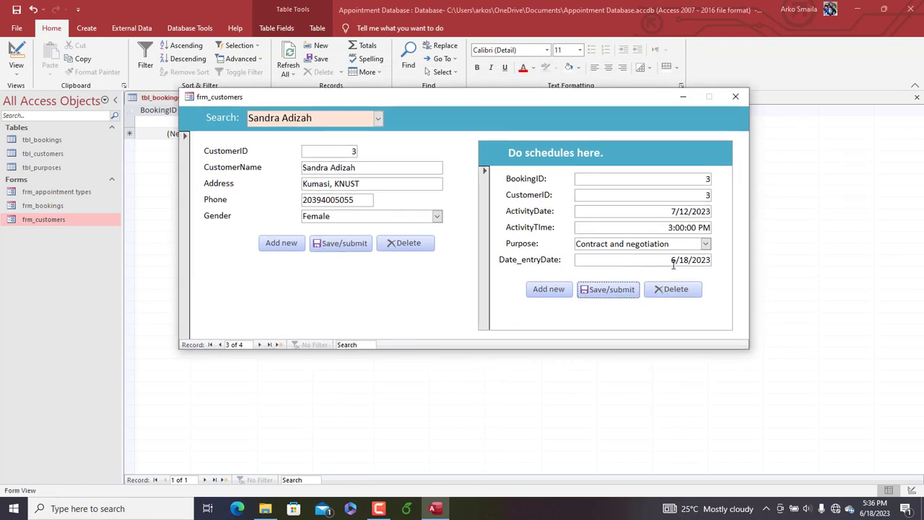
{"action": "left_click_drag", "start_coordinate": [504, 114], "coordinate": [493, 181]}
{"action": "left_click", "coordinate": [294, 67]}
{"action": "left_click", "coordinate": [291, 58]}
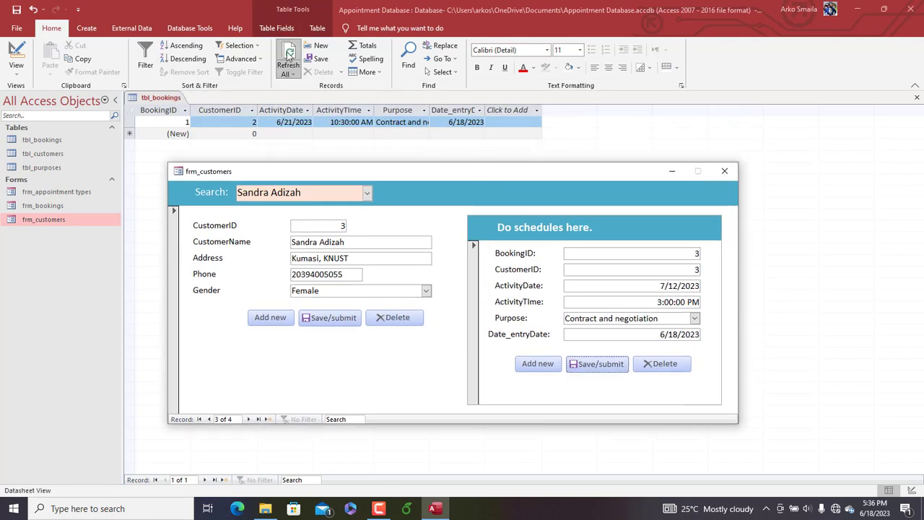
{"action": "left_click_drag", "start_coordinate": [337, 174], "coordinate": [344, 103]}
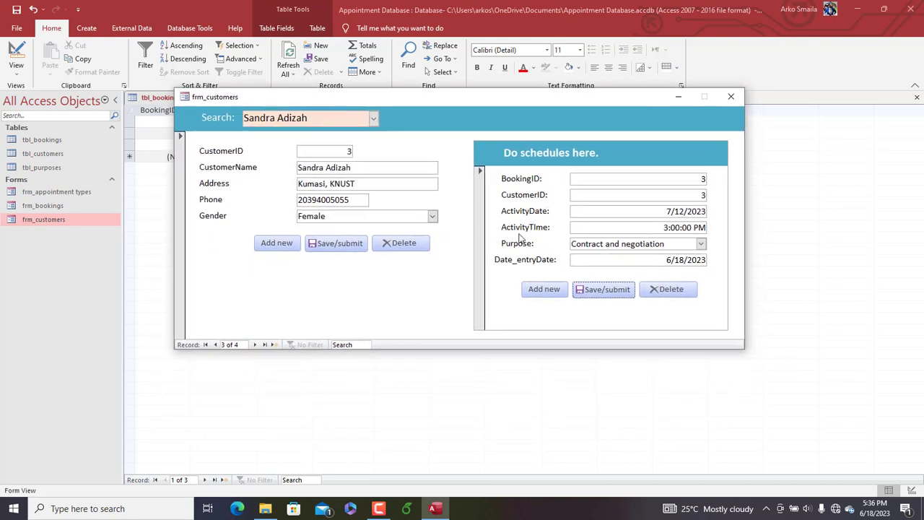
Open frm_customers in Design View and make the subform's Date_entryDate text box not Enabled and Locked
{"action": "double_click", "coordinate": [668, 260]}
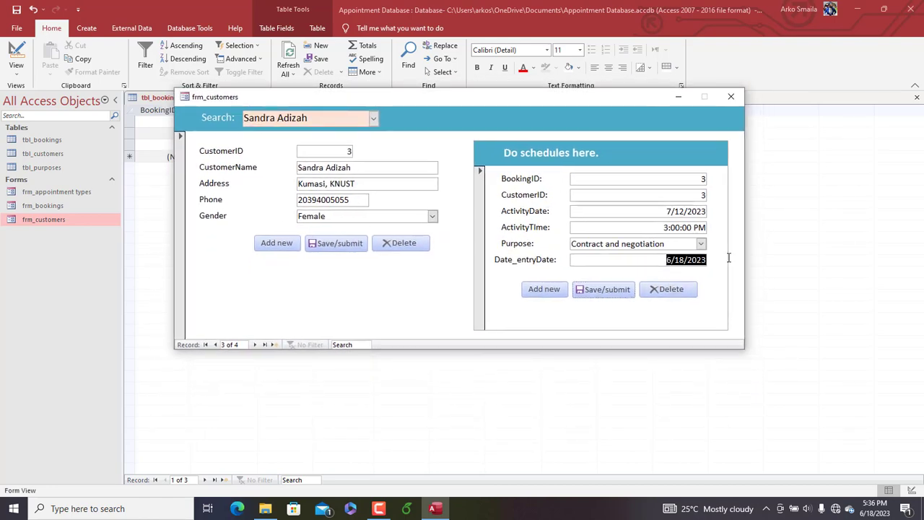
{"action": "right_click", "coordinate": [467, 111]}
{"action": "left_click", "coordinate": [493, 148]}
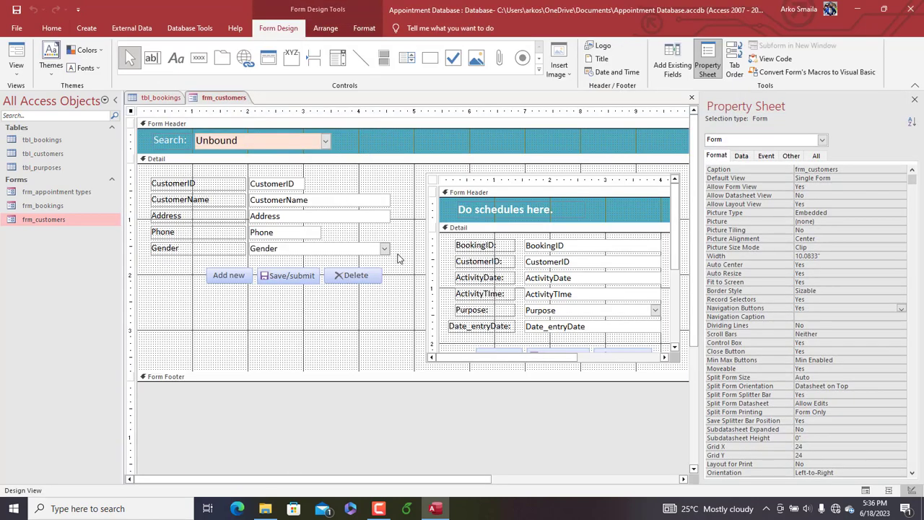
{"action": "left_click", "coordinate": [571, 335]}
{"action": "left_click", "coordinate": [570, 334]}
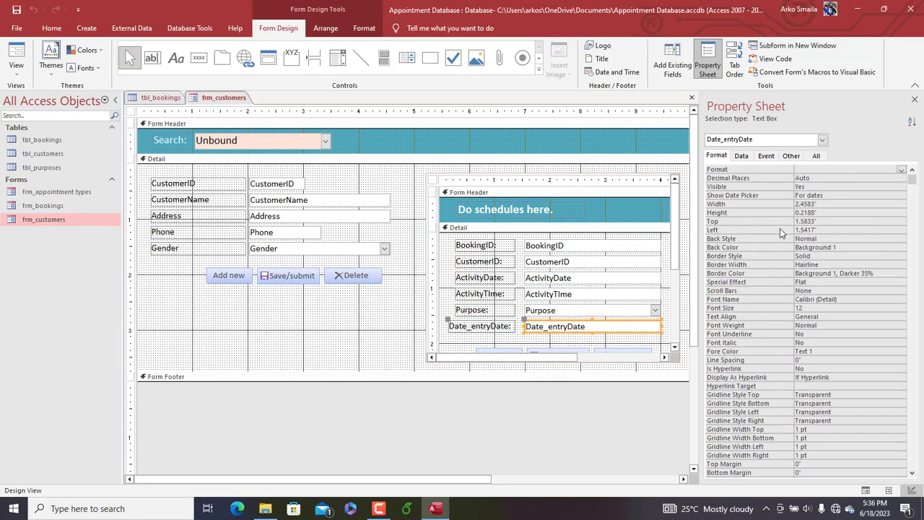
{"action": "left_click", "coordinate": [738, 159]}
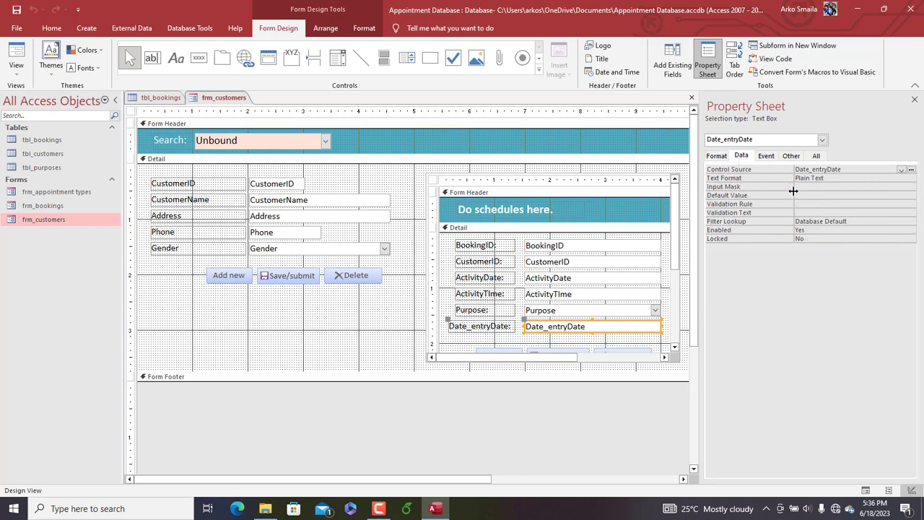
{"action": "double_click", "coordinate": [811, 231]}
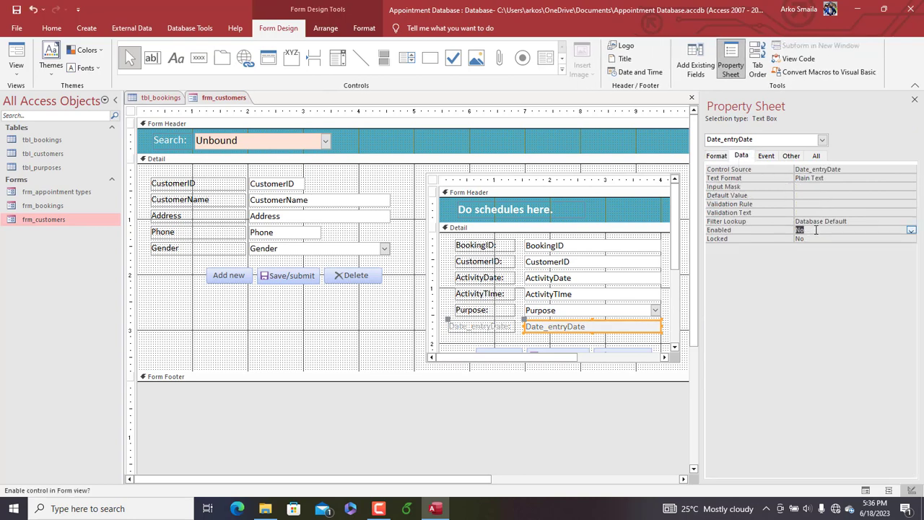
{"action": "left_click", "coordinate": [810, 241]}
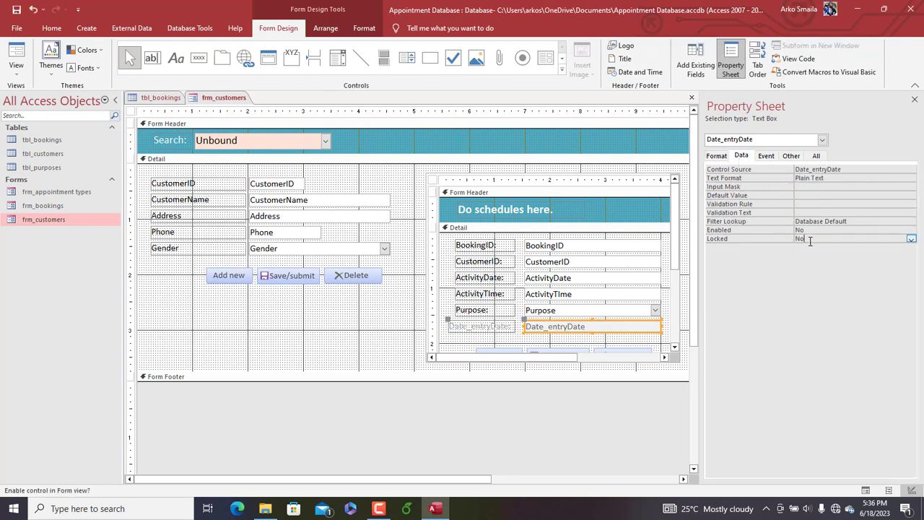
Give the Date_entryDate text box a default value of =Date() and return frm_customers to Form View
{"action": "left_click", "coordinate": [718, 158]}
{"action": "left_click", "coordinate": [741, 156]}
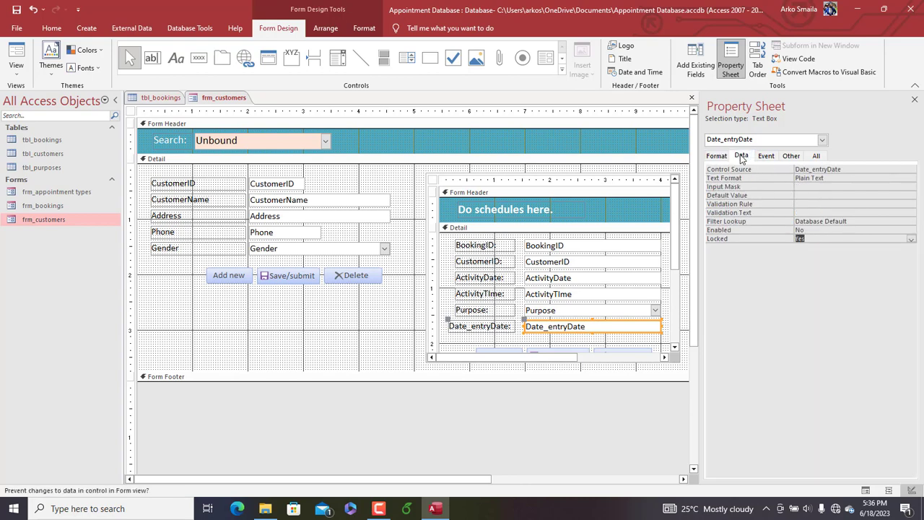
{"action": "left_click", "coordinate": [801, 195]}
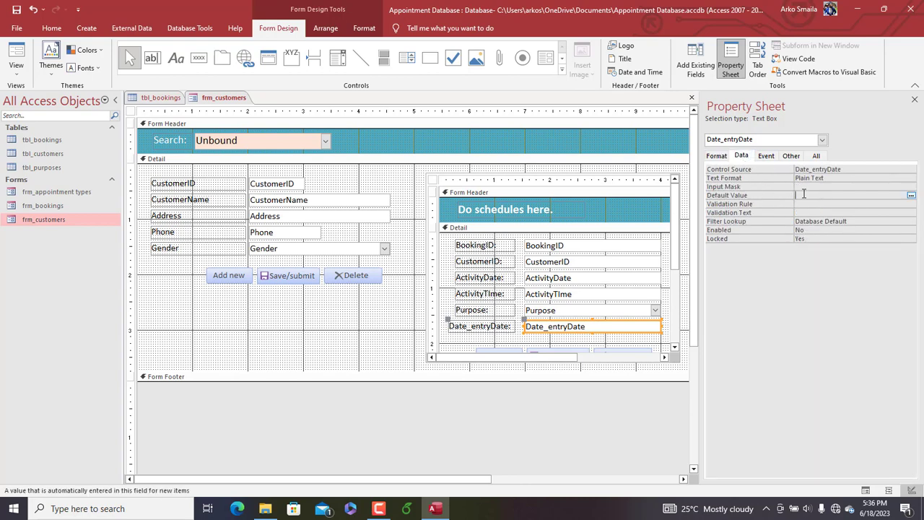
{"action": "type", "text": "=date()"}
{"action": "key", "text": "Return"}
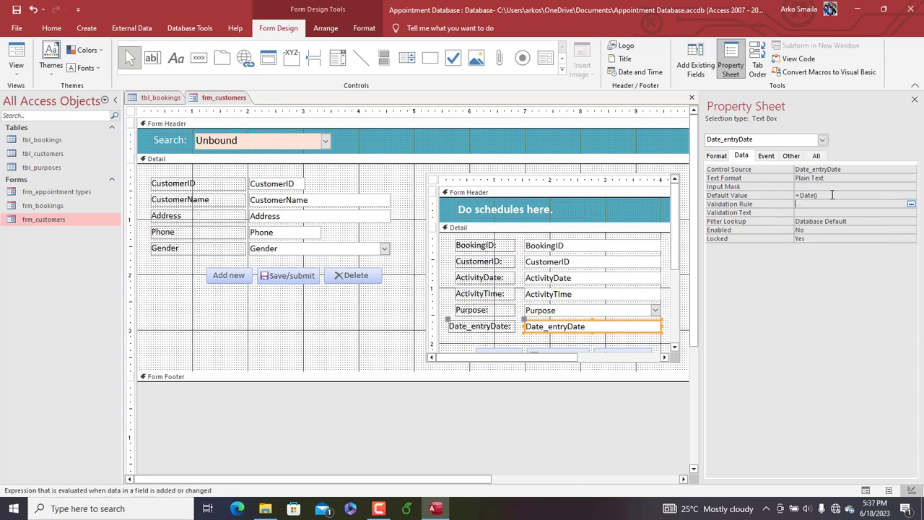
{"action": "key", "text": "Up"}
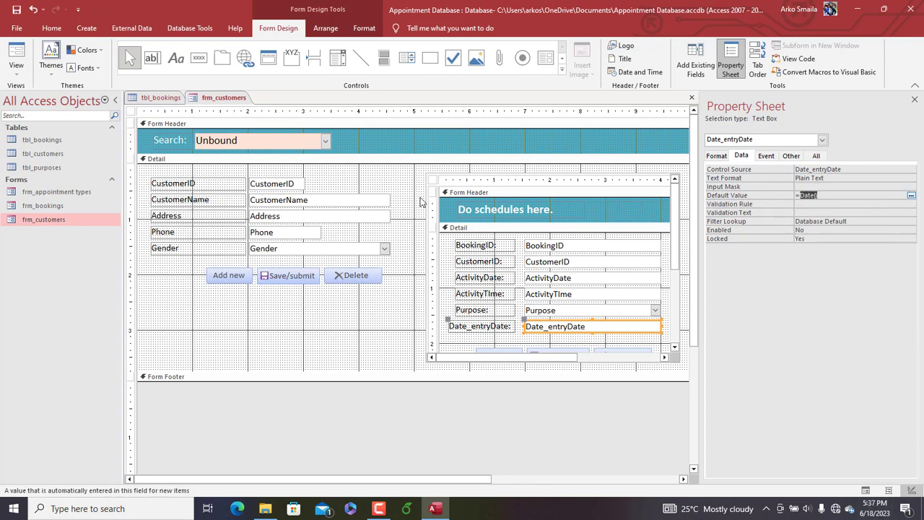
{"action": "right_click", "coordinate": [210, 101]}
{"action": "left_click", "coordinate": [240, 150]}
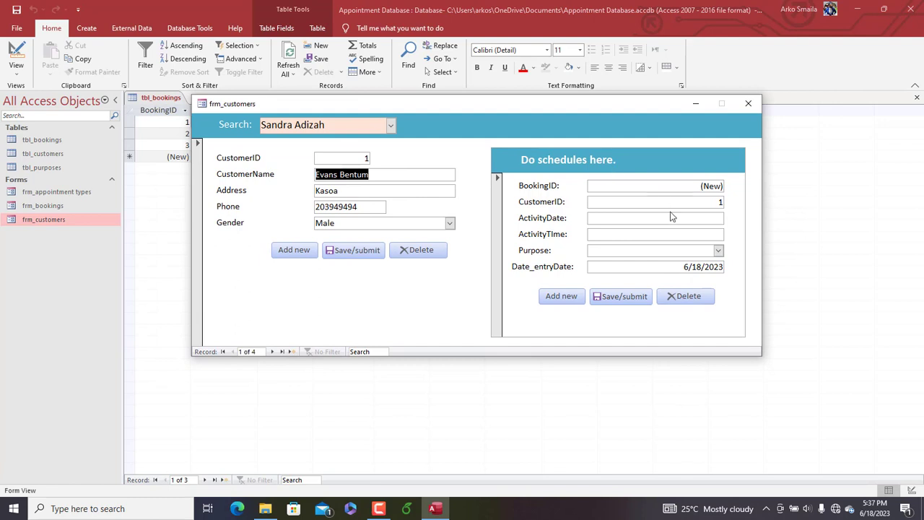
Enter a booking for CustomerID 1 with ActivityDate 6/30/2023 and ActivityTime 1:00 PM
{"action": "left_click", "coordinate": [672, 217]}
{"action": "left_click", "coordinate": [731, 216]}
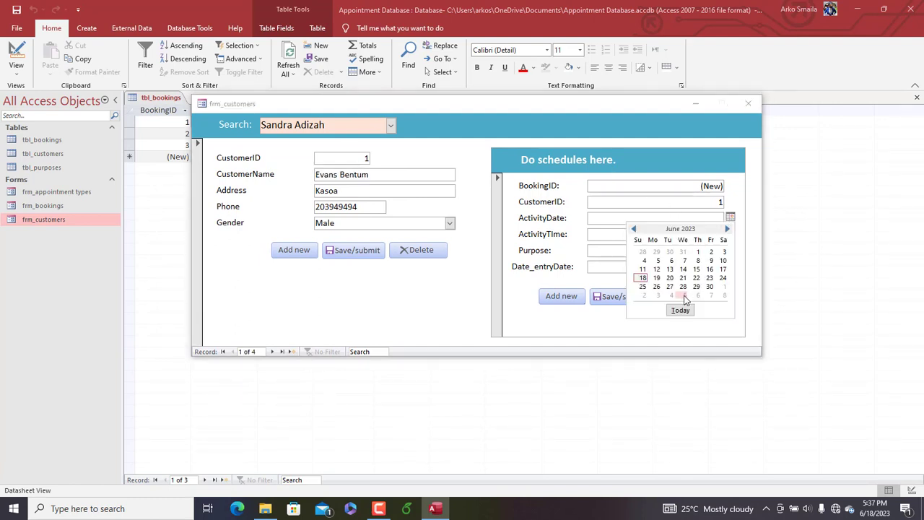
{"action": "left_click", "coordinate": [710, 287]}
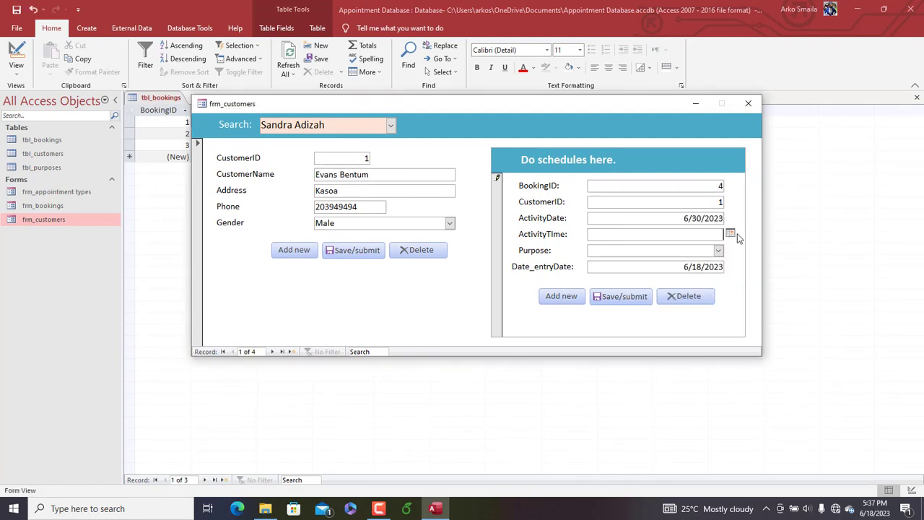
{"action": "left_click", "coordinate": [730, 234]}
{"action": "left_click", "coordinate": [682, 238]}
{"action": "type", "text": "1:00pm"}
{"action": "key", "text": "Tab"}
Set the booking's Purpose to Shares and Bonds, save it, and search for the customer with CustomerID 1
{"action": "left_click", "coordinate": [718, 251]}
{"action": "left_click", "coordinate": [653, 310]}
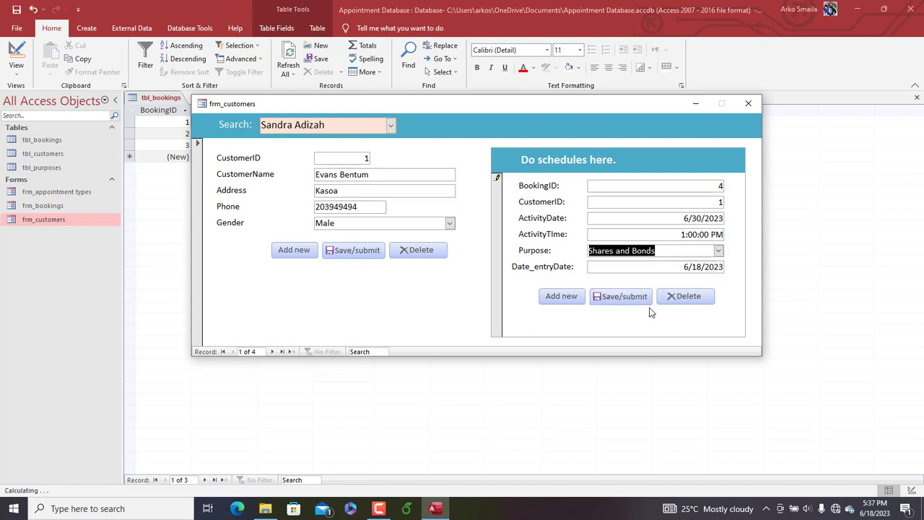
{"action": "left_click", "coordinate": [613, 302]}
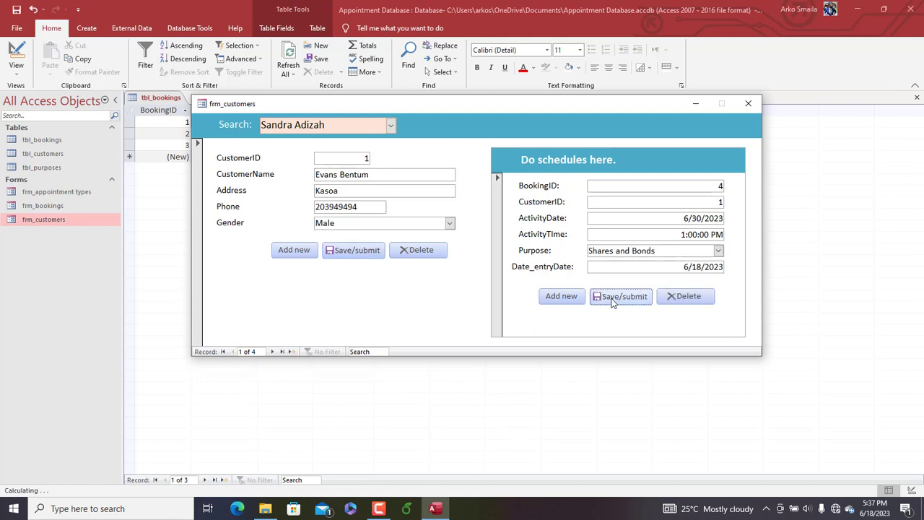
{"action": "left_click", "coordinate": [390, 125]}
{"action": "left_click", "coordinate": [349, 144]}
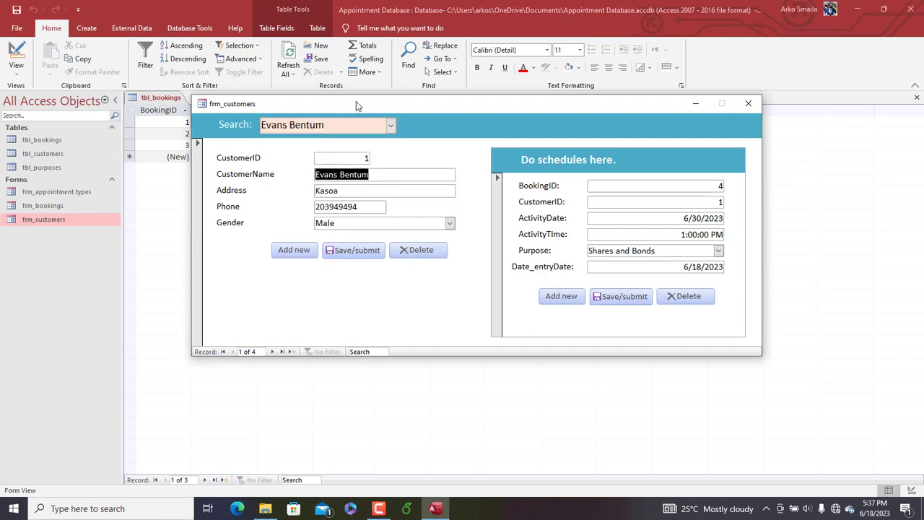
Close frm_customers and refresh tbl_bookings to check the newly saved booking for CustomerID 1
{"action": "left_click_drag", "start_coordinate": [356, 102], "coordinate": [316, 168]}
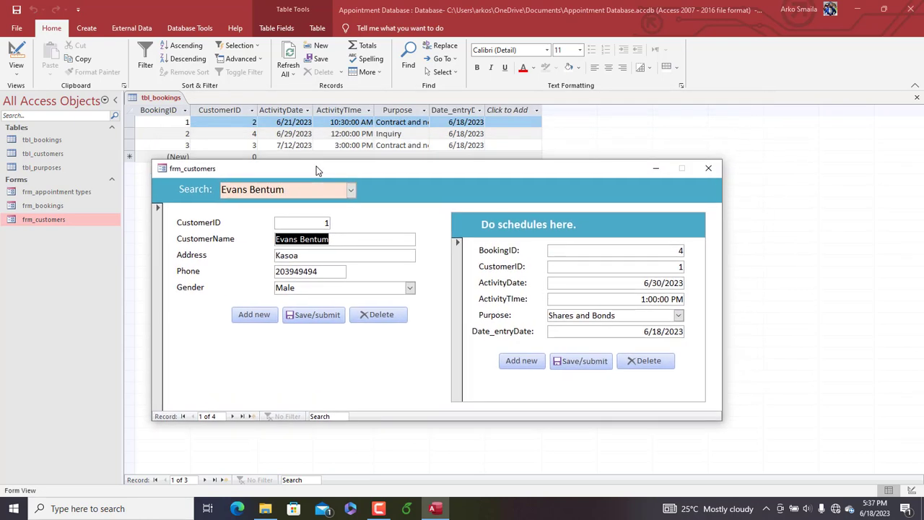
{"action": "left_click", "coordinate": [717, 173]}
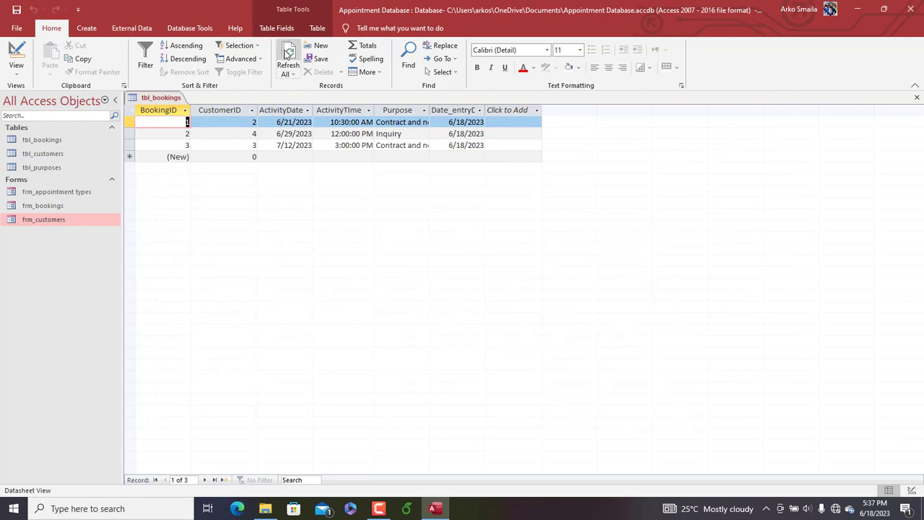
{"action": "left_click", "coordinate": [286, 52]}
Open the database relationships and move tbl_customers and tbl_bookings so the tables are spaced more evenly
{"action": "left_click", "coordinate": [190, 27]}
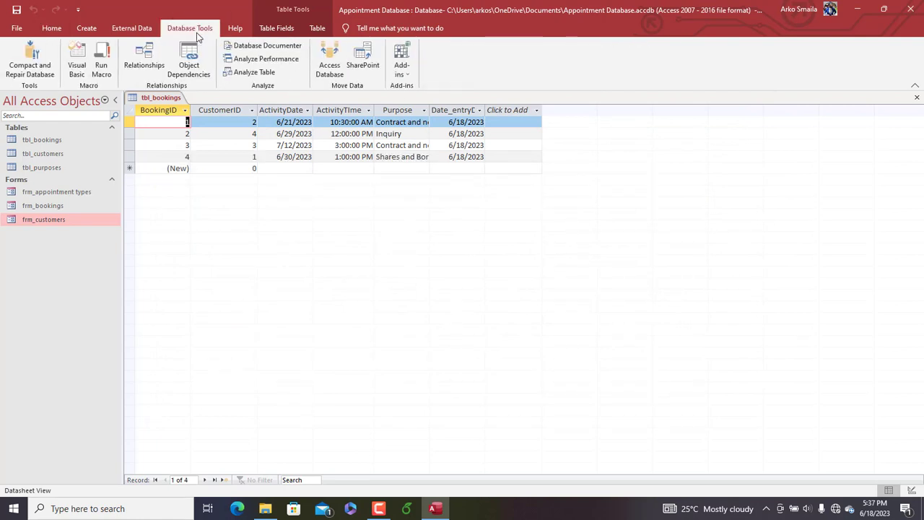
{"action": "left_click", "coordinate": [153, 65]}
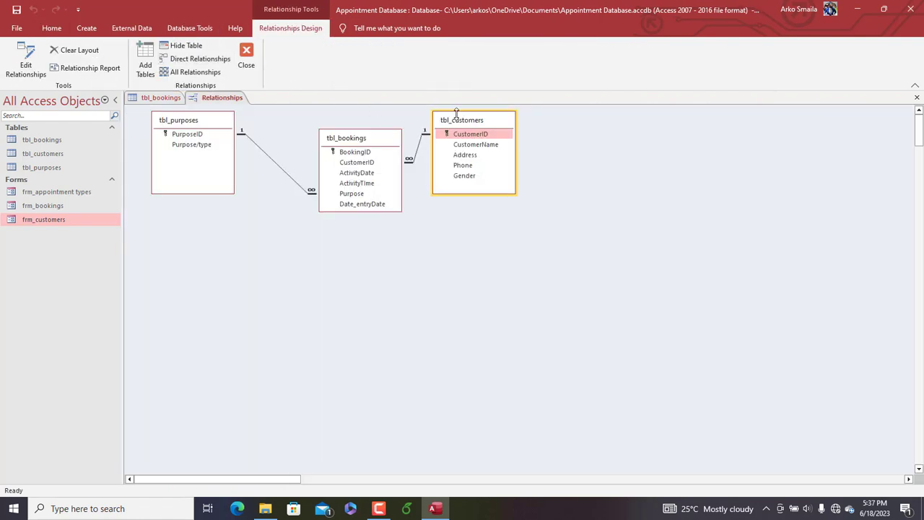
{"action": "left_click_drag", "start_coordinate": [456, 115], "coordinate": [496, 117]}
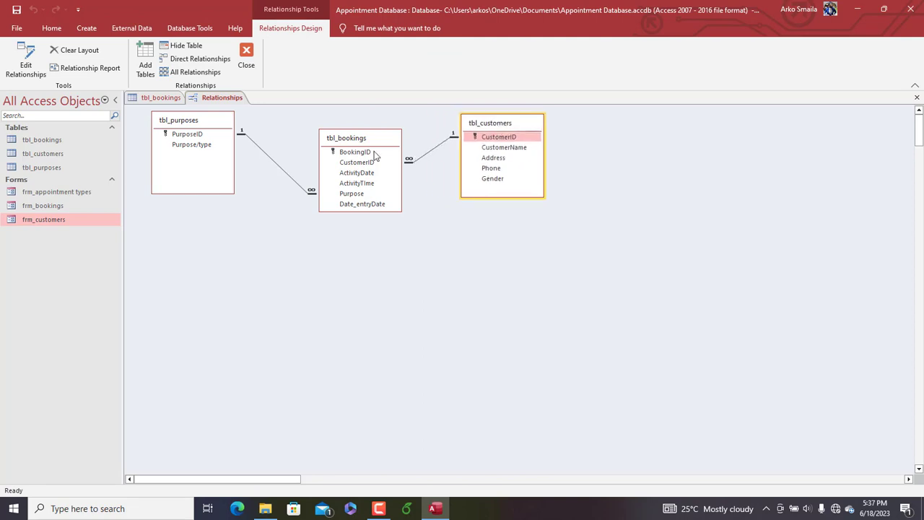
{"action": "left_click_drag", "start_coordinate": [357, 141], "coordinate": [352, 136]}
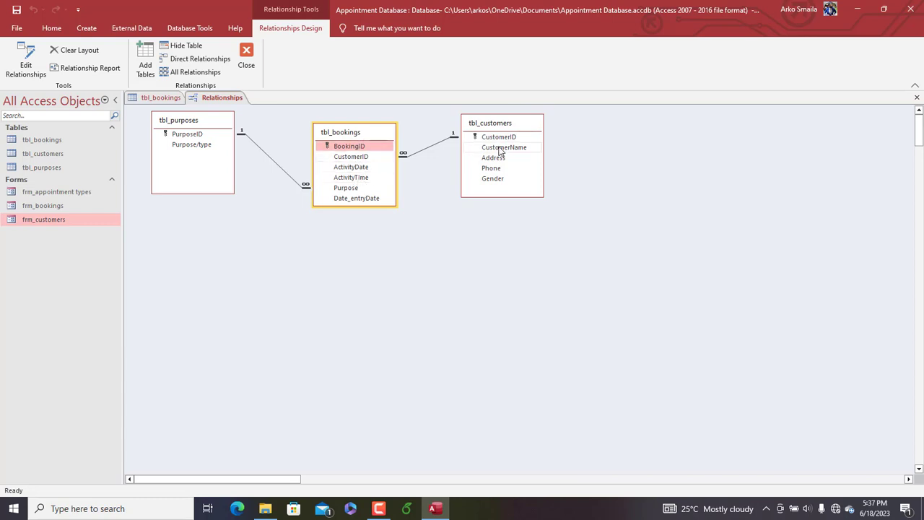
Close the table relationships, and open frm_bookings to look at its booking fields before closing it
{"action": "left_click", "coordinate": [246, 58]}
{"action": "left_click", "coordinate": [418, 288]}
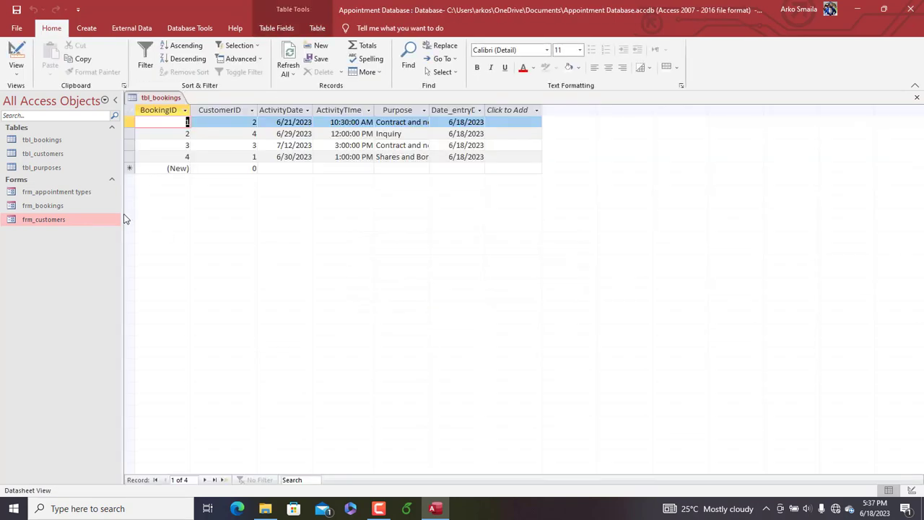
{"action": "left_click", "coordinate": [53, 208]}
{"action": "double_click", "coordinate": [52, 210]}
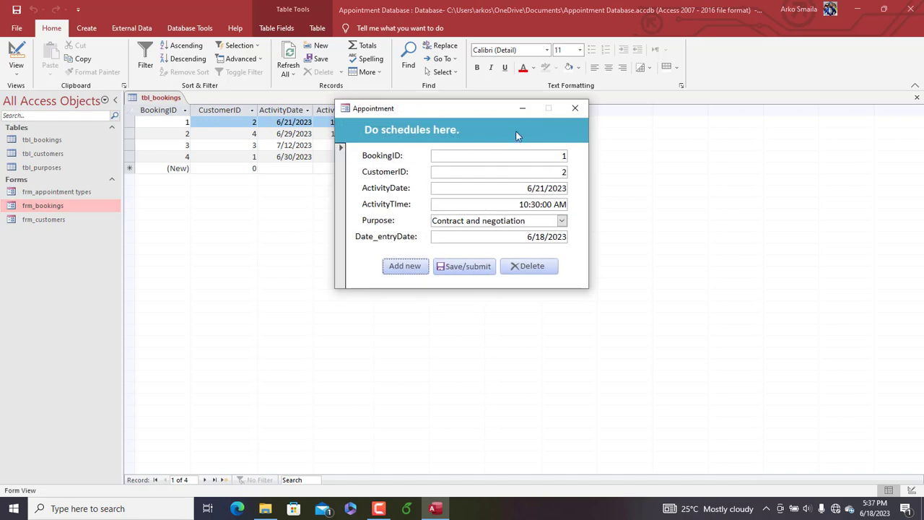
{"action": "left_click", "coordinate": [580, 106]}
Start a new booking for CustomerID 1 in frm_customers with ActivityDate 8/9/2023
{"action": "double_click", "coordinate": [54, 219]}
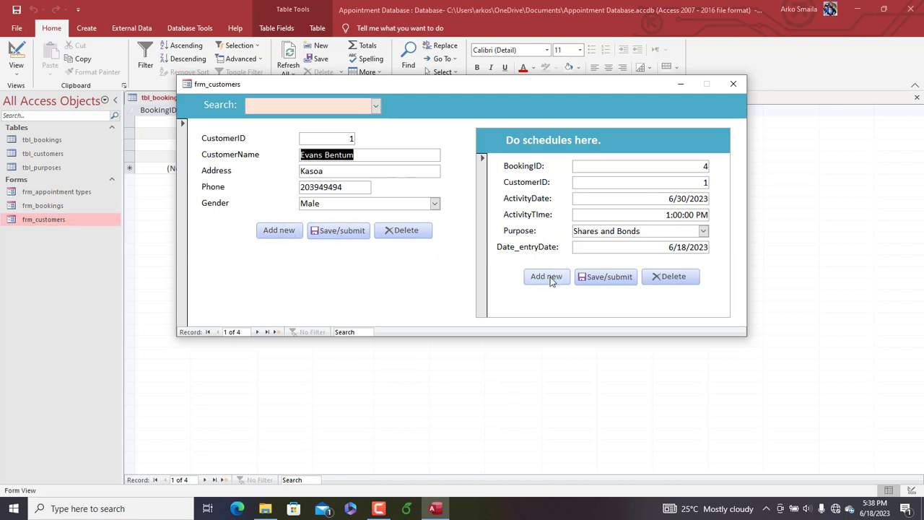
{"action": "left_click", "coordinate": [549, 279]}
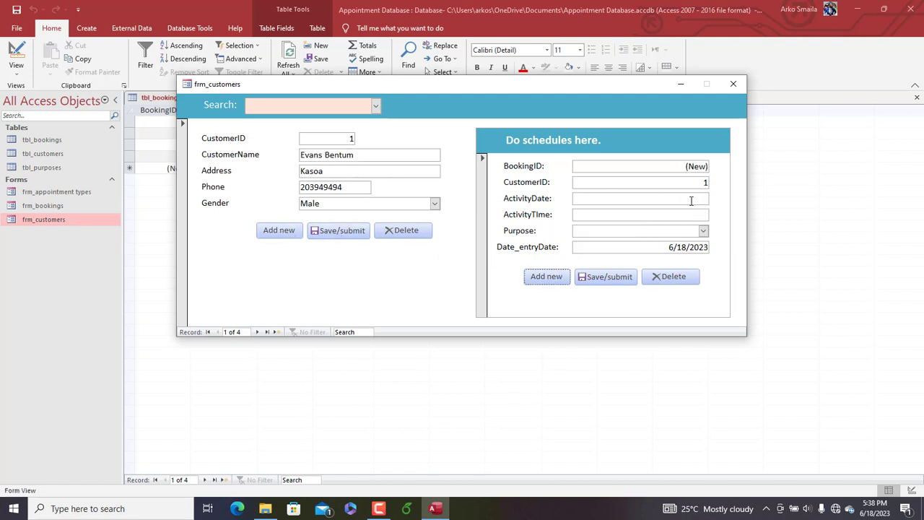
{"action": "left_click", "coordinate": [715, 198]}
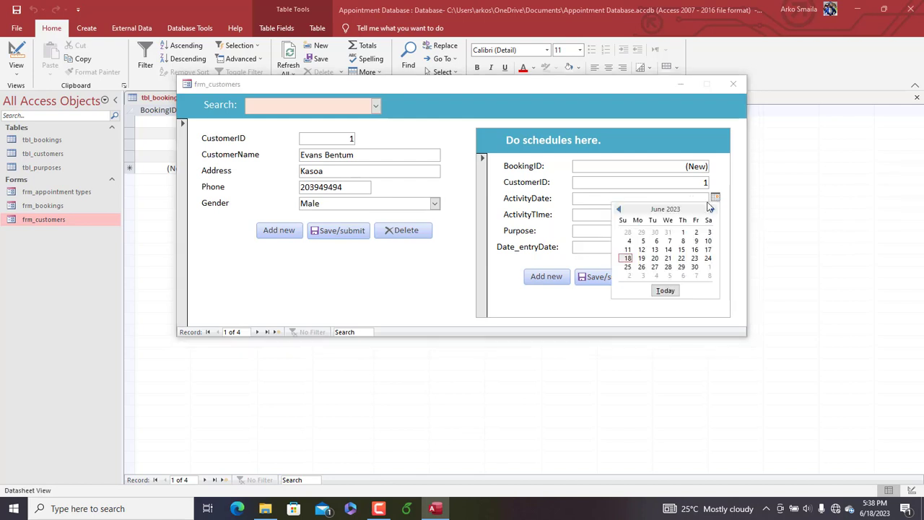
{"action": "left_click", "coordinate": [712, 208]}
{"action": "left_click", "coordinate": [712, 209]}
{"action": "left_click", "coordinate": [670, 241]}
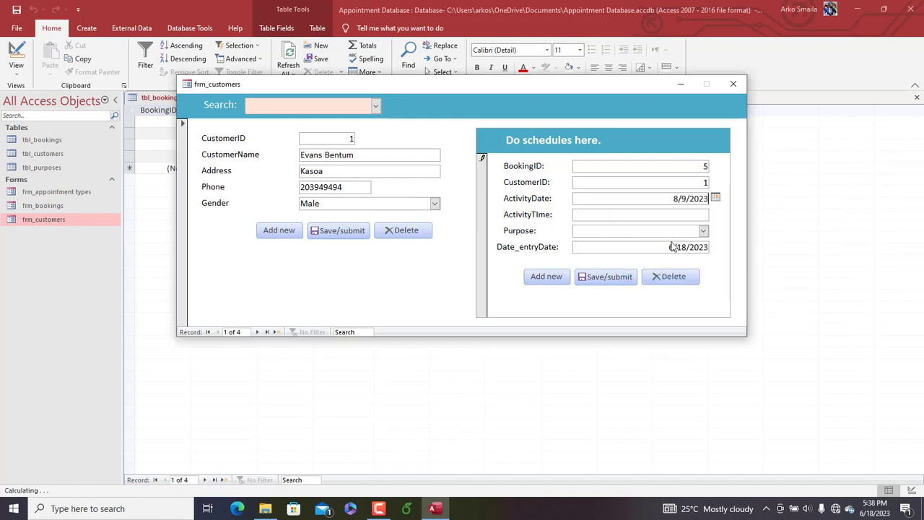
Set the new booking's ActivityTime to 12:00 PM and Purpose to Contract and negotiation, and save it
{"action": "left_click", "coordinate": [698, 214]}
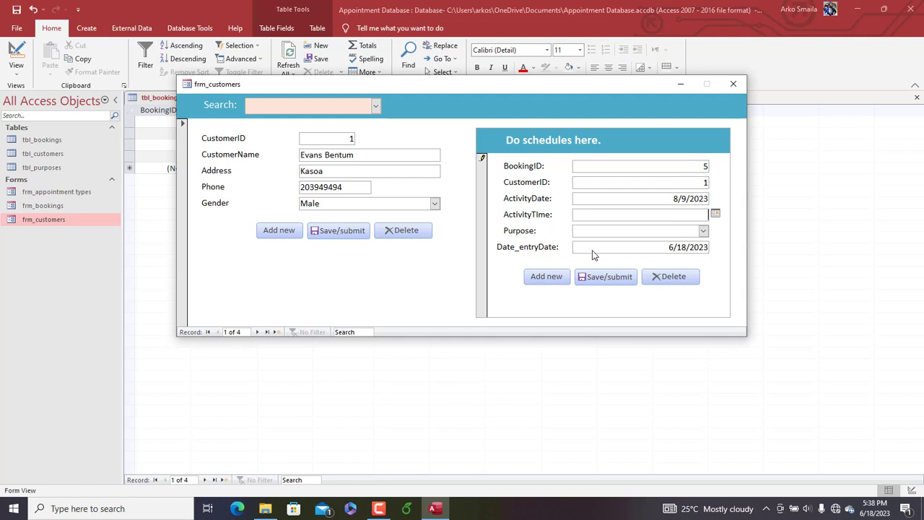
{"action": "type", "text": ":00pm"}
{"action": "left_click", "coordinate": [704, 230]}
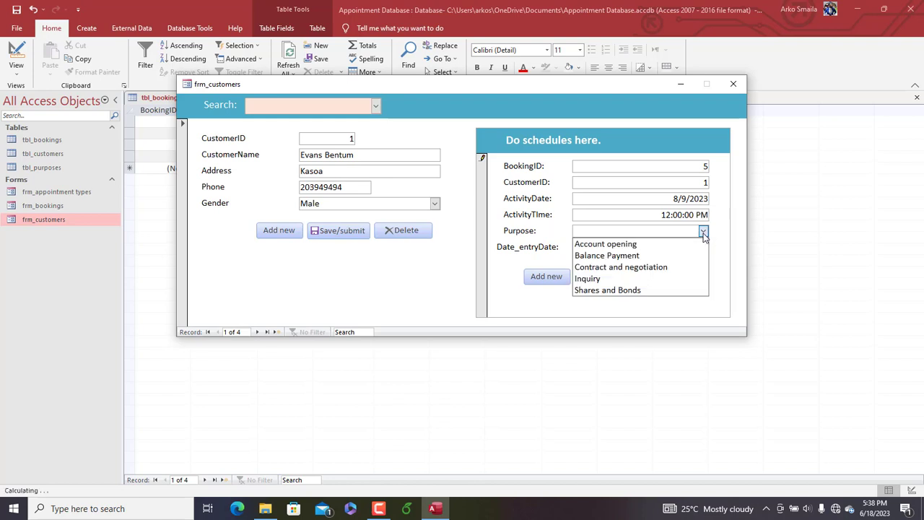
{"action": "left_click", "coordinate": [639, 264]}
{"action": "left_click", "coordinate": [610, 279]}
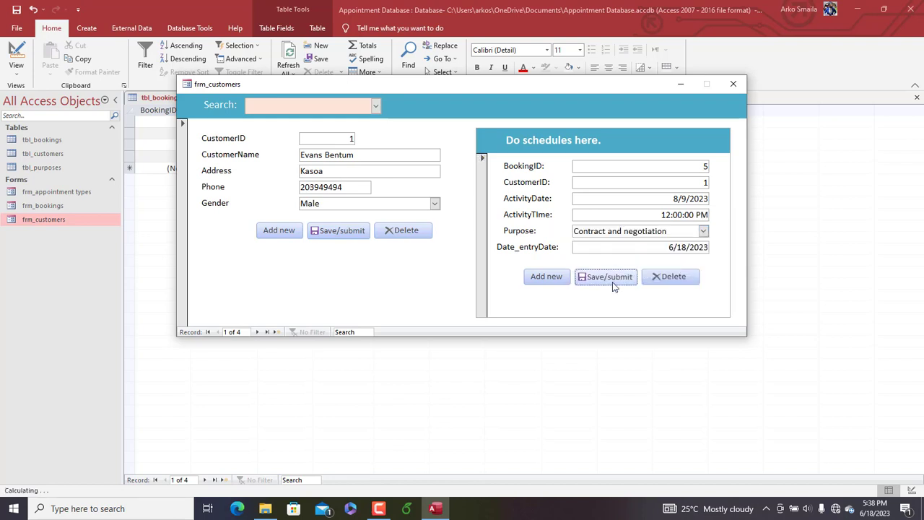
Refresh tbl_bookings to check the new booking, and reopen frm_customers to review the form before closing it
{"action": "left_click", "coordinate": [733, 83]}
{"action": "left_click", "coordinate": [289, 55]}
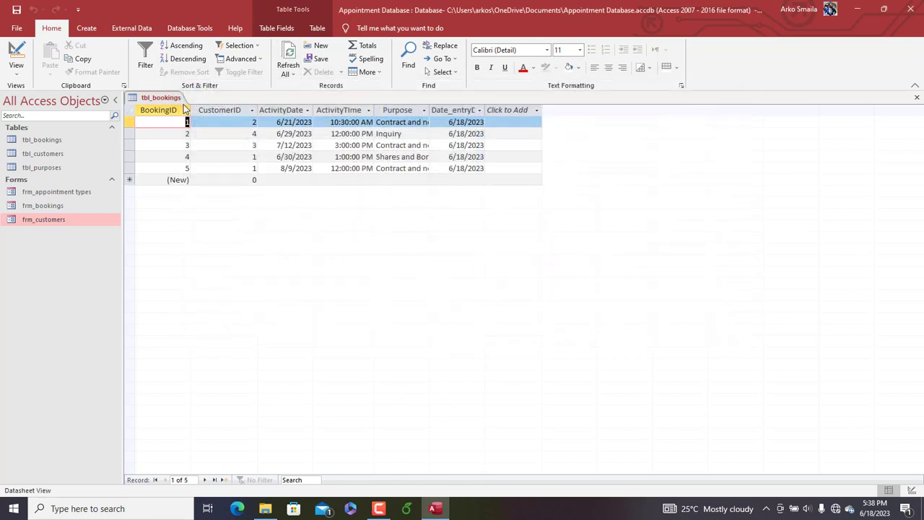
{"action": "left_click", "coordinate": [64, 220]}
{"action": "double_click", "coordinate": [64, 219]}
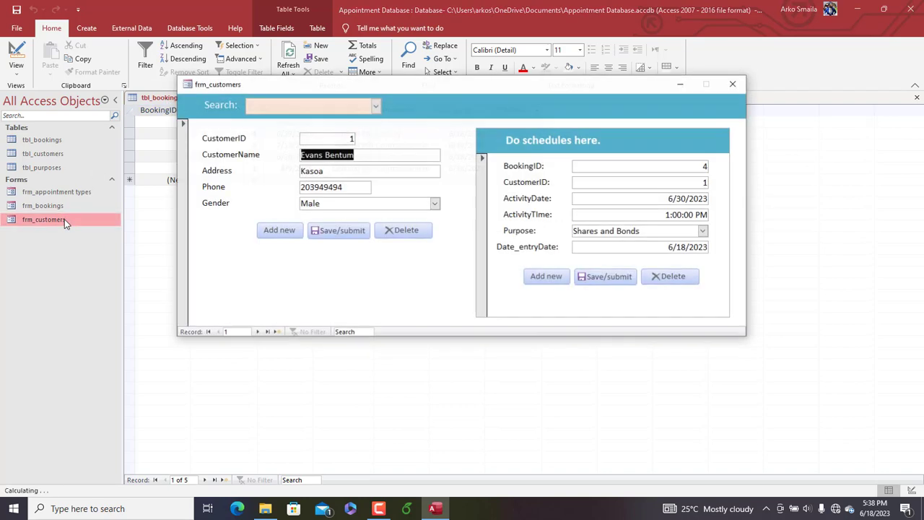
{"action": "left_click_drag", "start_coordinate": [543, 86], "coordinate": [575, 84]}
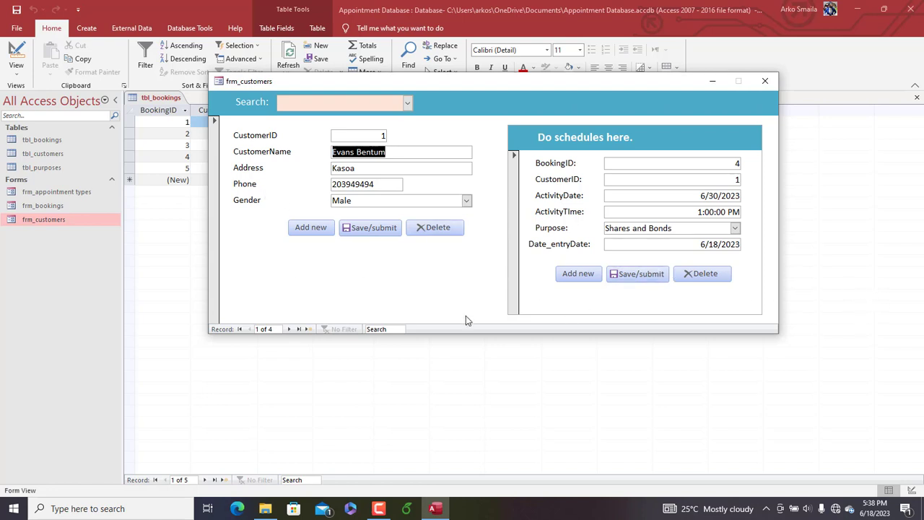
{"action": "left_click_drag", "start_coordinate": [496, 84], "coordinate": [507, 85]}
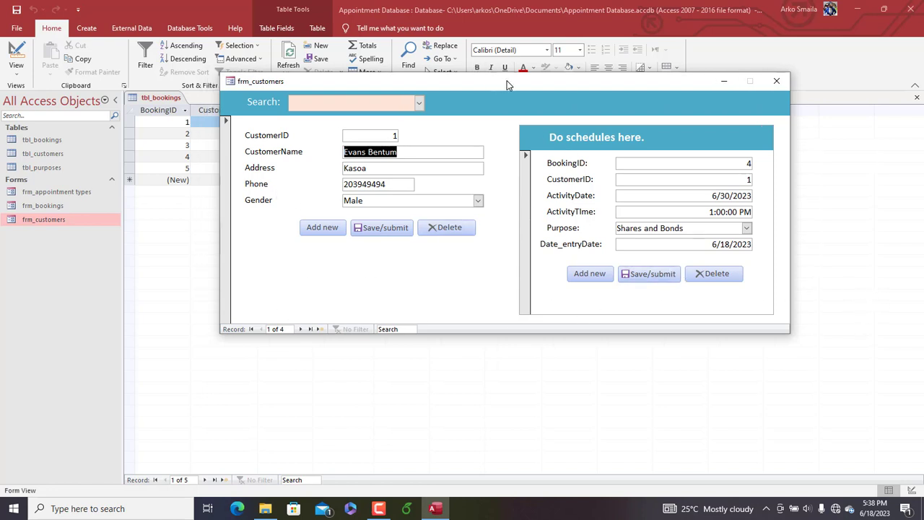
{"action": "left_click", "coordinate": [778, 81]}
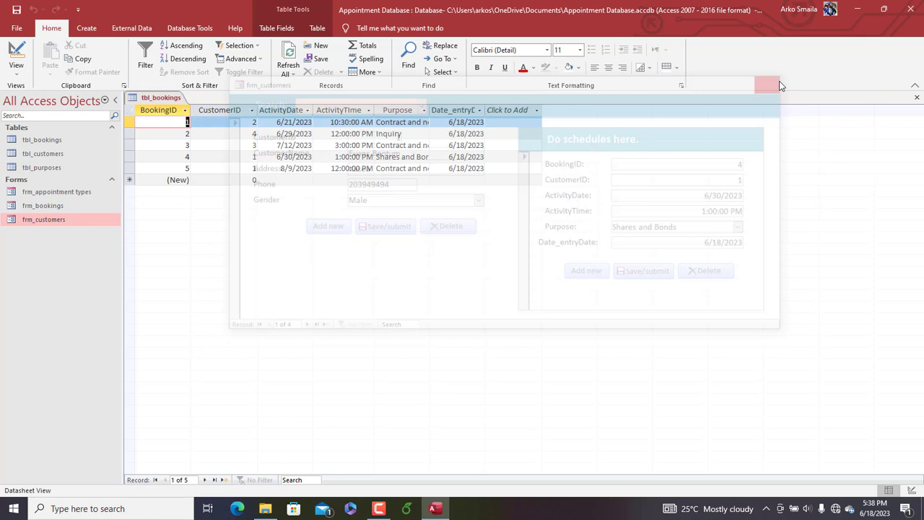
Close tbl_bookings and rename the frm_customers form as frm_bookings main
{"action": "right_click", "coordinate": [163, 102]}
{"action": "left_click", "coordinate": [186, 122]}
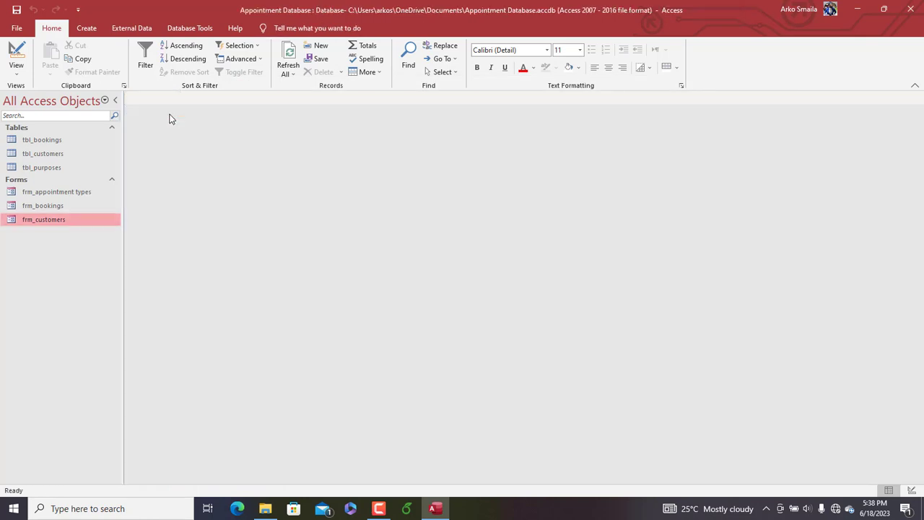
{"action": "right_click", "coordinate": [66, 219]}
{"action": "left_click", "coordinate": [105, 282]}
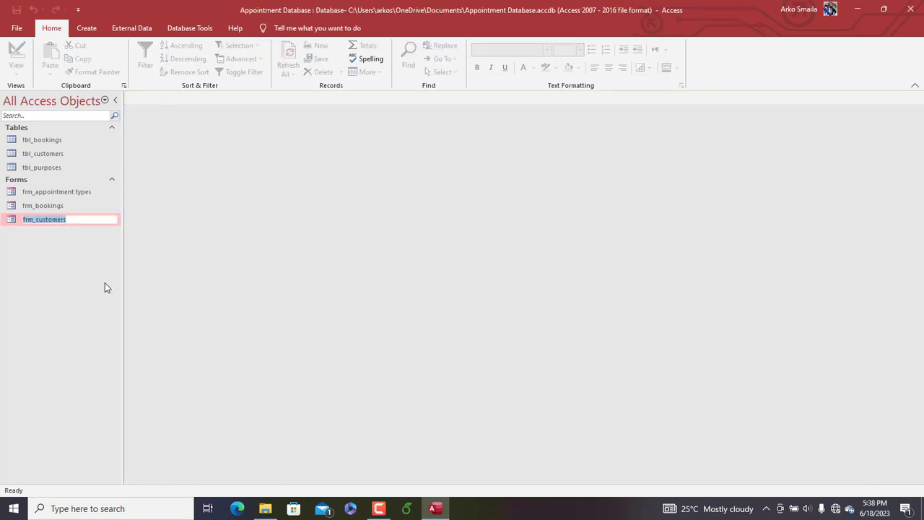
{"action": "type", "text": "frm_bookings main"}
{"action": "left_click", "coordinate": [49, 205]}
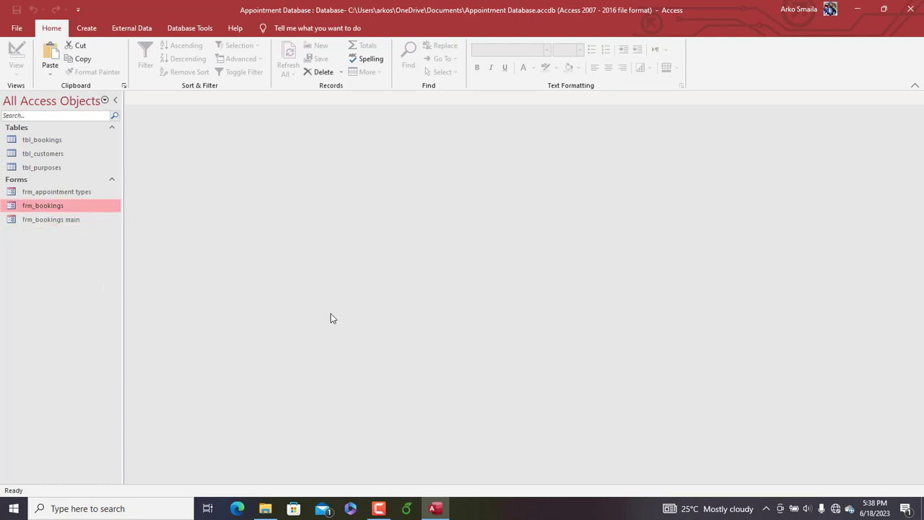
Open frm_bookings main to check the renamed form, and close it
{"action": "mouse_move", "coordinate": [380, 512]}
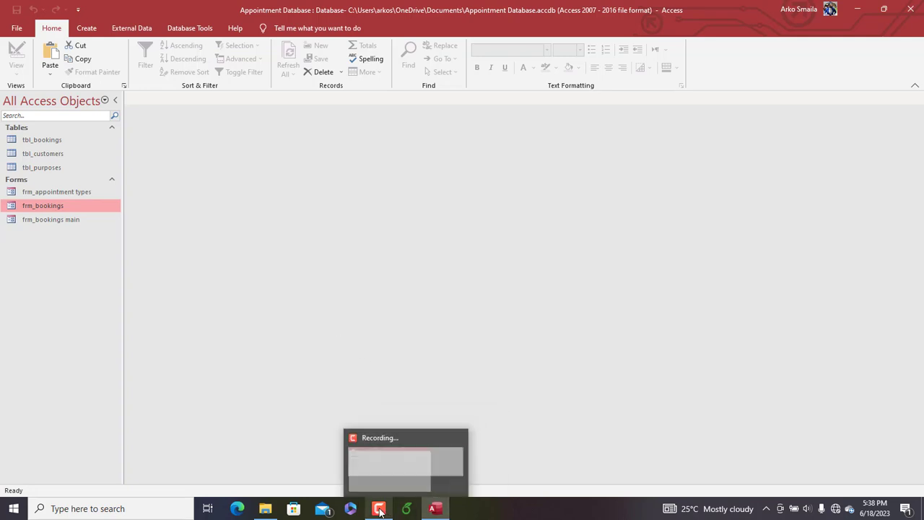
{"action": "left_click", "coordinate": [71, 220]}
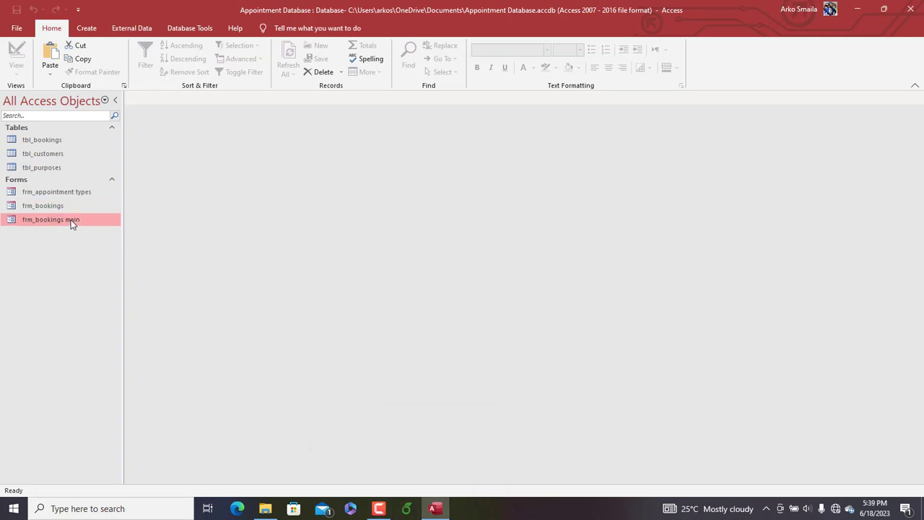
{"action": "double_click", "coordinate": [70, 220]}
{"action": "left_click", "coordinate": [734, 88]}
Create a new query in Design view containing tbl_customers and tbl_bookings
{"action": "left_click", "coordinate": [91, 29]}
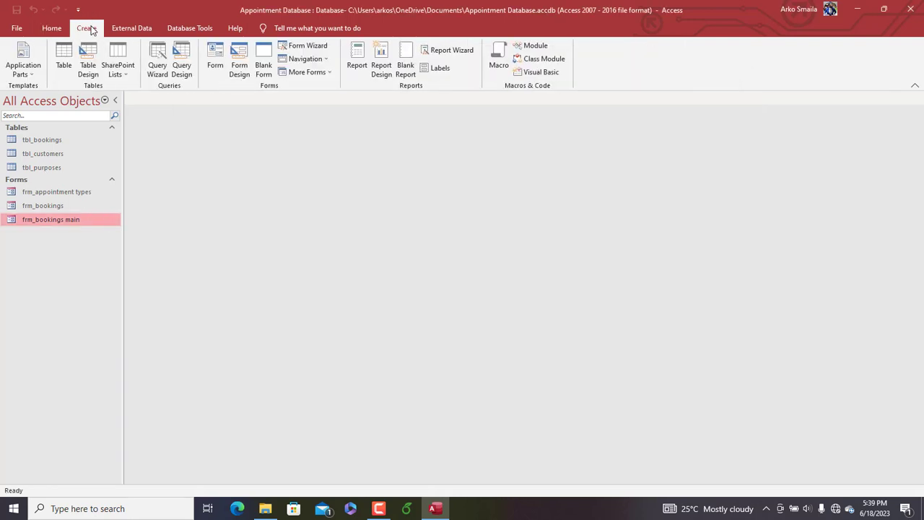
{"action": "left_click", "coordinate": [182, 69]}
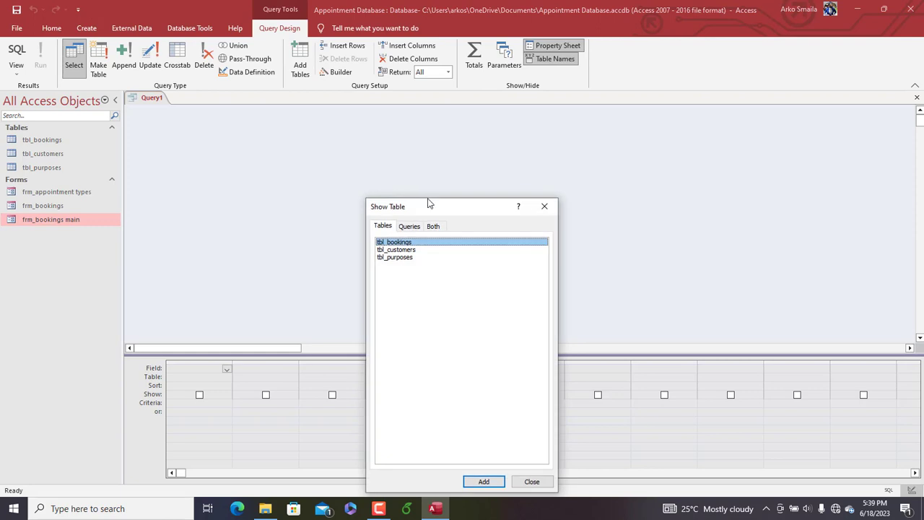
{"action": "left_click_drag", "start_coordinate": [429, 202], "coordinate": [424, 149]}
{"action": "double_click", "coordinate": [386, 193]}
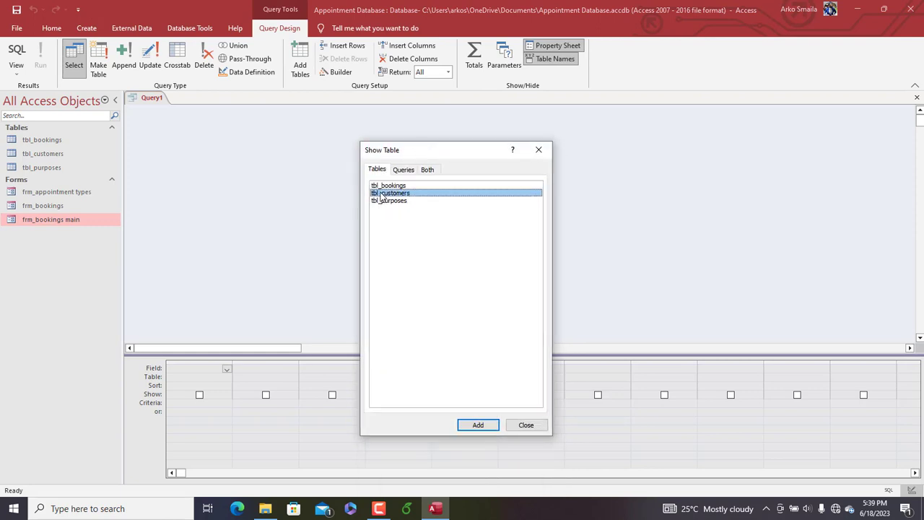
{"action": "double_click", "coordinate": [385, 185]}
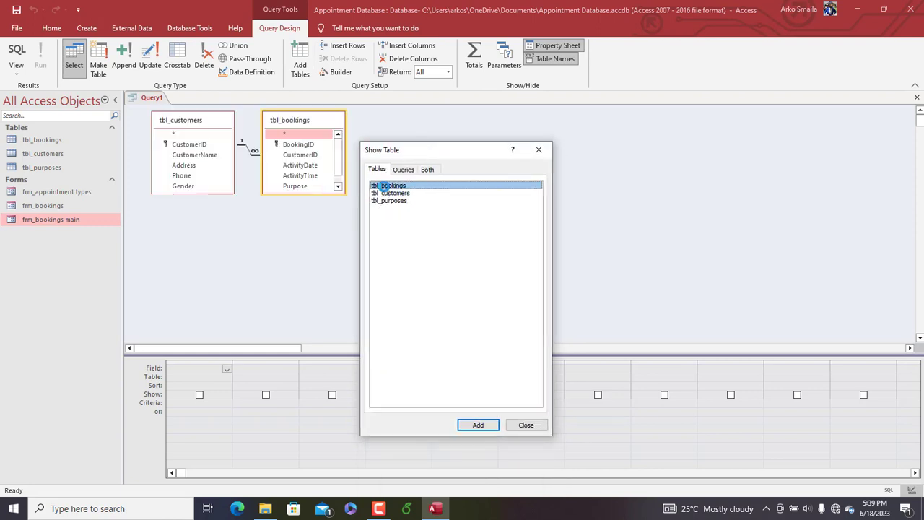
{"action": "left_click", "coordinate": [539, 151]}
Add all tbl_bookings fields plus CustomerName and Gender from tbl_customers to the query, and run it
{"action": "left_click_drag", "start_coordinate": [340, 195], "coordinate": [351, 226]}
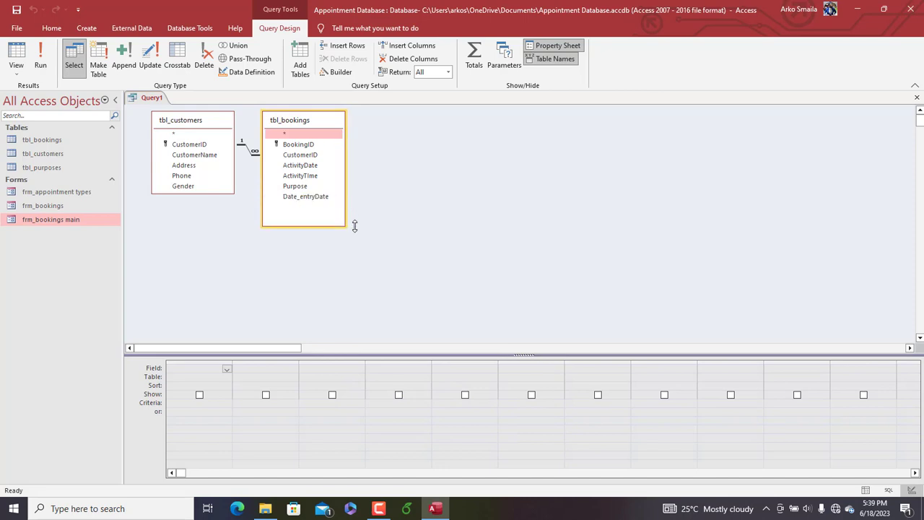
{"action": "double_click", "coordinate": [301, 136]}
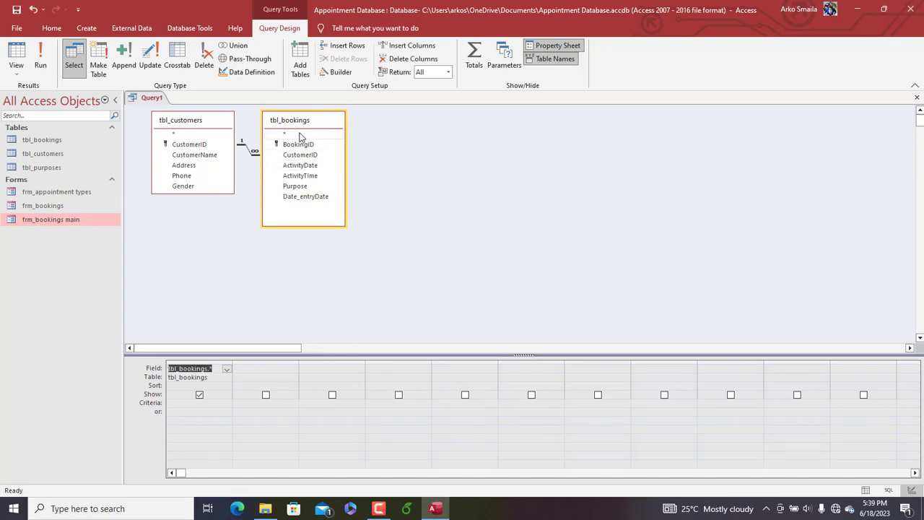
{"action": "double_click", "coordinate": [204, 156]}
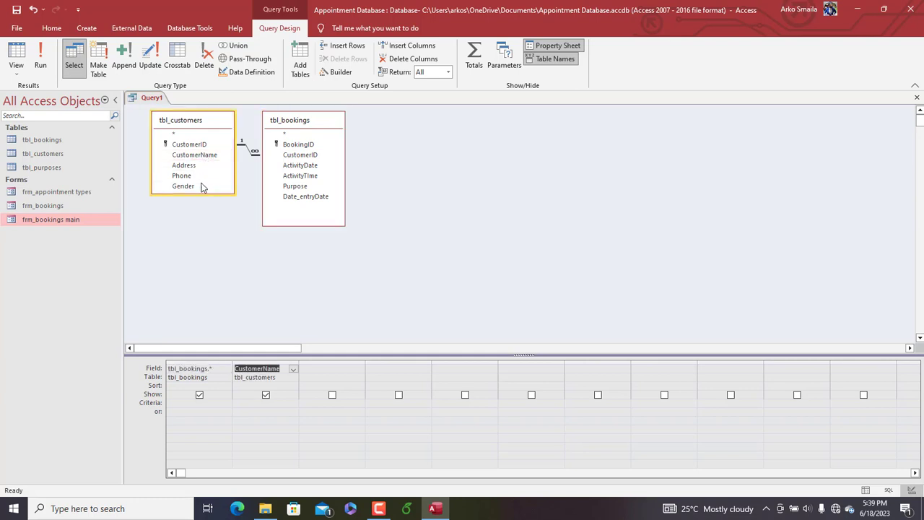
{"action": "double_click", "coordinate": [193, 186]}
{"action": "left_click", "coordinate": [41, 58]}
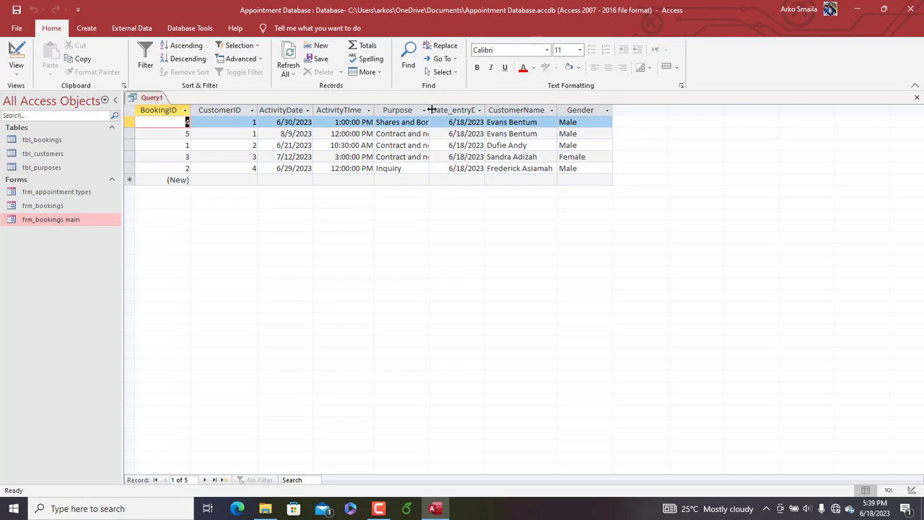
Widen the Purpose column in the query results to fit its contents
{"action": "double_click", "coordinate": [429, 110]}
{"action": "left_click", "coordinate": [307, 109]}
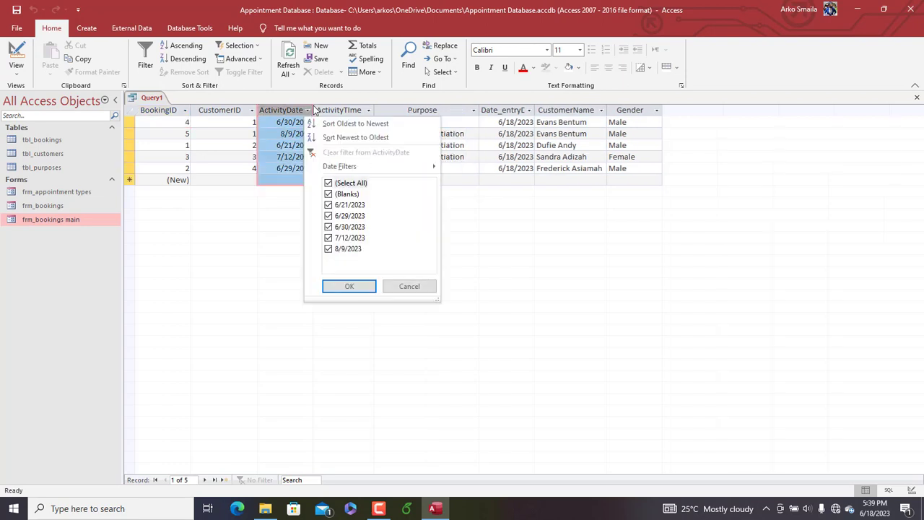
{"action": "left_click", "coordinate": [286, 105]}
Save the query as qry_bookings
{"action": "right_click", "coordinate": [146, 99]}
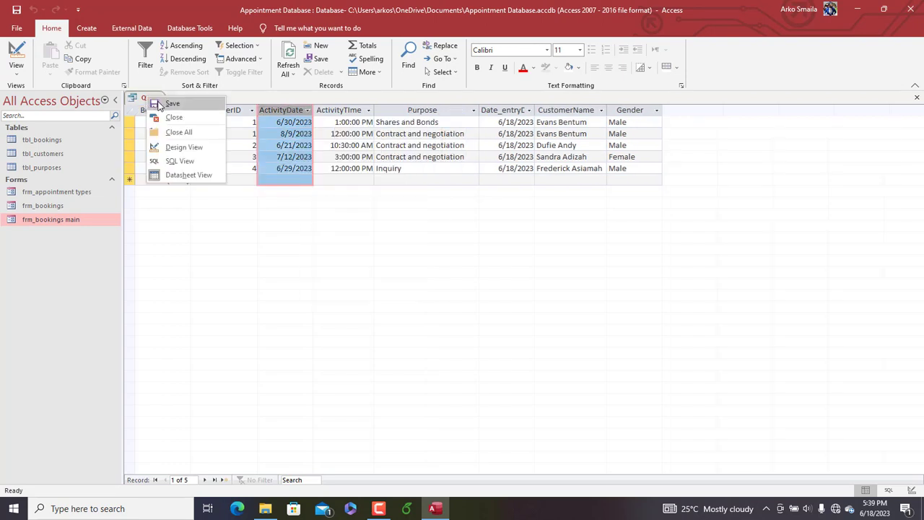
{"action": "left_click", "coordinate": [160, 104]}
{"action": "type", "text": "qry"}
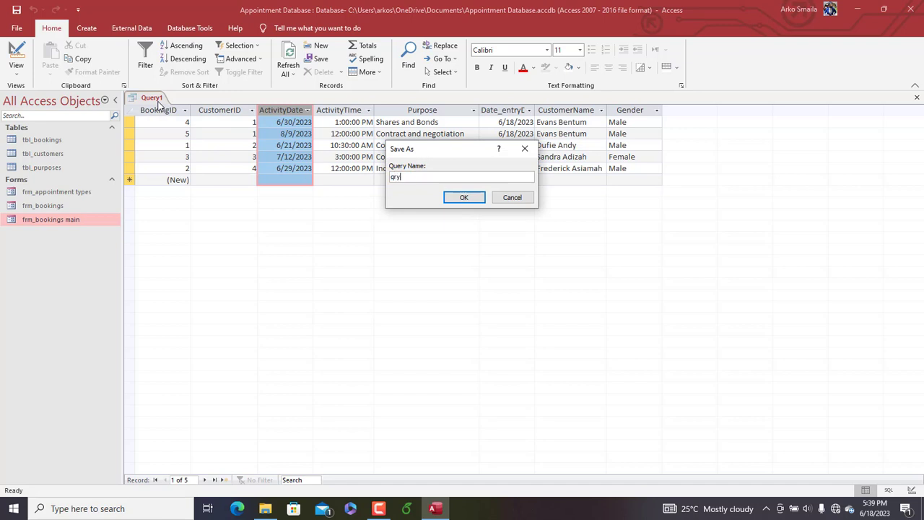
{"action": "type", "text": "_bookings"}
{"action": "key", "text": "Return"}
Switch qry_bookings to Design view and open the Expression Builder for the empty field after Gender
{"action": "right_click", "coordinate": [157, 99]}
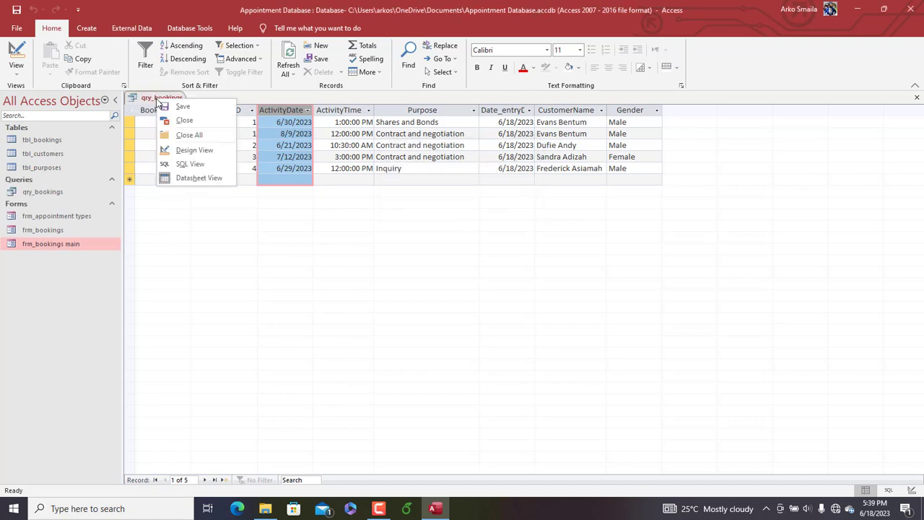
{"action": "left_click", "coordinate": [192, 151]}
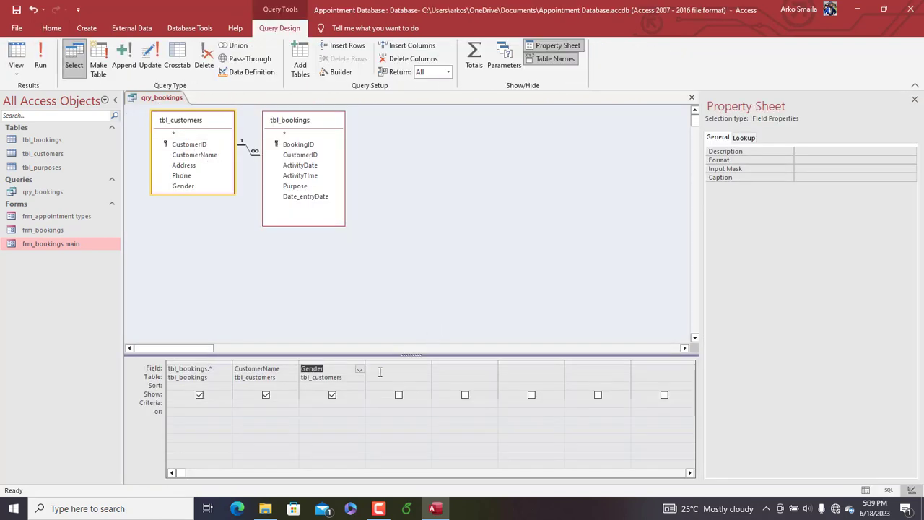
{"action": "left_click", "coordinate": [379, 371]}
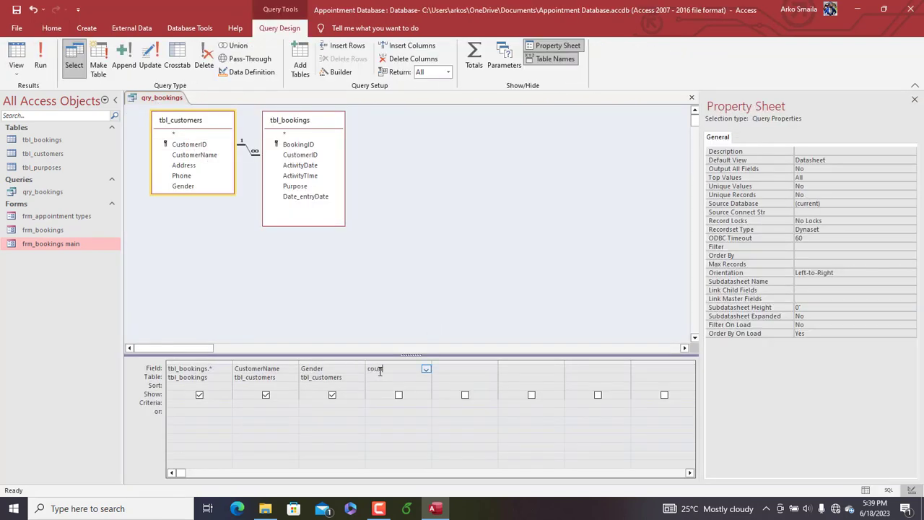
{"action": "key", "text": "BackSpace"}
{"action": "key", "text": "BackSpace"}
{"action": "key", "text": "BackSpace"}
{"action": "right_click", "coordinate": [380, 372]}
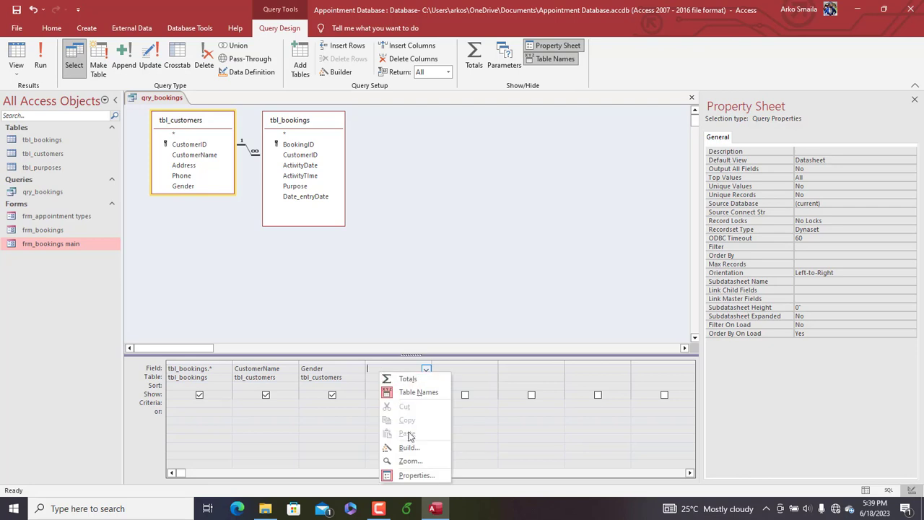
{"action": "left_click", "coordinate": [411, 447]}
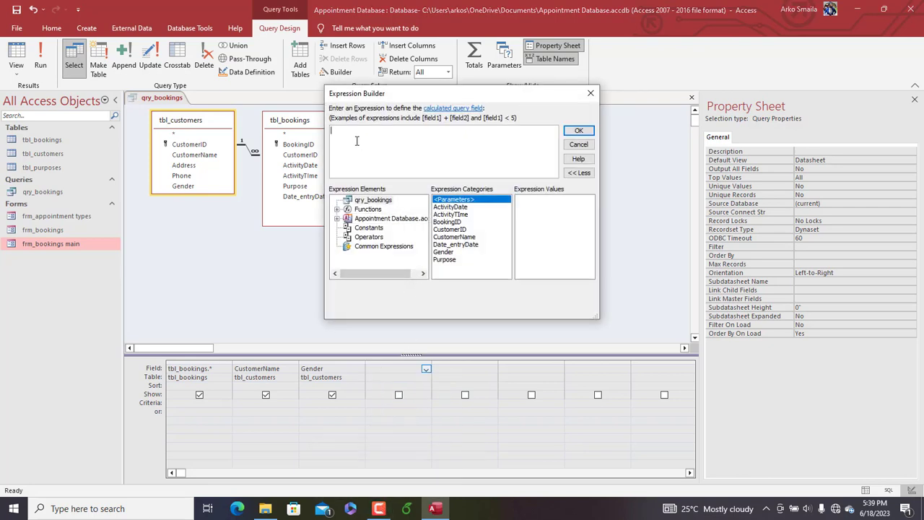
Begin a calculated field named Countdown using DateDiff with the interval "d" and date() as the first date
{"action": "type", "text": "Countdown: date"}
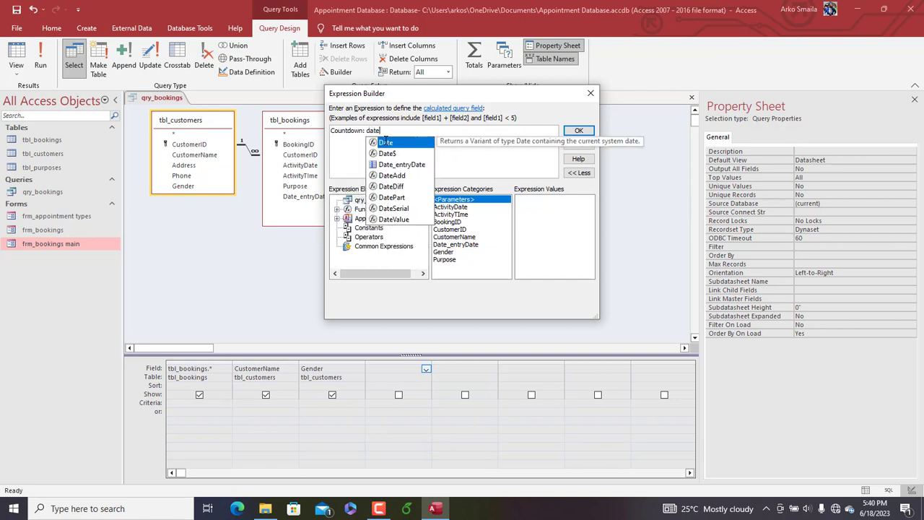
{"action": "double_click", "coordinate": [393, 187]}
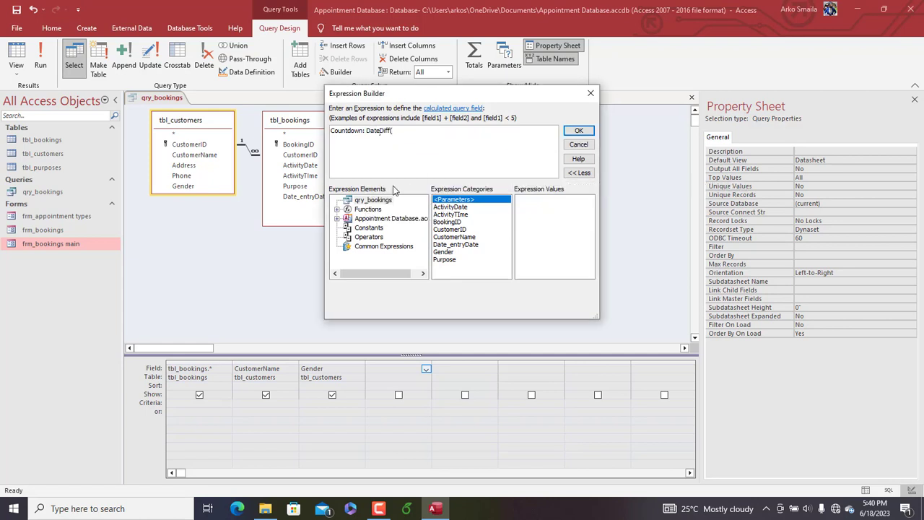
{"action": "type", "text": "\"d\""}
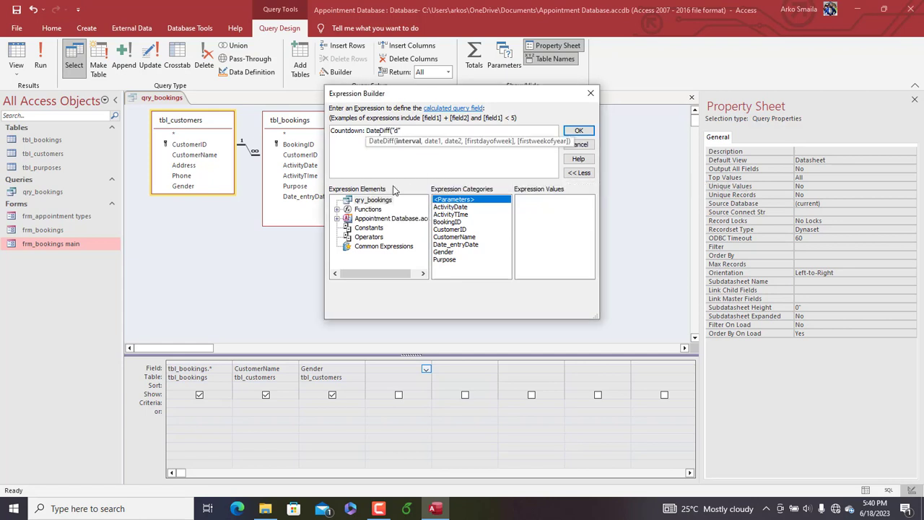
{"action": "type", "text": ",date()"}
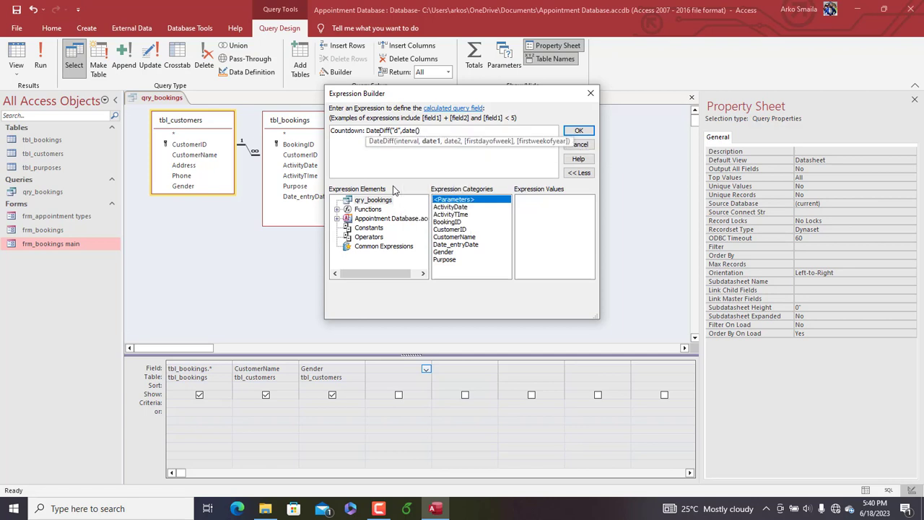
{"action": "type", "text": ",tbl"}
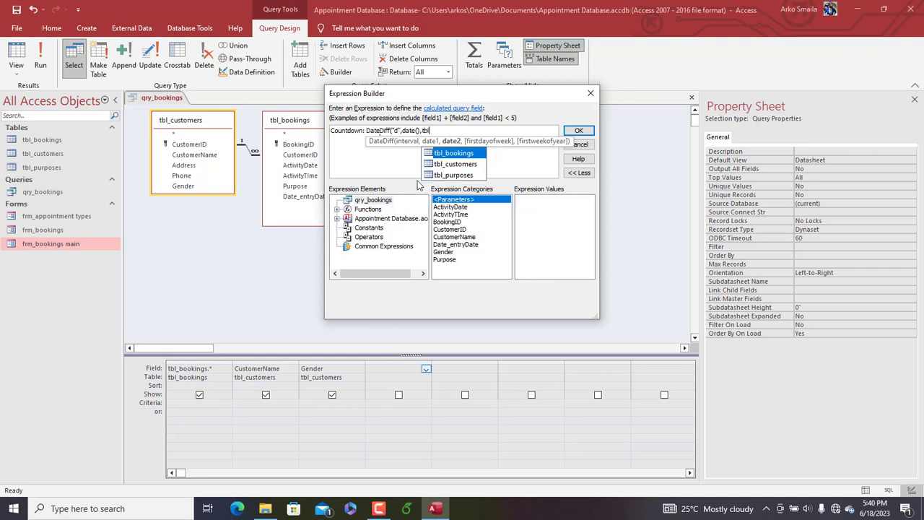
Complete the Countdown expression with [tbl_bookings].[ActivityDate] as the second date and accept it
{"action": "double_click", "coordinate": [455, 153]}
{"action": "type", "text": ".a"}
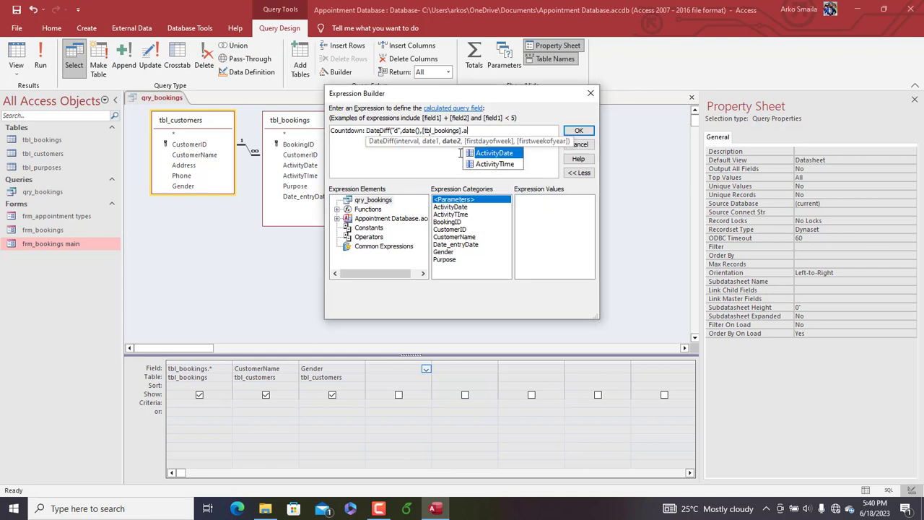
{"action": "double_click", "coordinate": [502, 153]}
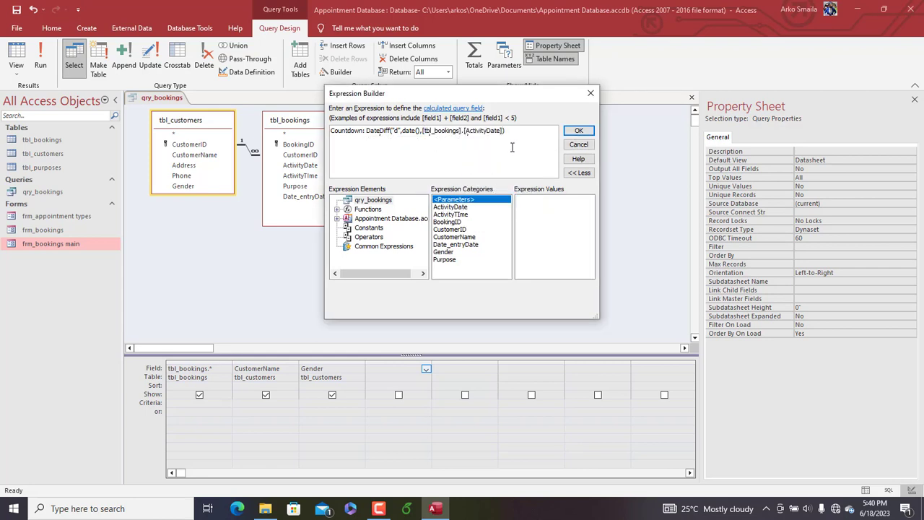
{"action": "left_click_drag", "start_coordinate": [532, 138], "coordinate": [484, 120]}
{"action": "left_click", "coordinate": [580, 133]}
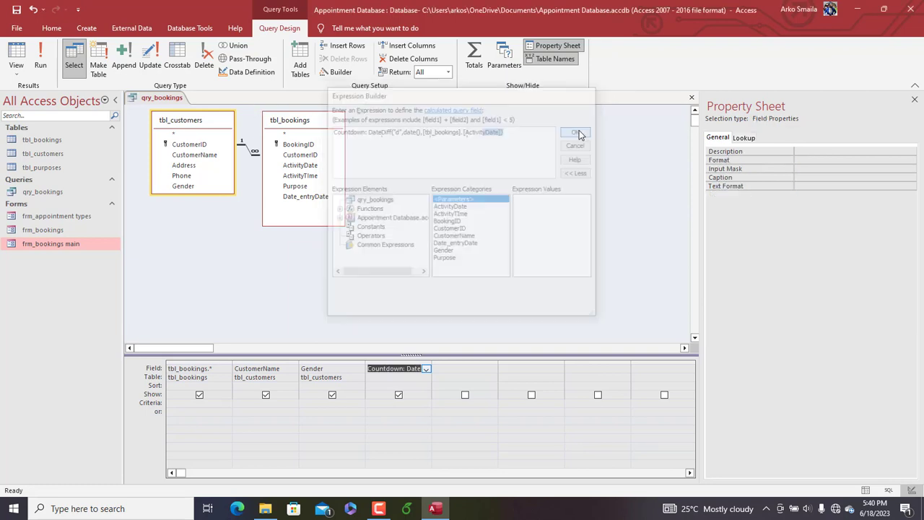
Run the query and examine the Countdown values of the first three bookings
{"action": "left_click", "coordinate": [45, 71]}
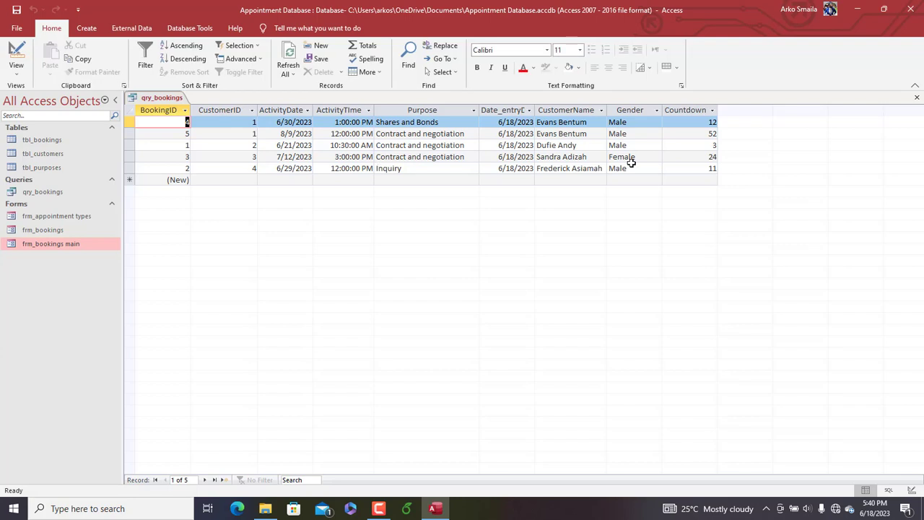
{"action": "left_click", "coordinate": [704, 122]}
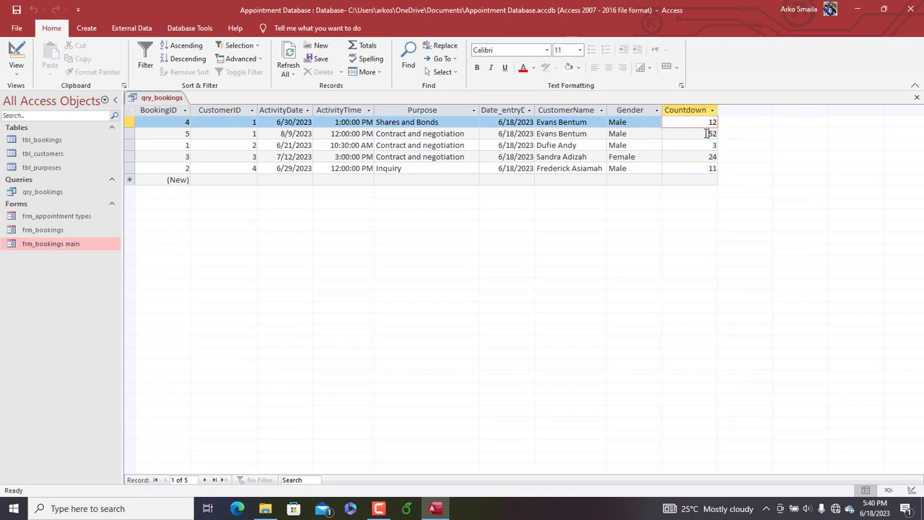
{"action": "left_click", "coordinate": [704, 134]}
{"action": "left_click", "coordinate": [706, 145]}
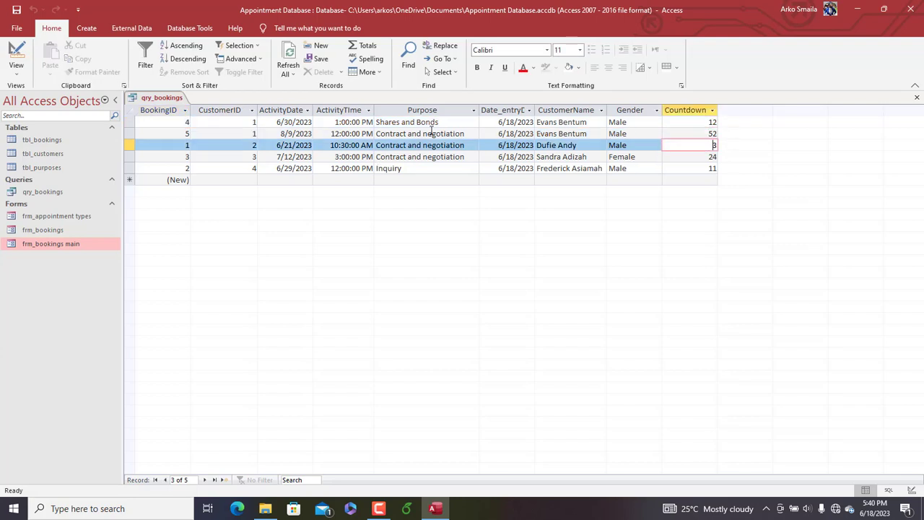
Sort the query by Countdown in ascending order, then run it and slightly widen the Countdown column
{"action": "right_click", "coordinate": [158, 99]}
{"action": "left_click", "coordinate": [186, 149]}
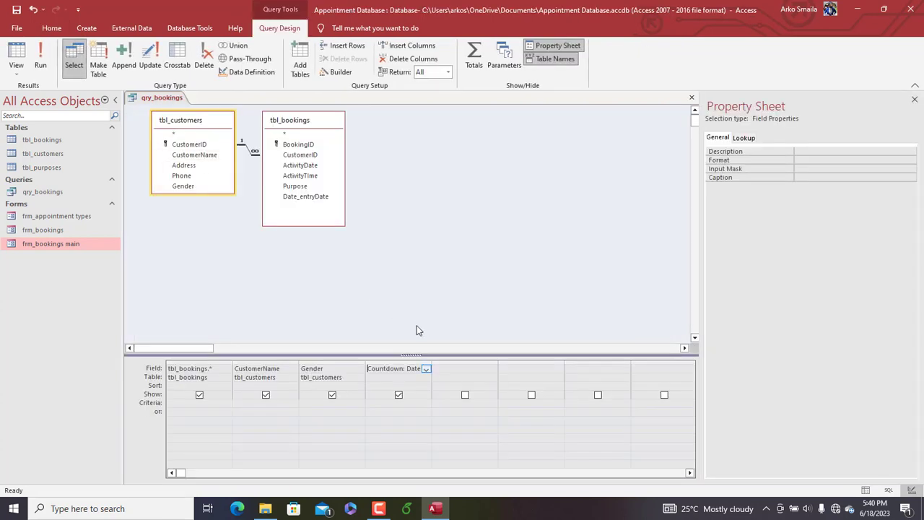
{"action": "left_click", "coordinate": [404, 377]}
{"action": "left_click", "coordinate": [400, 386]}
{"action": "left_click", "coordinate": [426, 387]}
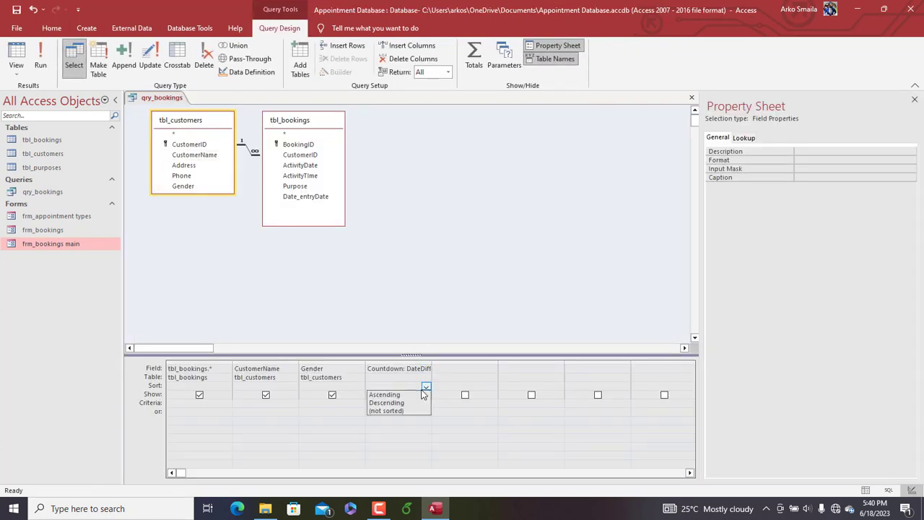
{"action": "left_click", "coordinate": [383, 394]}
{"action": "left_click", "coordinate": [43, 75]}
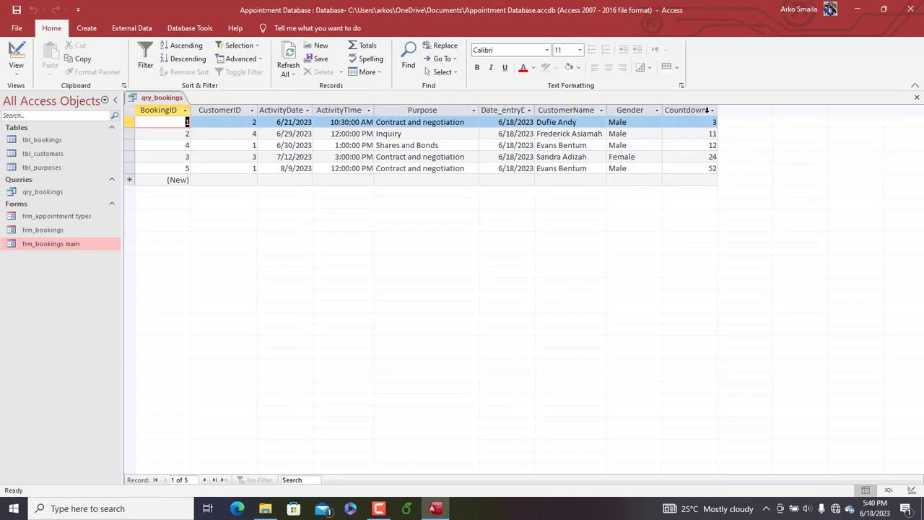
{"action": "left_click_drag", "start_coordinate": [718, 111], "coordinate": [730, 112]}
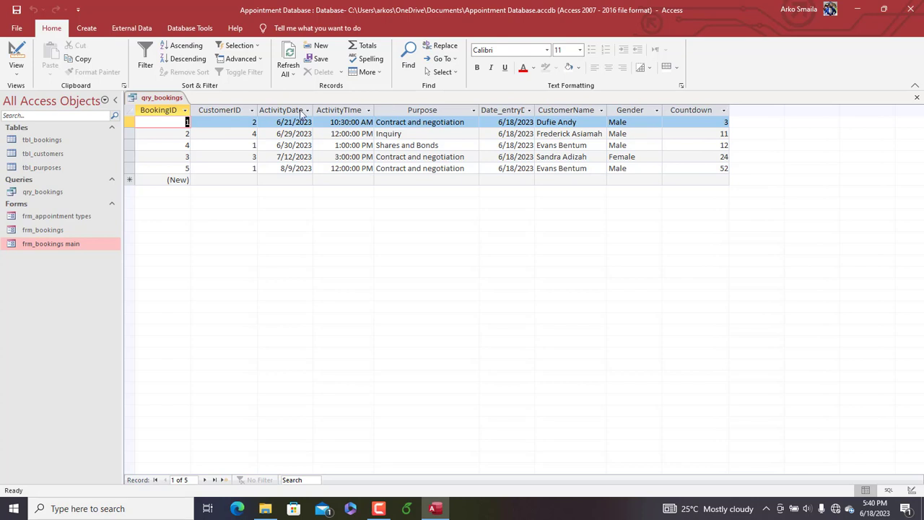
Return qry_bookings to Design view and open the Expression Builder for the empty field after Countdown
{"action": "right_click", "coordinate": [162, 98]}
{"action": "left_click", "coordinate": [189, 153]}
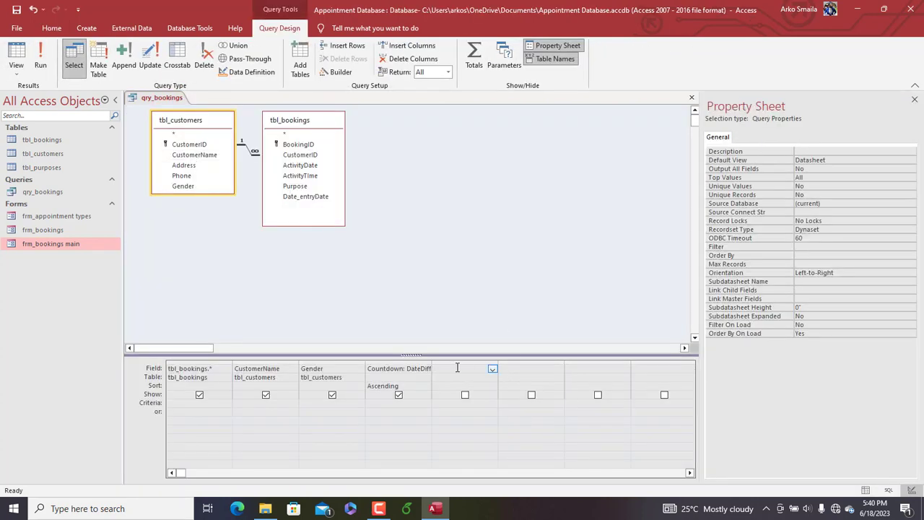
{"action": "right_click", "coordinate": [457, 368]}
{"action": "left_click", "coordinate": [479, 443]}
{"action": "left_click_drag", "start_coordinate": [381, 96], "coordinate": [406, 126]}
Begin a calculated field named Status with an IIf that returns "upcoming" when [countdown]>0
{"action": "type", "text": "Status"}
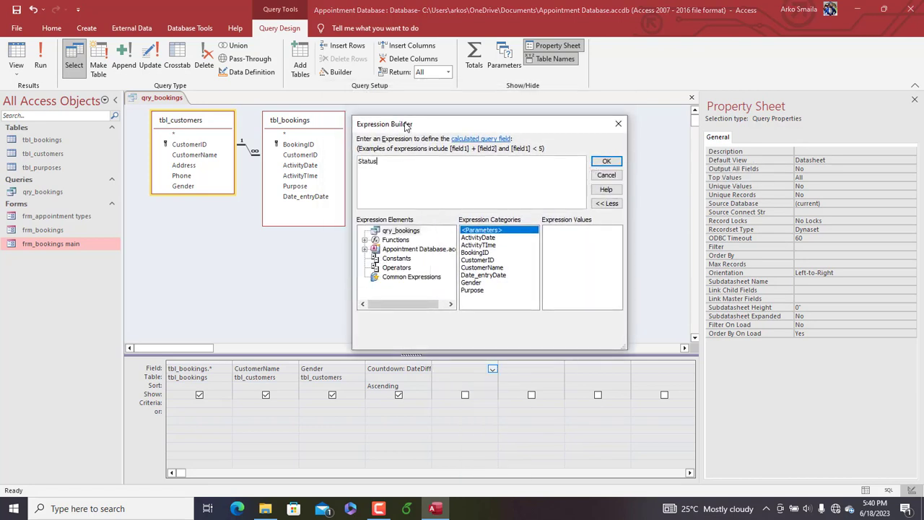
{"action": "type", "text": ": IIf("}
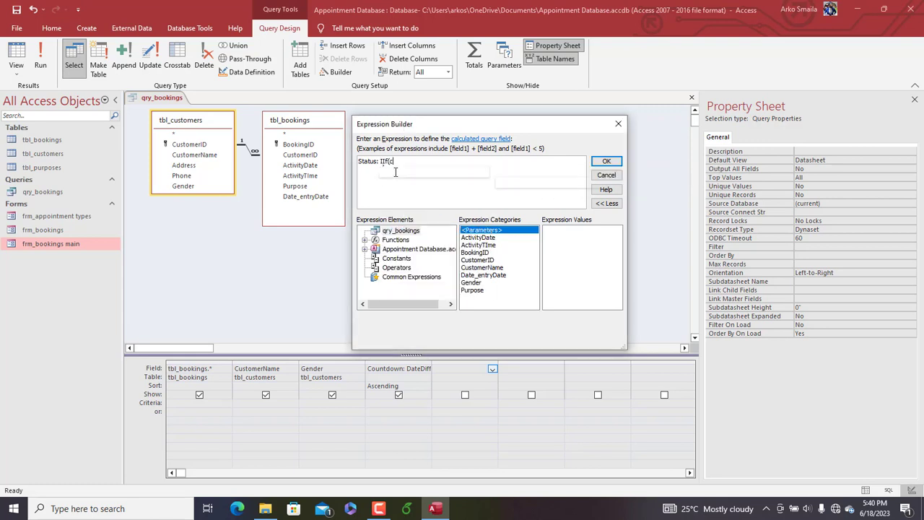
{"action": "type", "text": "co"}
{"action": "key", "text": "BackSpace"}
{"action": "key", "text": "BackSpace"}
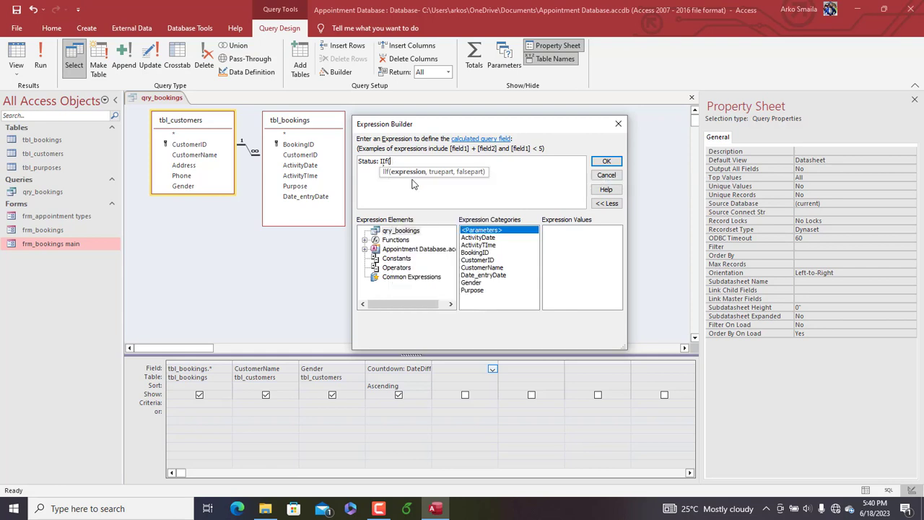
{"action": "type", "text": "[countdo"}
{"action": "type", "text": "wn]>0,"}
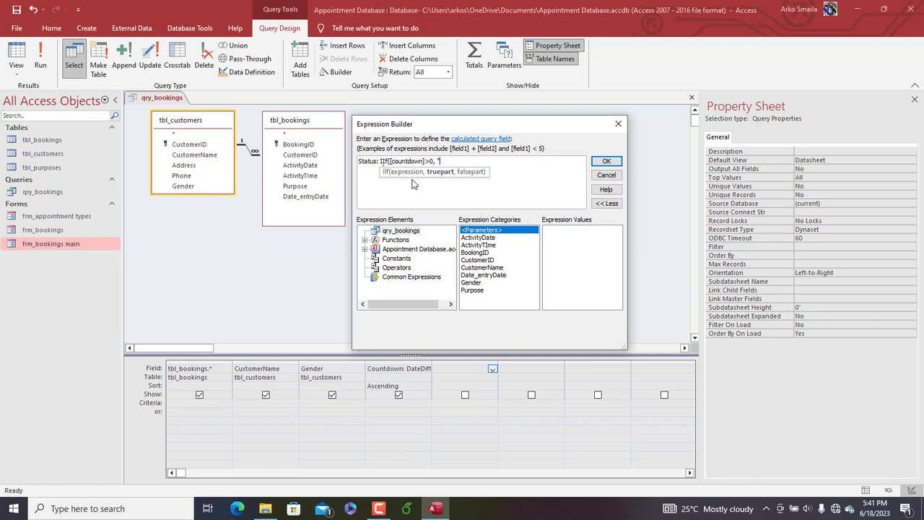
{"action": "type", "text": "\"upcoming\",ii"}
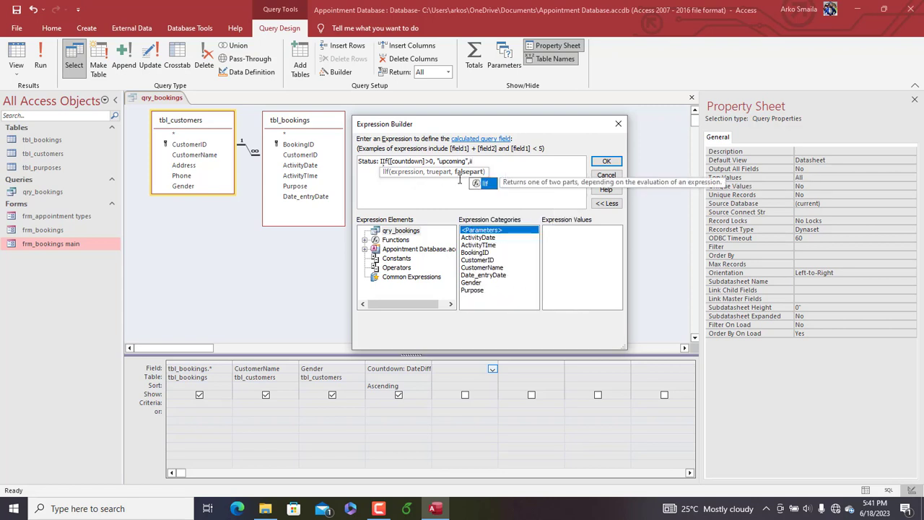
Complete the Status expression with a nested IIf([countdown]=0,"due","overdue") as the false part, accept it, and run the query
{"action": "left_click", "coordinate": [489, 185]}
{"action": "double_click", "coordinate": [489, 185]}
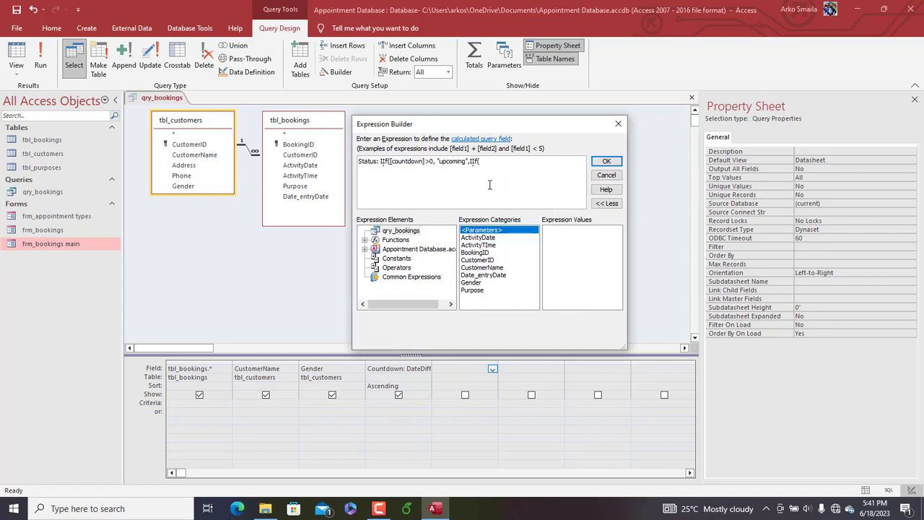
{"action": "type", "text": "[countdown]="}
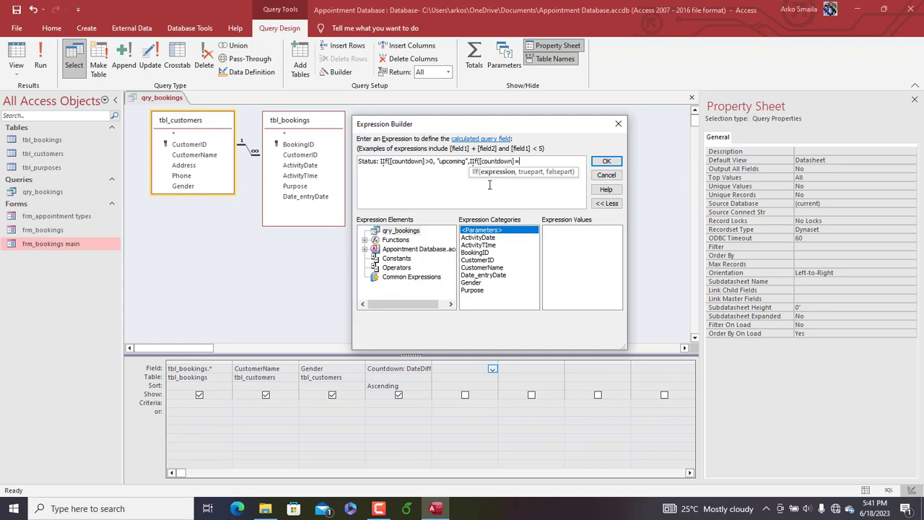
{"action": "type", "text": "0,\"D"}
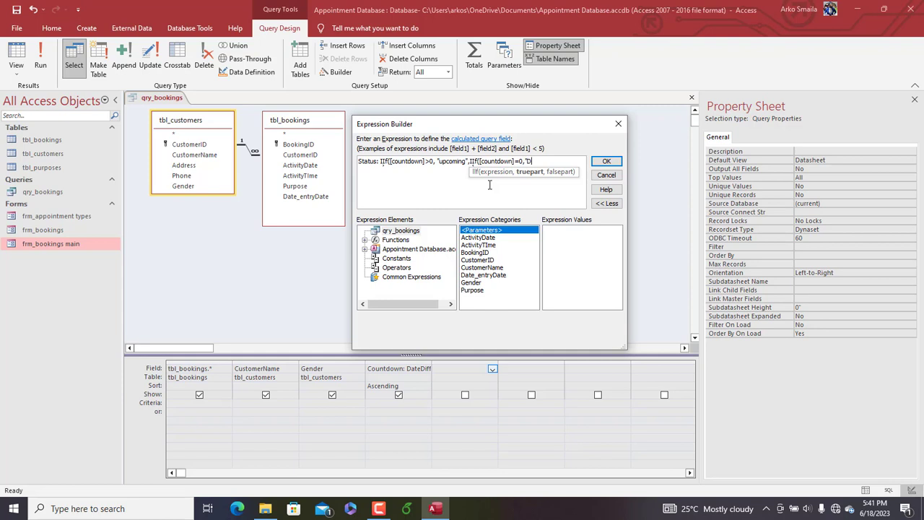
{"action": "type", "text": "ue\",\"overdue"}
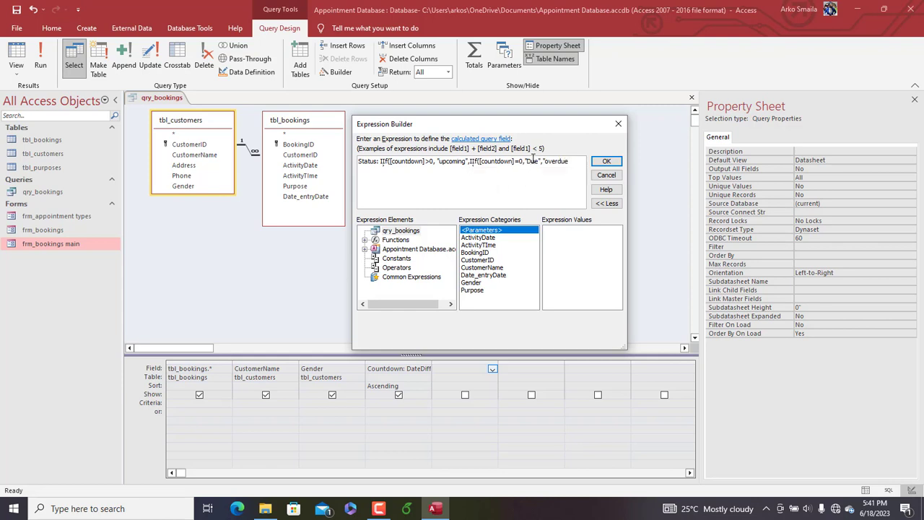
{"action": "key", "text": "BackSpace"}
{"action": "type", "text": "d"}
{"action": "left_click", "coordinate": [572, 162]}
{"action": "type", "text": "\""}
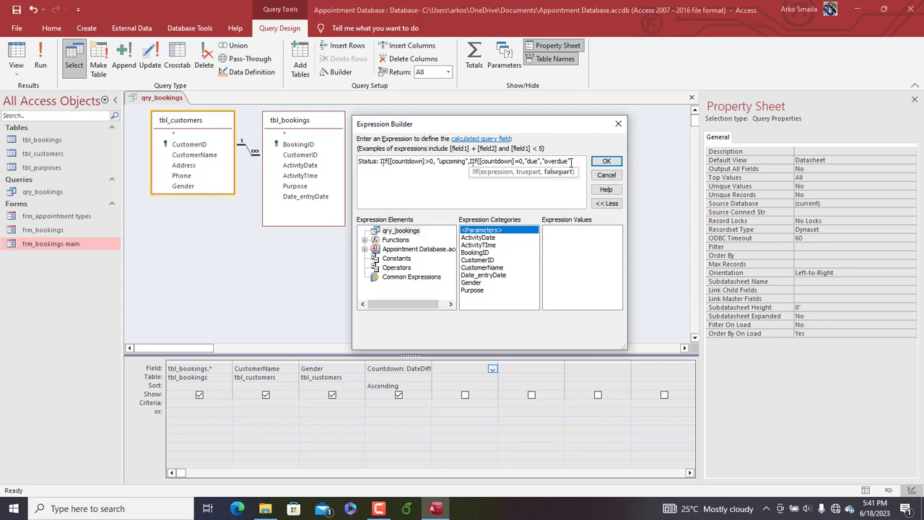
{"action": "type", "text": ")"}
{"action": "left_click", "coordinate": [606, 161]}
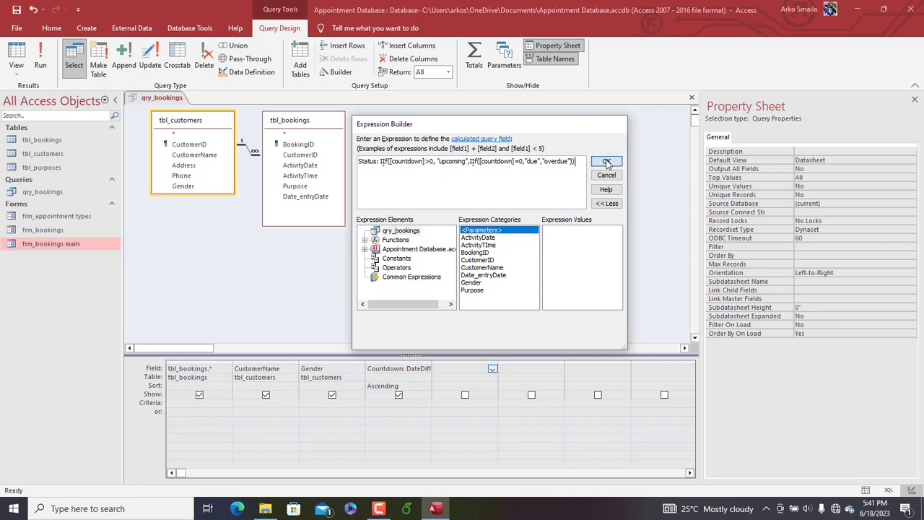
{"action": "left_click", "coordinate": [47, 60]}
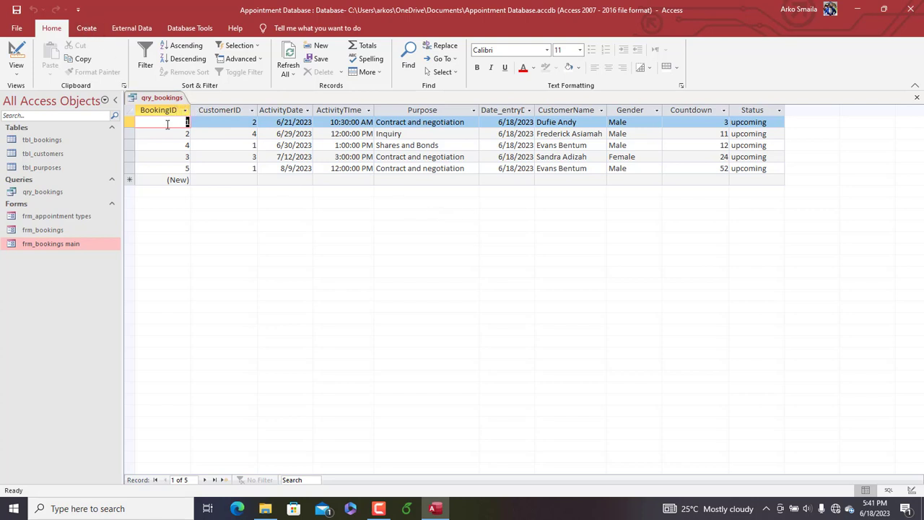
Start a Form Wizard form from qry_bookings with BookingID, CustomerName, ActivityDate, ActivityTime, Purpose, Countdown and Status, taking CustomerID back out of the selection
{"action": "left_click", "coordinate": [87, 29]}
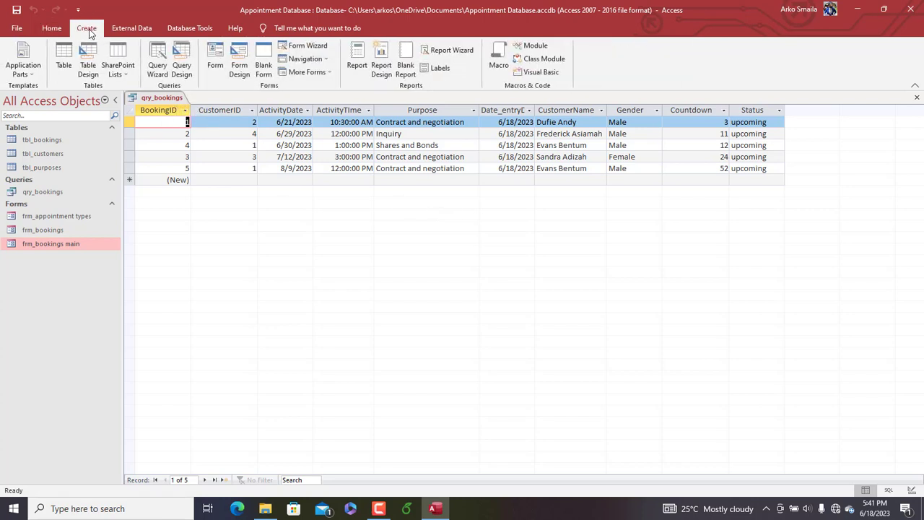
{"action": "left_click", "coordinate": [304, 45]}
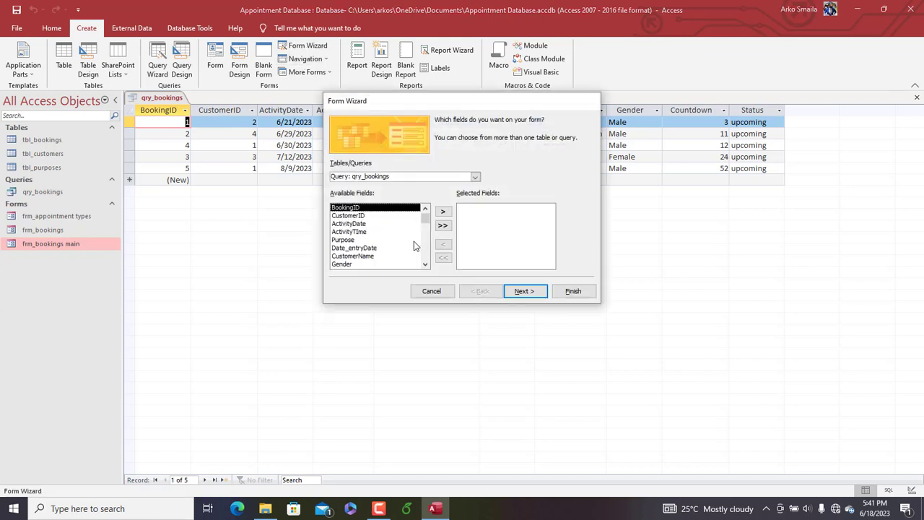
{"action": "double_click", "coordinate": [367, 209]}
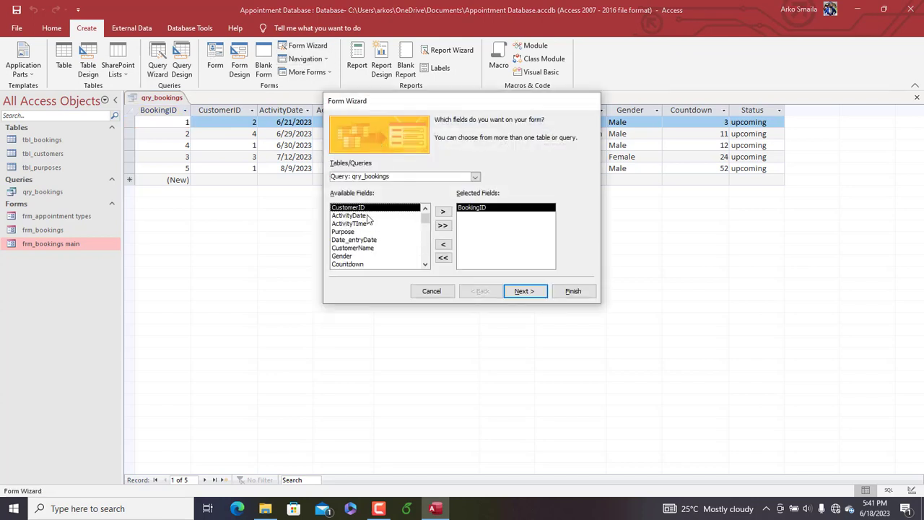
{"action": "double_click", "coordinate": [367, 209]}
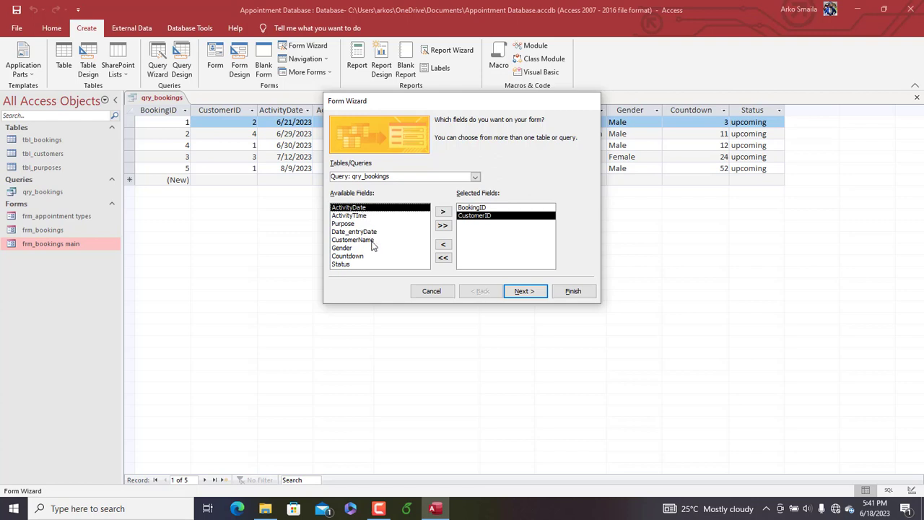
{"action": "double_click", "coordinate": [370, 240]}
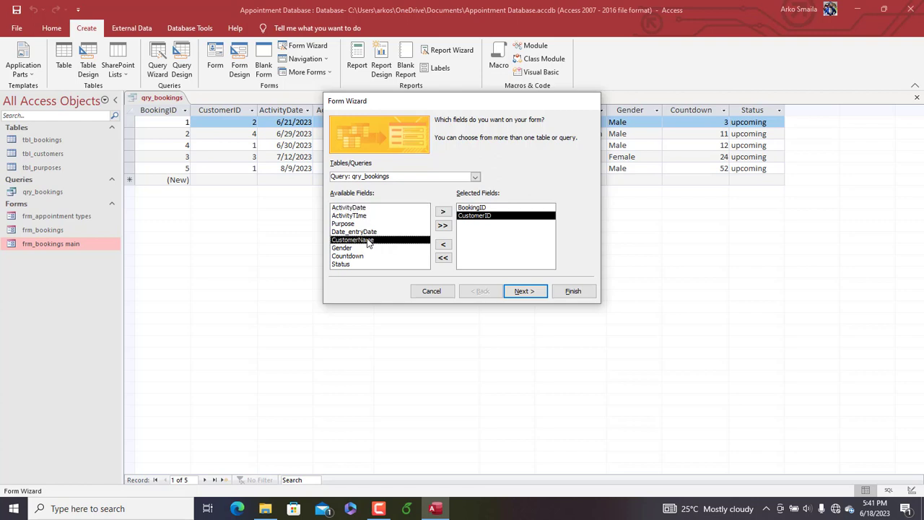
{"action": "double_click", "coordinate": [357, 209]}
{"action": "double_click", "coordinate": [358, 209]}
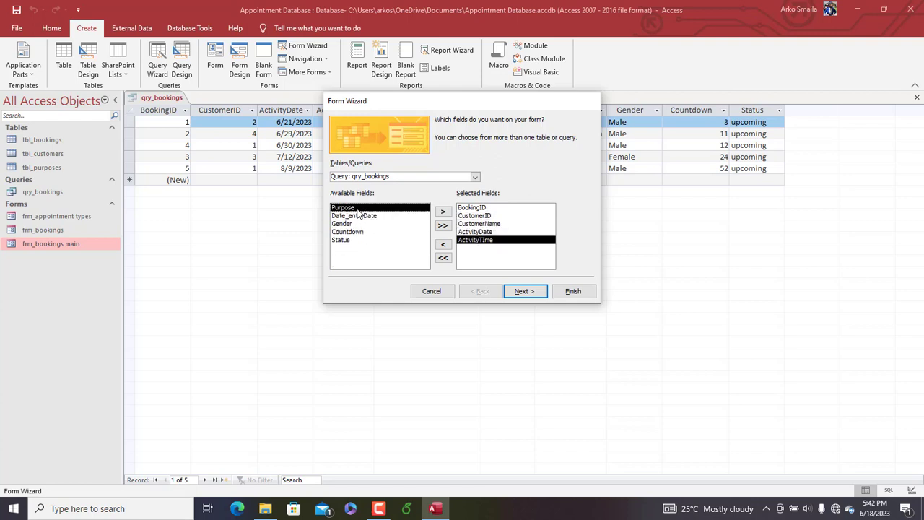
{"action": "double_click", "coordinate": [358, 209]}
{"action": "double_click", "coordinate": [356, 226]}
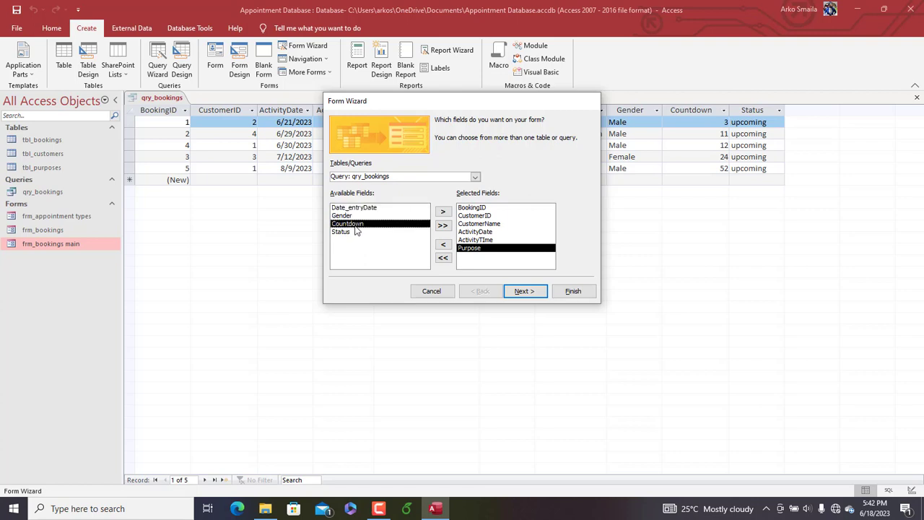
{"action": "double_click", "coordinate": [354, 225]}
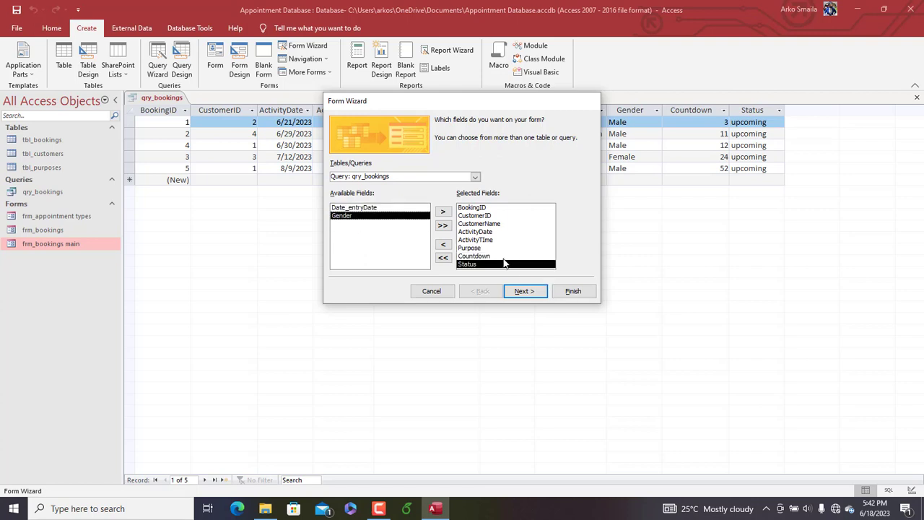
{"action": "left_click", "coordinate": [481, 216]}
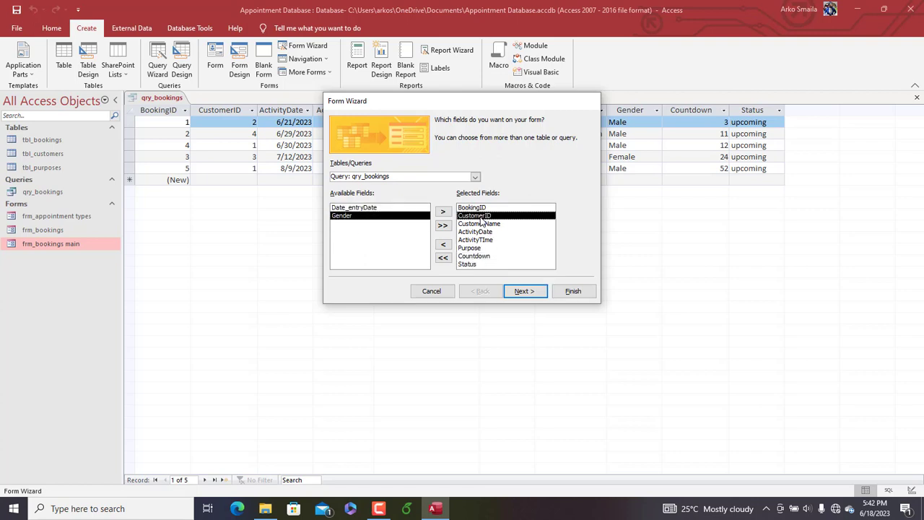
{"action": "left_click", "coordinate": [445, 246]}
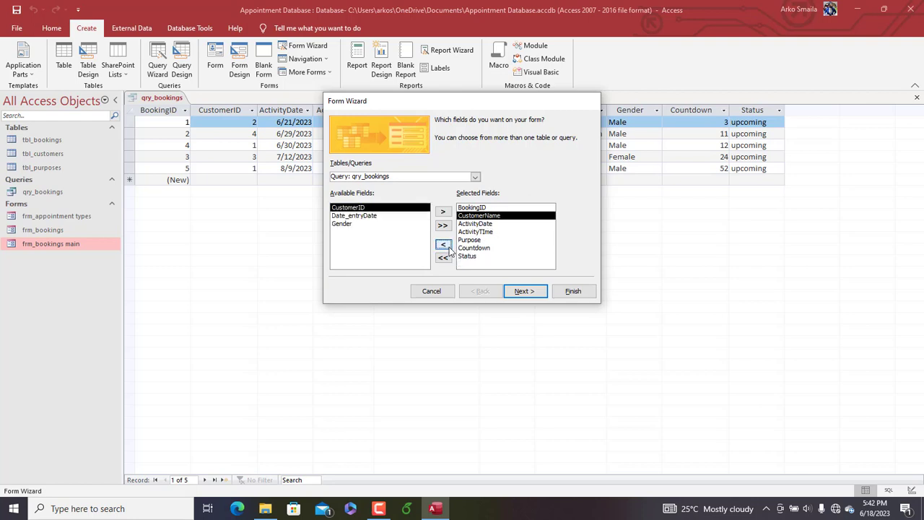
Give the new form the Datasheet layout, title it frm_bookings_sheet, and finish the wizard
{"action": "left_click", "coordinate": [521, 292]}
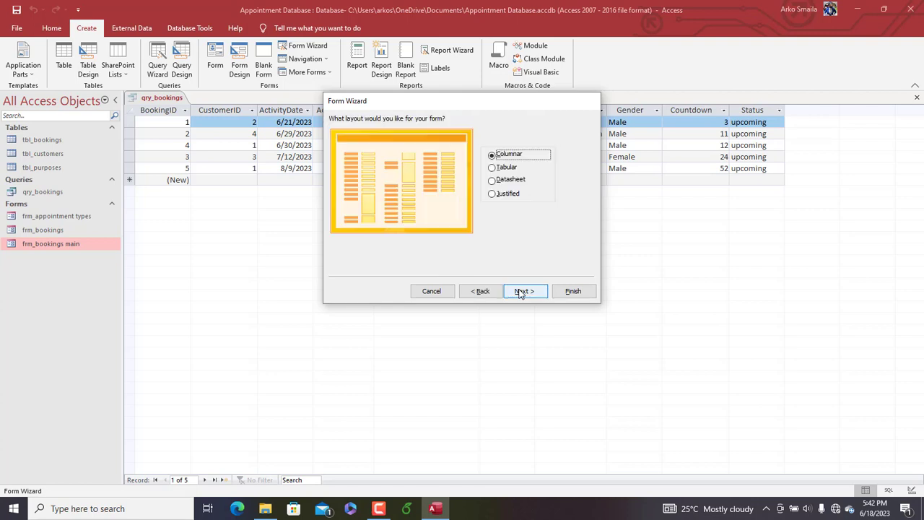
{"action": "left_click", "coordinate": [507, 179]}
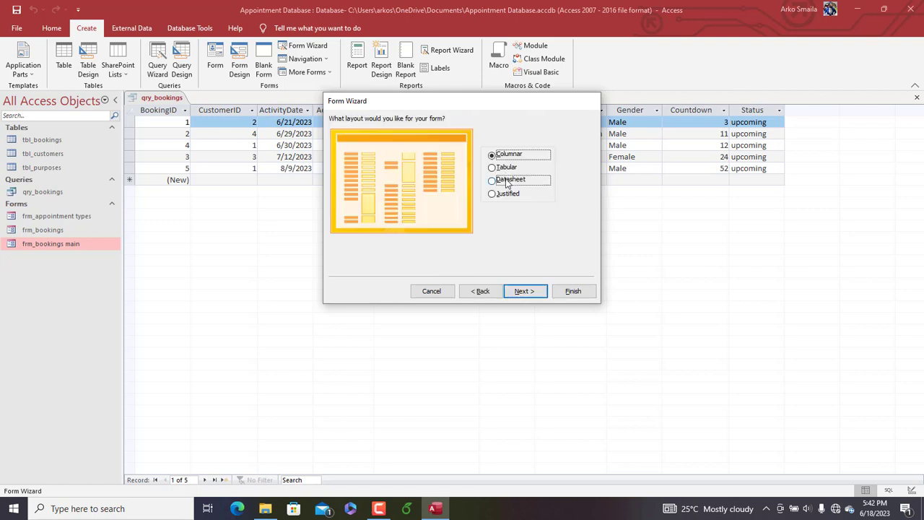
{"action": "left_click", "coordinate": [524, 291]}
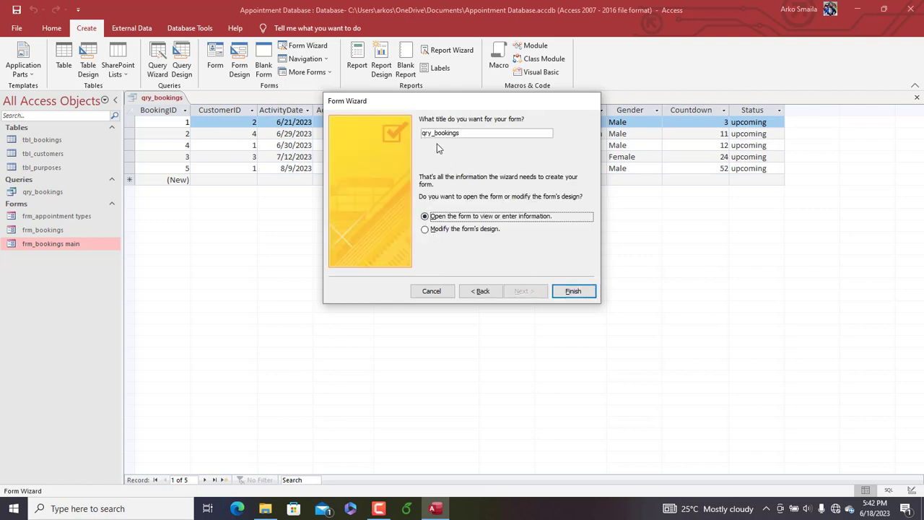
{"action": "left_click_drag", "start_coordinate": [476, 133], "coordinate": [338, 127]}
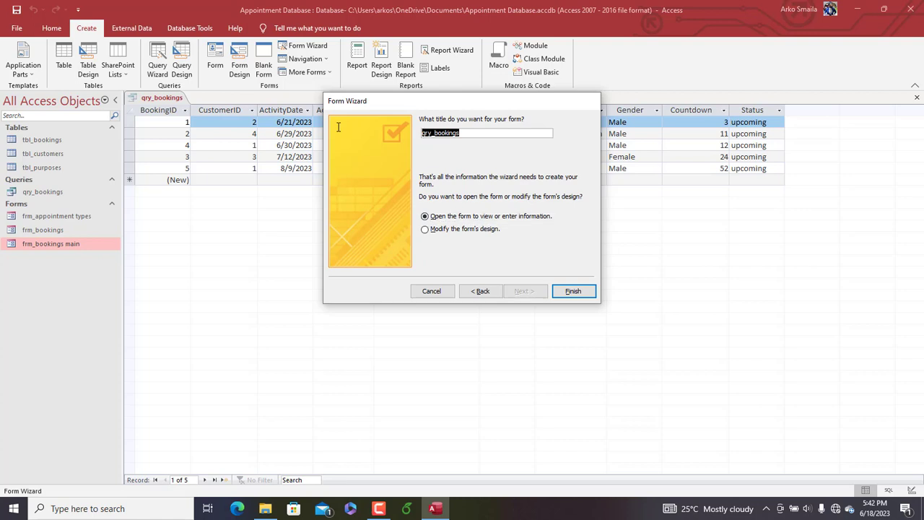
{"action": "type", "text": "frm"}
{"action": "left_click", "coordinate": [572, 292]}
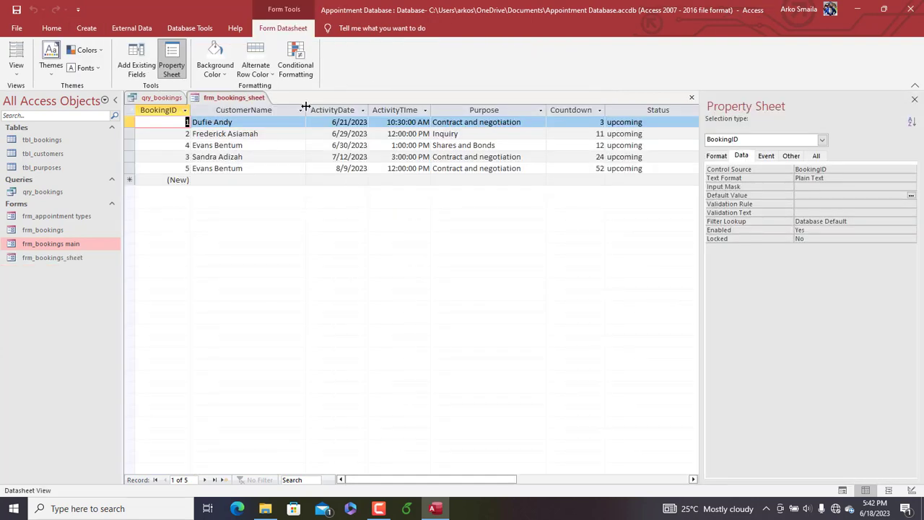
Fit the CustomerName and Status columns to their contents and set the datasheet's alternate row color to white
{"action": "double_click", "coordinate": [306, 109]}
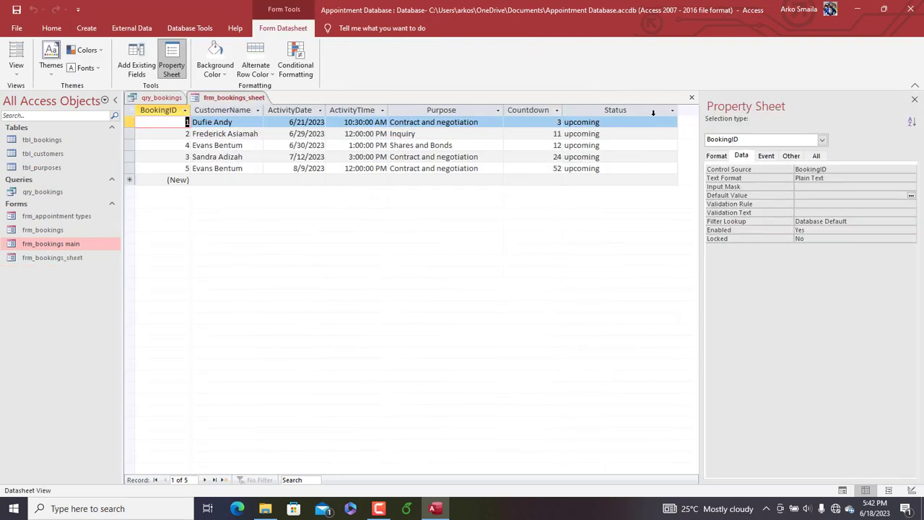
{"action": "double_click", "coordinate": [677, 111]}
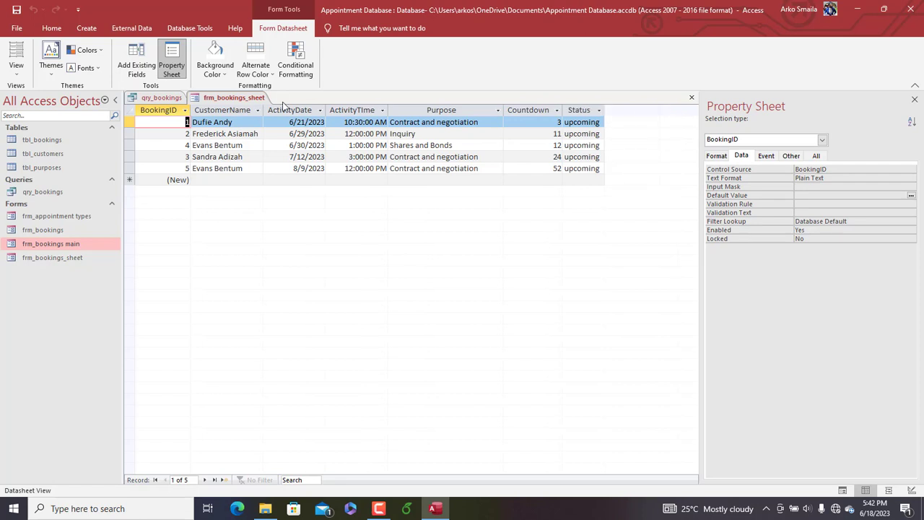
{"action": "left_click", "coordinate": [268, 75]}
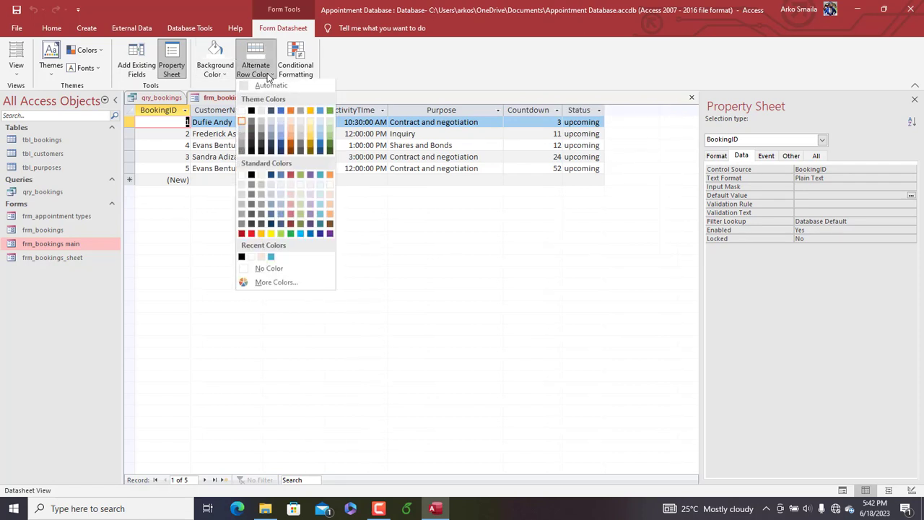
{"action": "left_click", "coordinate": [242, 112]}
Set the font size of the entire frm_bookings_sheet datasheet to 12
{"action": "key", "text": "ctrl+a"}
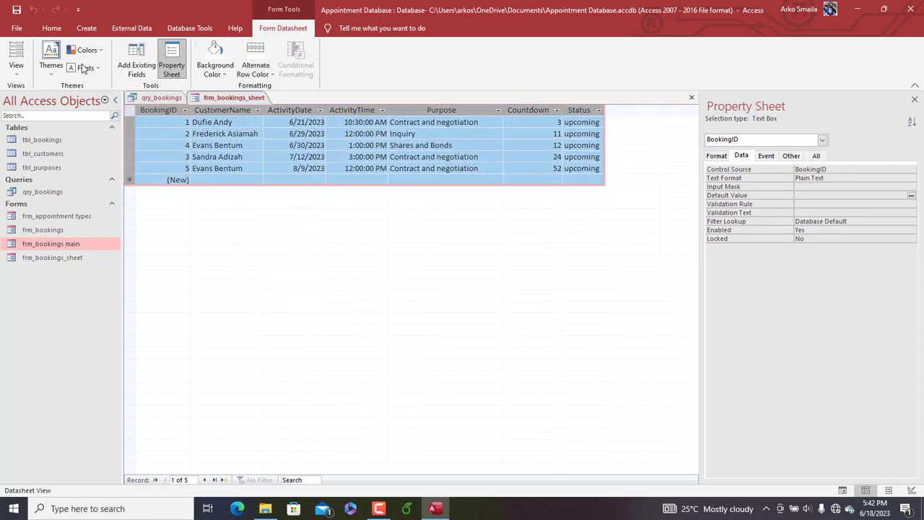
{"action": "left_click", "coordinate": [52, 29]}
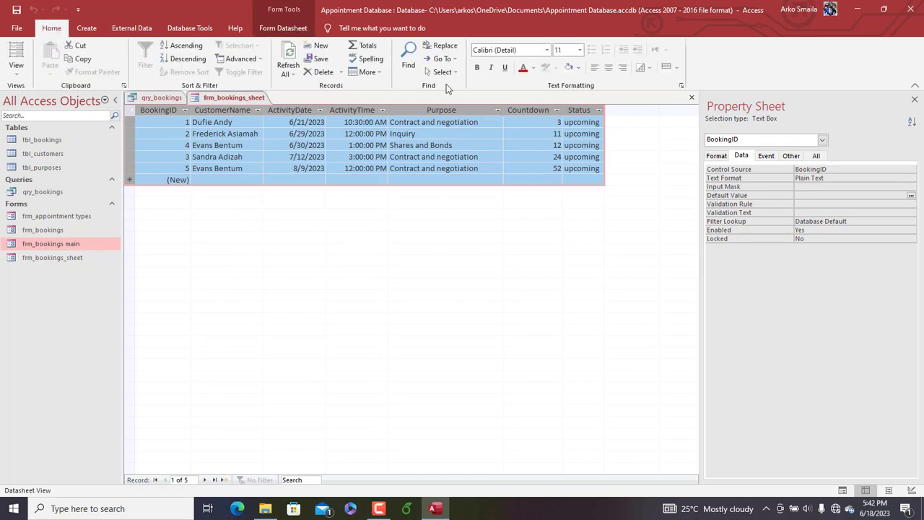
{"action": "left_click", "coordinate": [580, 49]}
{"action": "left_click", "coordinate": [562, 108]}
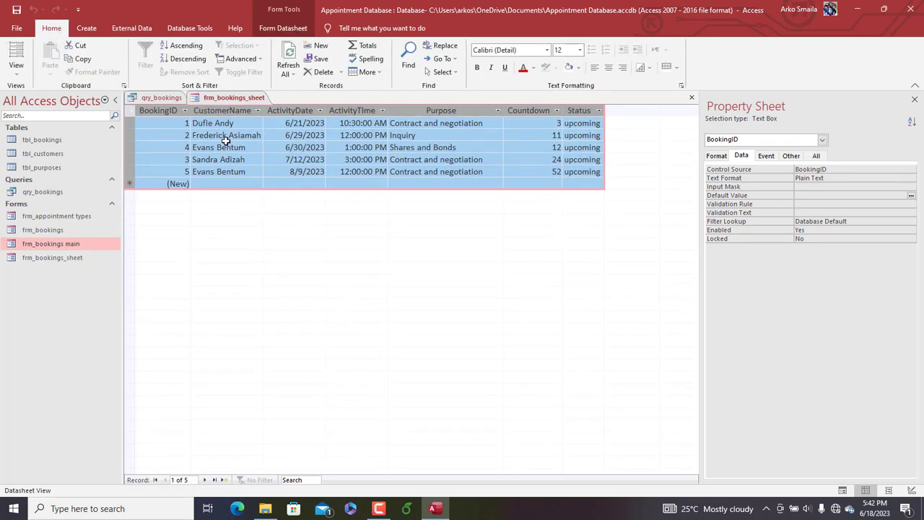
Increase the height of the datasheet rows and slightly widen the Status column
{"action": "left_click_drag", "start_coordinate": [134, 129], "coordinate": [135, 133]}
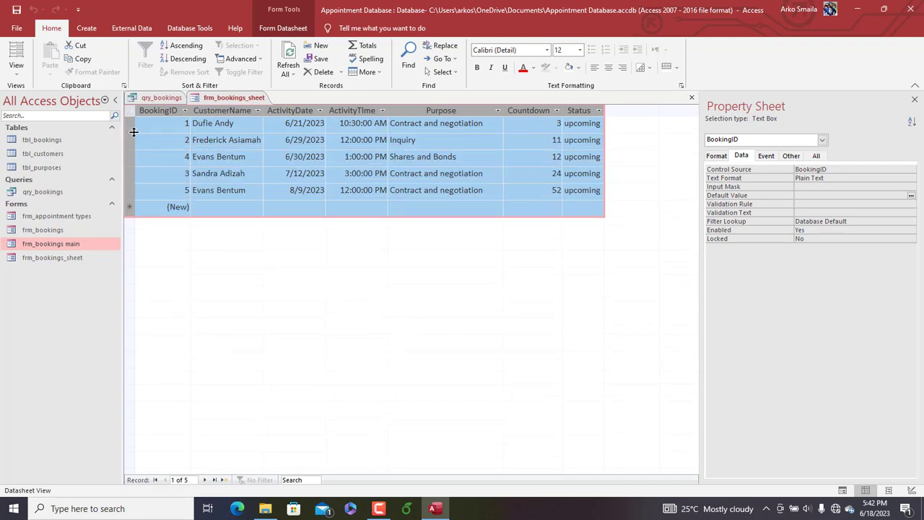
{"action": "left_click", "coordinate": [444, 169]}
{"action": "left_click_drag", "start_coordinate": [608, 113], "coordinate": [623, 112]}
Add a conditional formatting rule to the Status column that gives field values equal to "upcoming" an orange fill
{"action": "left_click", "coordinate": [594, 109]}
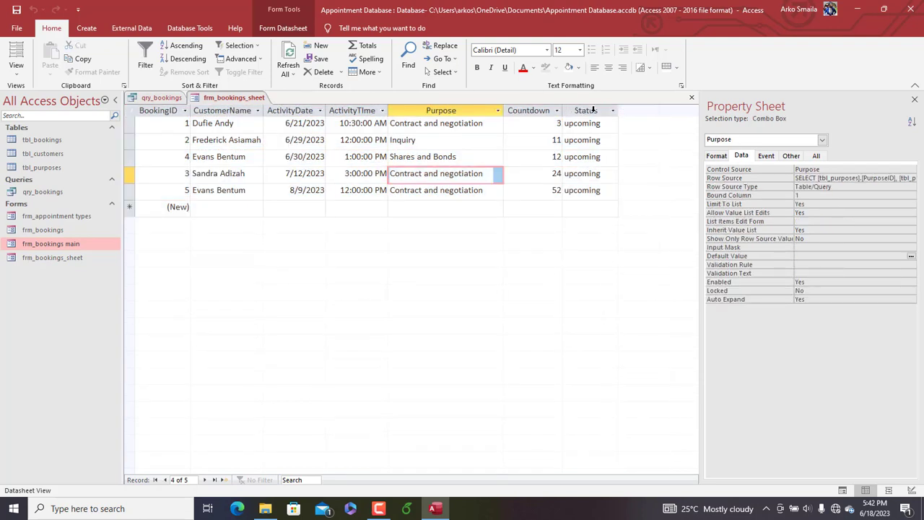
{"action": "right_click", "coordinate": [594, 113]}
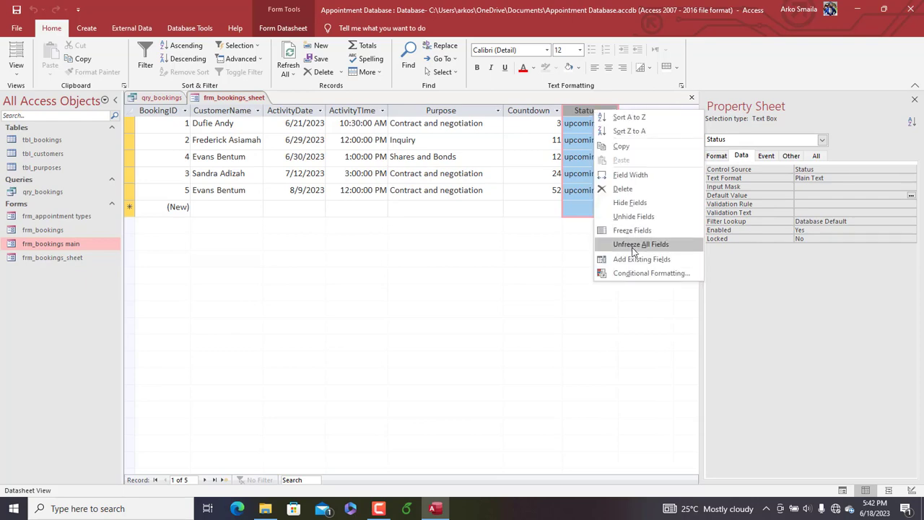
{"action": "left_click", "coordinate": [643, 275]}
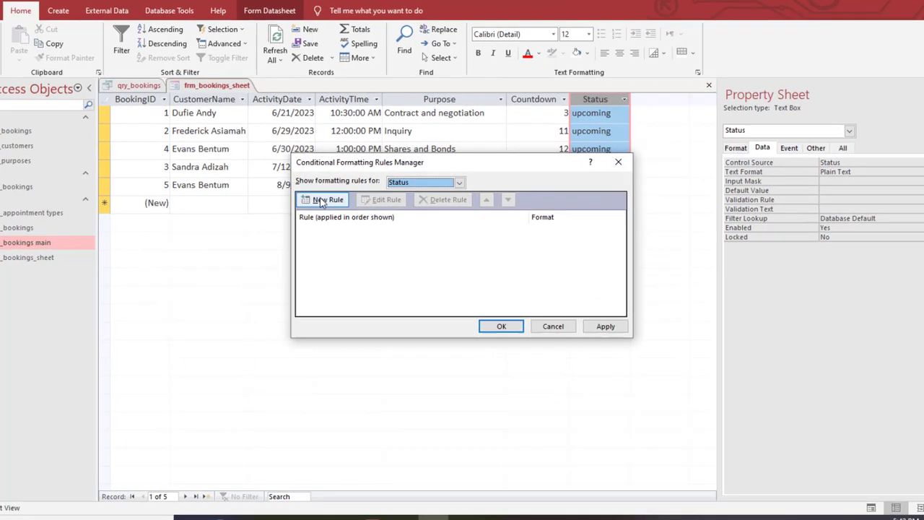
{"action": "left_click", "coordinate": [334, 204]}
{"action": "left_click", "coordinate": [325, 245]}
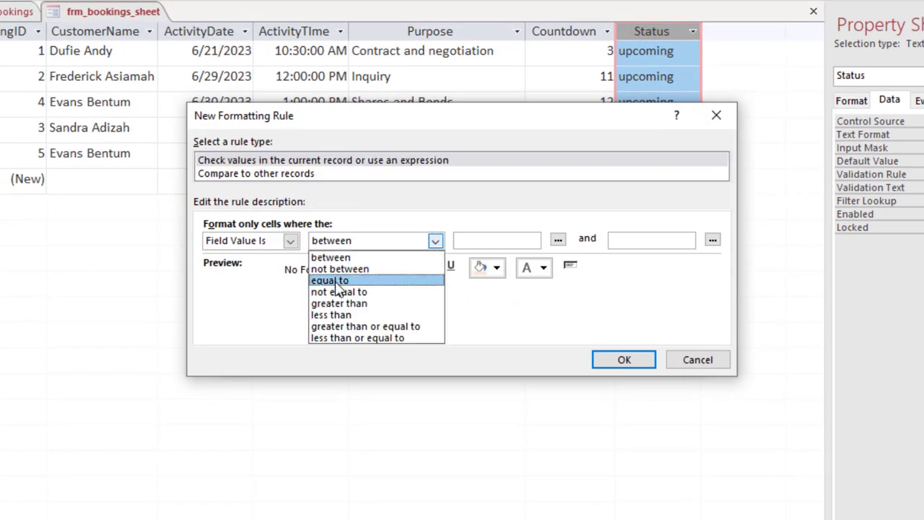
{"action": "left_click", "coordinate": [334, 279]}
{"action": "left_click", "coordinate": [498, 246]}
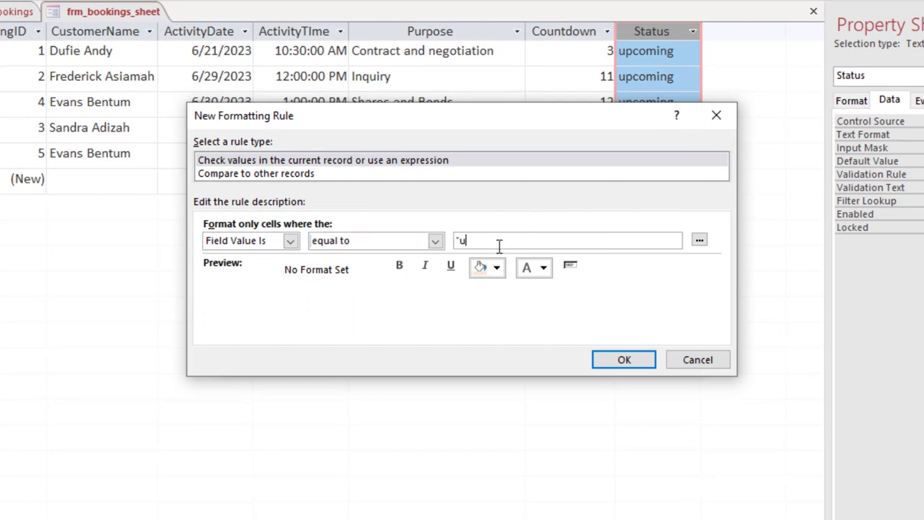
{"action": "type", "text": "\"upcoming"}
{"action": "left_click", "coordinate": [497, 267]}
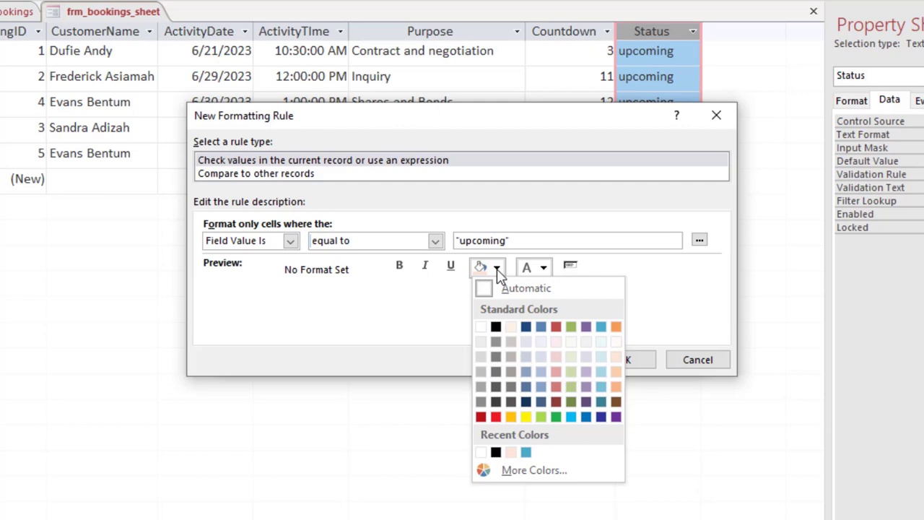
{"action": "left_click", "coordinate": [512, 417]}
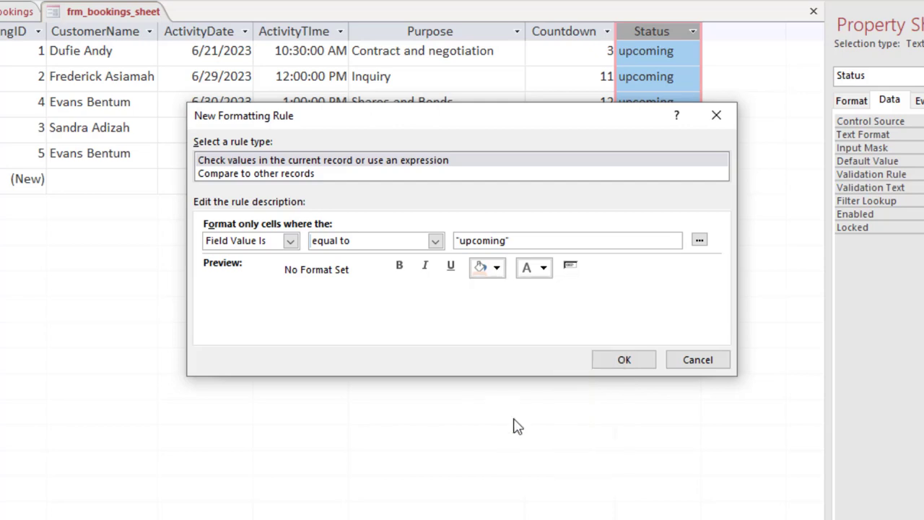
{"action": "left_click", "coordinate": [622, 360]}
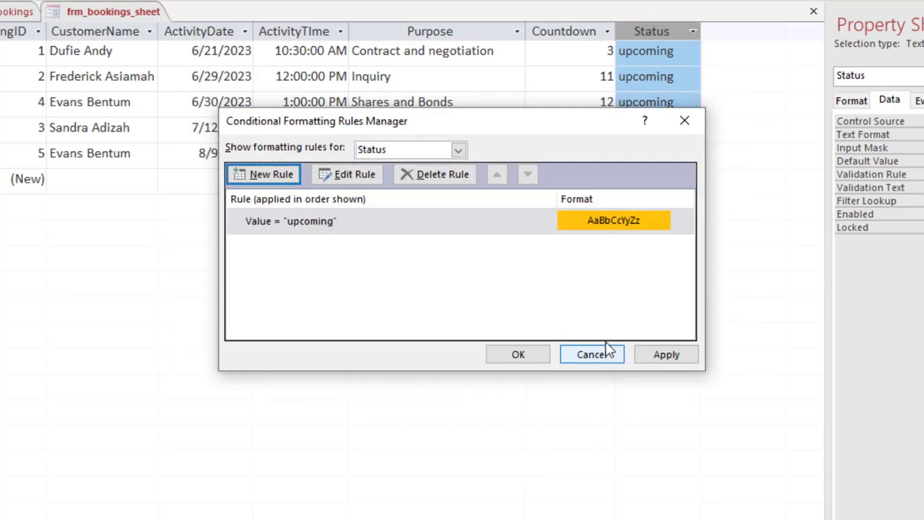
Add and apply a conditional formatting rule giving Status values equal to "due" a green fill and white text
{"action": "left_click", "coordinate": [260, 181]}
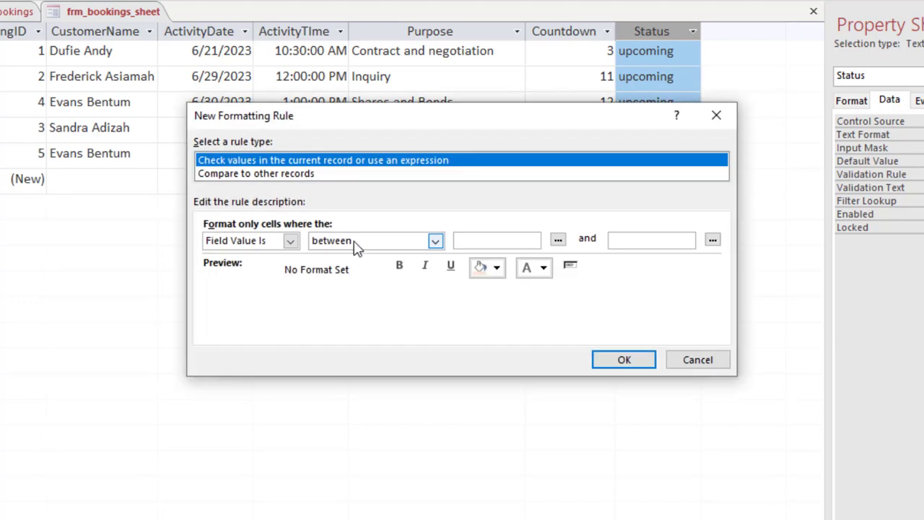
{"action": "left_click", "coordinate": [435, 240]}
{"action": "left_click", "coordinate": [337, 283]}
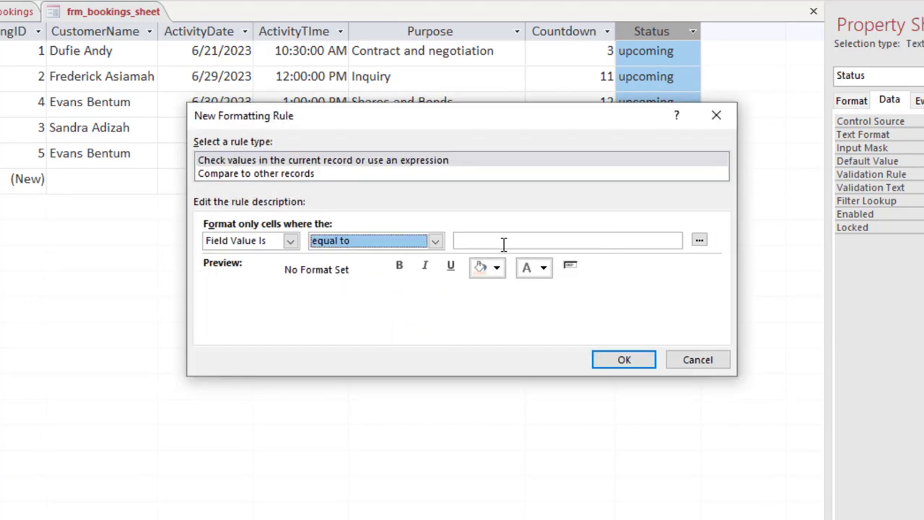
{"action": "left_click", "coordinate": [499, 241]}
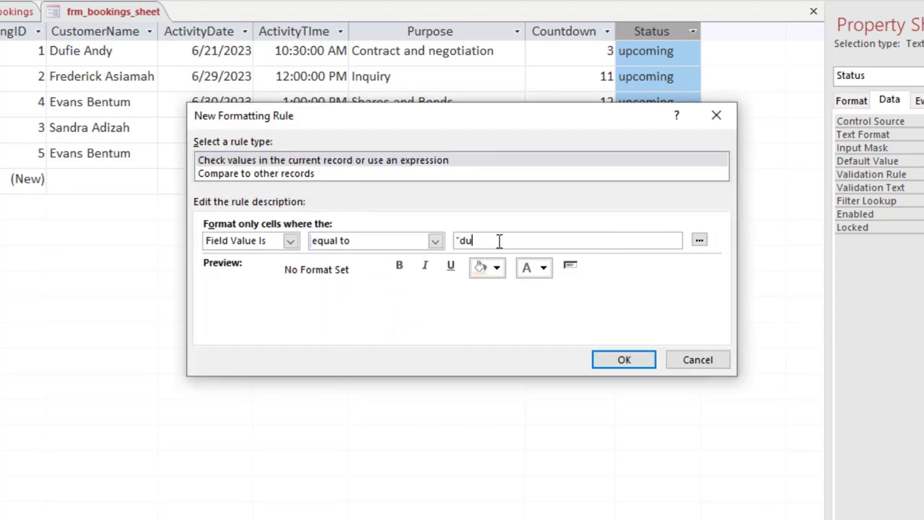
{"action": "type", "text": "\"due\""}
{"action": "left_click", "coordinate": [496, 267]}
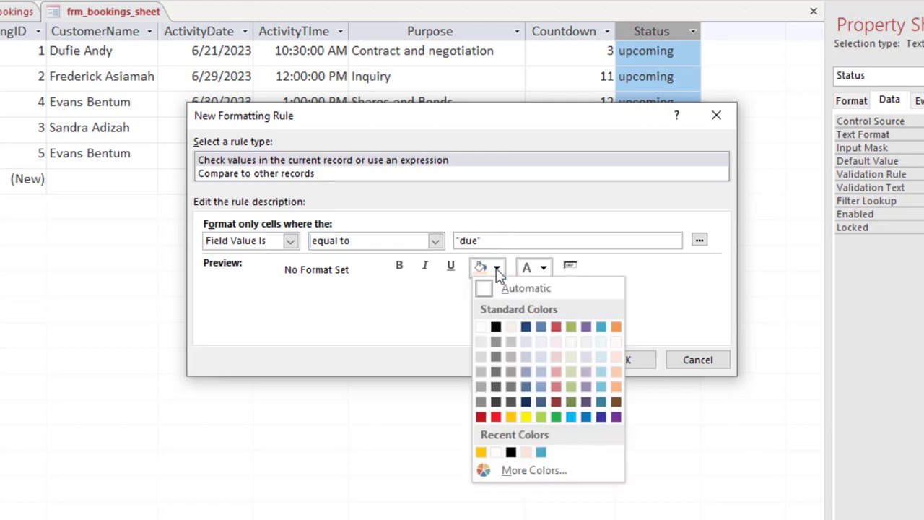
{"action": "left_click", "coordinate": [556, 417]}
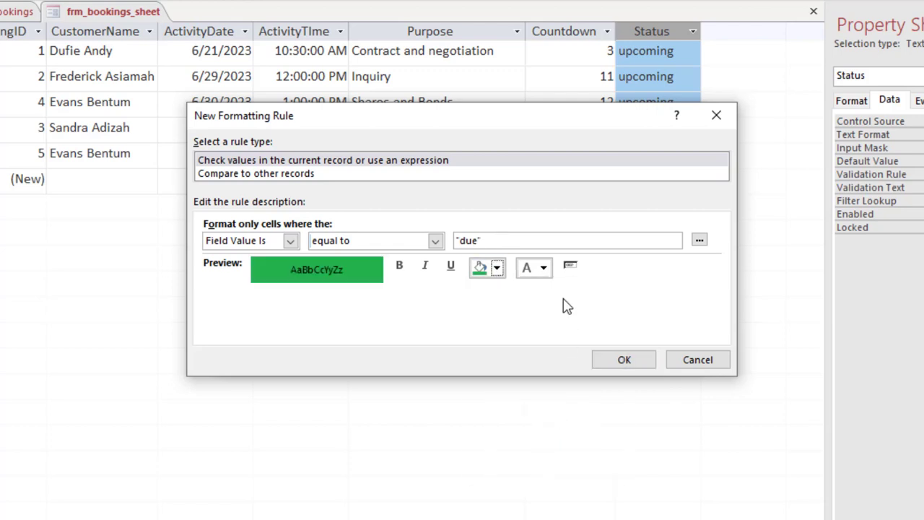
{"action": "left_click", "coordinate": [544, 267]}
{"action": "left_click", "coordinate": [532, 327]}
{"action": "left_click", "coordinate": [619, 359]}
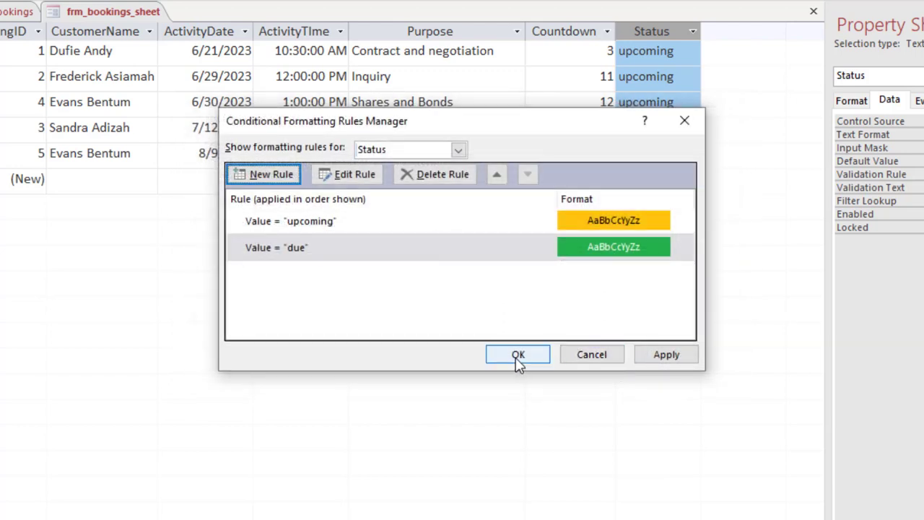
{"action": "left_click", "coordinate": [665, 354]}
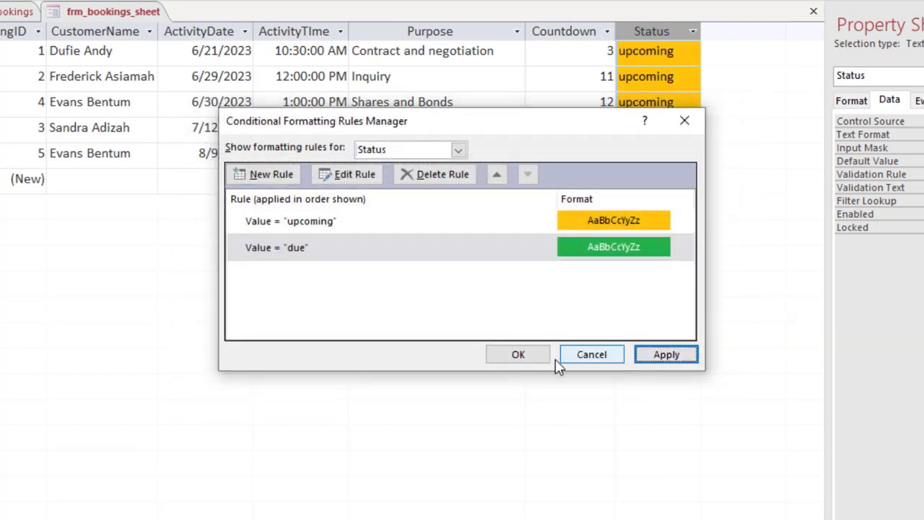
Add a third Status rule giving values equal to "overdue" a dark red fill and white text, and apply the rules
{"action": "left_click", "coordinate": [249, 178]}
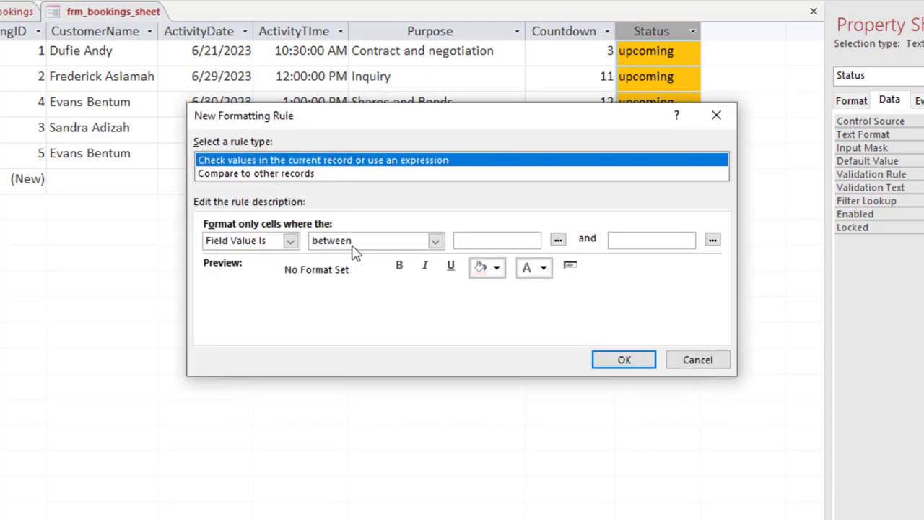
{"action": "left_click", "coordinate": [354, 249]}
{"action": "left_click", "coordinate": [352, 280]}
{"action": "left_click", "coordinate": [473, 240]}
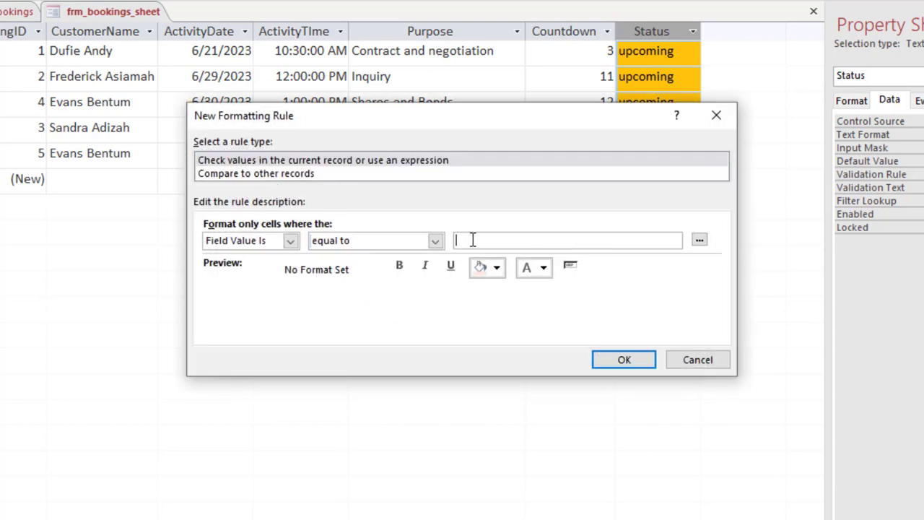
{"action": "type", "text": "\"overdue"}
{"action": "left_click", "coordinate": [497, 267]}
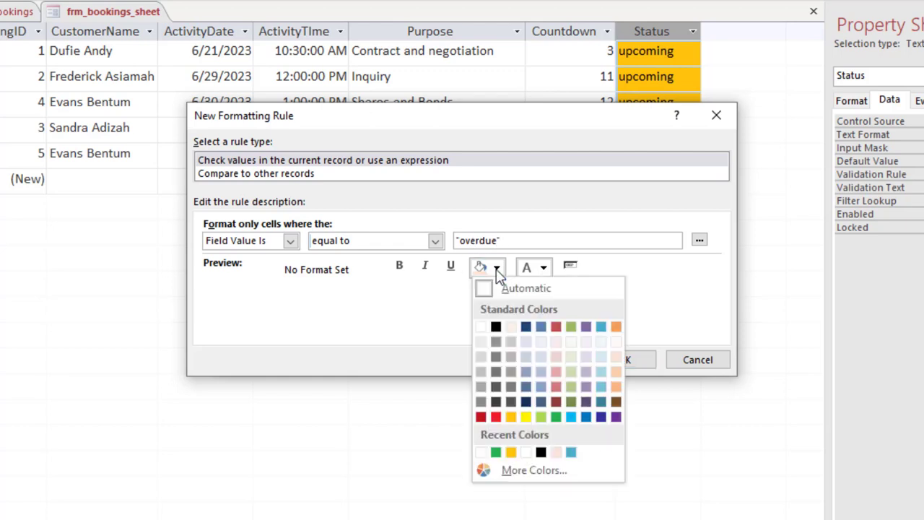
{"action": "left_click", "coordinate": [481, 417]}
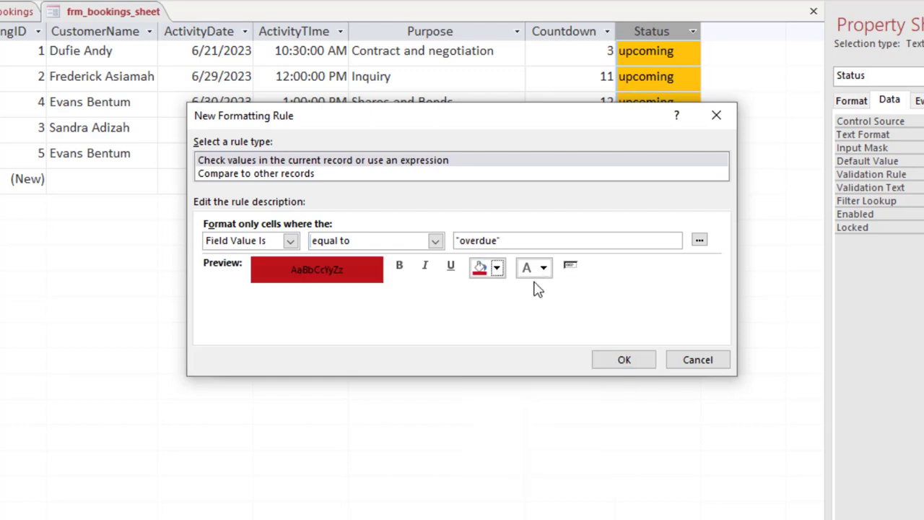
{"action": "left_click", "coordinate": [544, 268]}
{"action": "left_click", "coordinate": [528, 326]}
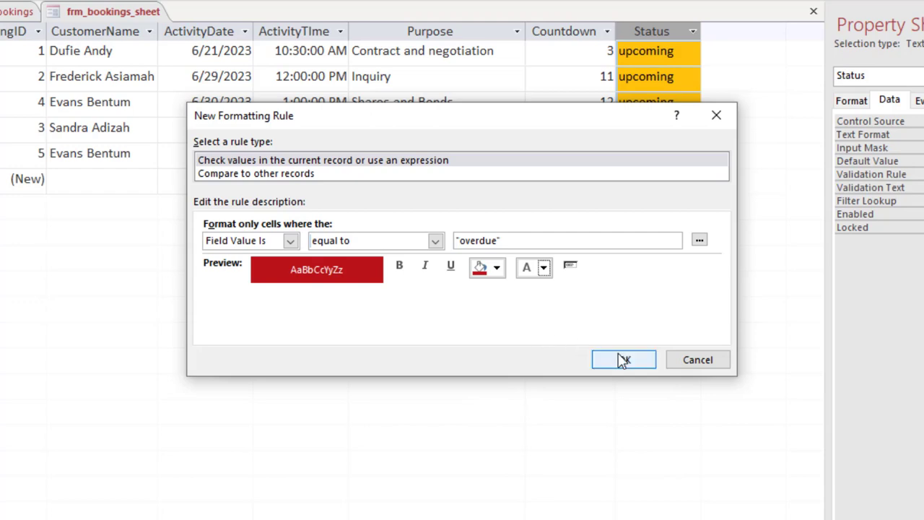
{"action": "left_click", "coordinate": [624, 360]}
{"action": "left_click", "coordinate": [666, 354]}
{"action": "left_click", "coordinate": [563, 355]}
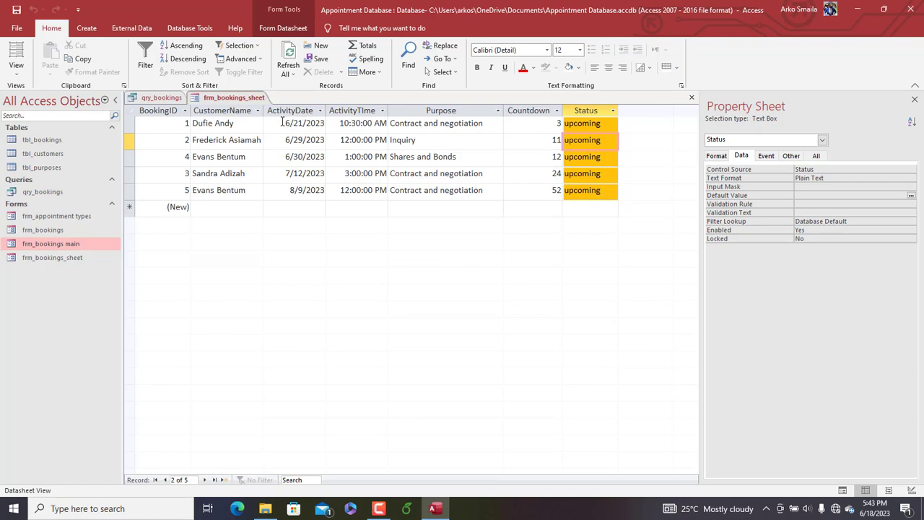
Set the ActivityDate of booking 1 to today's date, 6/18/2023, refresh the records and save the form
{"action": "left_click_drag", "start_coordinate": [281, 122], "coordinate": [332, 123]}
{"action": "left_click", "coordinate": [332, 123]}
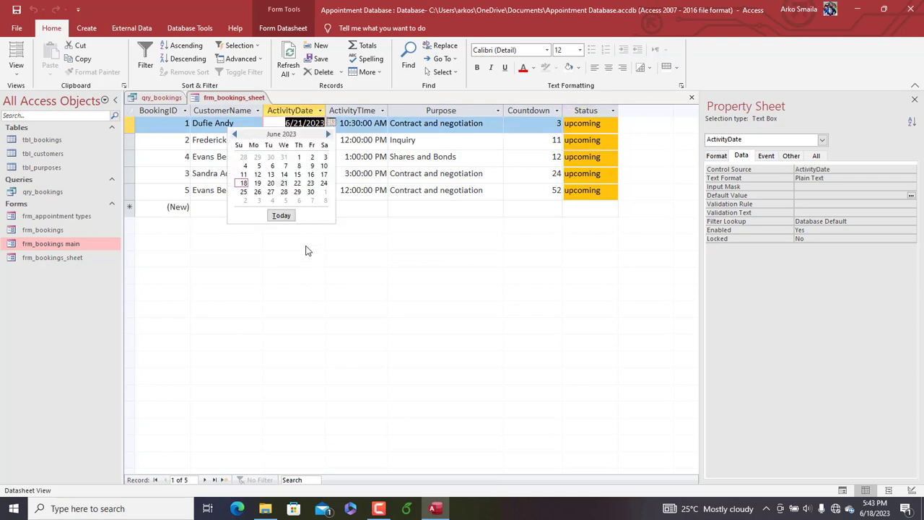
{"action": "left_click", "coordinate": [281, 215]}
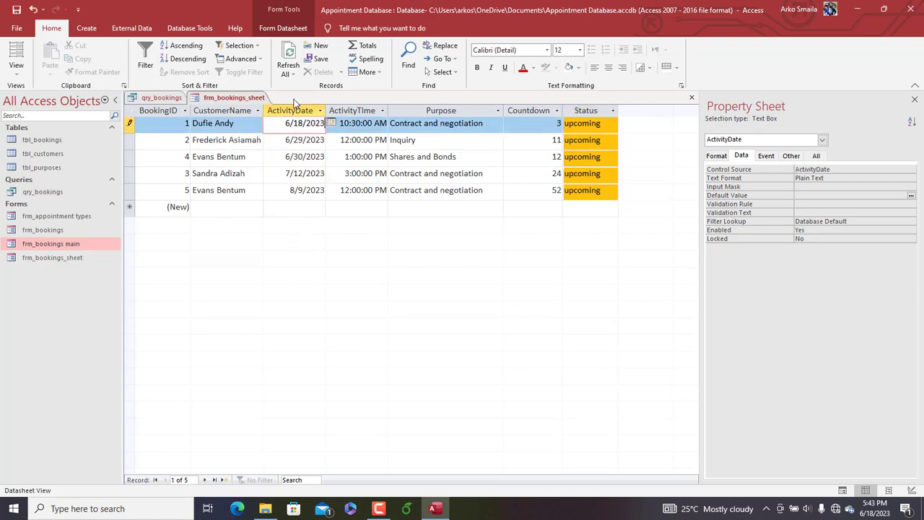
{"action": "left_click", "coordinate": [288, 56]}
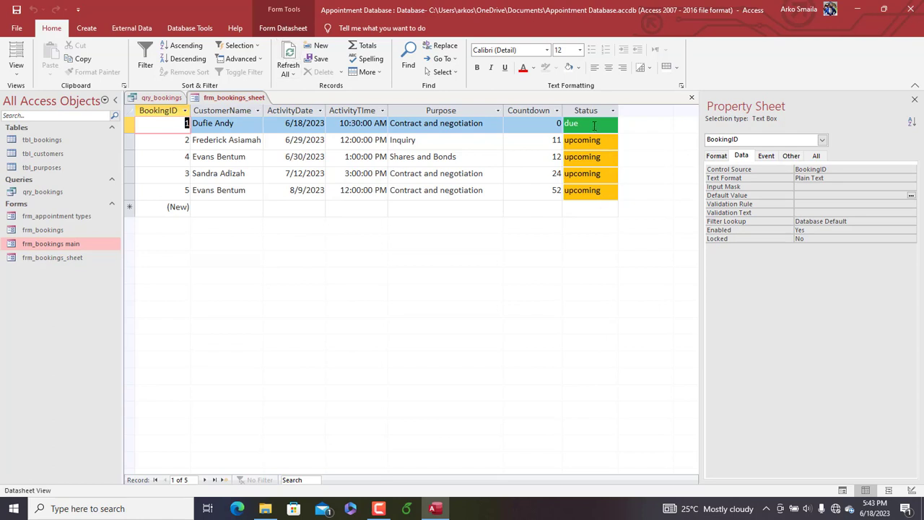
{"action": "right_click", "coordinate": [249, 96]}
{"action": "left_click", "coordinate": [261, 105]}
Add a totals row to the datasheet that counts the entries in the CustomerName column
{"action": "right_click", "coordinate": [238, 101]}
{"action": "left_click", "coordinate": [234, 101]}
{"action": "left_click", "coordinate": [86, 27]}
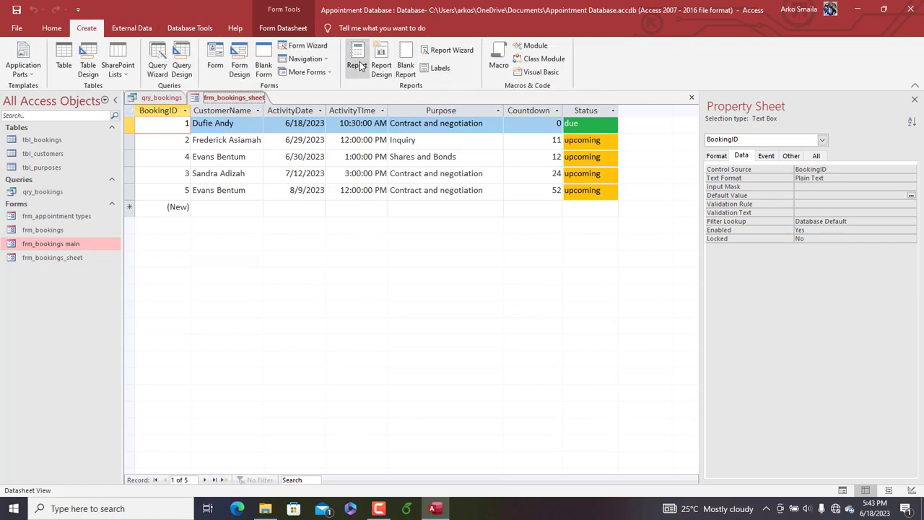
{"action": "left_click", "coordinate": [55, 28]}
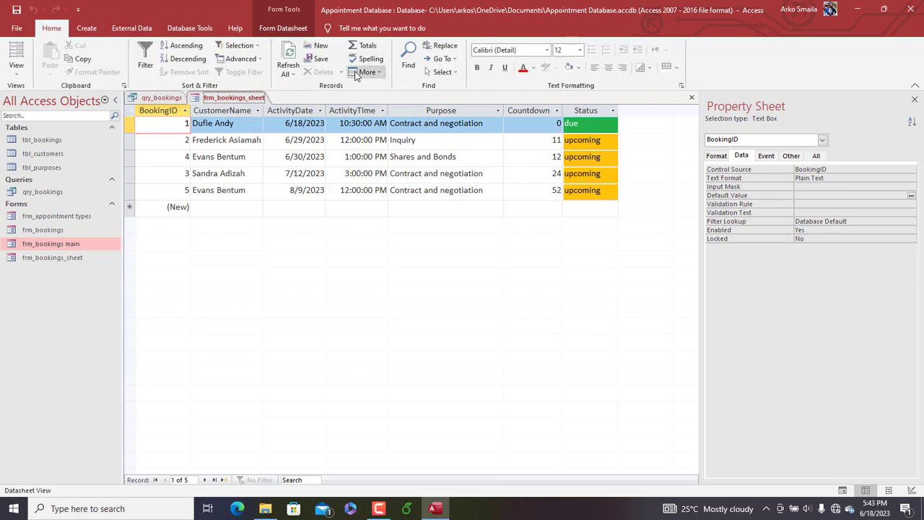
{"action": "left_click", "coordinate": [363, 44]}
{"action": "left_click", "coordinate": [214, 227]}
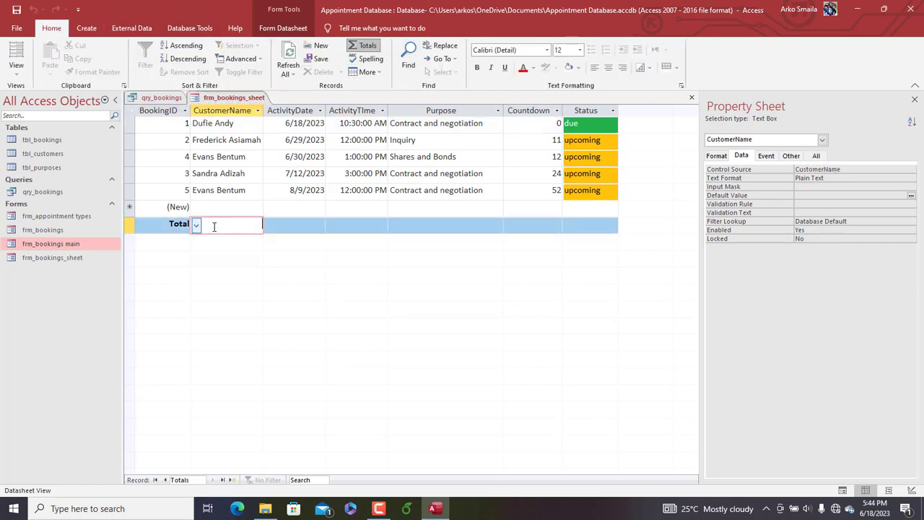
{"action": "left_click", "coordinate": [196, 226]}
{"action": "left_click", "coordinate": [207, 252]}
{"action": "left_click", "coordinate": [133, 207]}
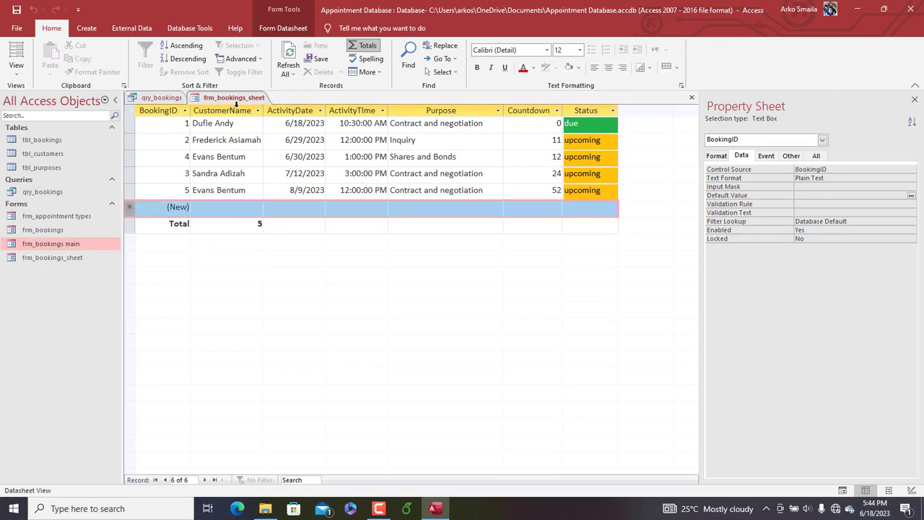
Set Allow Additions to No in the design of frm_bookings_sheet and close all open objects
{"action": "right_click", "coordinate": [233, 100]}
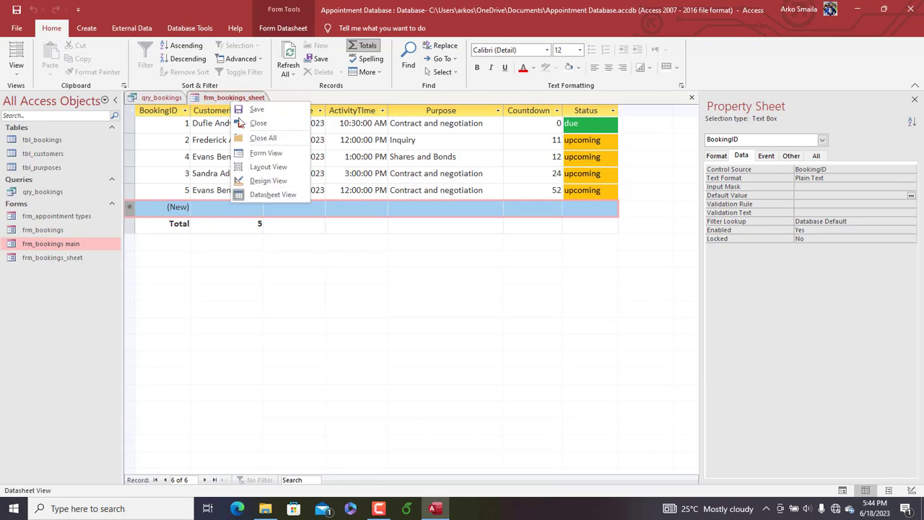
{"action": "left_click", "coordinate": [267, 181]}
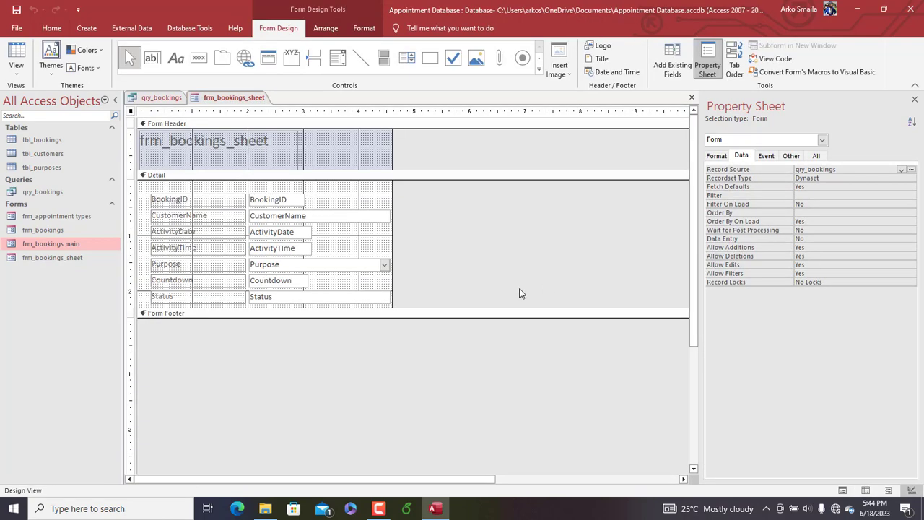
{"action": "double_click", "coordinate": [814, 248]}
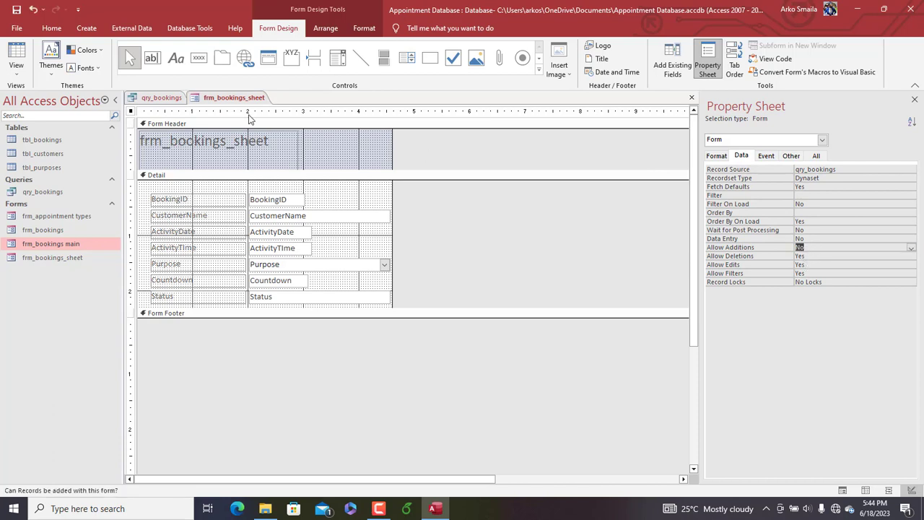
{"action": "right_click", "coordinate": [226, 101]}
{"action": "left_click", "coordinate": [256, 133]}
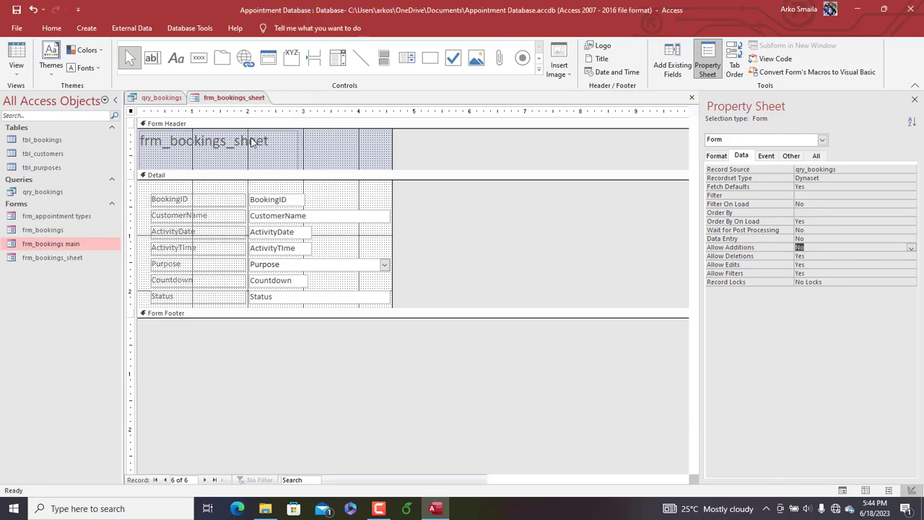
Open frm_bookings main in Design View and set its Min Max Buttons property to Both Enabled
{"action": "double_click", "coordinate": [73, 248]}
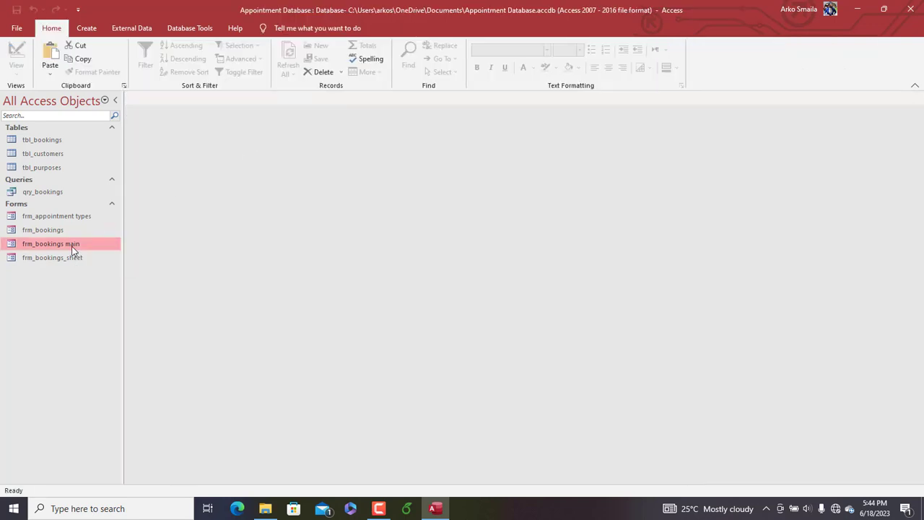
{"action": "right_click", "coordinate": [443, 155]}
{"action": "left_click", "coordinate": [473, 185]}
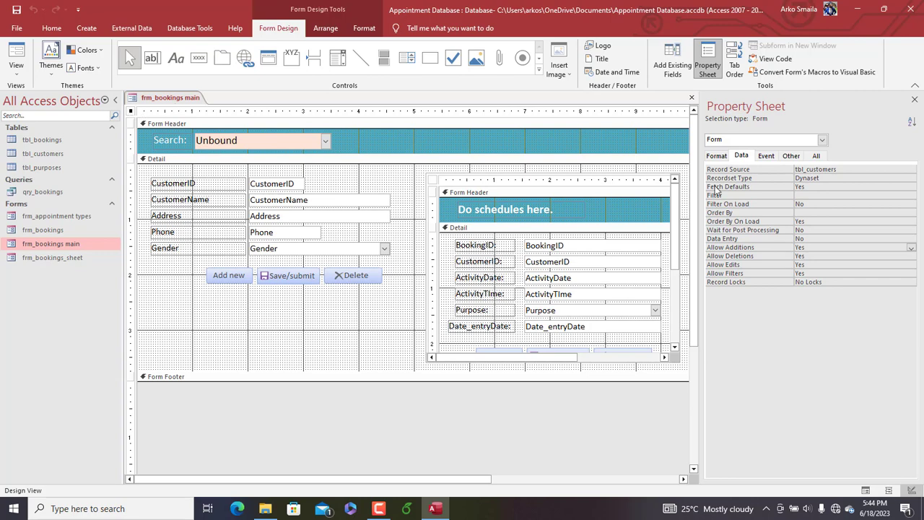
{"action": "left_click", "coordinate": [717, 156]}
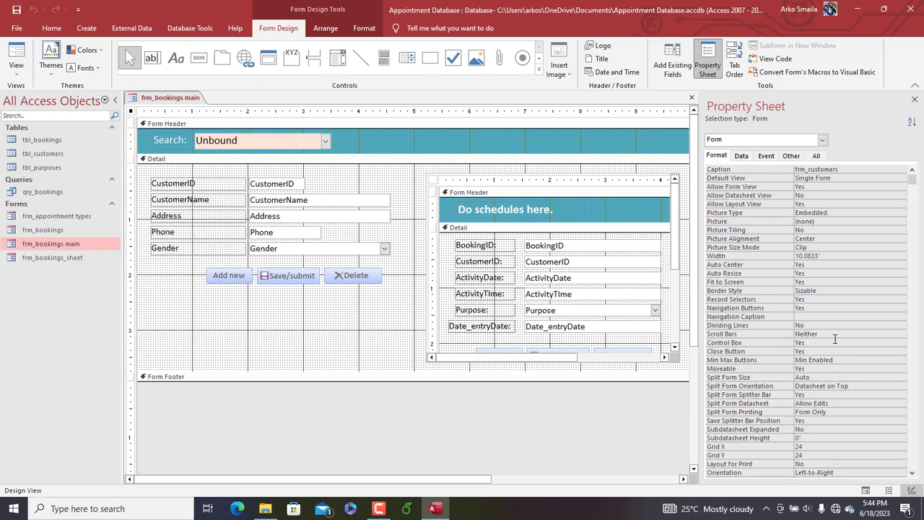
{"action": "left_click", "coordinate": [848, 363]}
{"action": "left_click", "coordinate": [902, 360]}
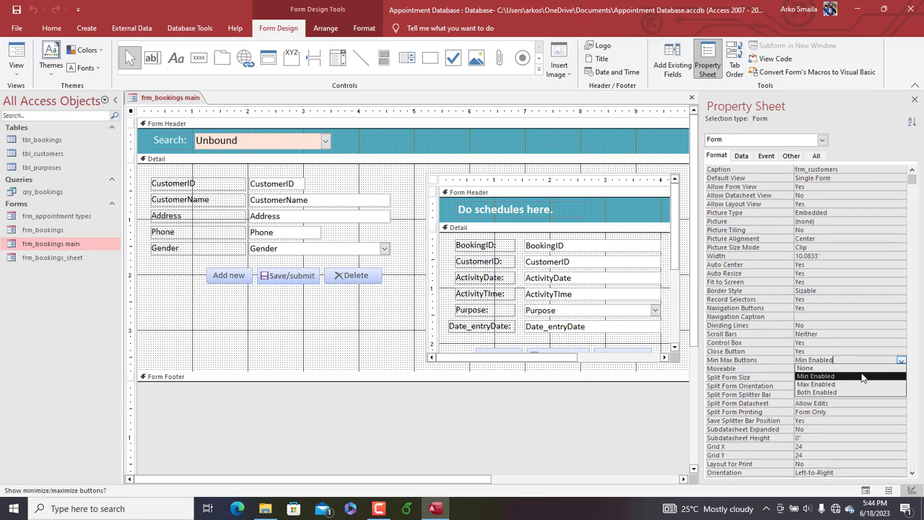
{"action": "left_click", "coordinate": [839, 394]}
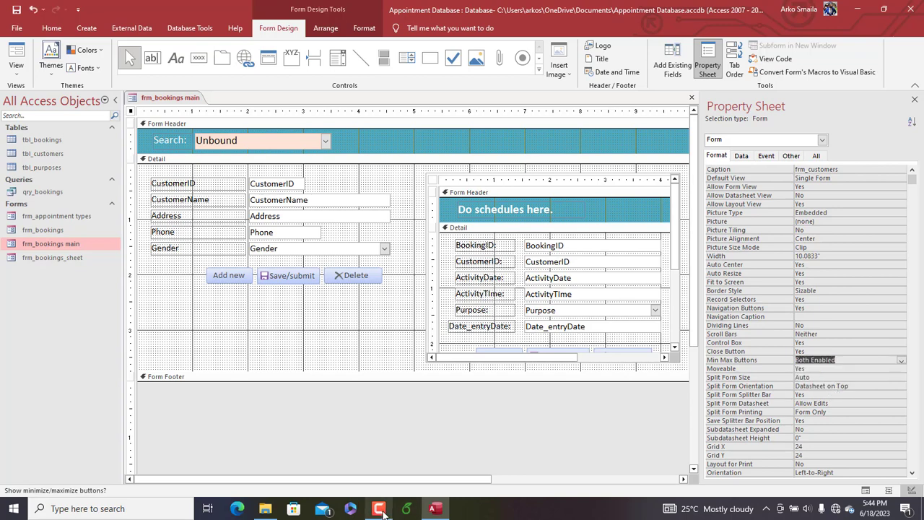
Extend the detail section of frm_bookings main well downward and nudge the Appointment subform slightly upward
{"action": "mouse_move", "coordinate": [383, 510]}
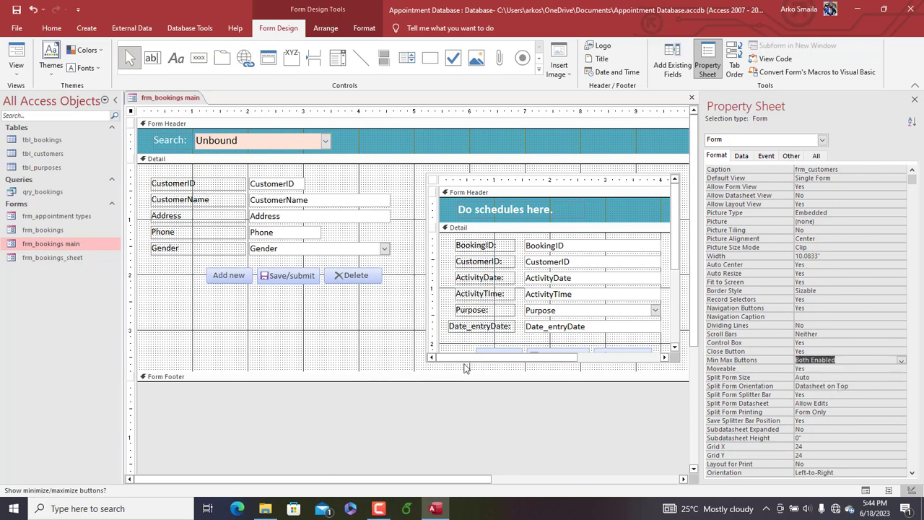
{"action": "left_click_drag", "start_coordinate": [486, 382], "coordinate": [506, 457]}
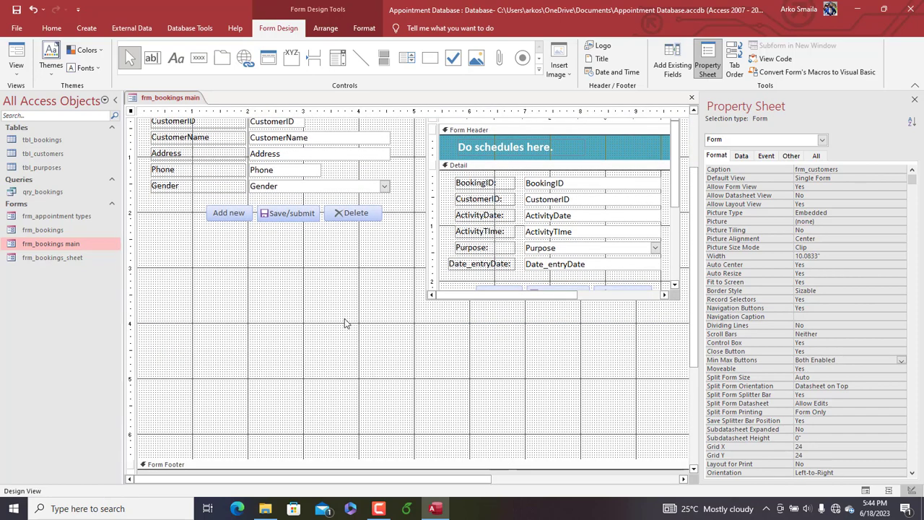
{"action": "left_click", "coordinate": [496, 253]}
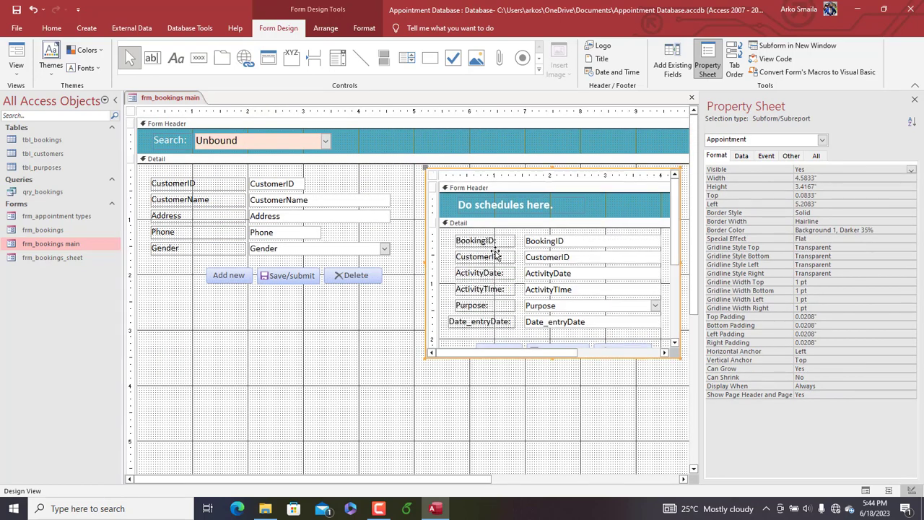
Insert frm_bookings_sheet as a subform below the customer fields, about 0.08" from the left edge and 3.83" from the detail section's top
{"action": "left_click_drag", "start_coordinate": [62, 257], "coordinate": [252, 382]}
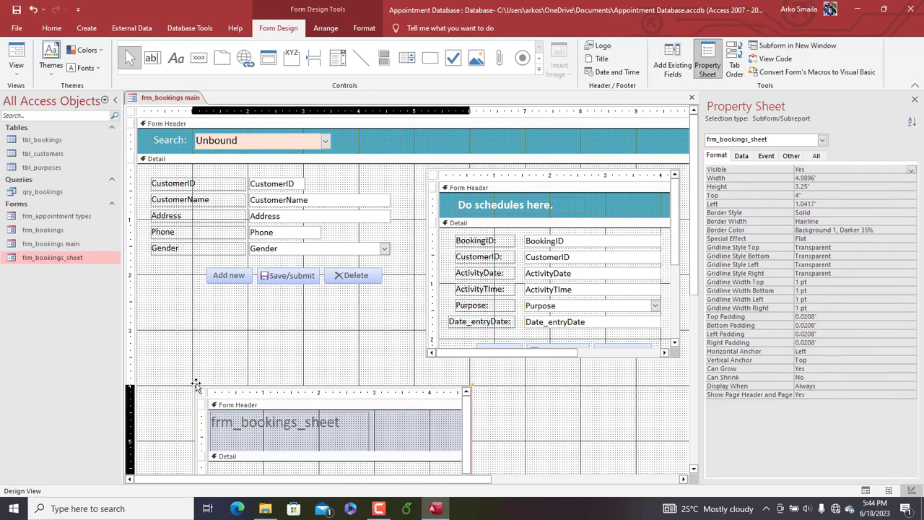
{"action": "left_click_drag", "start_coordinate": [195, 384], "coordinate": [136, 375]}
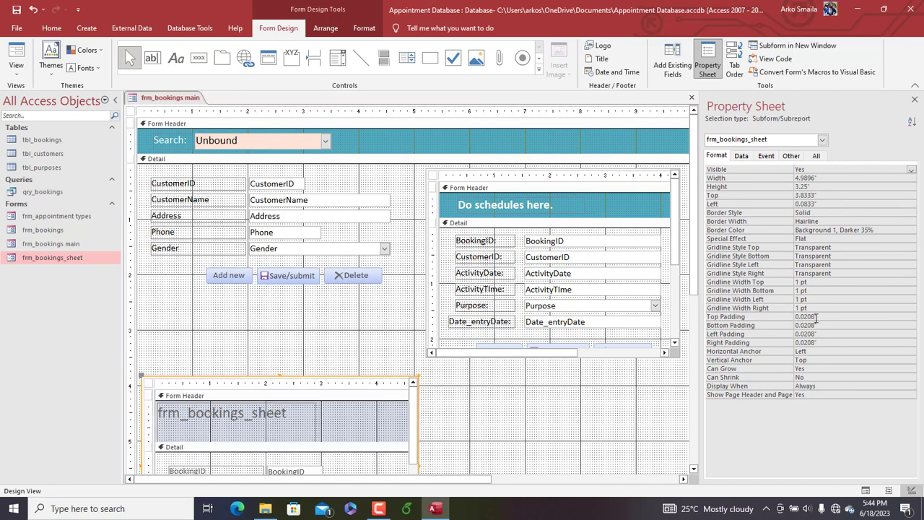
{"action": "scroll", "coordinate": [698, 268], "scroll_direction": "down", "scroll_amount": 3}
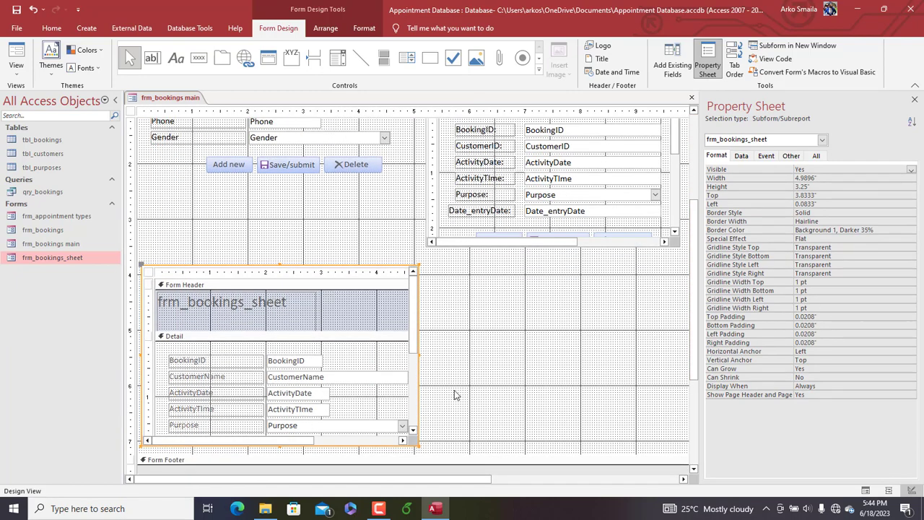
Resize the frm_bookings_sheet subform to about 10.5" wide and 3.33" high and make its outline transparent
{"action": "left_click_drag", "start_coordinate": [721, 359], "coordinate": [674, 352]}
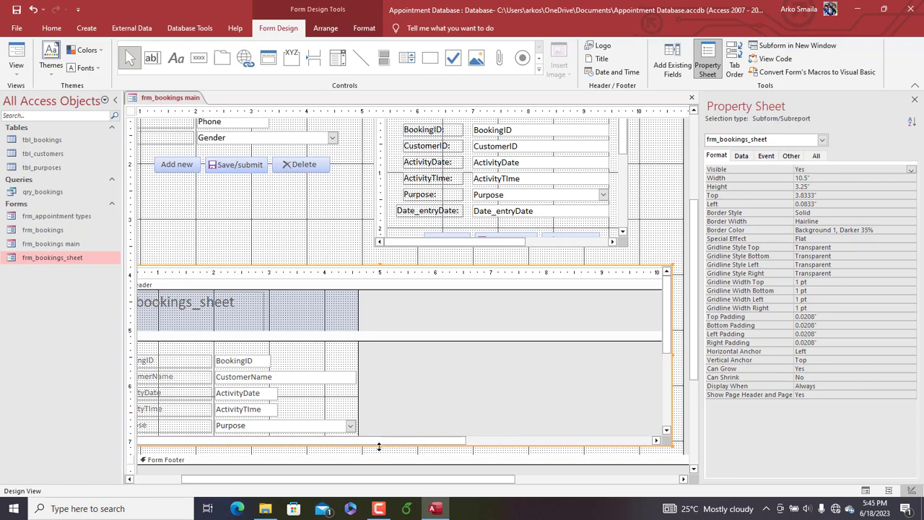
{"action": "left_click_drag", "start_coordinate": [382, 450], "coordinate": [381, 455]}
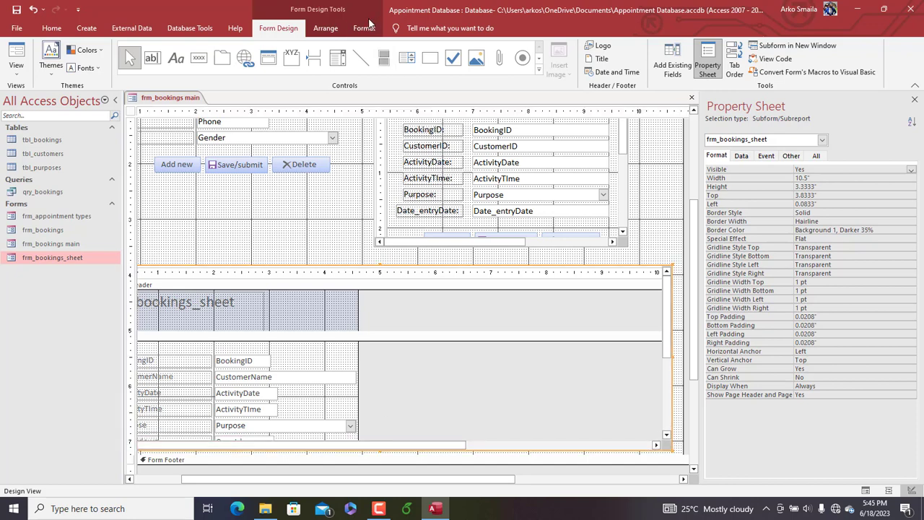
{"action": "left_click", "coordinate": [364, 29]}
{"action": "left_click", "coordinate": [533, 58]}
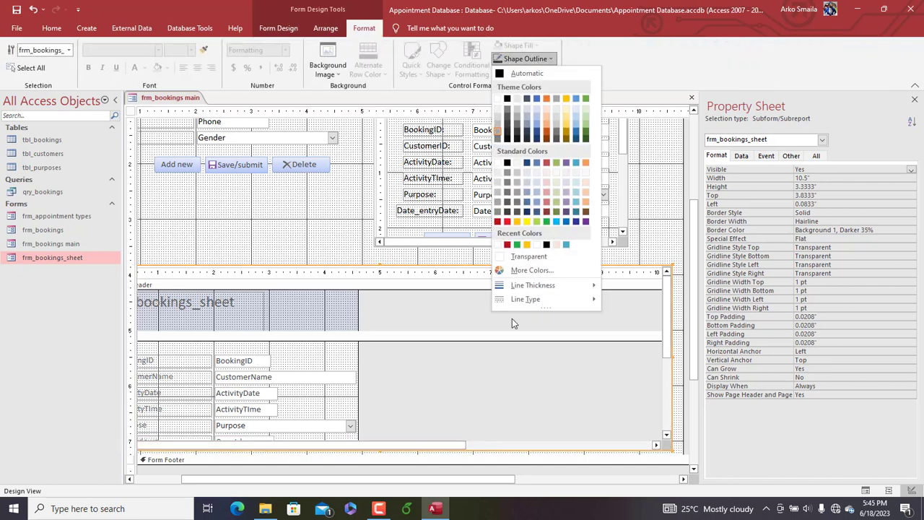
{"action": "left_click", "coordinate": [517, 264]}
{"action": "left_click", "coordinate": [743, 158]}
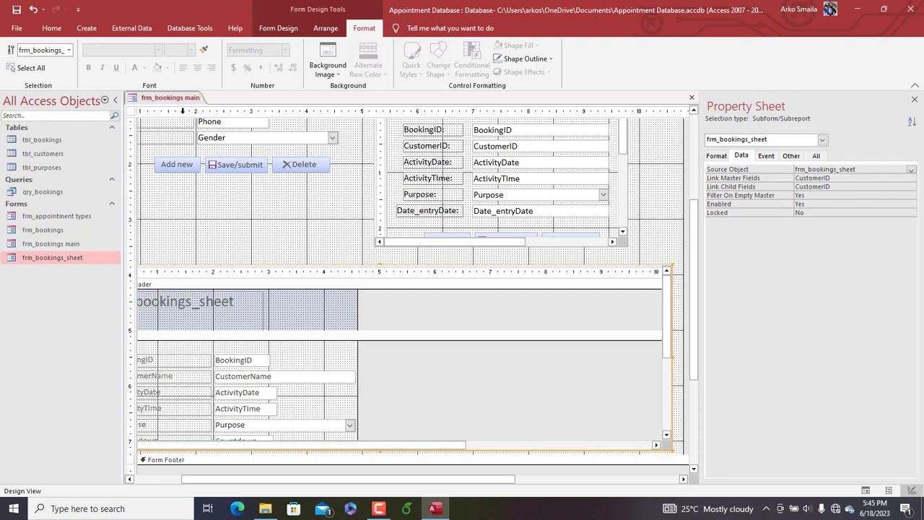
{"action": "left_click", "coordinate": [717, 156]}
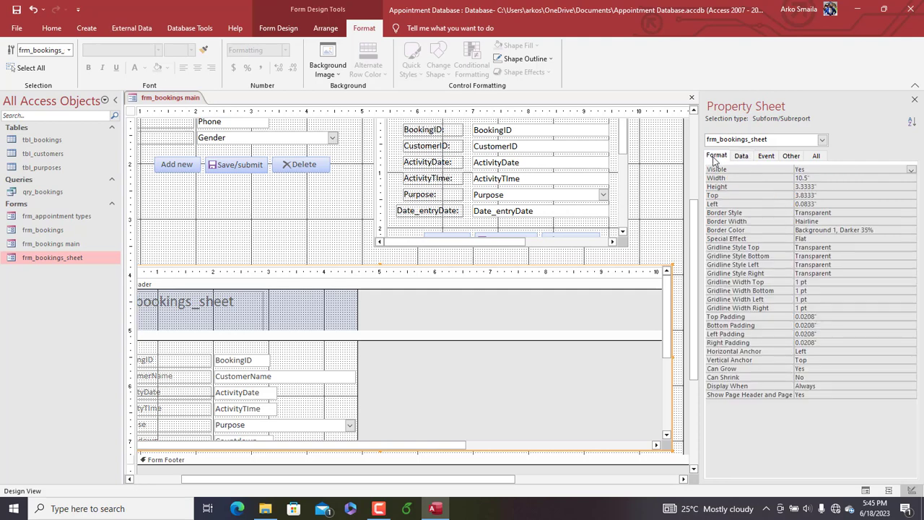
{"action": "left_click", "coordinate": [666, 247]}
{"action": "left_click_drag", "start_coordinate": [662, 228], "coordinate": [627, 391]}
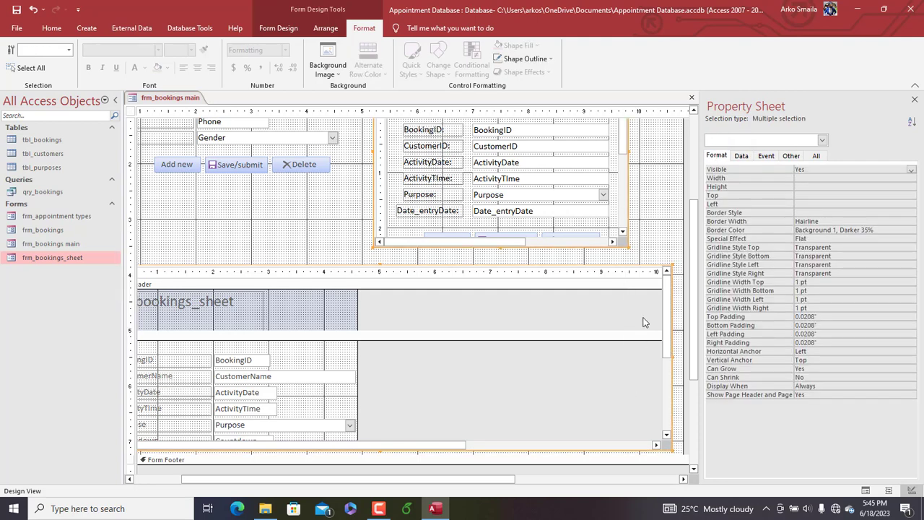
{"action": "left_click", "coordinate": [640, 266]}
{"action": "left_click", "coordinate": [651, 250]}
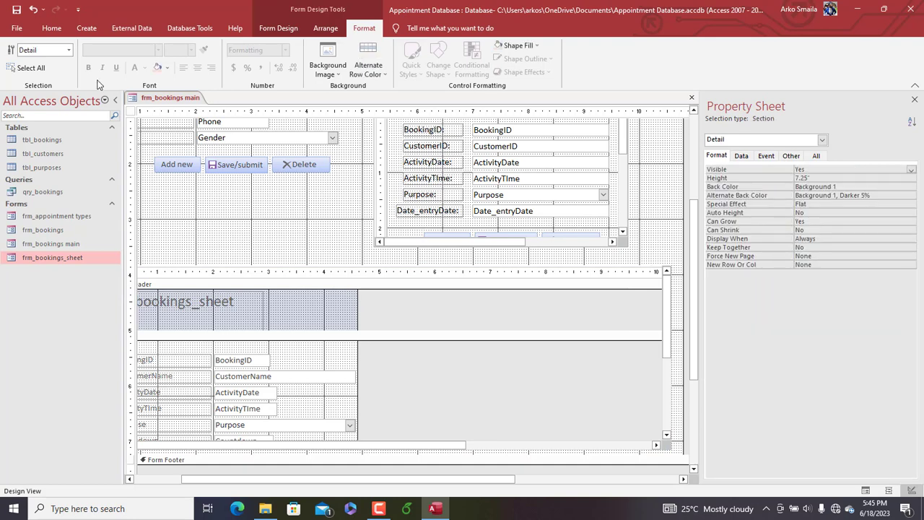
Preview frm_bookings main in Form View and check the layout with the window maximized and restored
{"action": "right_click", "coordinate": [159, 103]}
{"action": "left_click", "coordinate": [186, 148]}
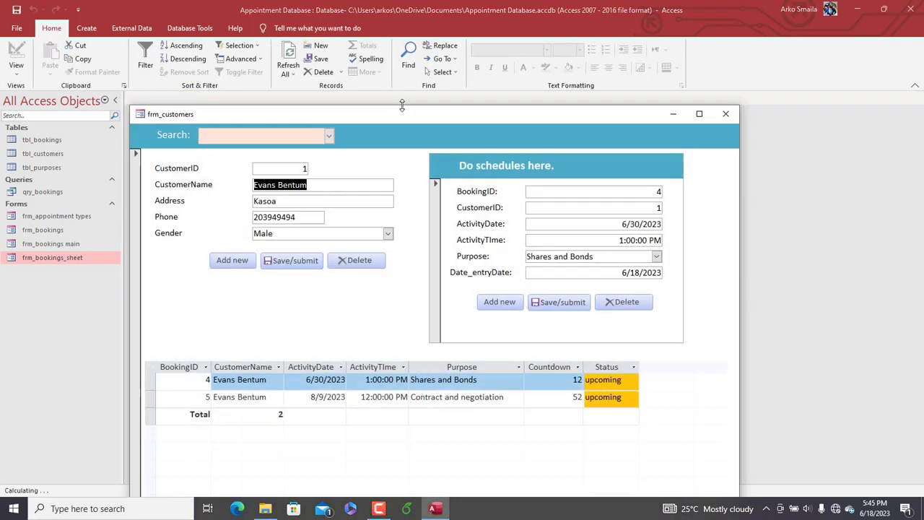
{"action": "double_click", "coordinate": [423, 110]}
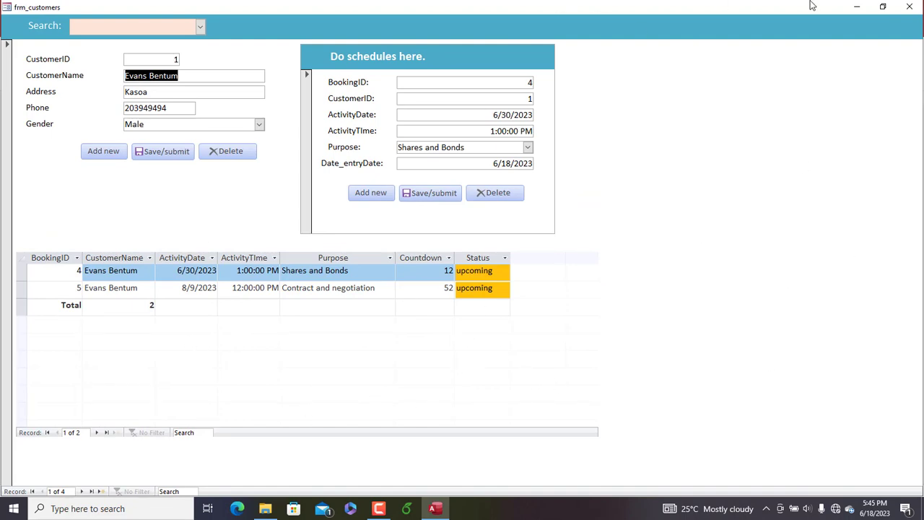
{"action": "left_click", "coordinate": [882, 6]}
{"action": "left_click_drag", "start_coordinate": [478, 113], "coordinate": [489, 19]}
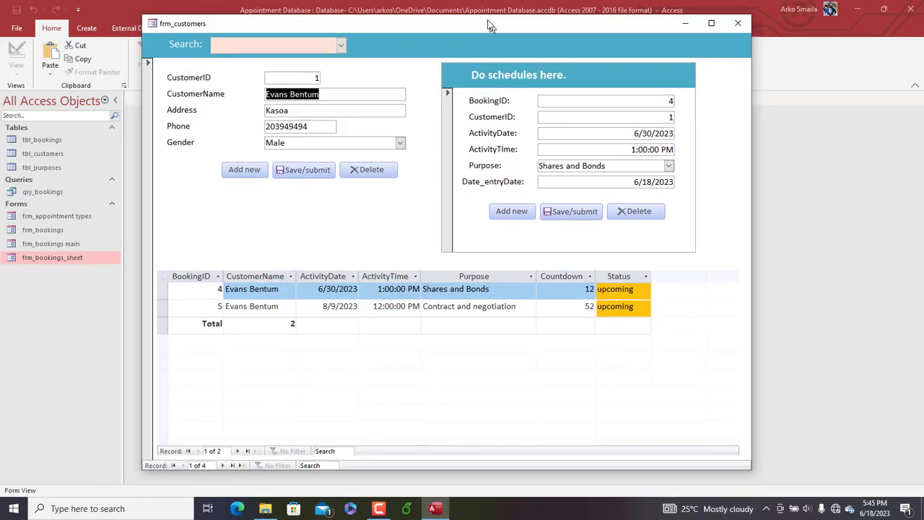
In Design View, reduce the frm_bookings_sheet subform's height to about 3.04" and set its Horizontal and Vertical Anchor to Both
{"action": "right_click", "coordinate": [488, 20]}
{"action": "left_click", "coordinate": [527, 96]}
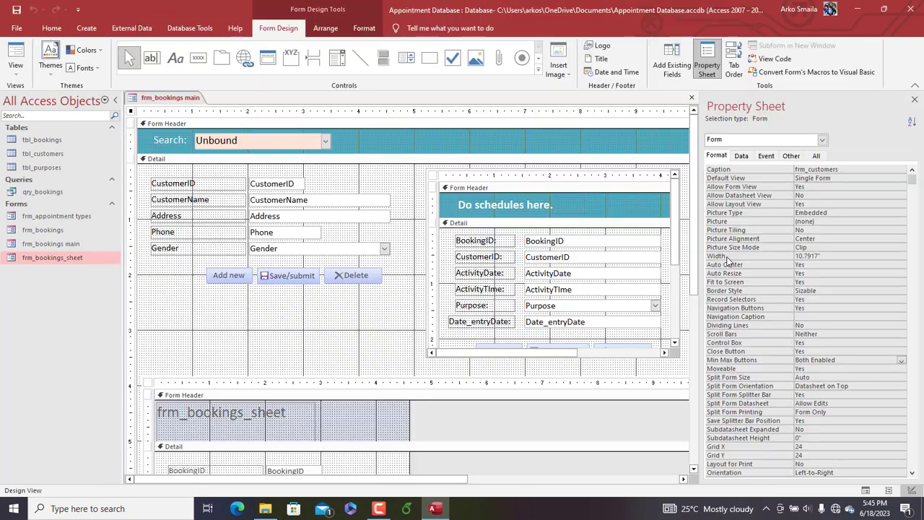
{"action": "scroll", "coordinate": [693, 249], "scroll_direction": "down", "scroll_amount": 3}
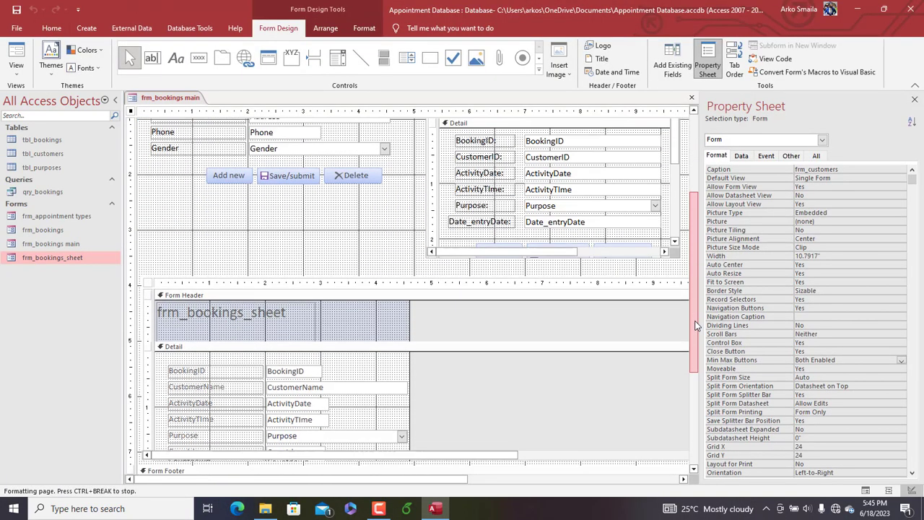
{"action": "left_click", "coordinate": [433, 347]}
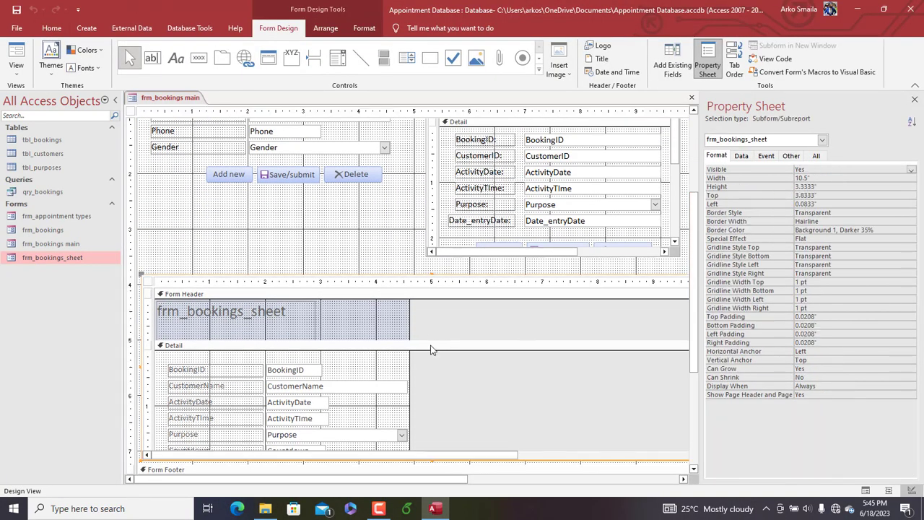
{"action": "left_click", "coordinate": [432, 459]}
{"action": "left_click", "coordinate": [432, 460]}
{"action": "left_click_drag", "start_coordinate": [431, 461], "coordinate": [431, 446]}
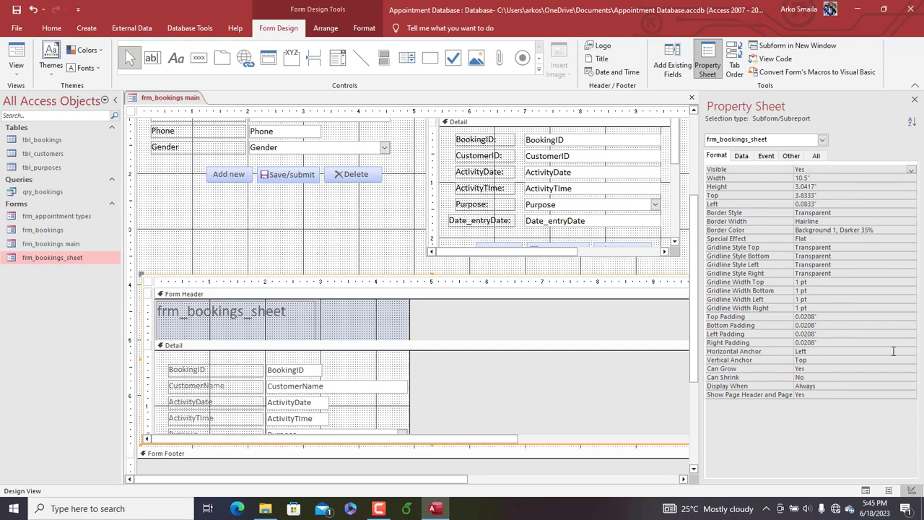
{"action": "double_click", "coordinate": [824, 352]}
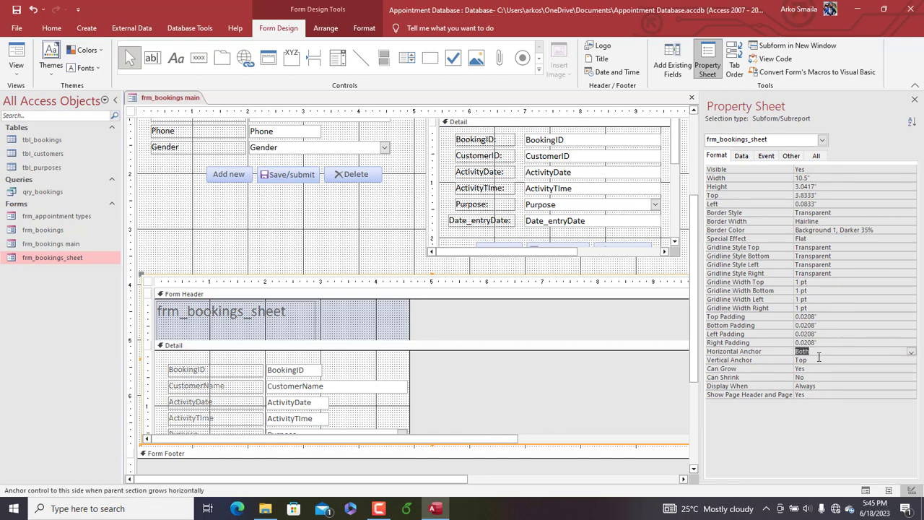
{"action": "double_click", "coordinate": [819, 359]}
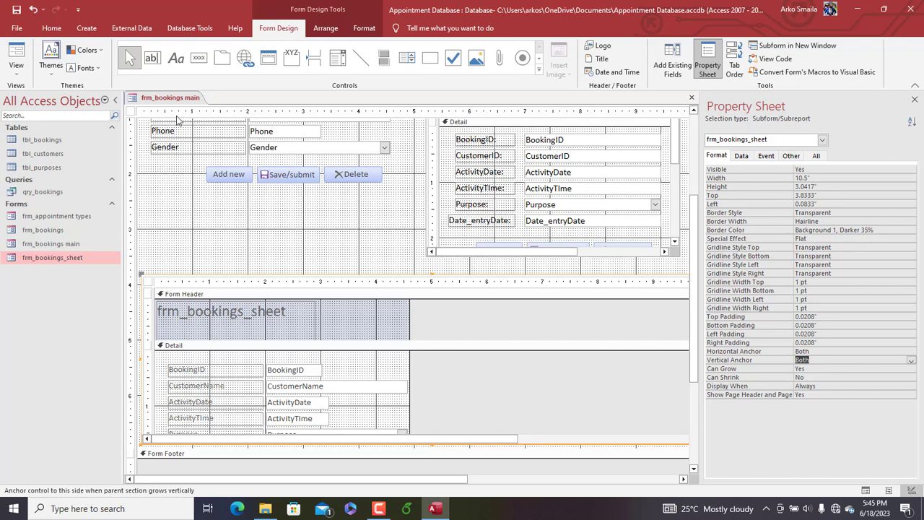
Display frm_bookings main maximized in Form View and look up the last listed customer with the form's Search box
{"action": "right_click", "coordinate": [167, 102]}
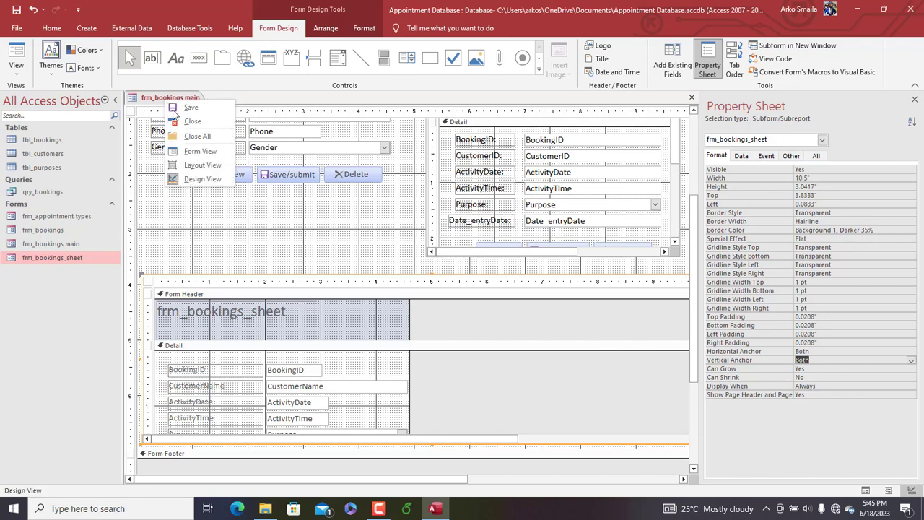
{"action": "left_click", "coordinate": [195, 154]}
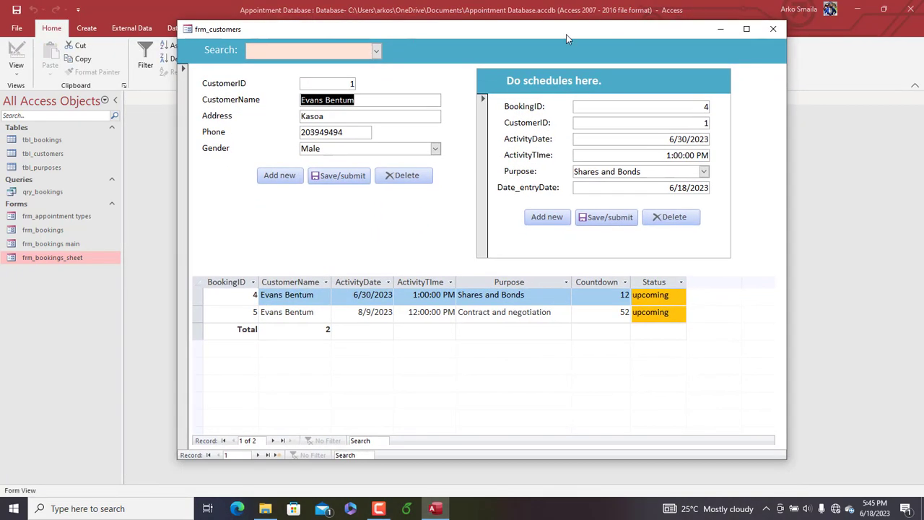
{"action": "left_click", "coordinate": [747, 29]}
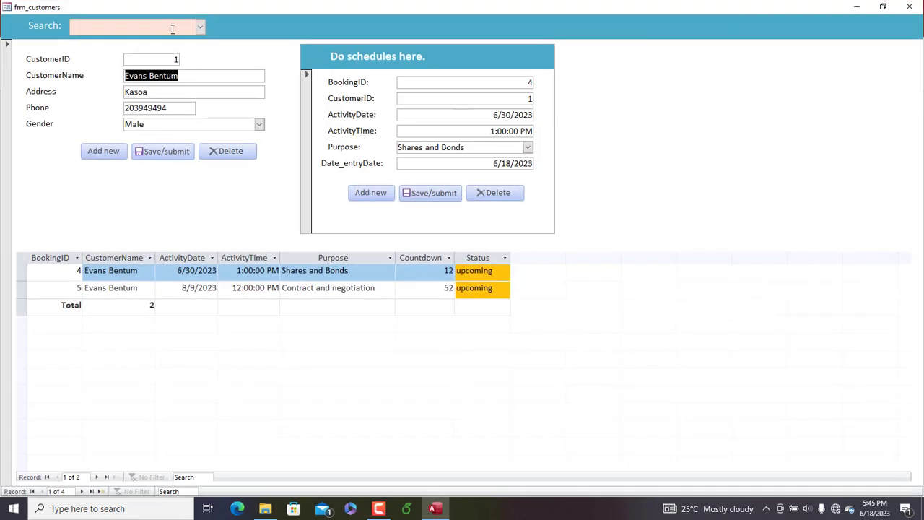
{"action": "left_click", "coordinate": [200, 26]}
{"action": "left_click", "coordinate": [143, 88]}
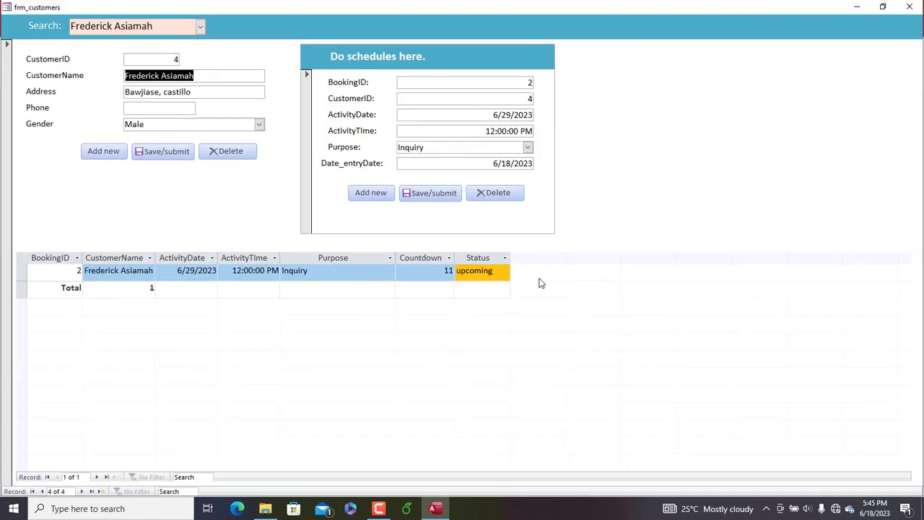
{"action": "left_click", "coordinate": [199, 26]}
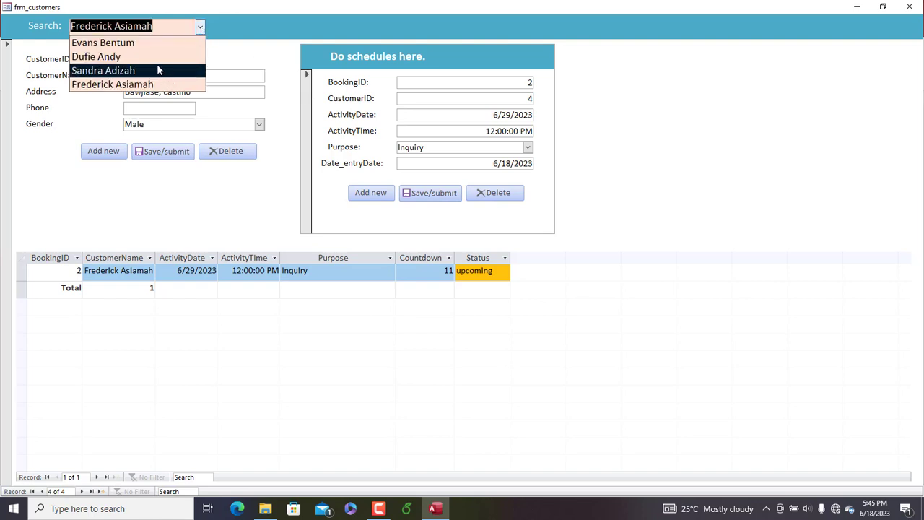
Find two other customers by partial name with the main form's record search and open a blank customer record
{"action": "left_click", "coordinate": [180, 491]}
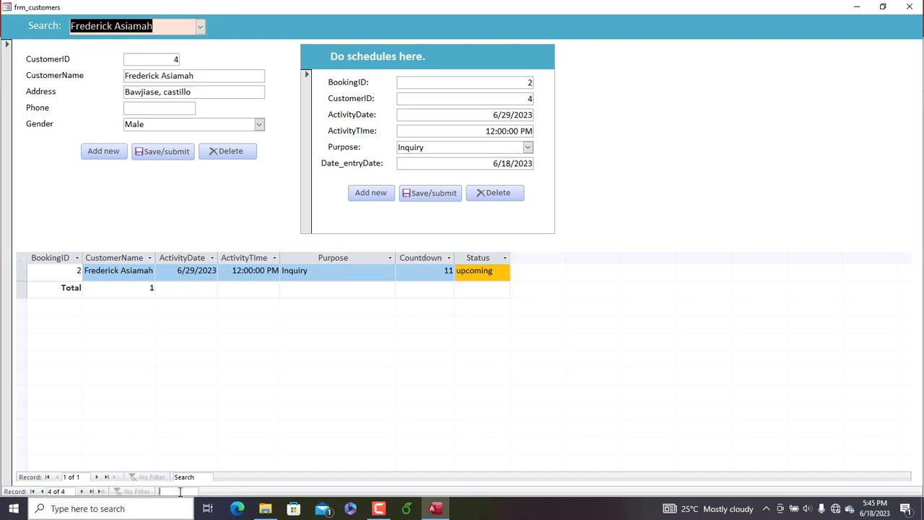
{"action": "type", "text": "dufie"}
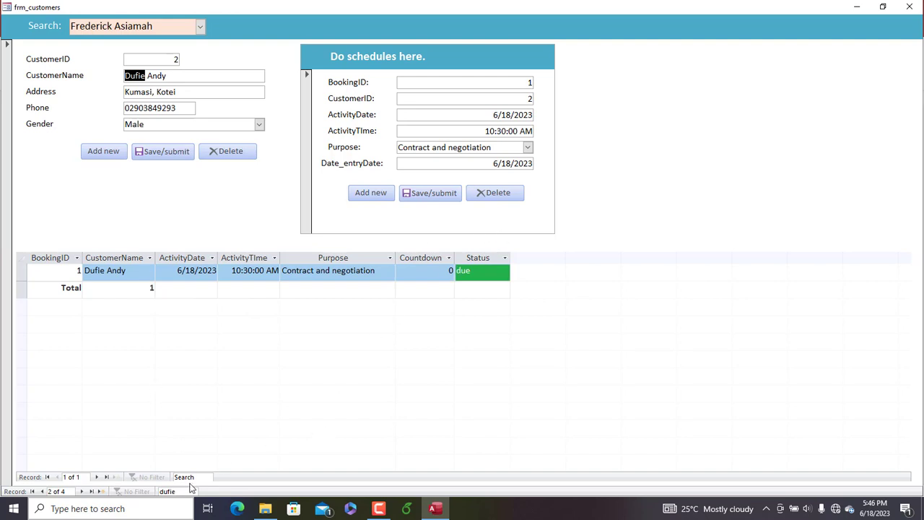
{"action": "left_click_drag", "start_coordinate": [140, 487], "coordinate": [123, 488]}
{"action": "type", "text": "adiz"}
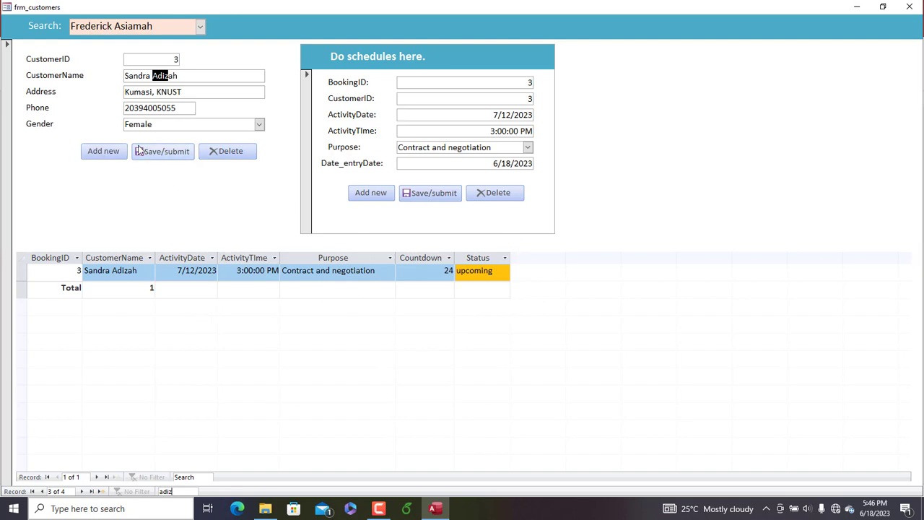
{"action": "left_click", "coordinate": [104, 156]}
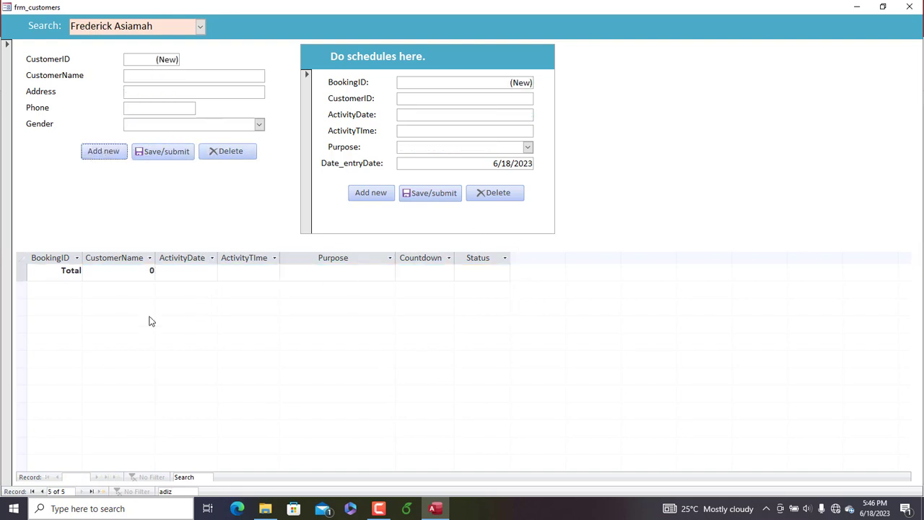
Start a new booking for the last existing customer with activity date 6/21/2023 and activity time 12:00
{"action": "left_click", "coordinate": [43, 492]}
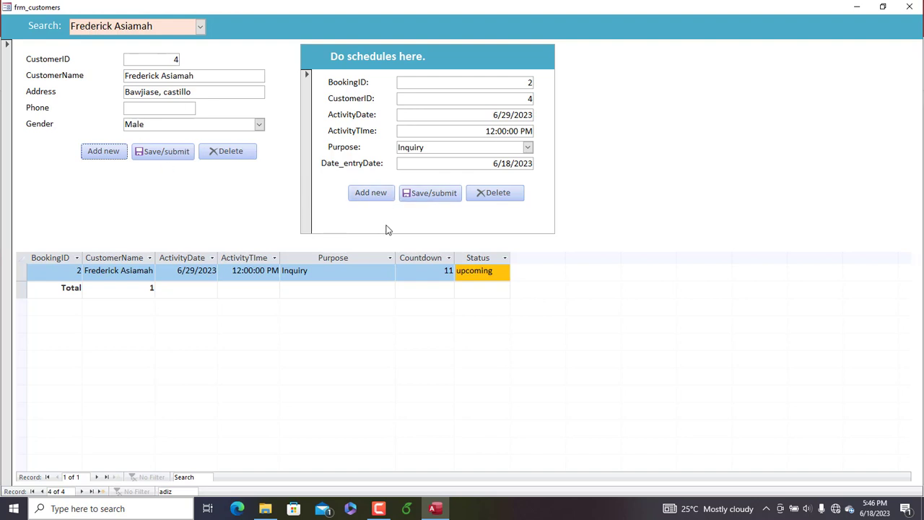
{"action": "left_click", "coordinate": [371, 195]}
{"action": "left_click", "coordinate": [538, 113]}
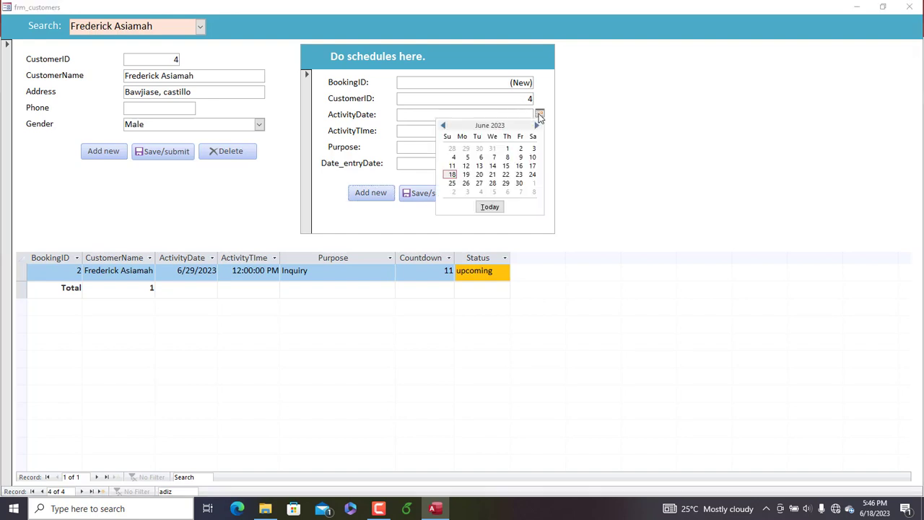
{"action": "left_click", "coordinate": [492, 175]}
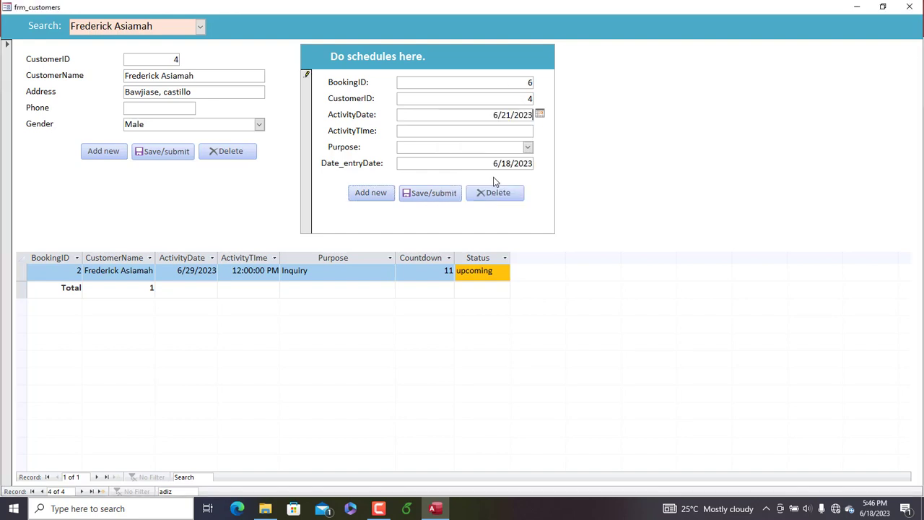
{"action": "left_click", "coordinate": [513, 135]}
{"action": "type", "text": "12:00p"}
{"action": "key", "text": "Tab"}
Set the new booking's purpose to Balance Payment, save the booking and customer records, and restore the form window's size
{"action": "left_click", "coordinate": [529, 147]}
{"action": "left_click", "coordinate": [442, 172]}
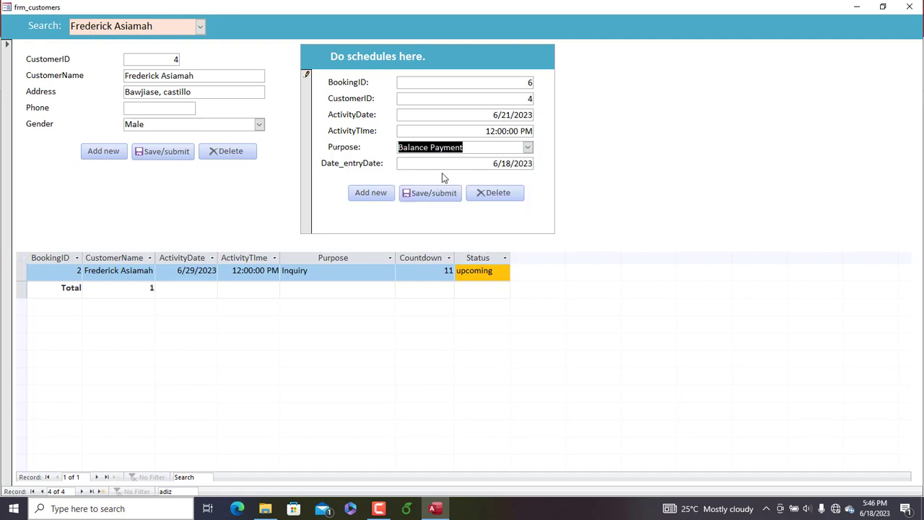
{"action": "left_click", "coordinate": [425, 196]}
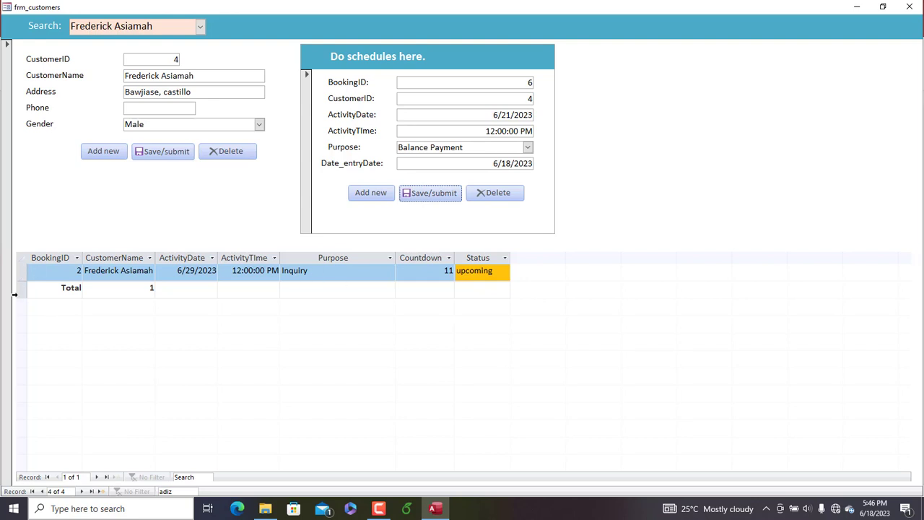
{"action": "left_click", "coordinate": [166, 155]}
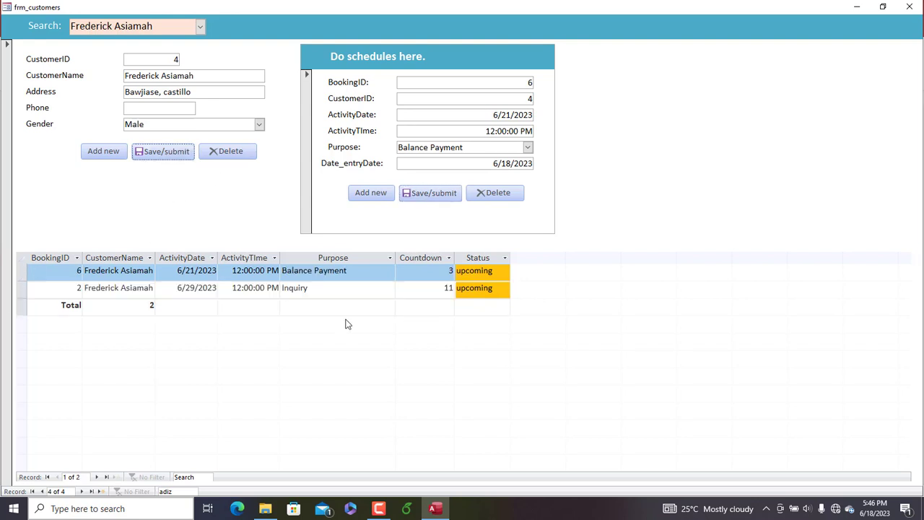
{"action": "left_click", "coordinate": [883, 6]}
{"action": "left_click_drag", "start_coordinate": [571, 37], "coordinate": [567, 25]}
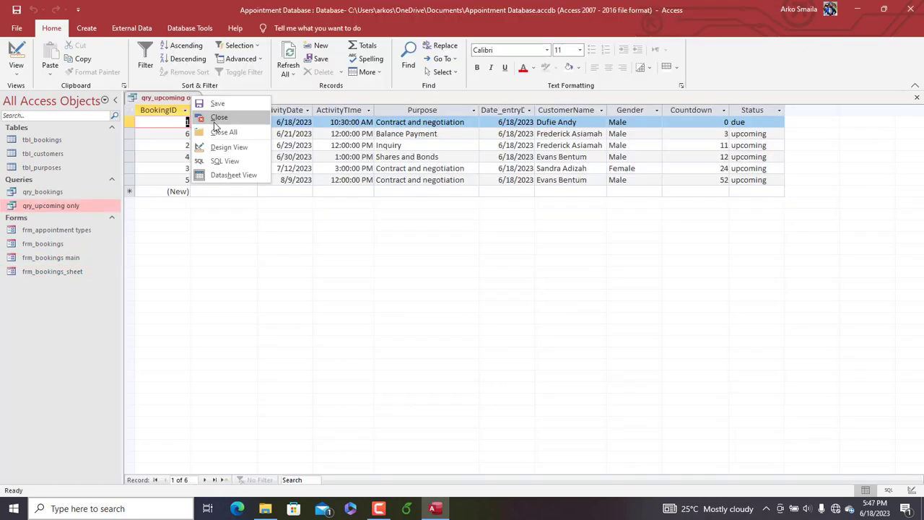
Close the qry_upcoming only query with its design changes saved and reopen frm_bookings main
{"action": "left_click", "coordinate": [212, 122]}
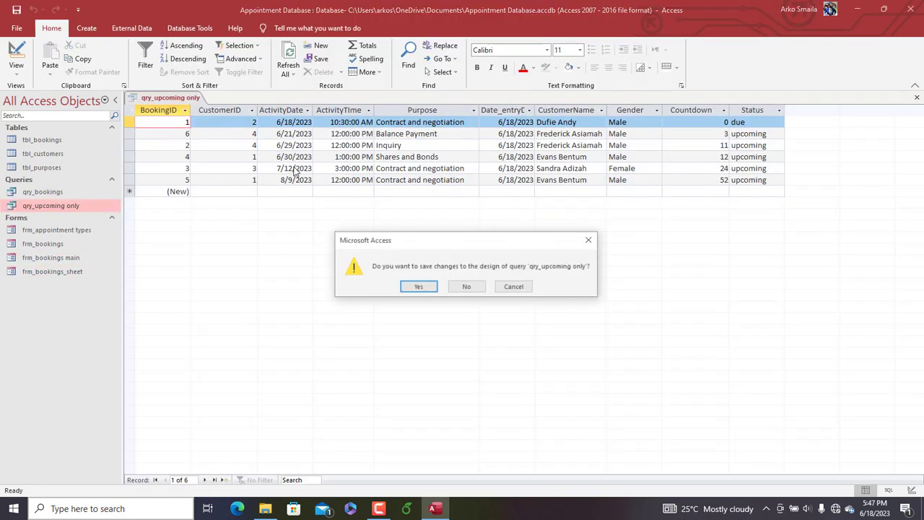
{"action": "left_click", "coordinate": [419, 288]}
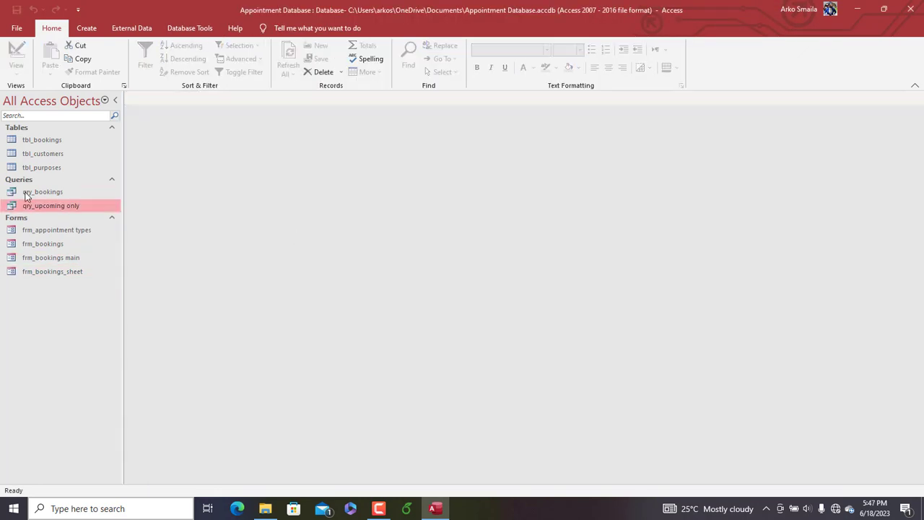
{"action": "double_click", "coordinate": [68, 257]}
{"action": "mouse_move", "coordinate": [456, 20]}
{"action": "left_mouse_down"}
{"action": "mouse_move", "coordinate": [499, 27]}
{"action": "mouse_move", "coordinate": [467, 27]}
{"action": "left_mouse_up"}
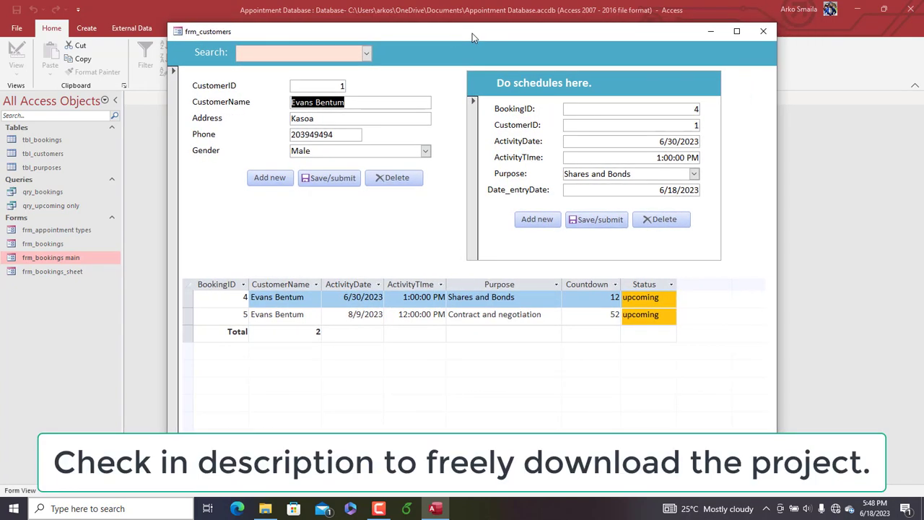